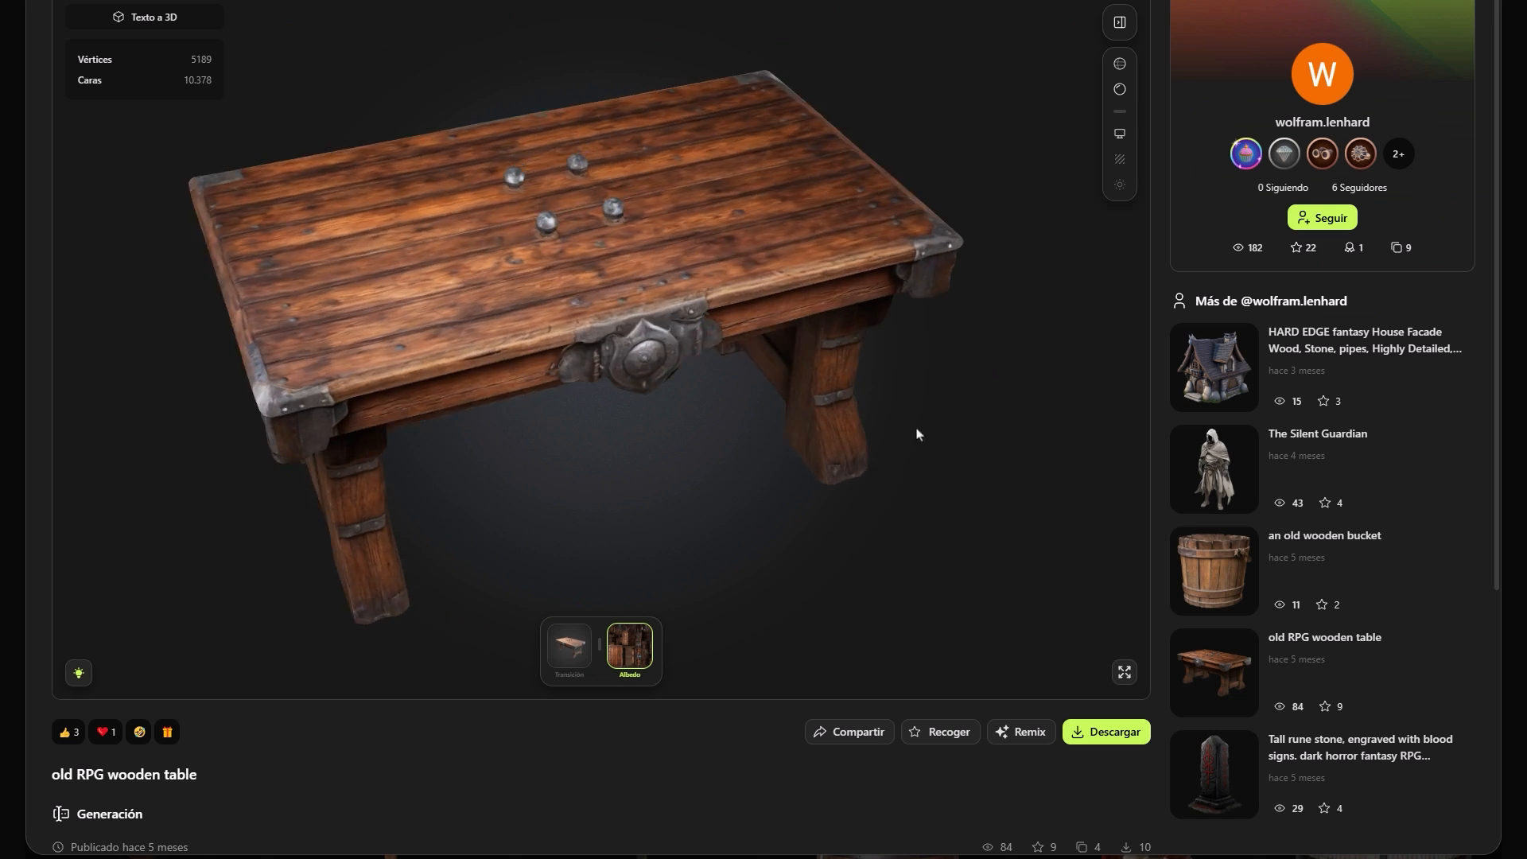
Examine the community mech, old RPG wooden table and weasel statue models from several angles, with different display modes for the statue.
{"action": "left_click_drag", "start_coordinate": [917, 435], "coordinate": [450, 427]}
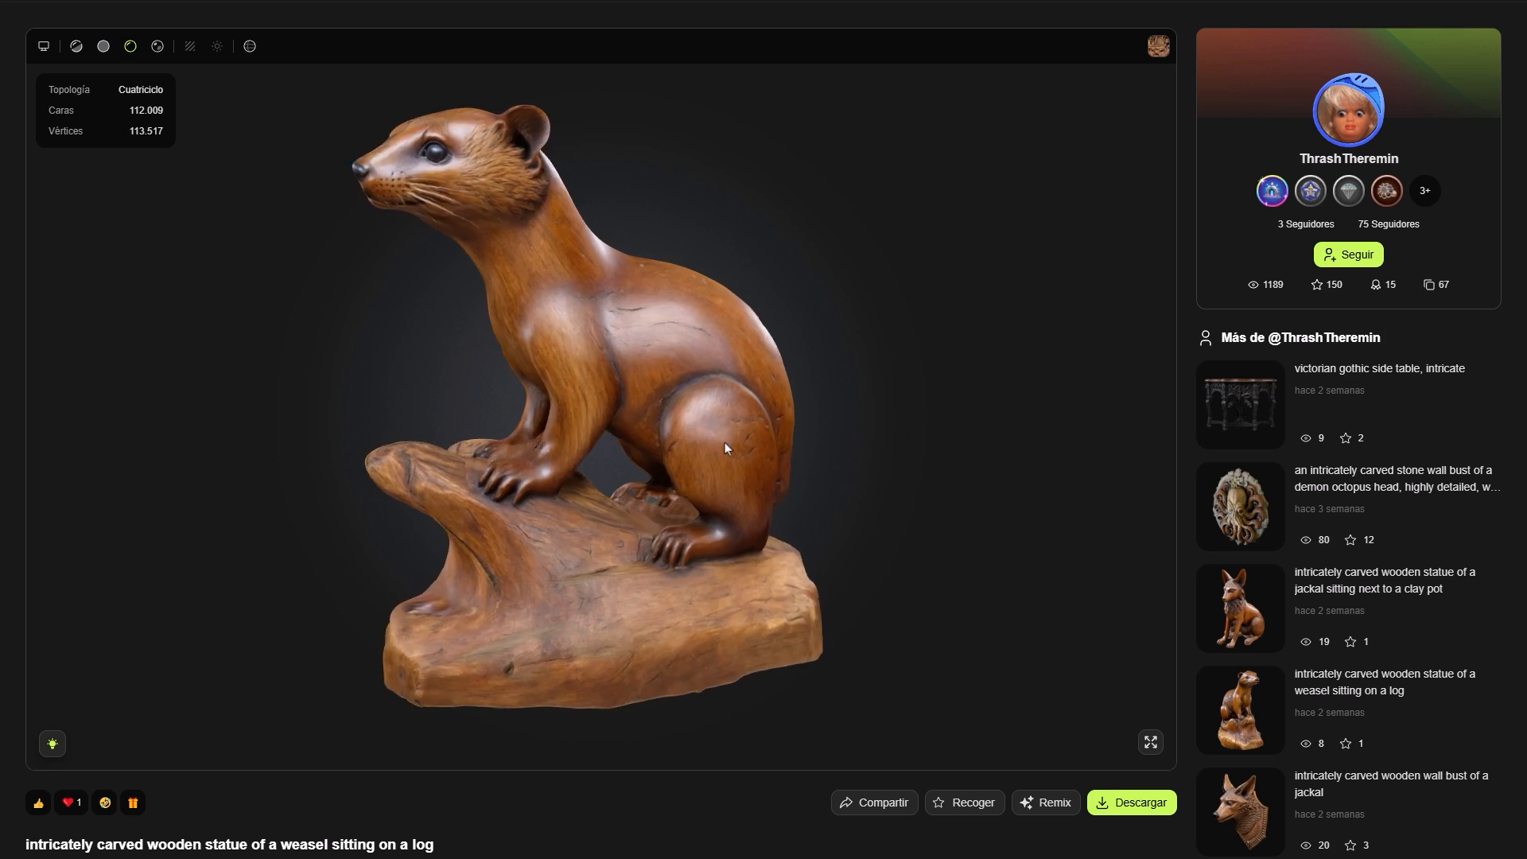
{"action": "mouse_move", "coordinate": [724, 442]}
{"action": "left_mouse_down"}
{"action": "mouse_move", "coordinate": [571, 461]}
{"action": "mouse_move", "coordinate": [430, 530]}
{"action": "mouse_move", "coordinate": [235, 385]}
{"action": "mouse_move", "coordinate": [177, 428]}
{"action": "mouse_move", "coordinate": [81, 443]}
{"action": "left_mouse_up"}
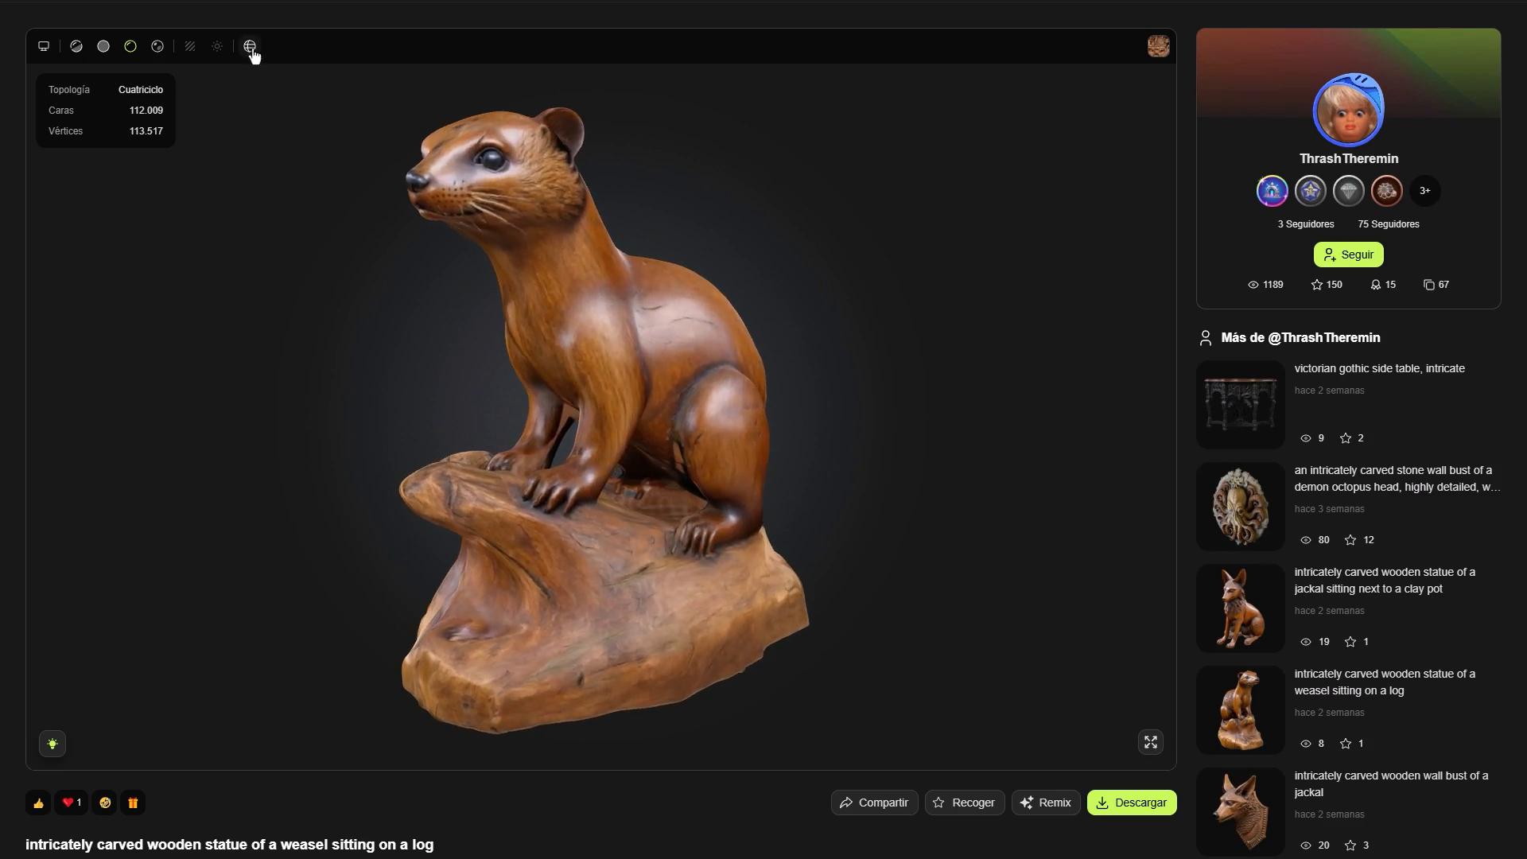
{"action": "left_click", "coordinate": [250, 48]}
{"action": "left_click_drag", "start_coordinate": [361, 289], "coordinate": [224, 288]}
{"action": "left_click", "coordinate": [103, 48]}
{"action": "left_click_drag", "start_coordinate": [160, 113], "coordinate": [553, 382]}
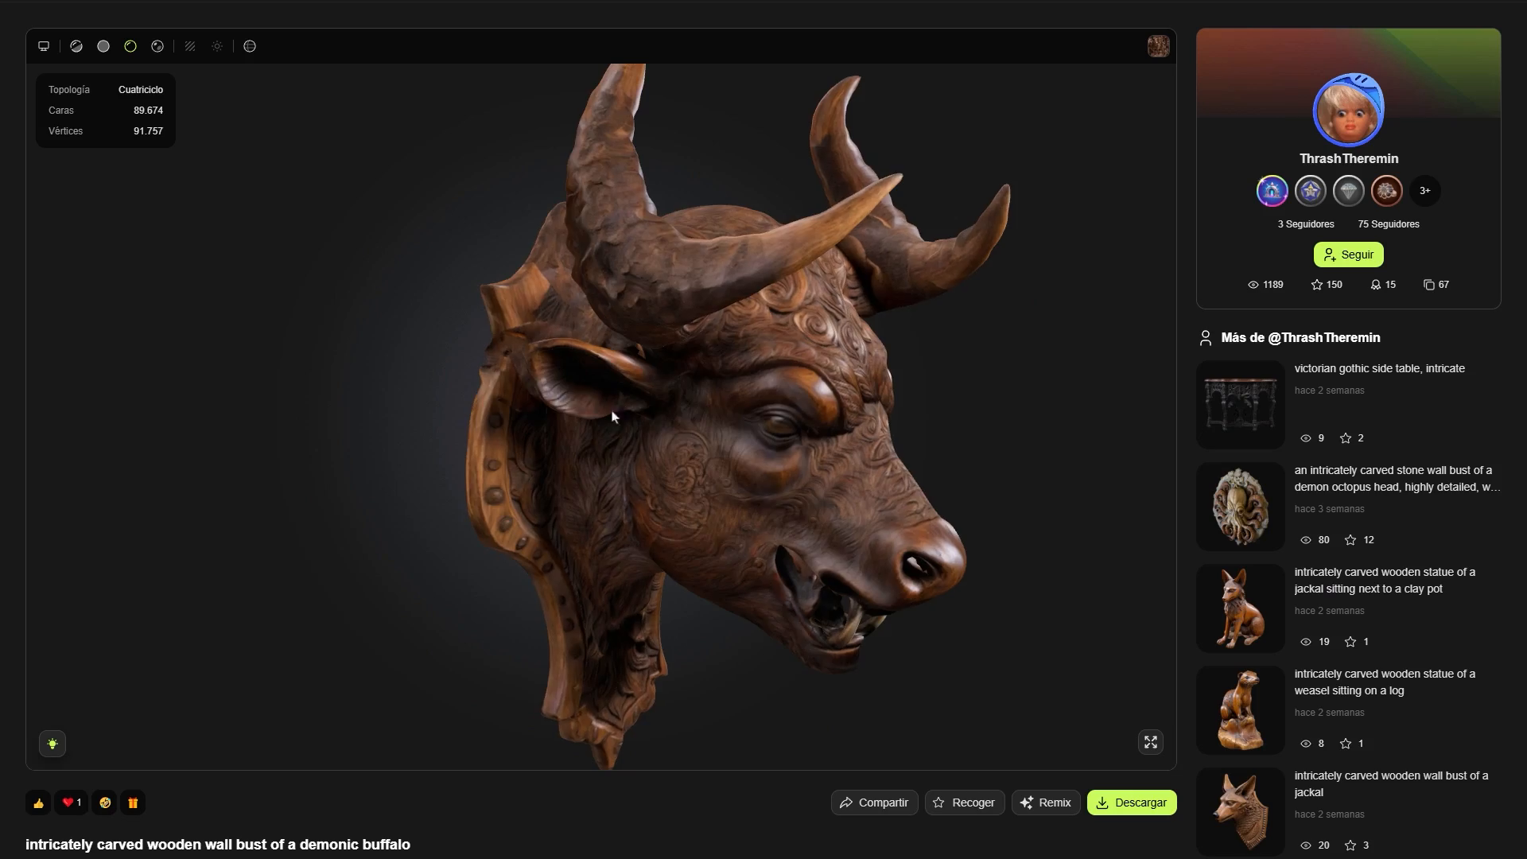
{"action": "left_click_drag", "start_coordinate": [612, 416], "coordinate": [535, 354]}
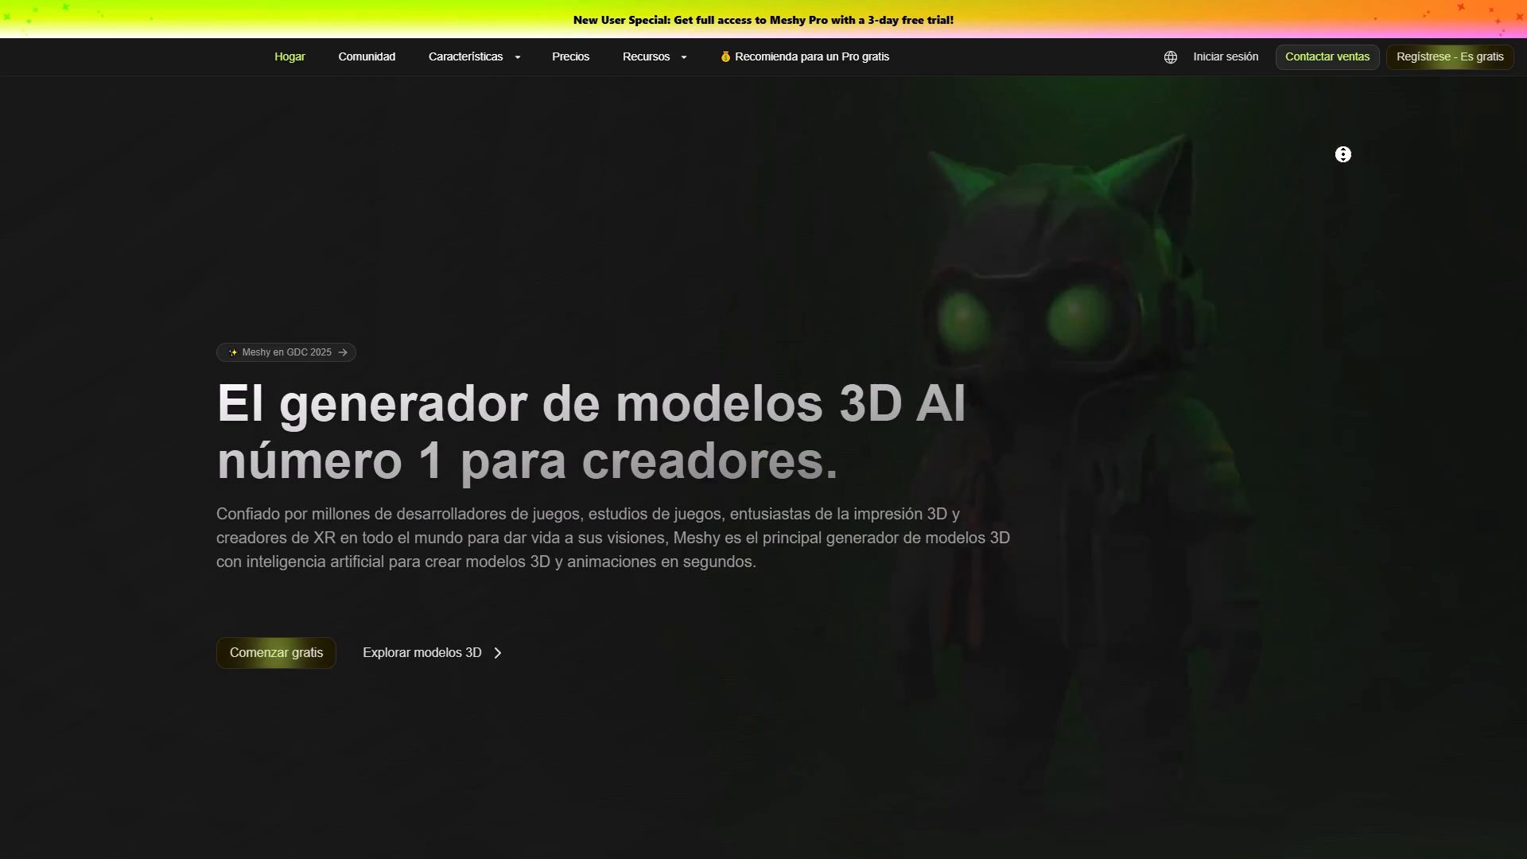
Look through the home page's feature overview, from Text to 3D to Animation, down to the community creations.
{"action": "scroll", "coordinate": [1343, 174], "scroll_direction": "down", "scroll_amount": 2}
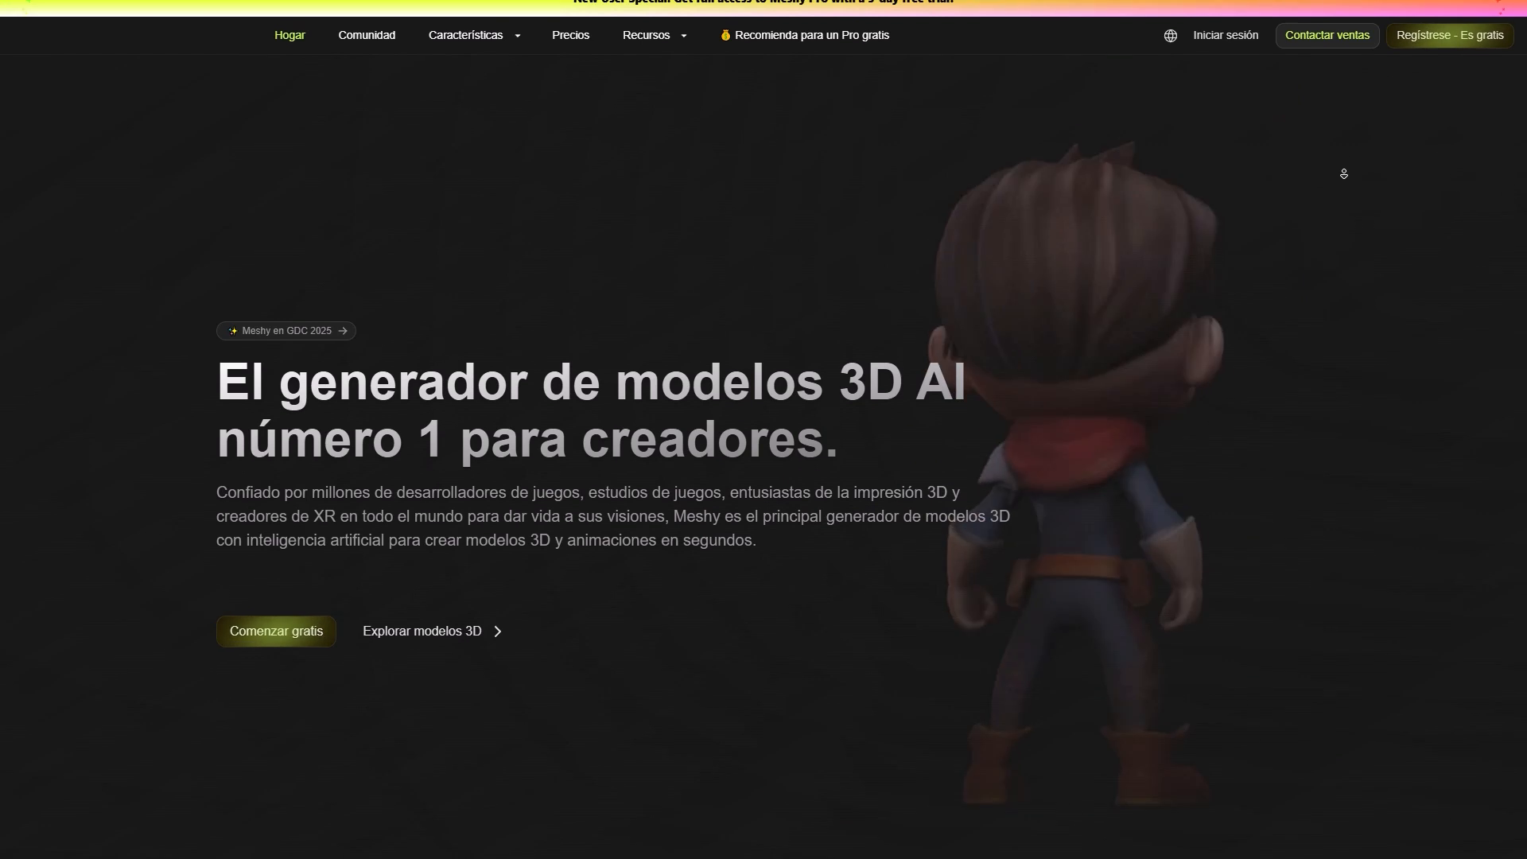
{"action": "scroll", "coordinate": [1343, 173], "scroll_direction": "down", "scroll_amount": 3}
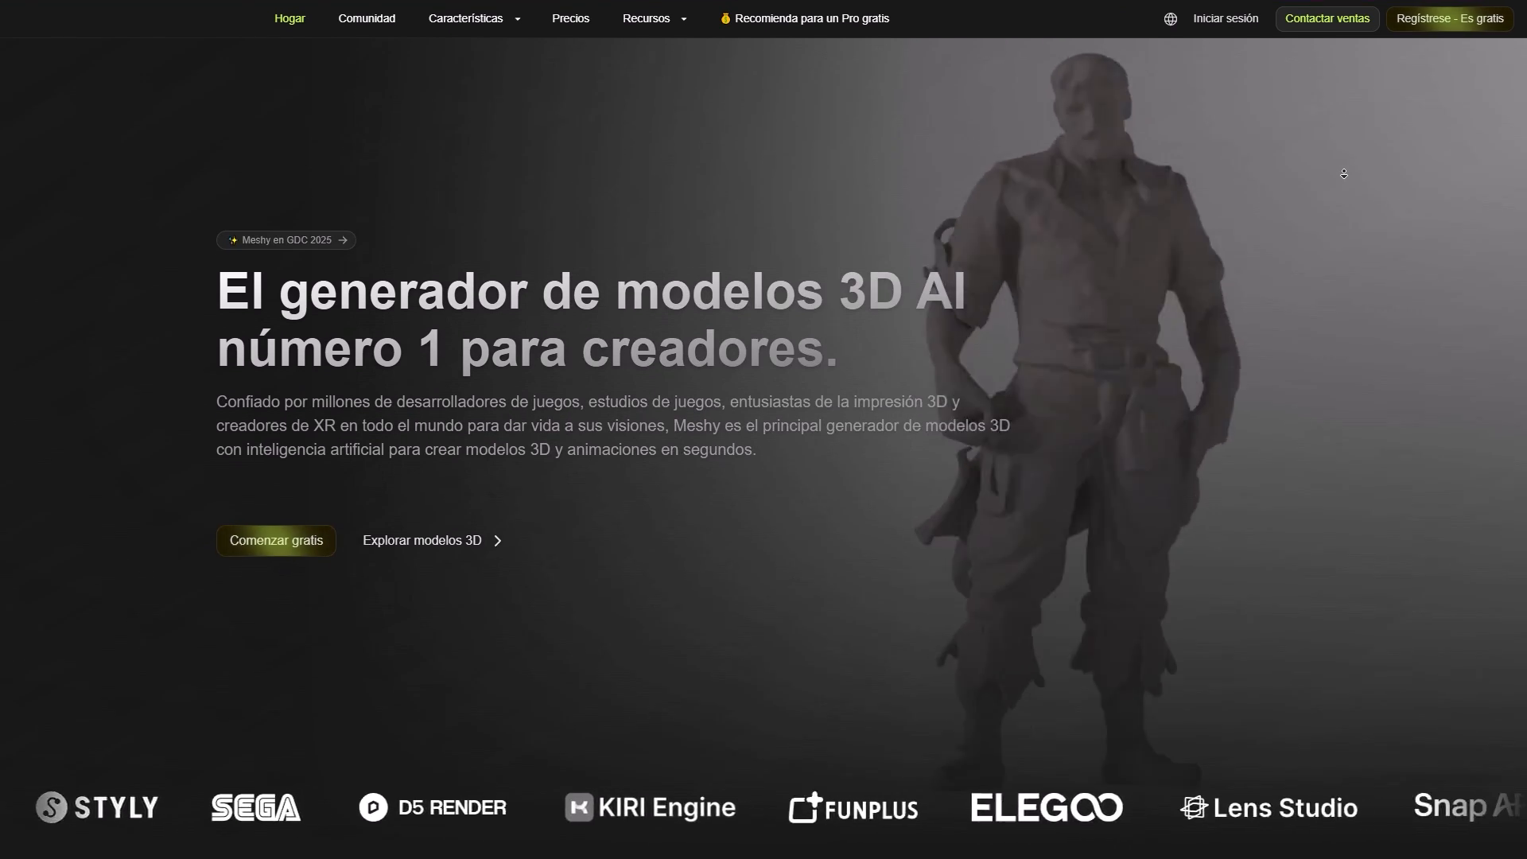
{"action": "scroll", "coordinate": [1344, 175], "scroll_direction": "down", "scroll_amount": 4}
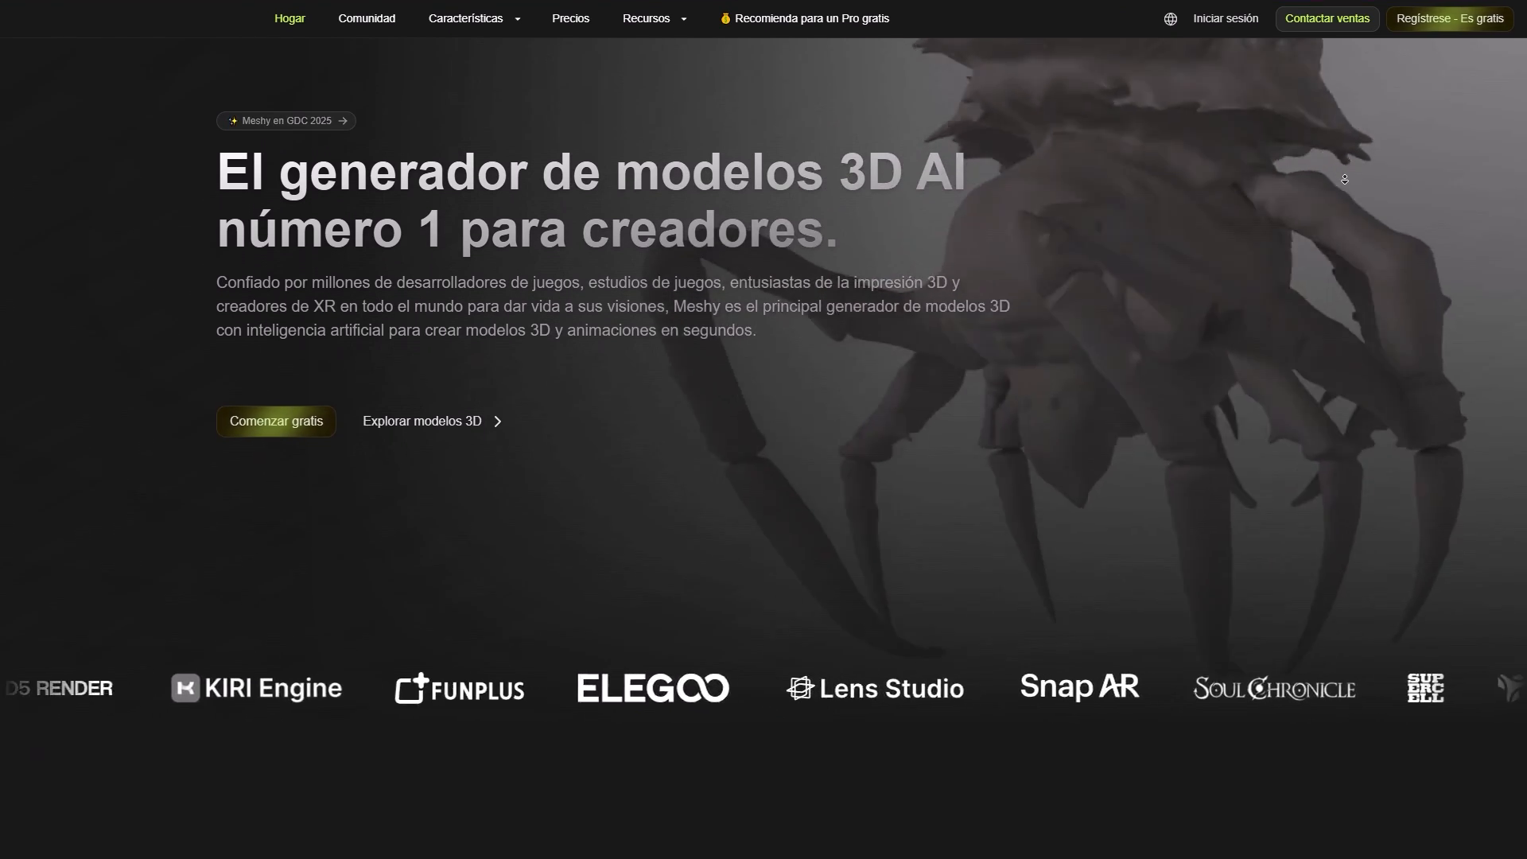
{"action": "scroll", "coordinate": [1345, 179], "scroll_direction": "down", "scroll_amount": 4}
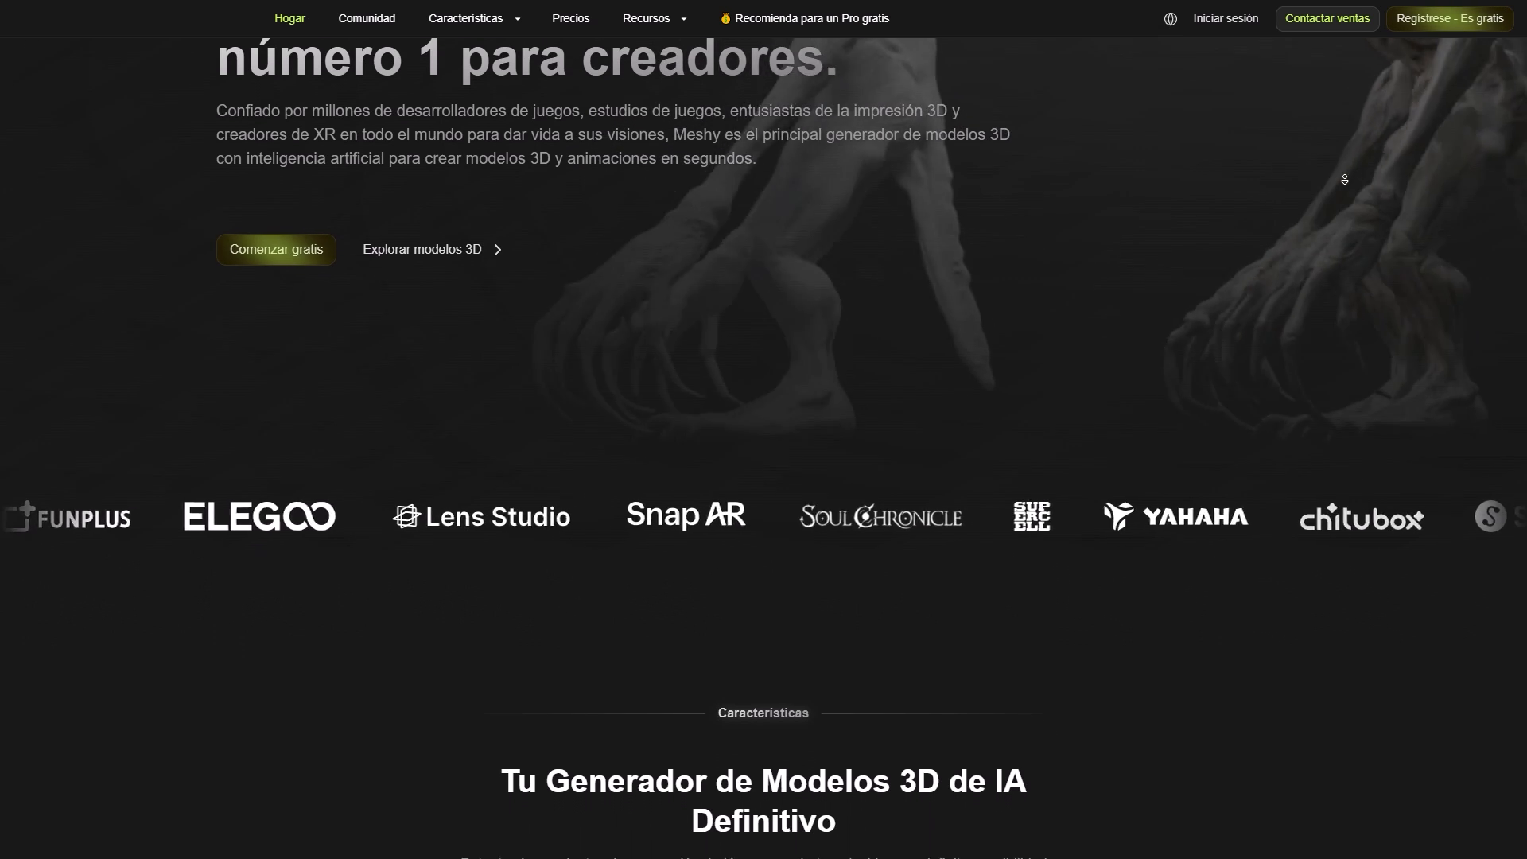
{"action": "scroll", "coordinate": [1344, 179], "scroll_direction": "down", "scroll_amount": 4}
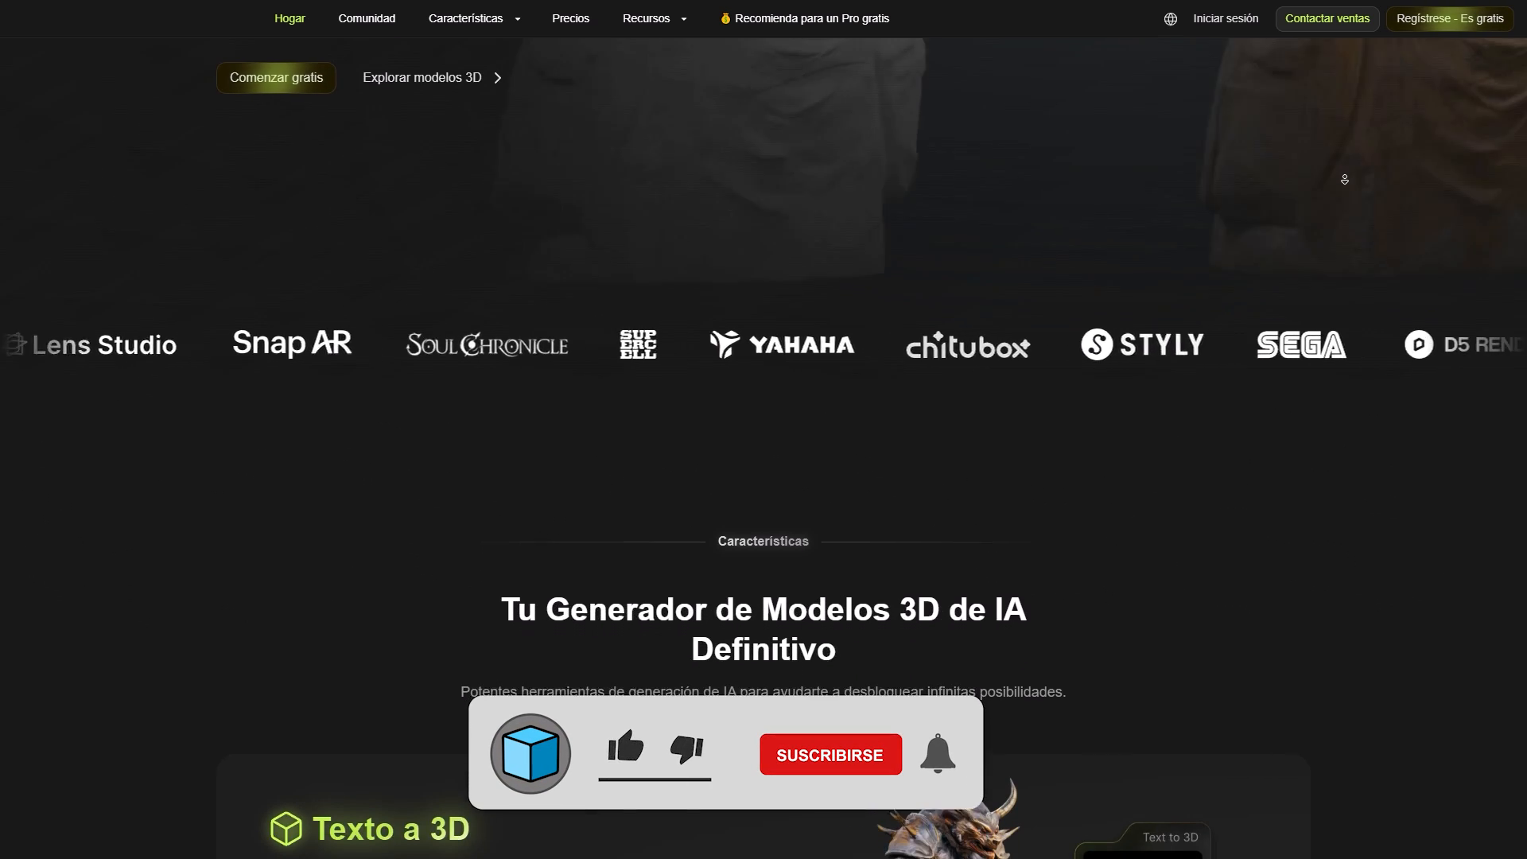
{"action": "scroll", "coordinate": [1344, 179], "scroll_direction": "down", "scroll_amount": 5}
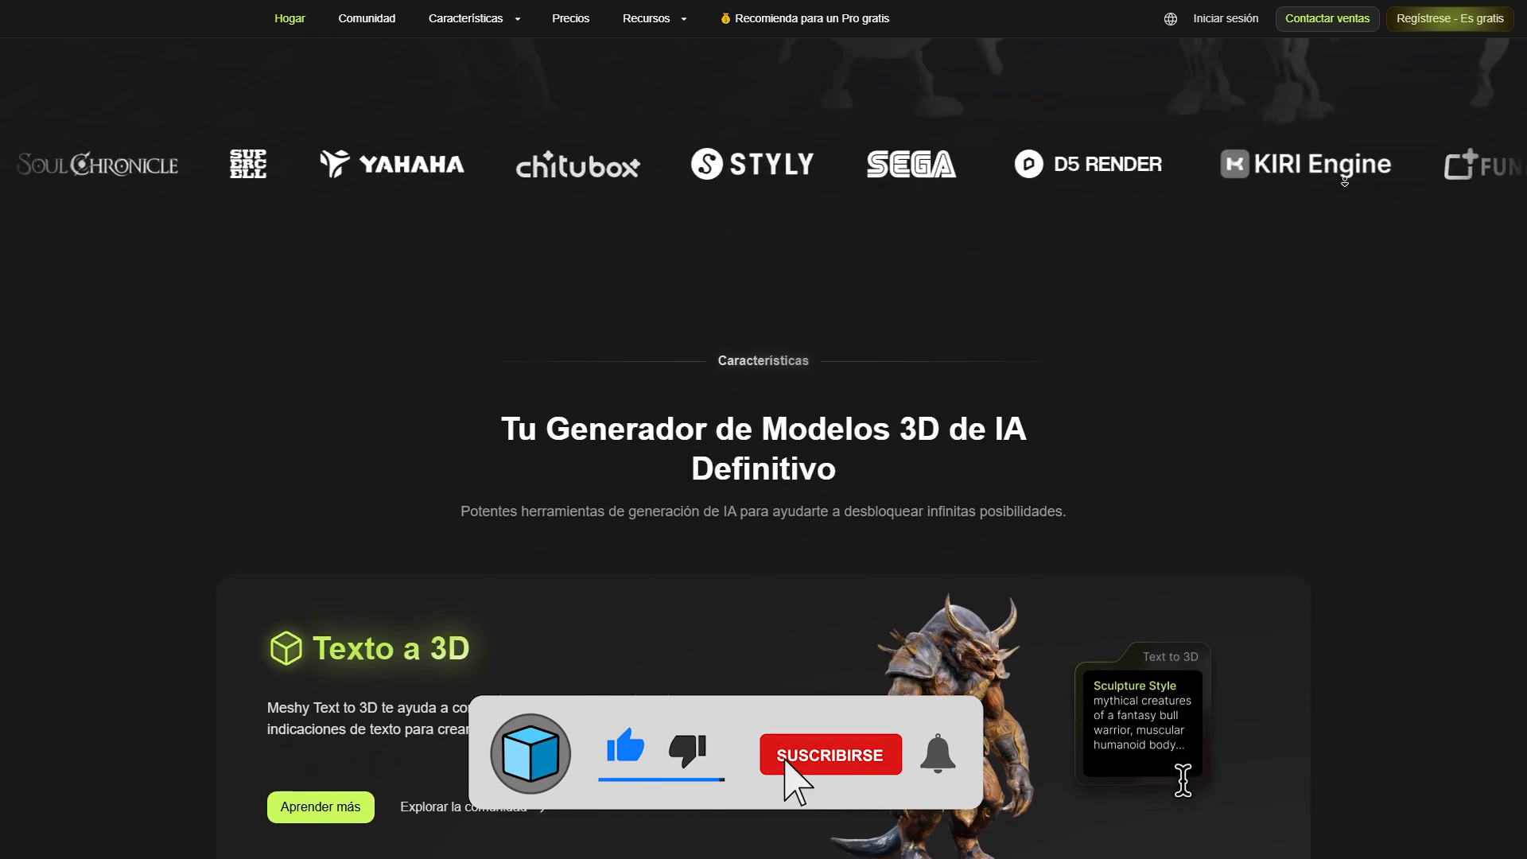
{"action": "scroll", "coordinate": [1345, 182], "scroll_direction": "down", "scroll_amount": 5}
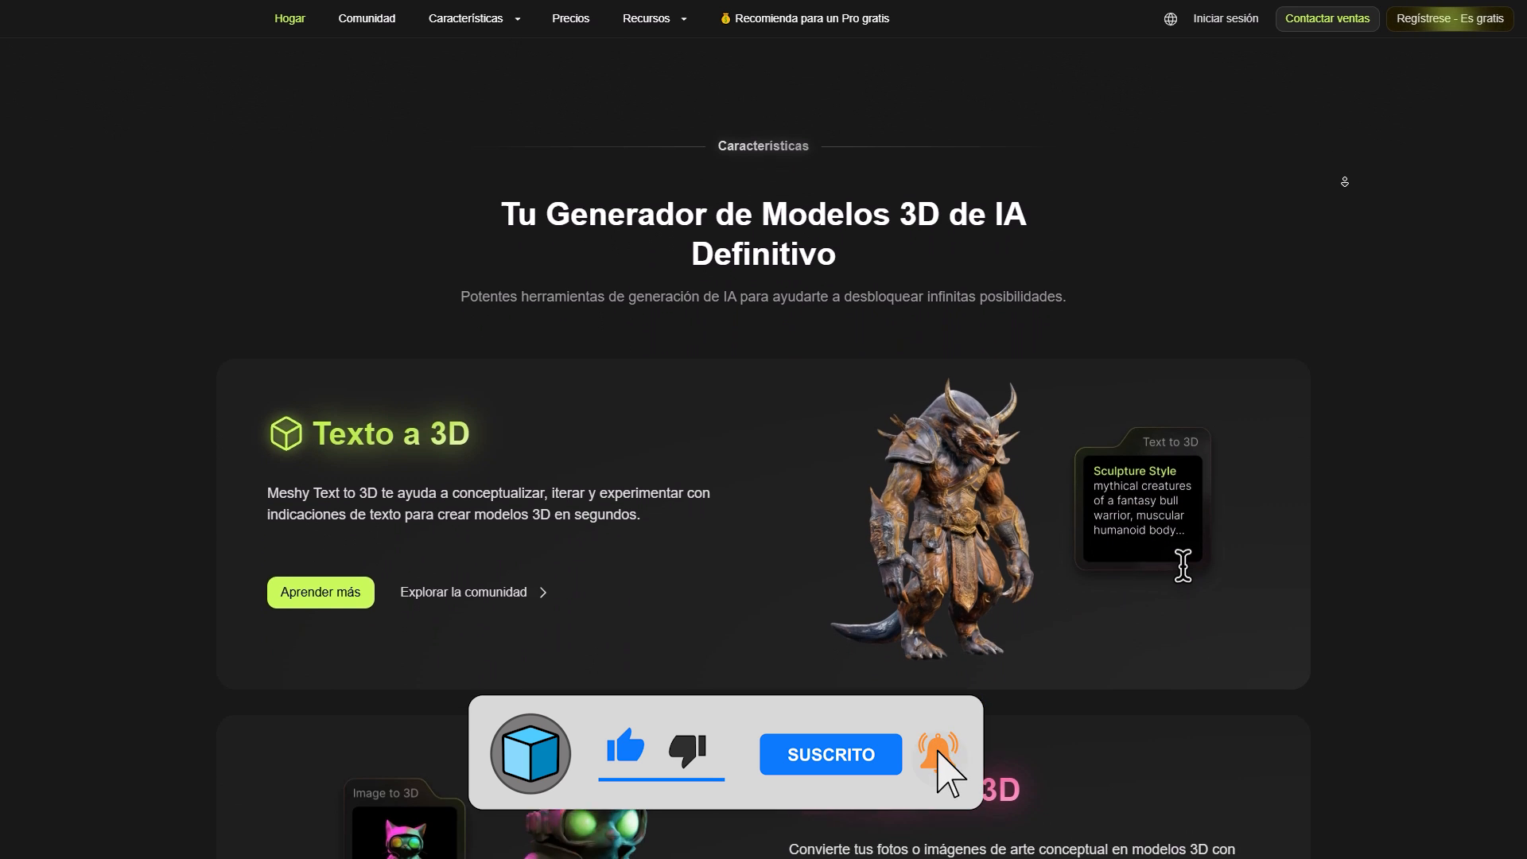
{"action": "scroll", "coordinate": [1344, 181], "scroll_direction": "down", "scroll_amount": 5}
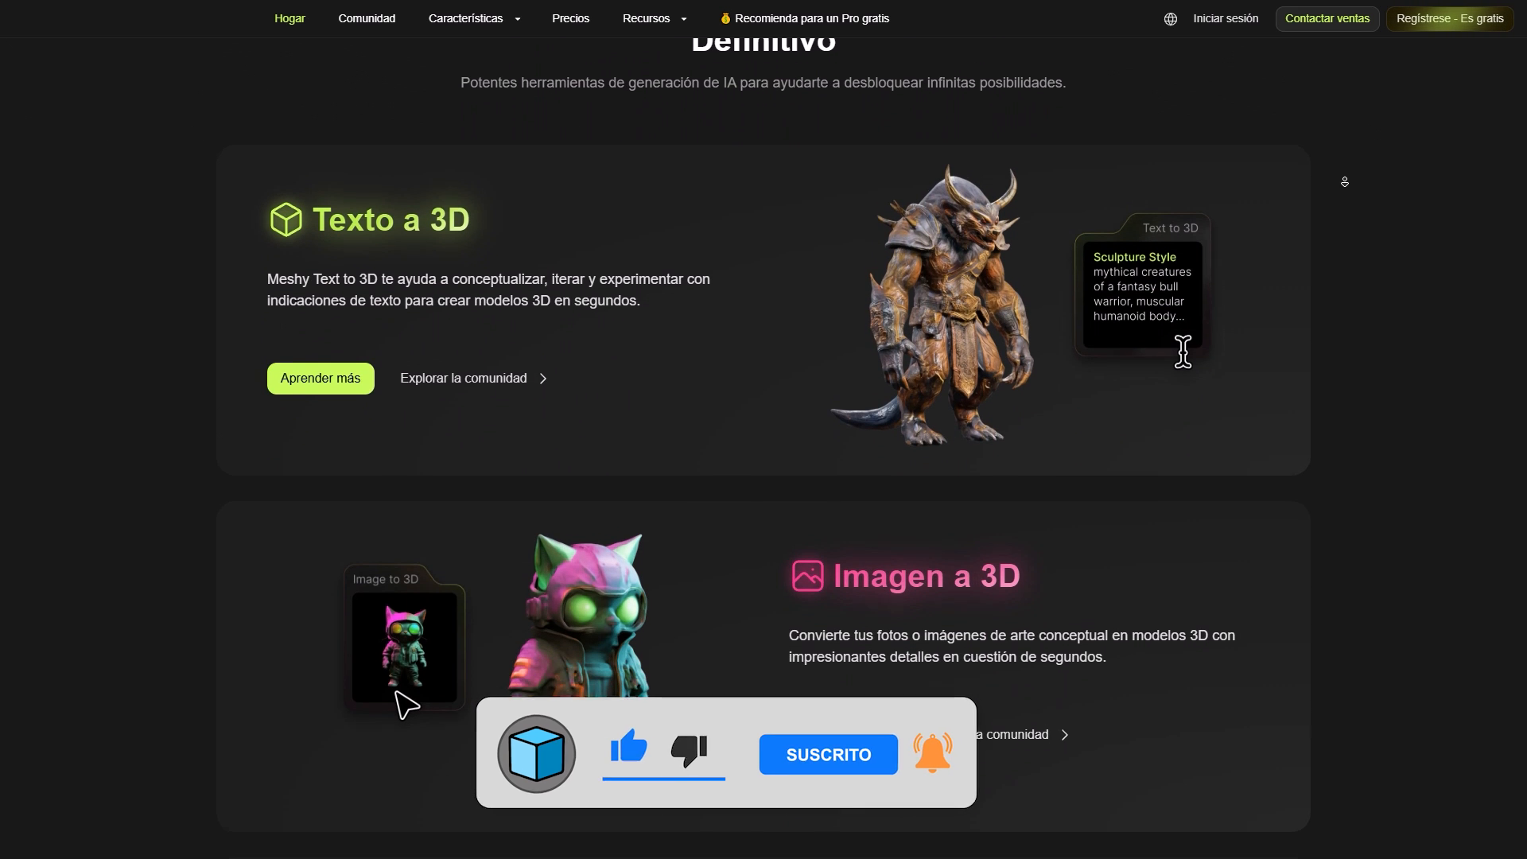
{"action": "scroll", "coordinate": [1345, 182], "scroll_direction": "down", "scroll_amount": 5}
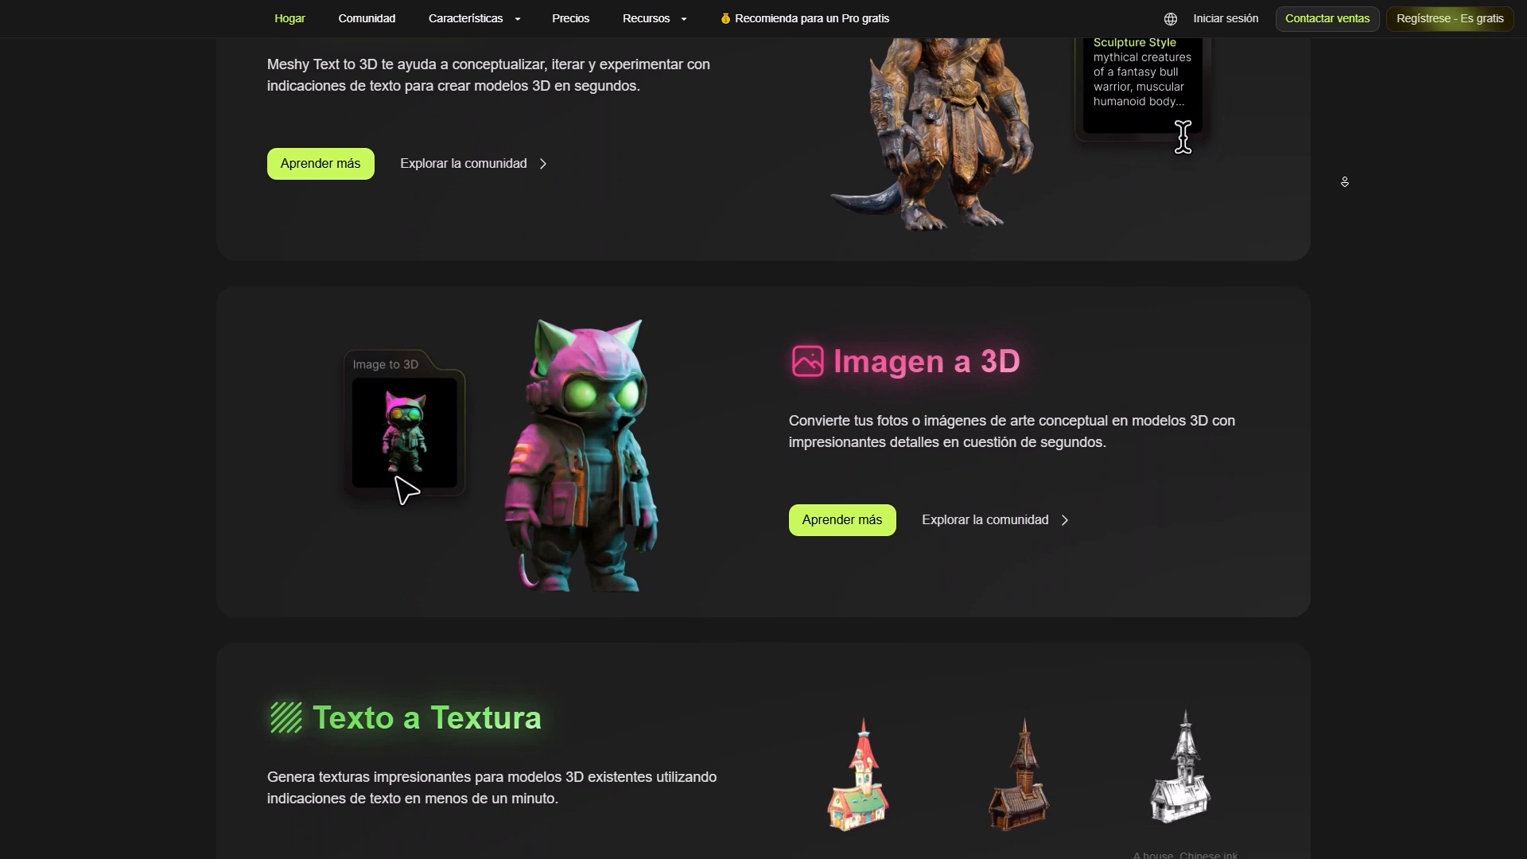
{"action": "scroll", "coordinate": [1345, 181], "scroll_direction": "down", "scroll_amount": 5}
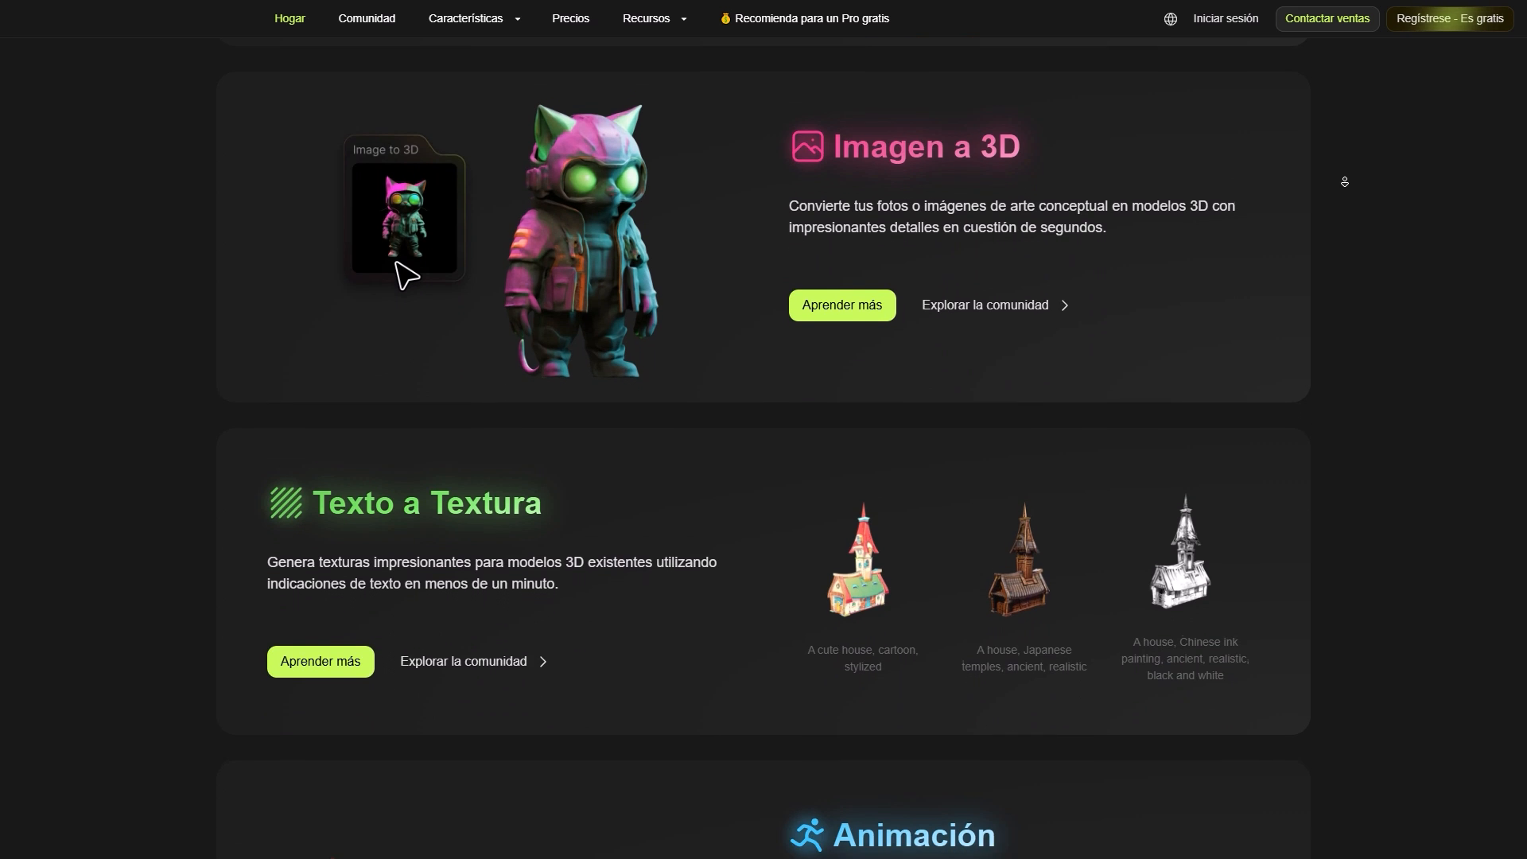
{"action": "scroll", "coordinate": [1345, 181], "scroll_direction": "down", "scroll_amount": 5}
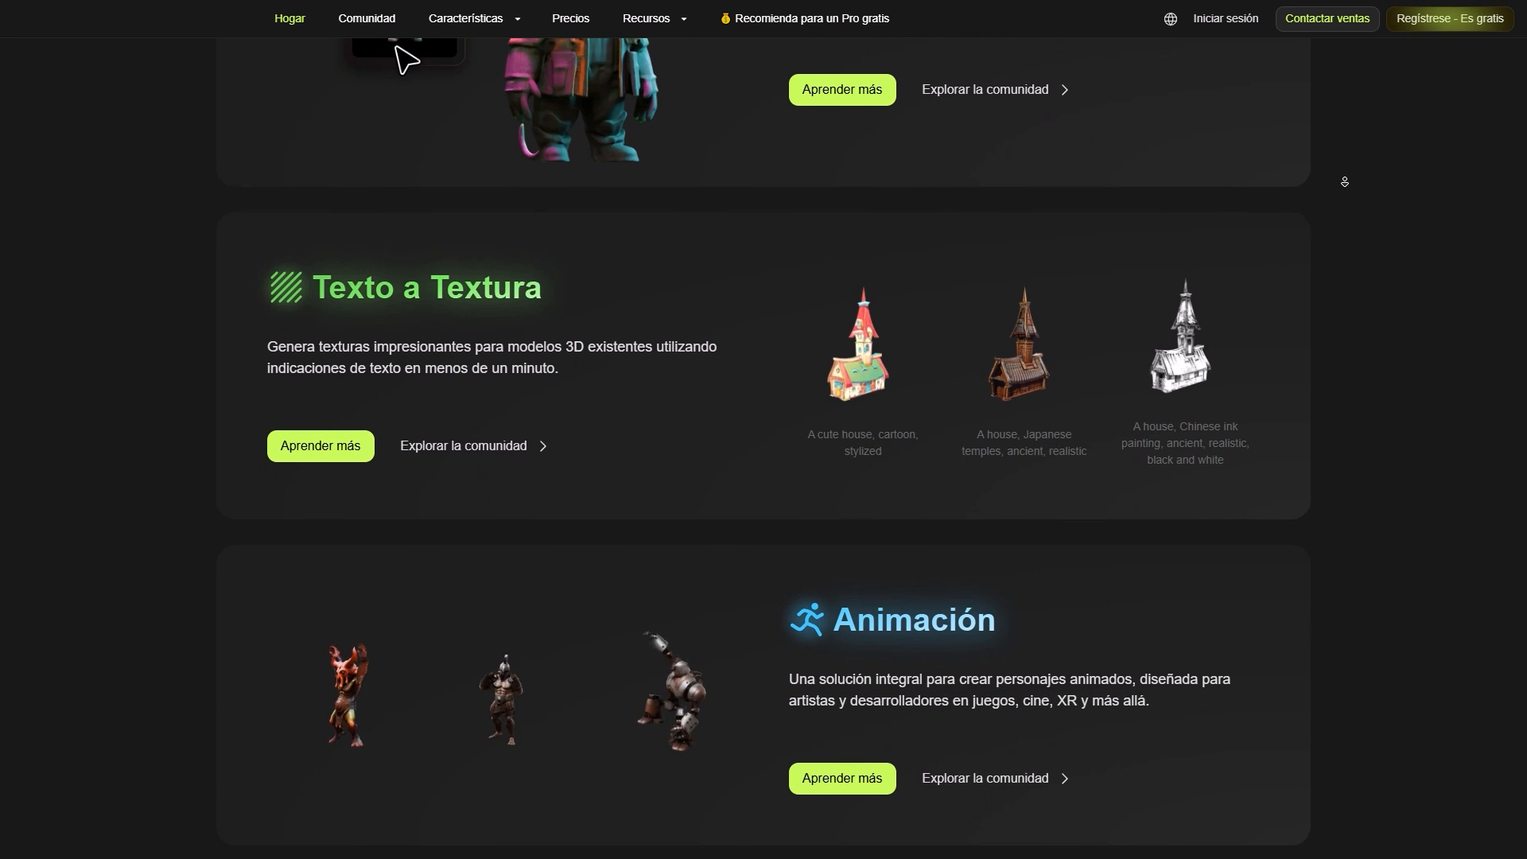
{"action": "scroll", "coordinate": [1345, 181], "scroll_direction": "down", "scroll_amount": 5}
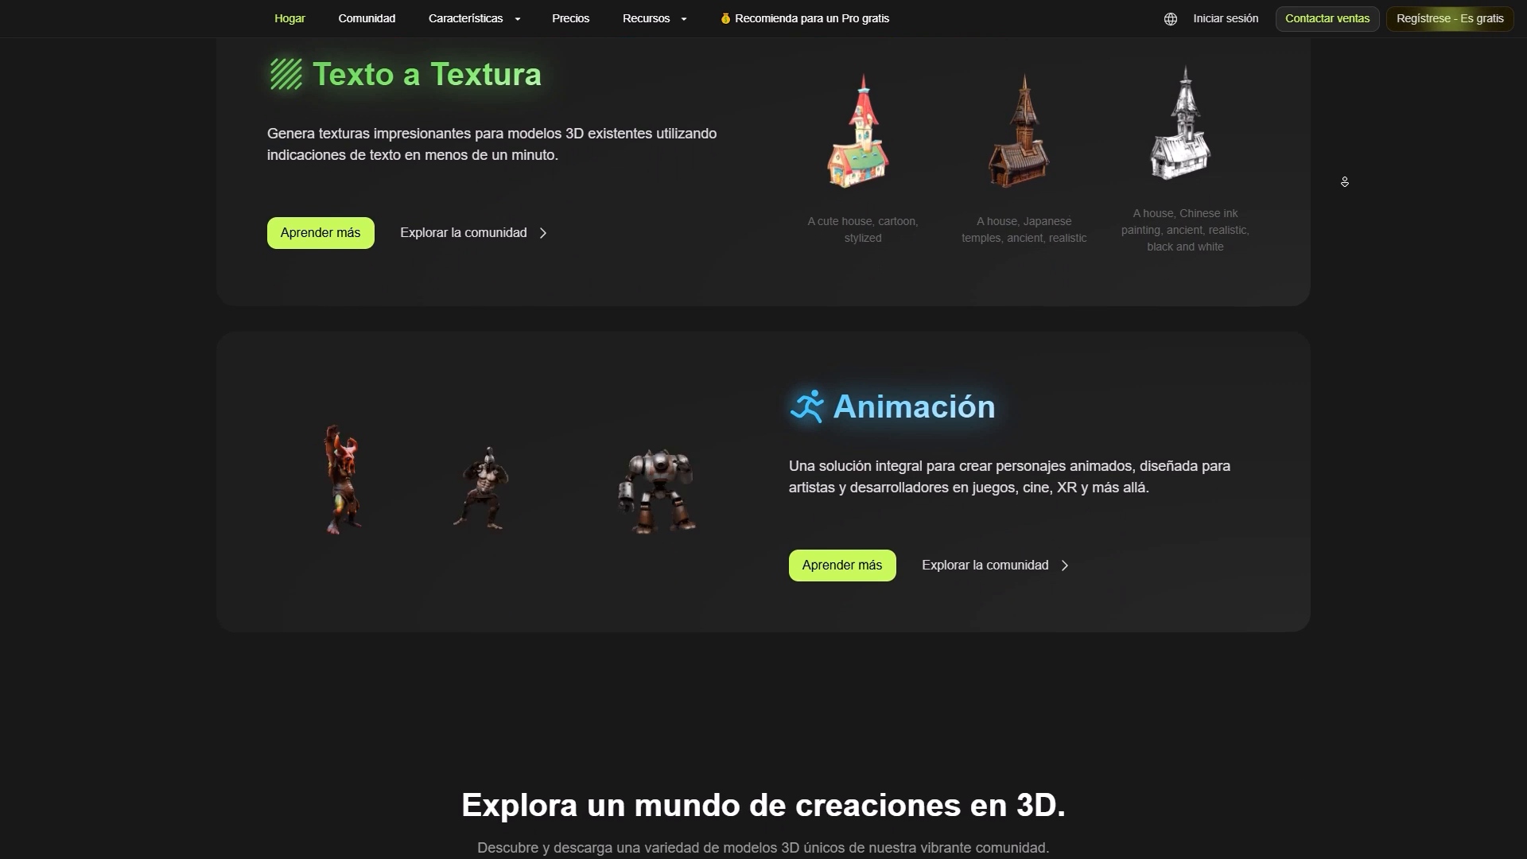
{"action": "scroll", "coordinate": [1344, 181], "scroll_direction": "down", "scroll_amount": 3}
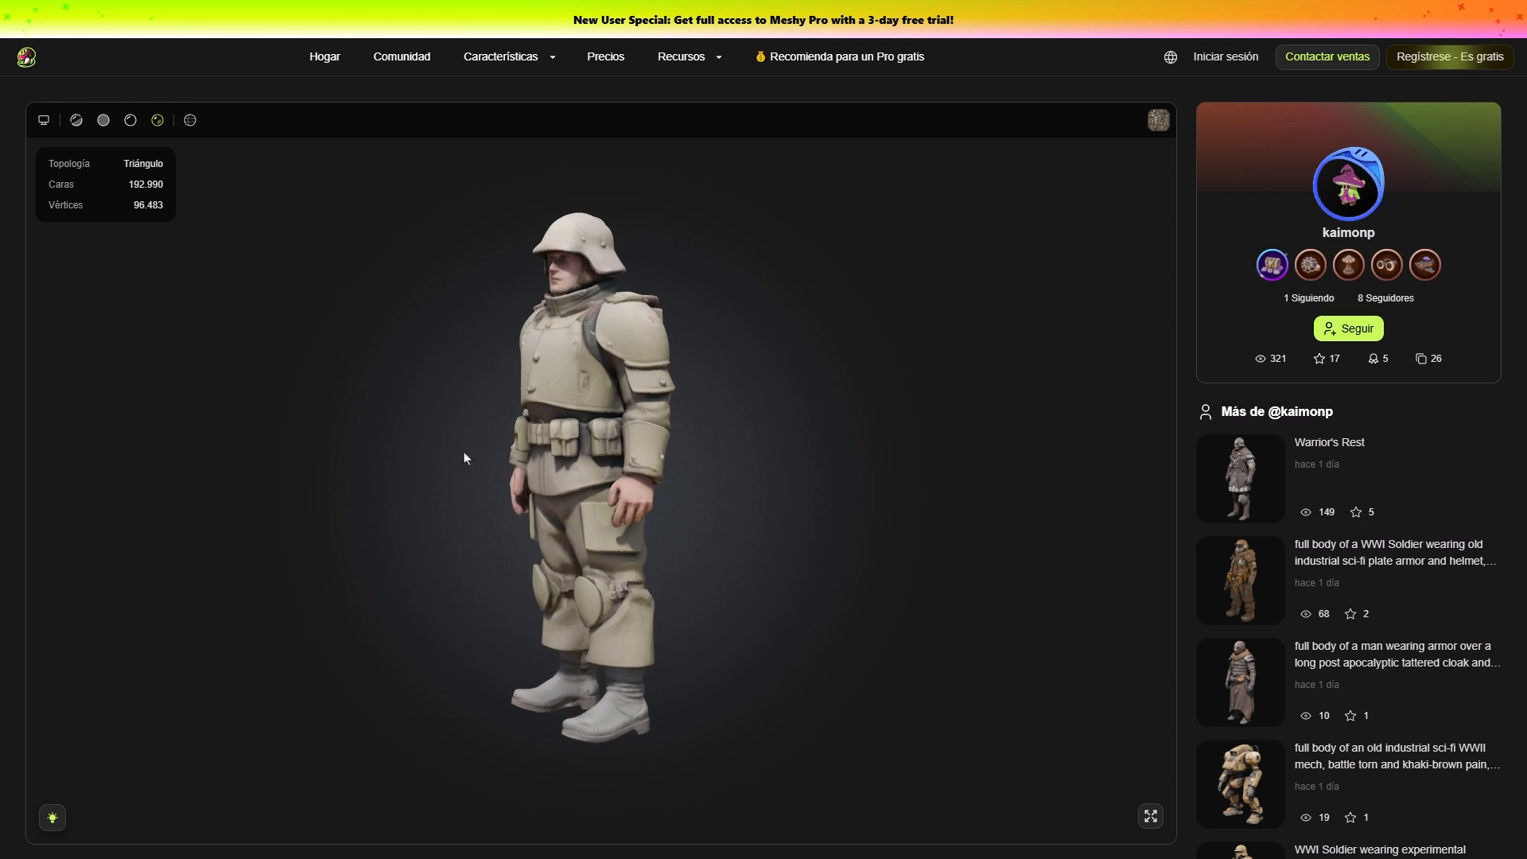
Examine community models such as the soldiers, the old wooden bucket and the octopus wall bust from several angles and in different display modes.
{"action": "left_click_drag", "start_coordinate": [464, 458], "coordinate": [1, 397]}
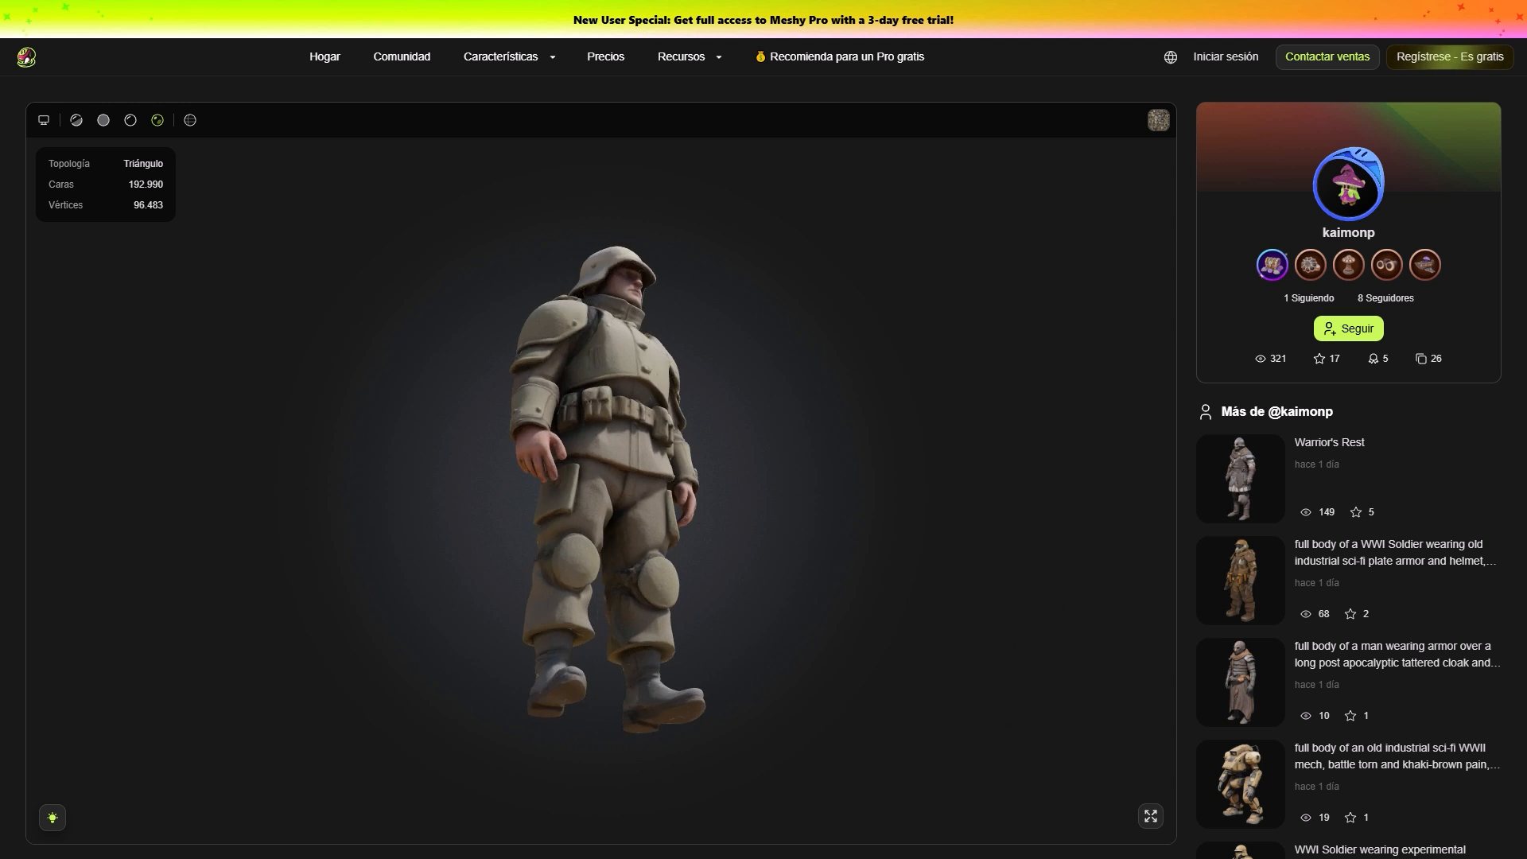
{"action": "left_click_drag", "start_coordinate": [557, 430], "coordinate": [740, 581]}
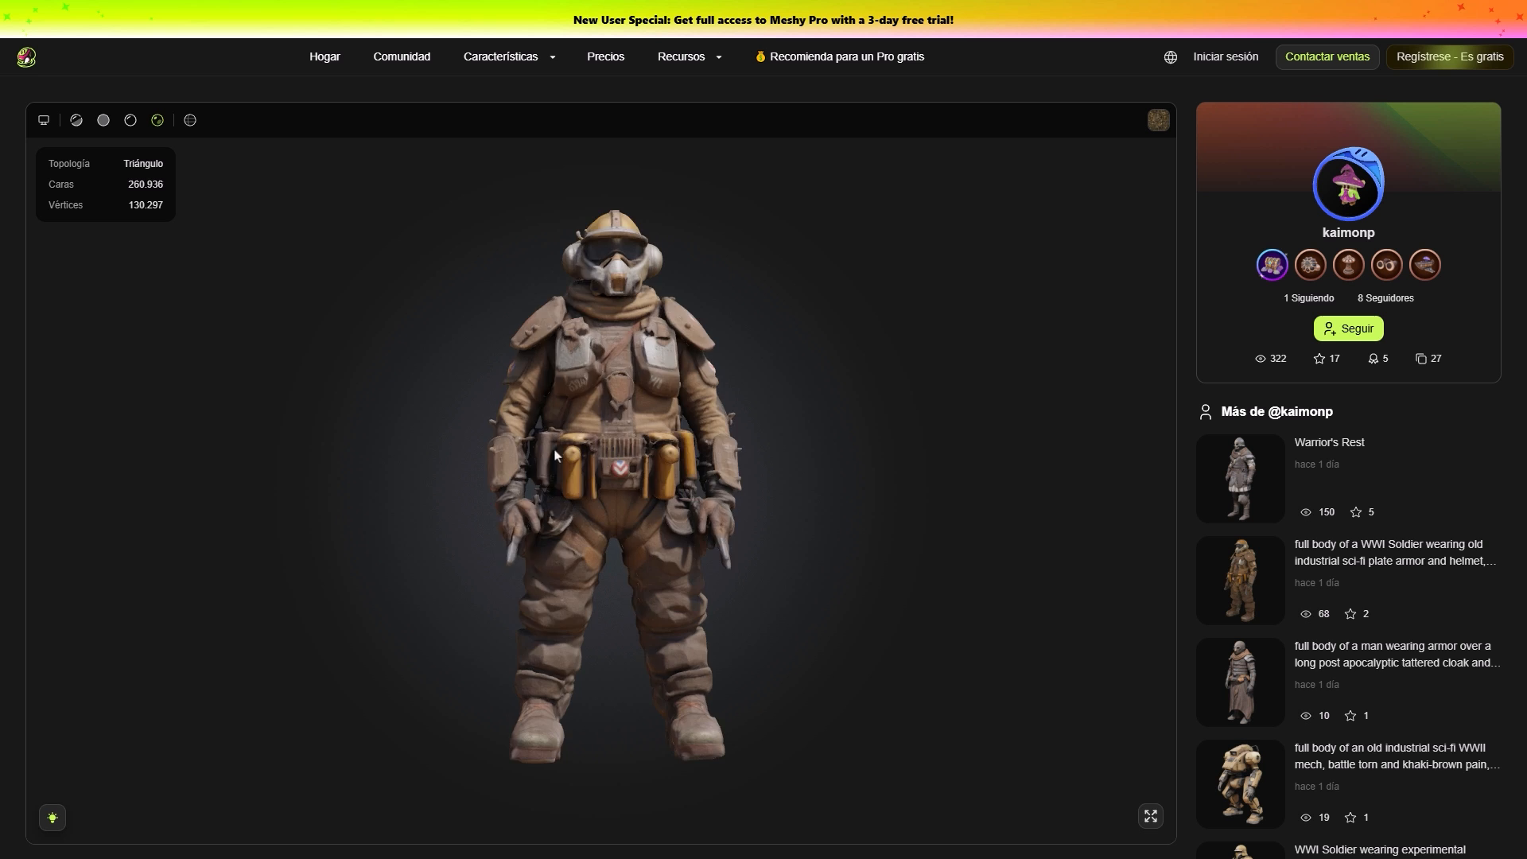
{"action": "left_click_drag", "start_coordinate": [597, 461], "coordinate": [0, 565]}
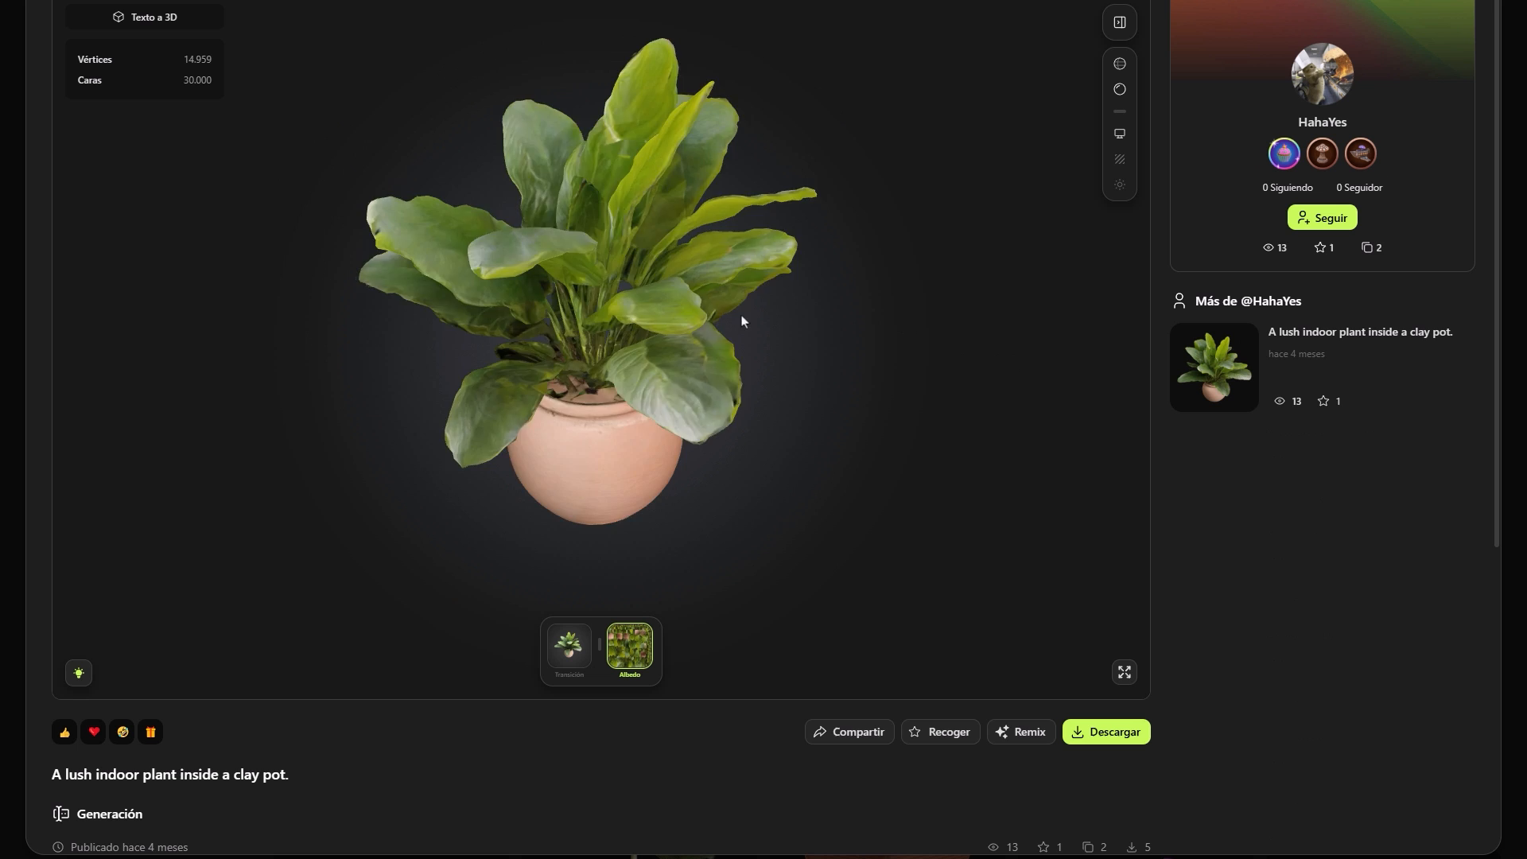
{"action": "left_click_drag", "start_coordinate": [742, 320], "coordinate": [213, 419]}
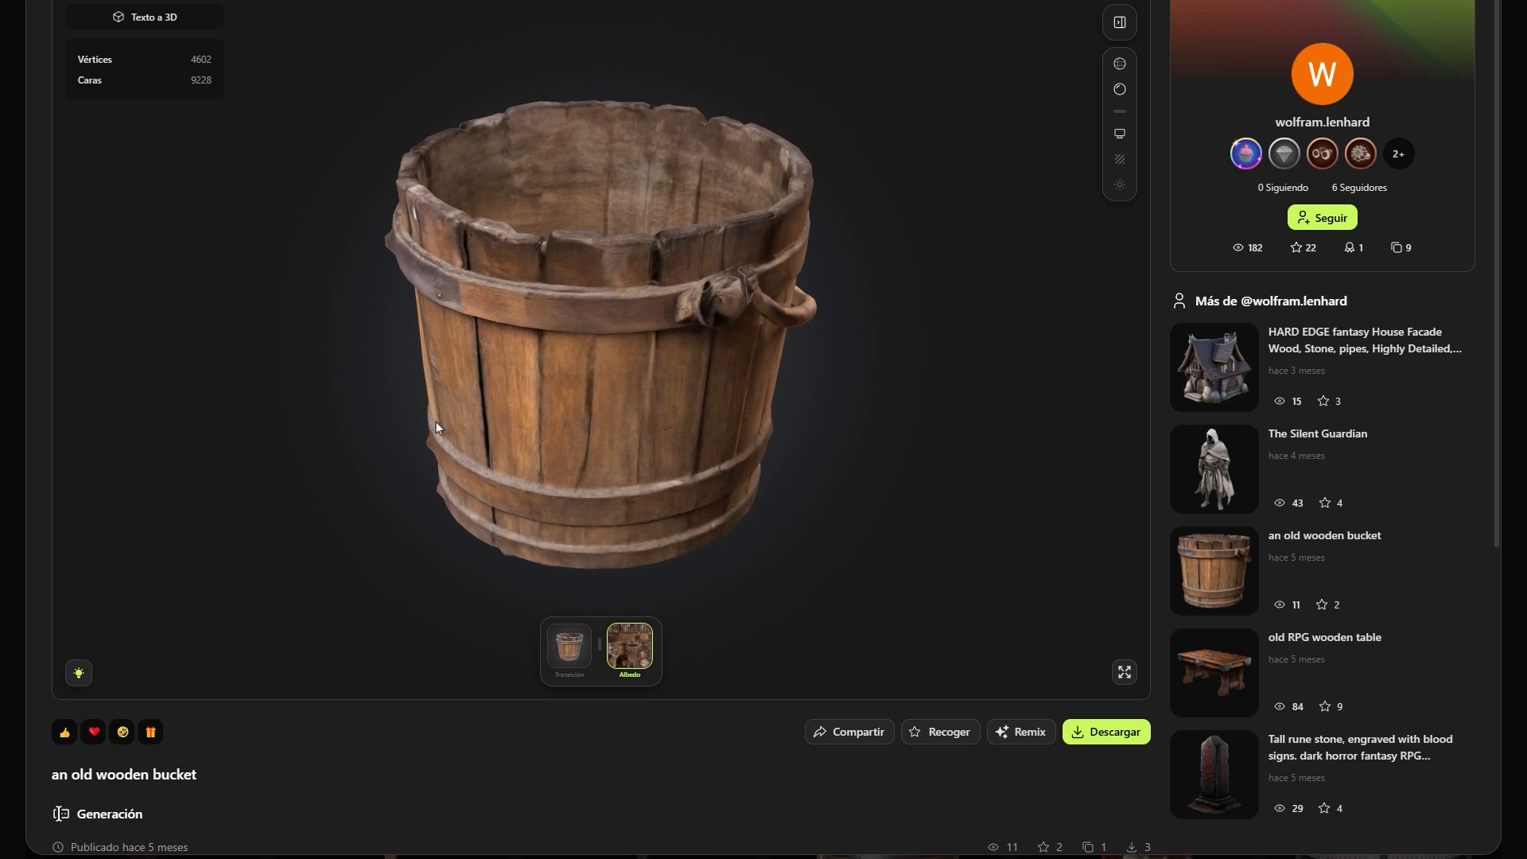
{"action": "left_click_drag", "start_coordinate": [436, 422], "coordinate": [46, 330]}
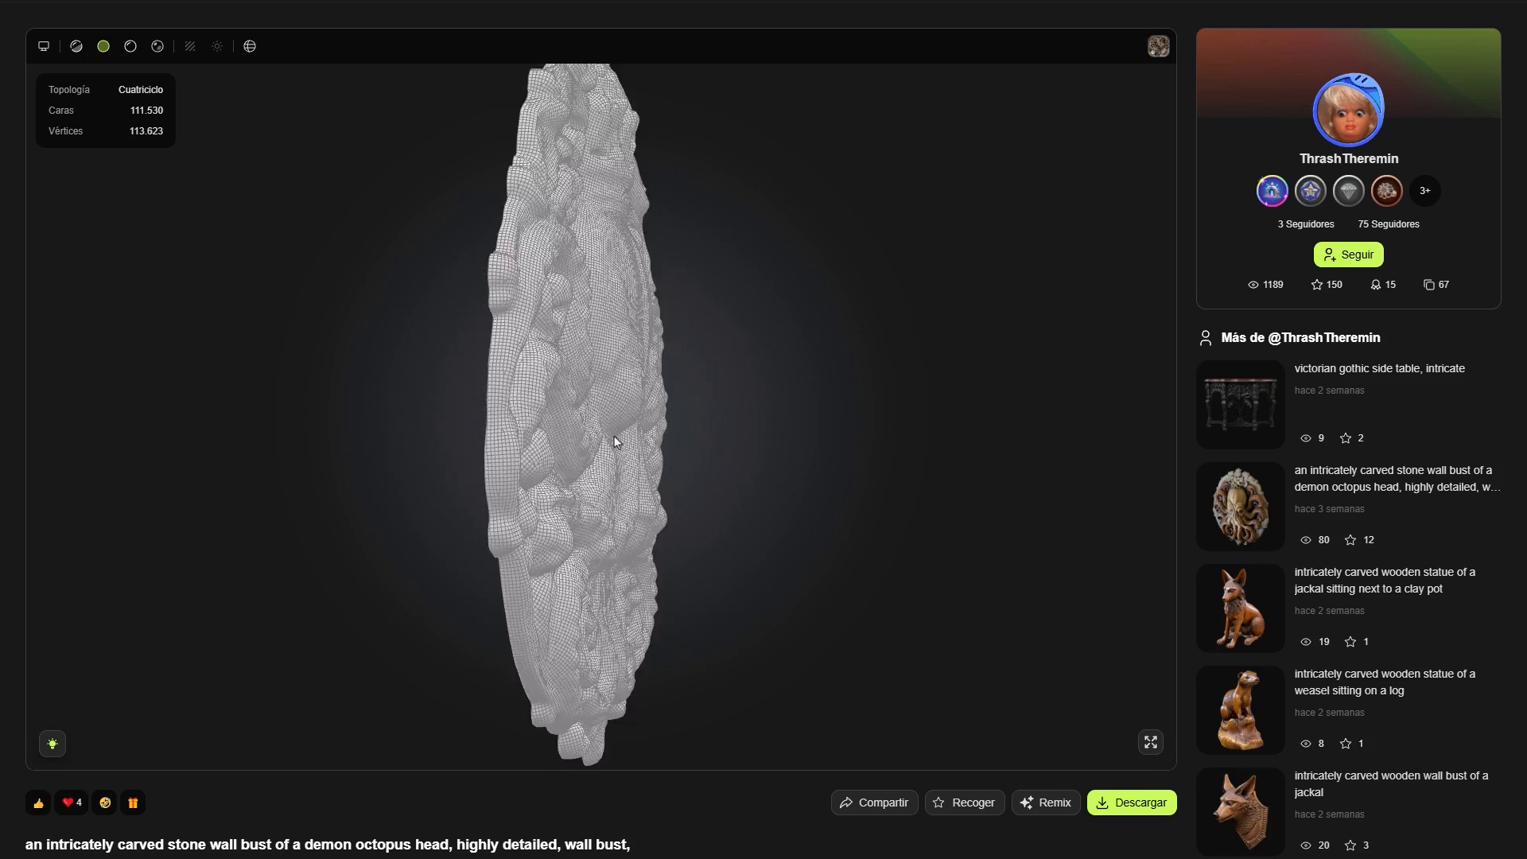
{"action": "left_click_drag", "start_coordinate": [615, 441], "coordinate": [196, 117]}
{"action": "left_click", "coordinate": [131, 47]}
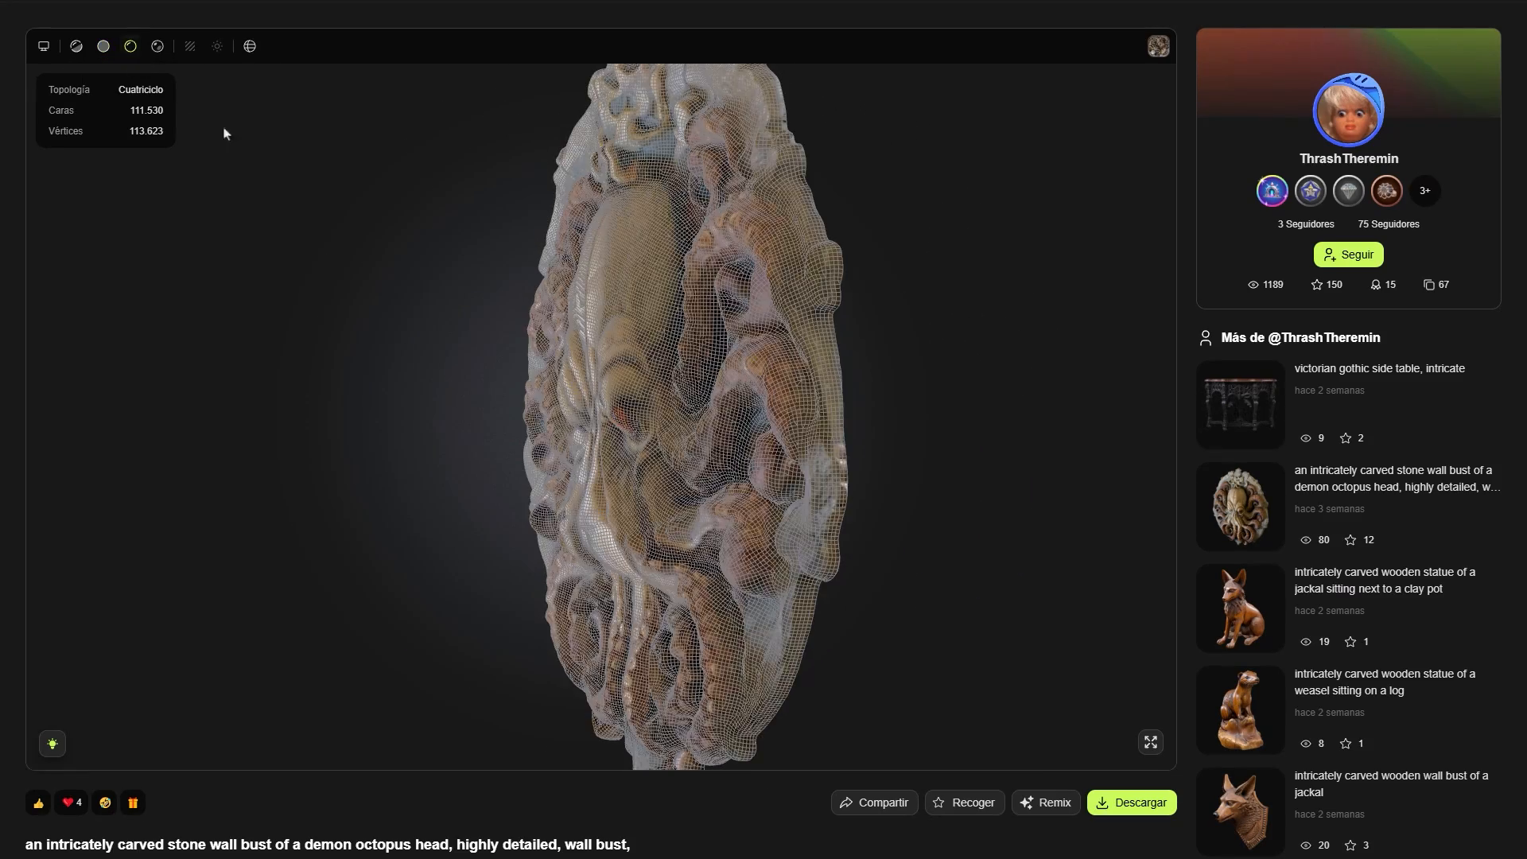
{"action": "left_click", "coordinate": [250, 46]}
{"action": "left_click_drag", "start_coordinate": [493, 381], "coordinate": [613, 409]}
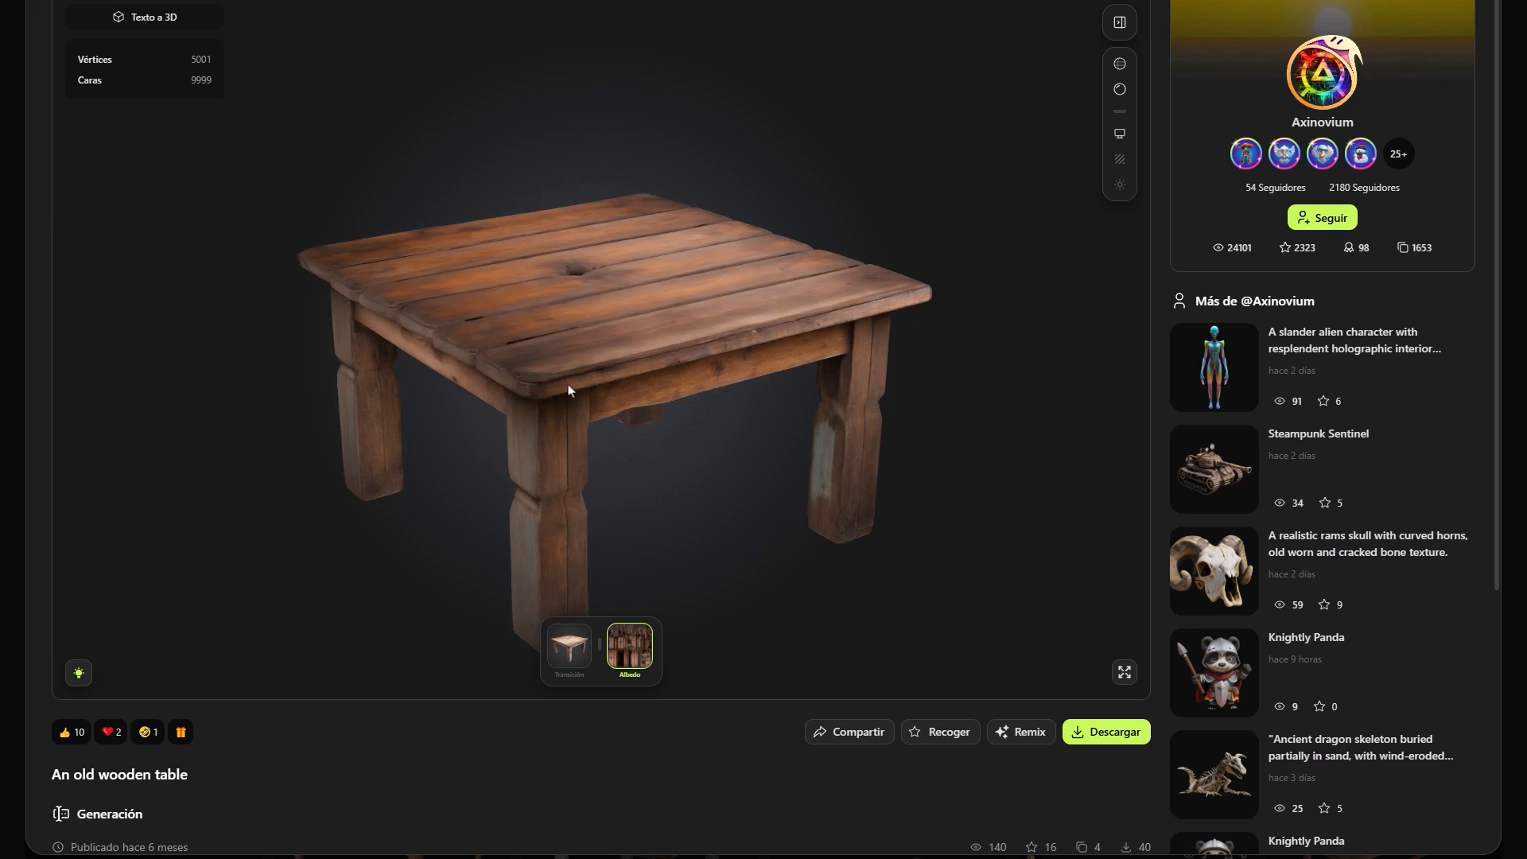
{"action": "left_click_drag", "start_coordinate": [605, 374], "coordinate": [1016, 409]}
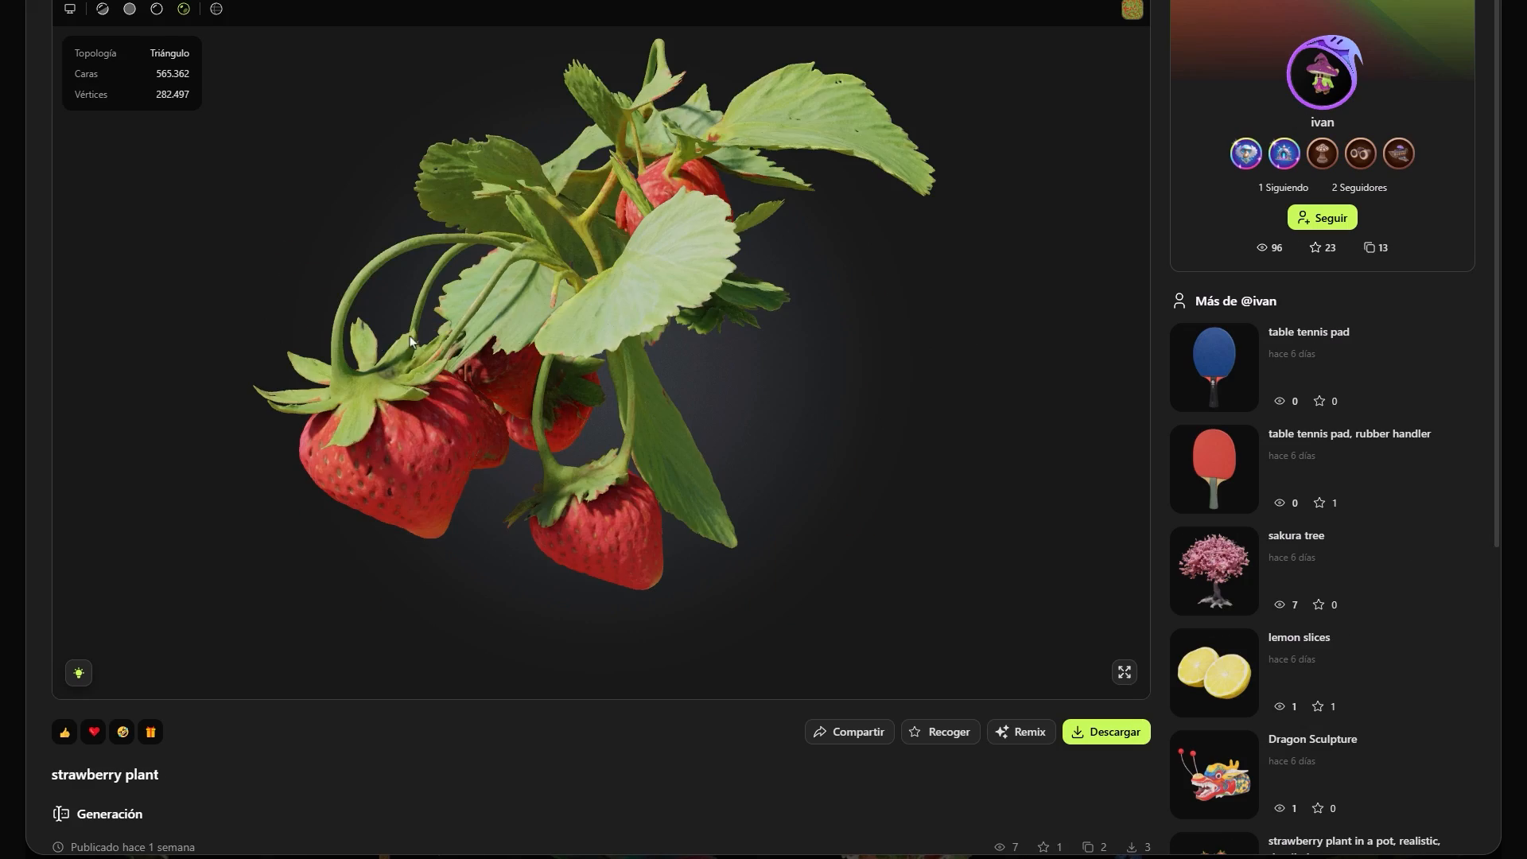
{"action": "left_click_drag", "start_coordinate": [605, 334], "coordinate": [1143, 360]}
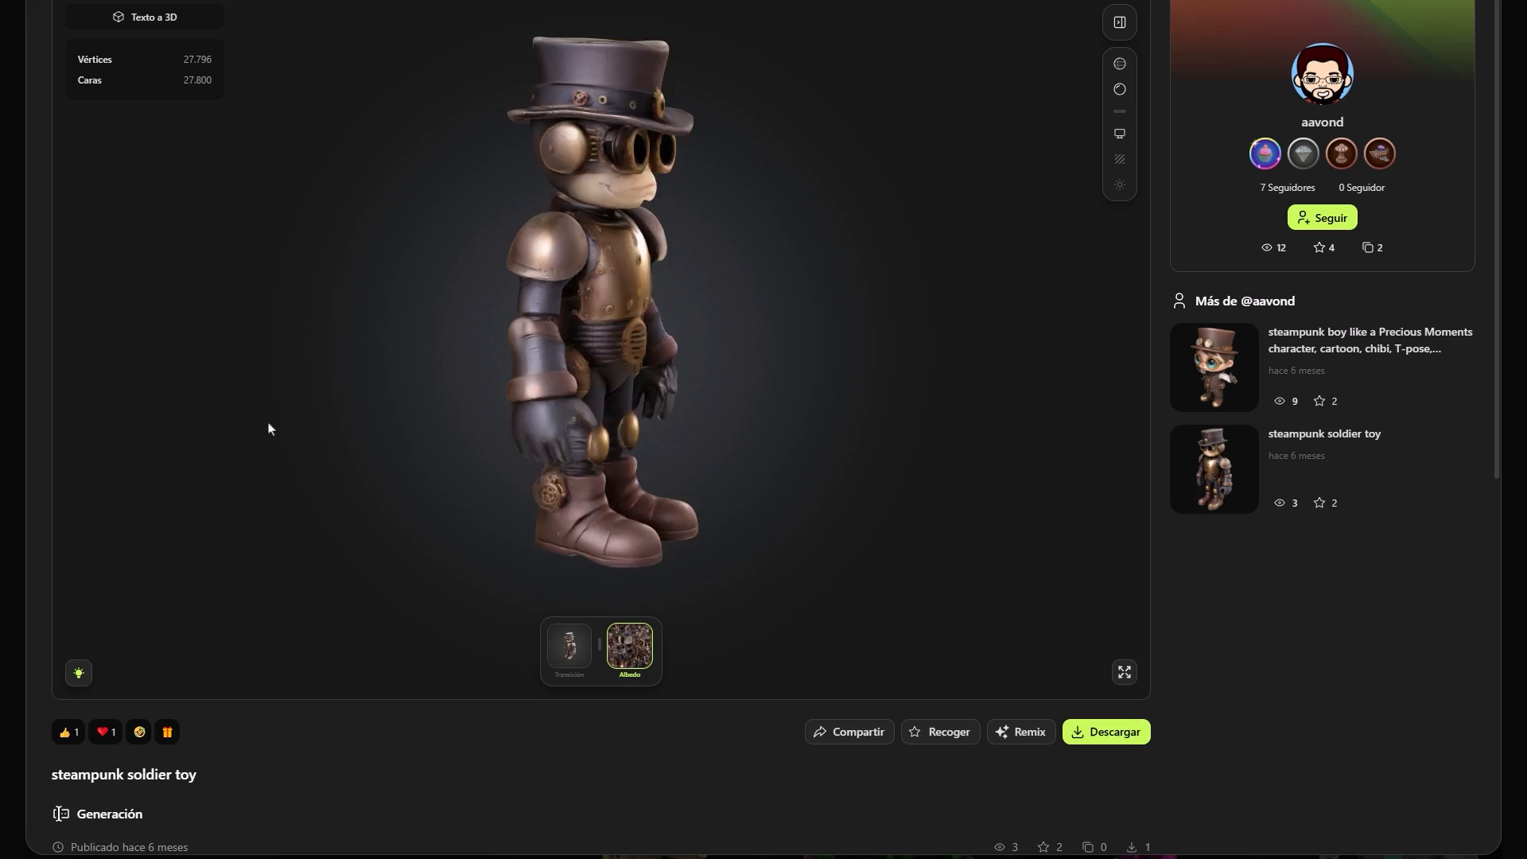
{"action": "left_click_drag", "start_coordinate": [269, 429], "coordinate": [899, 342]}
{"action": "left_click", "coordinate": [1120, 65]}
{"action": "left_click_drag", "start_coordinate": [977, 165], "coordinate": [307, 191]}
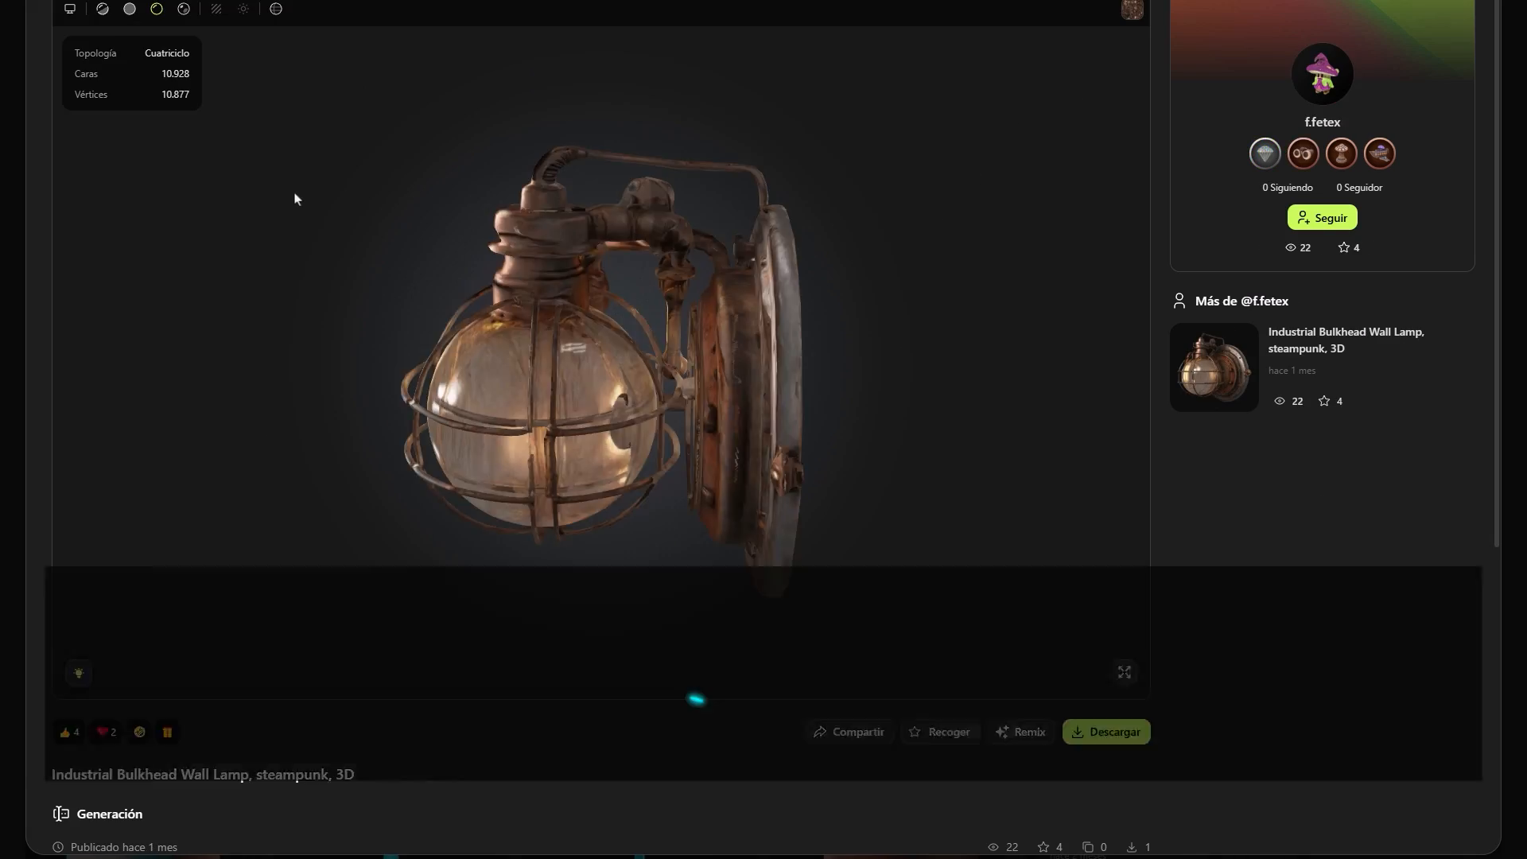
{"action": "left_click_drag", "start_coordinate": [297, 194], "coordinate": [375, 222]}
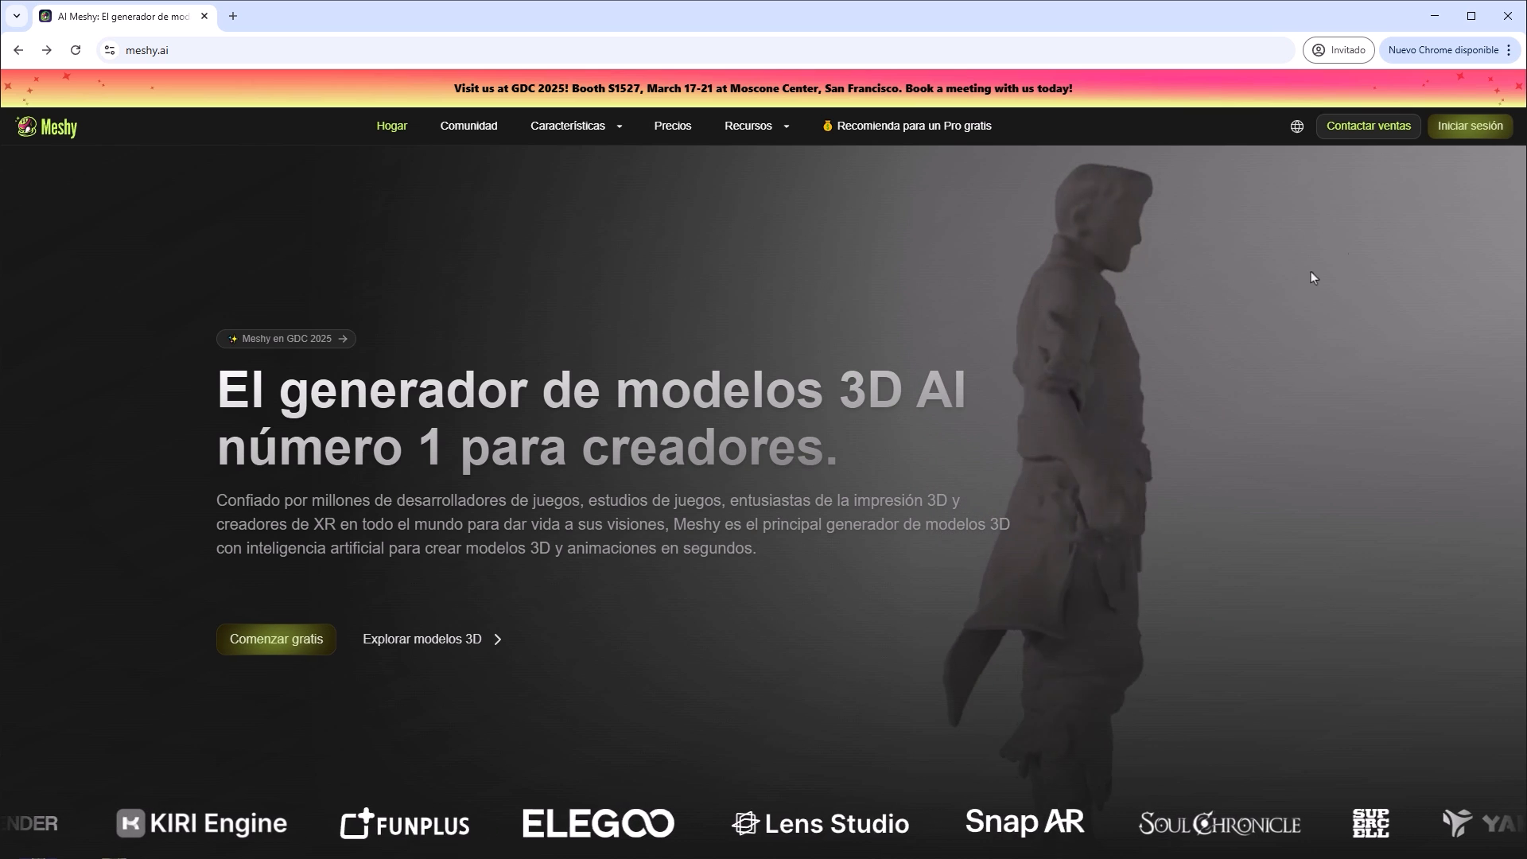
Sign in to the Meshy site and open the Text to 3D workspace for a new model.
{"action": "left_click", "coordinate": [1476, 130]}
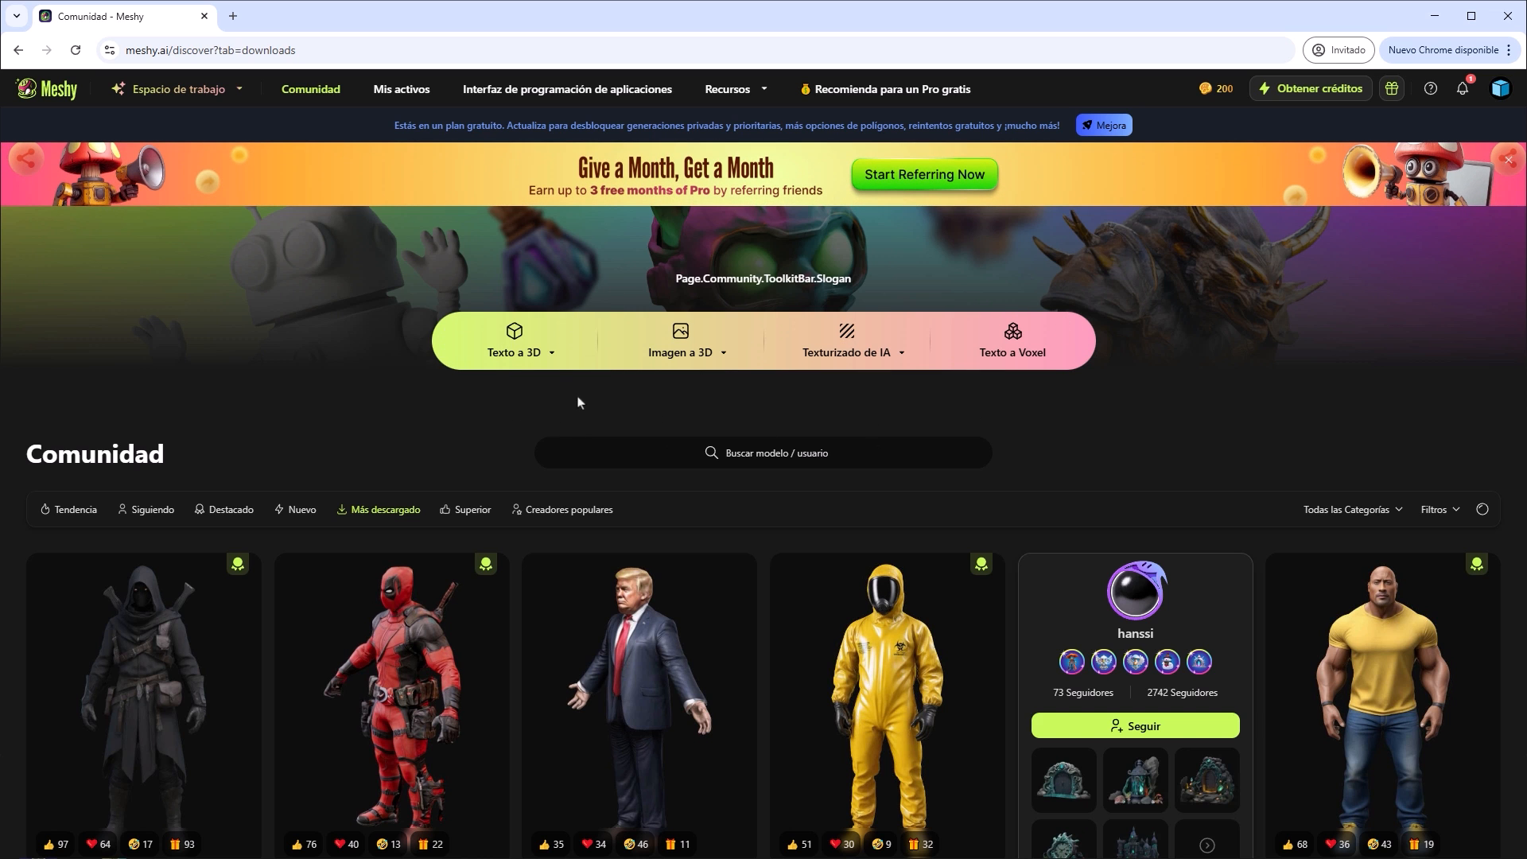
{"action": "left_click", "coordinate": [235, 94]}
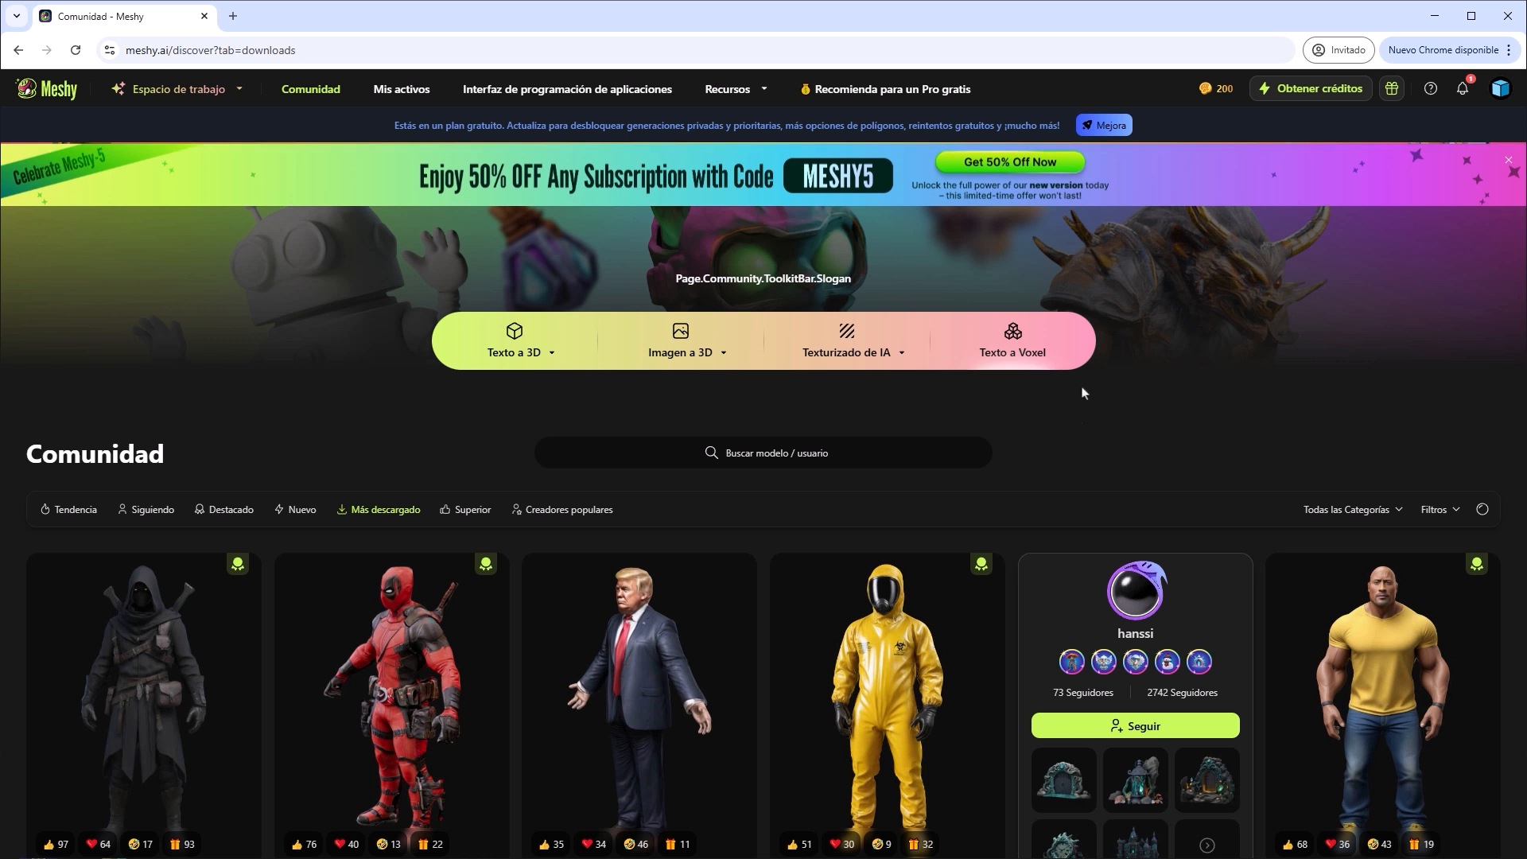
{"action": "left_click", "coordinate": [528, 351]}
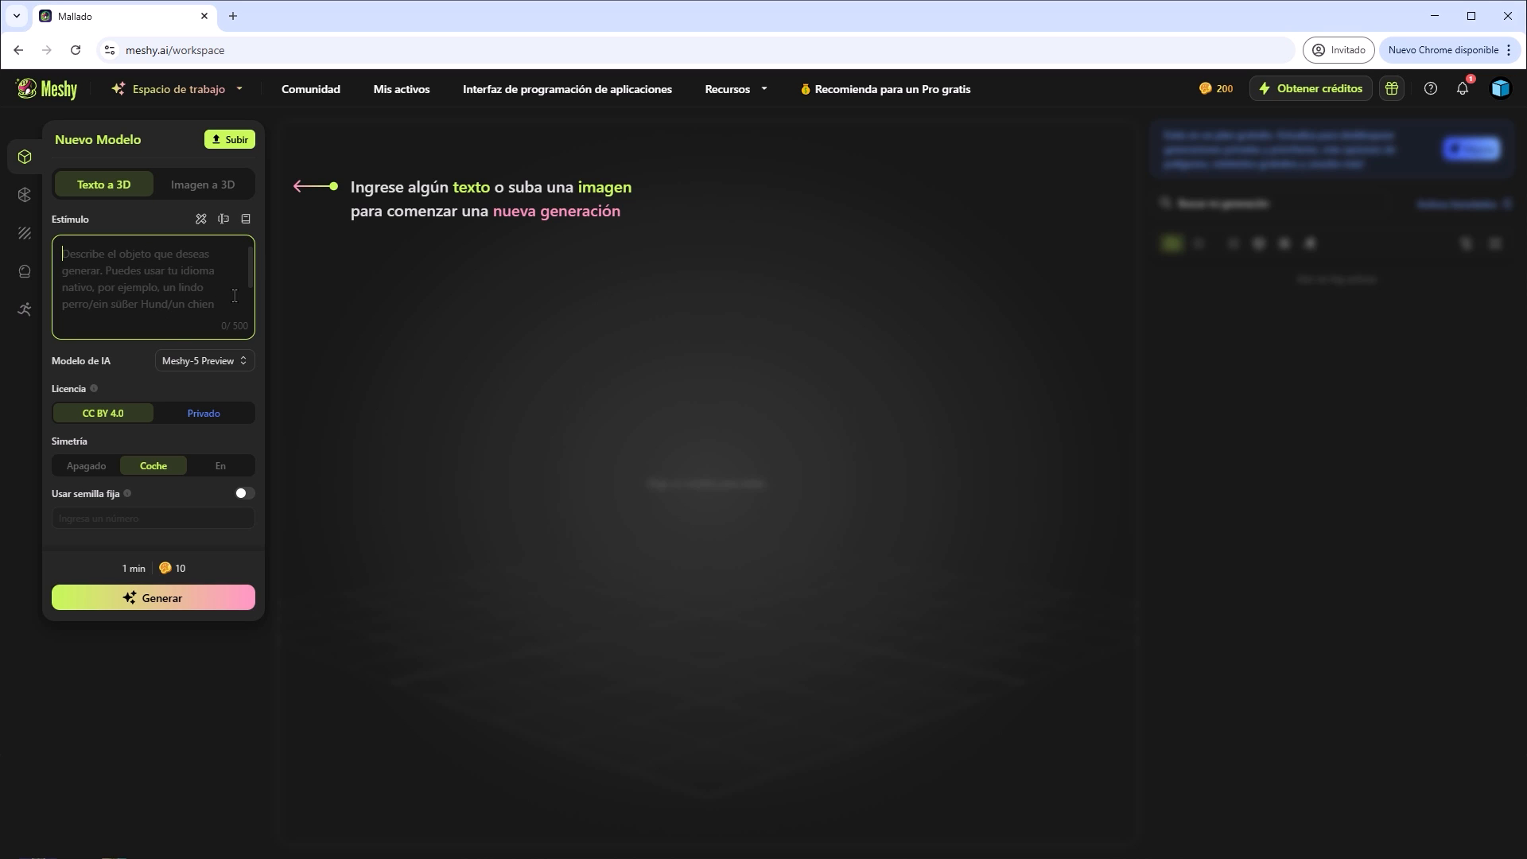
Try several random sample descriptions as the new model's prompt and clear the prompt text.
{"action": "left_click", "coordinate": [224, 220]}
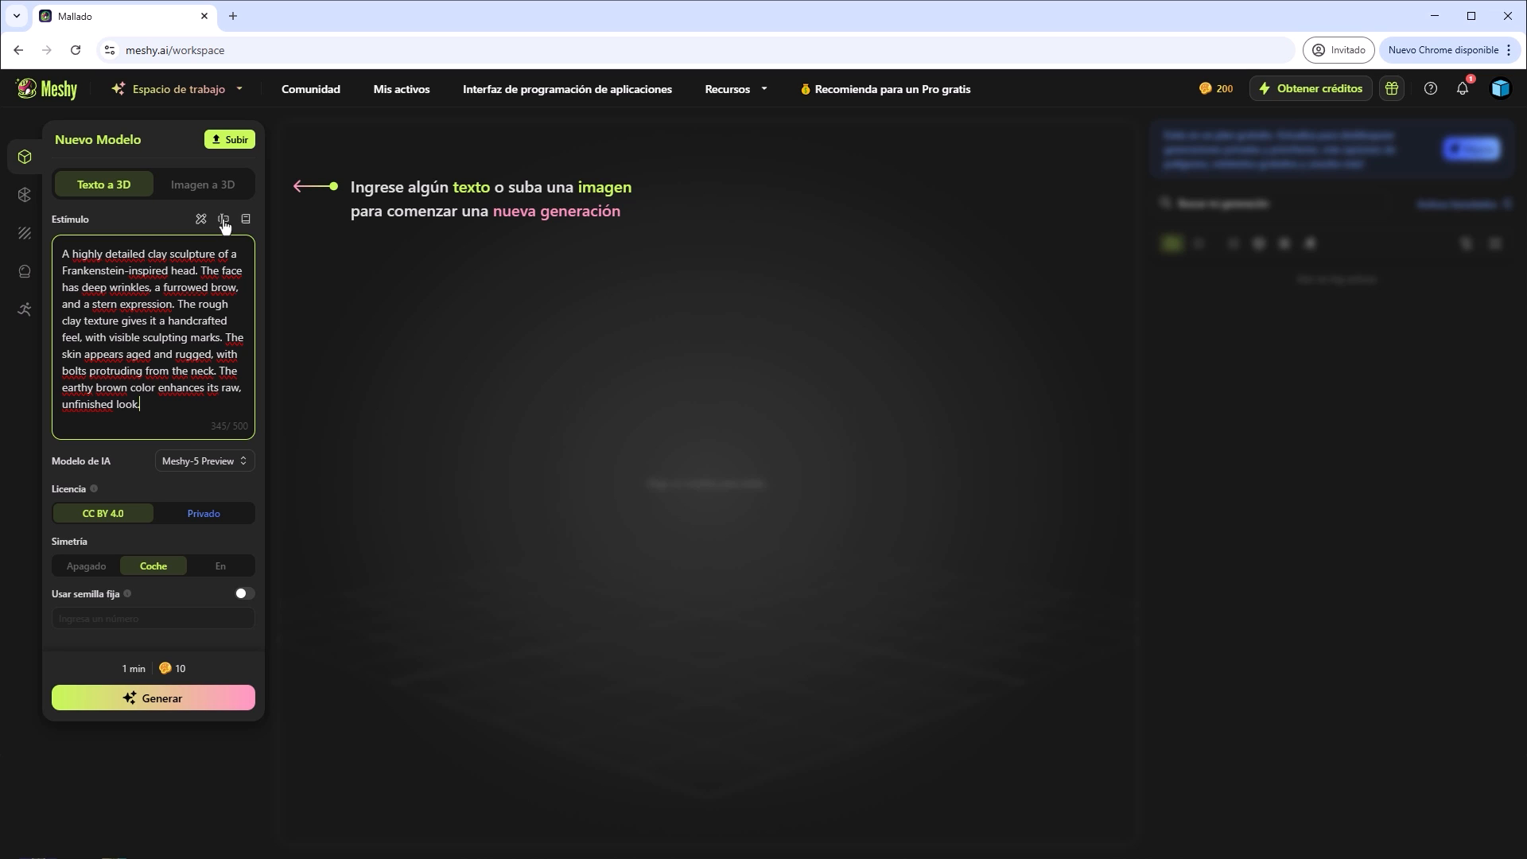
{"action": "left_click", "coordinate": [225, 226]}
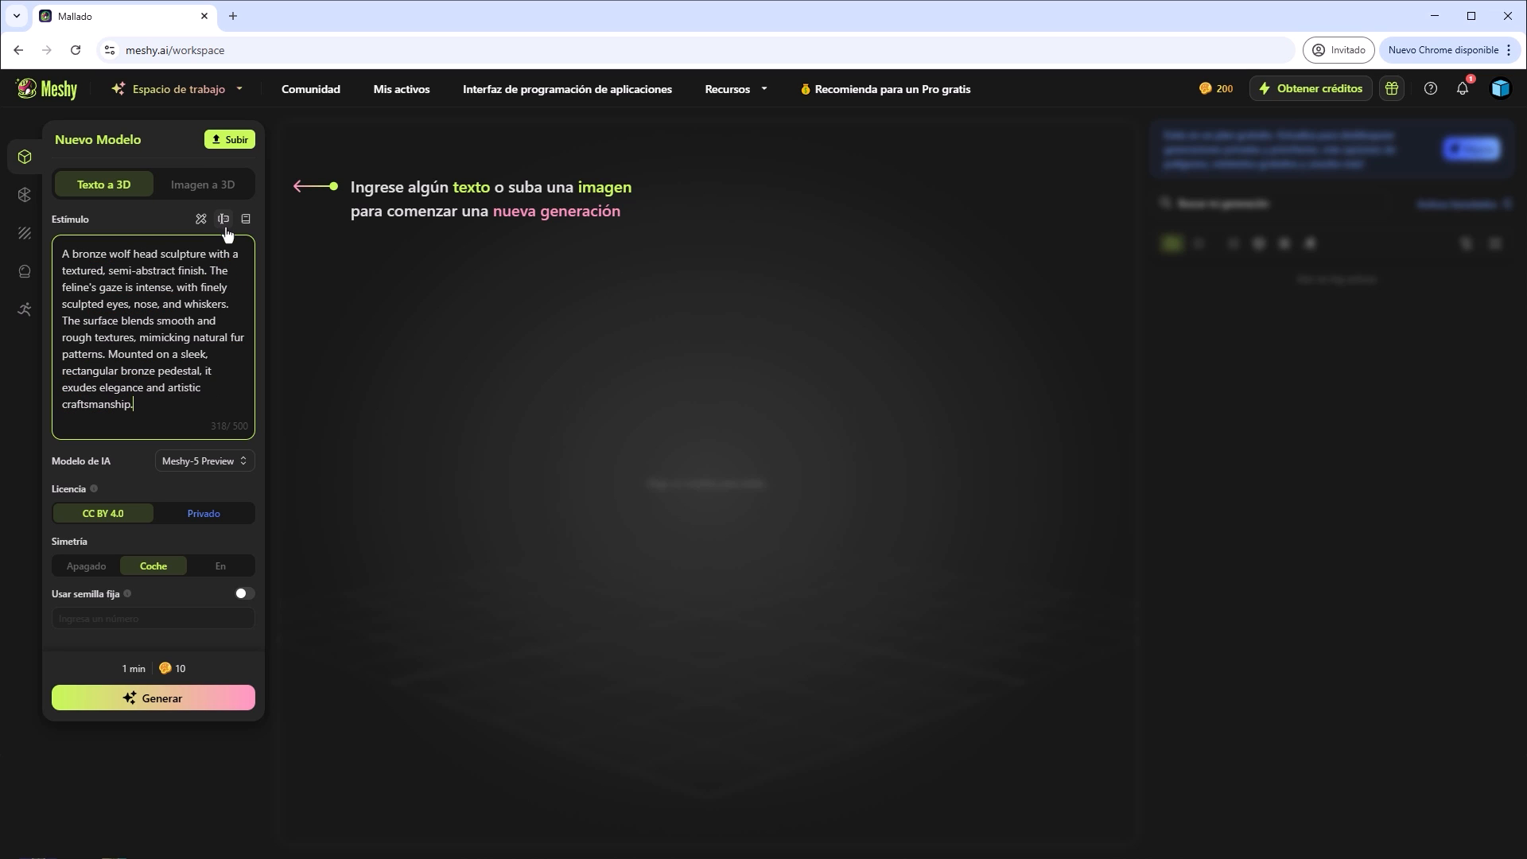
{"action": "left_click", "coordinate": [225, 222]}
{"action": "left_click", "coordinate": [225, 220]}
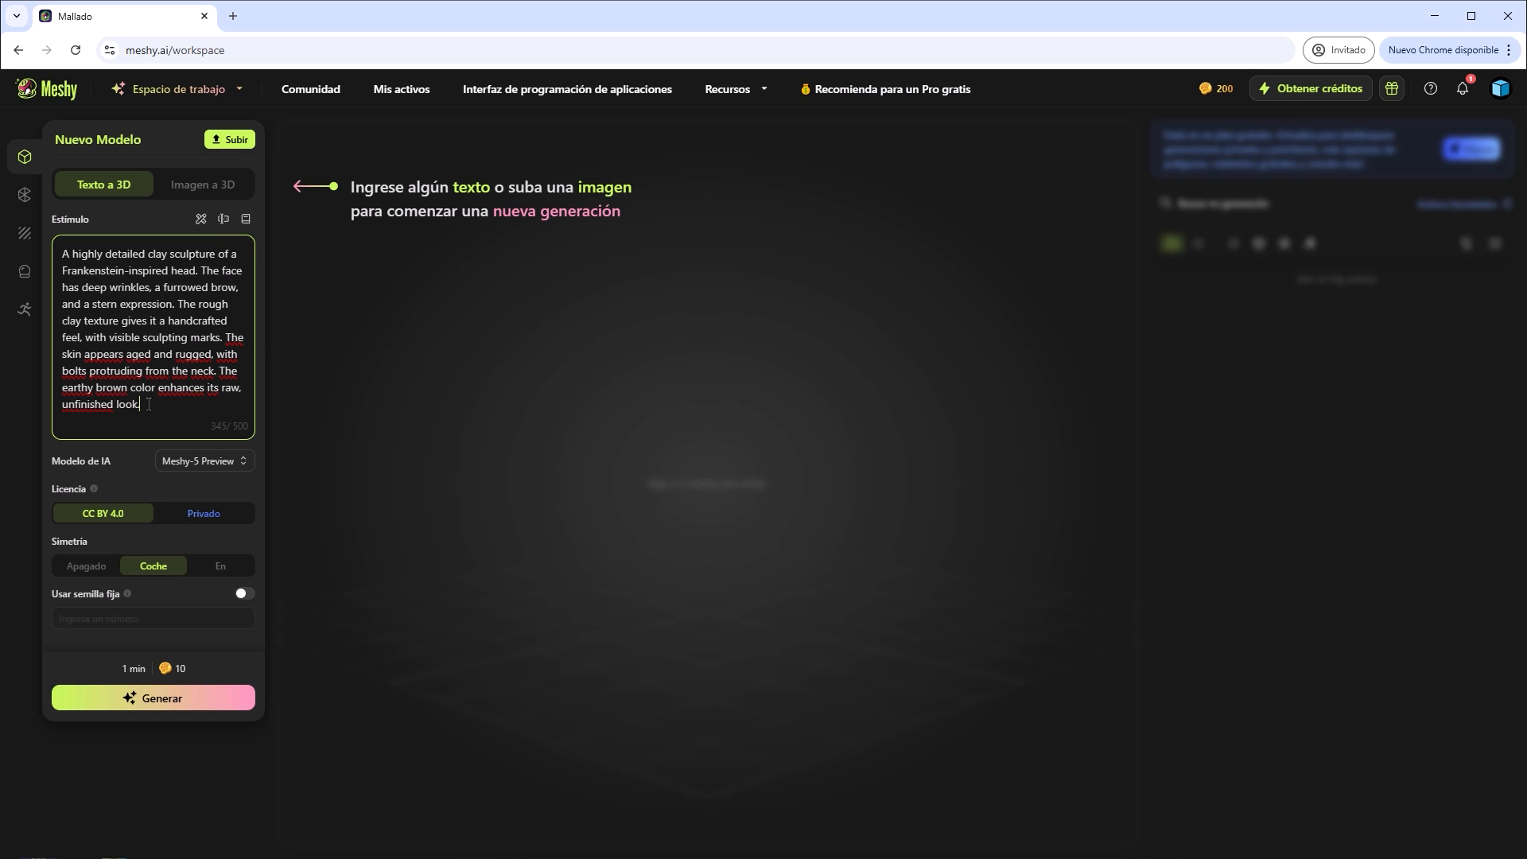
{"action": "left_click_drag", "start_coordinate": [147, 404], "coordinate": [60, 259]}
{"action": "key", "text": "BackSpace"}
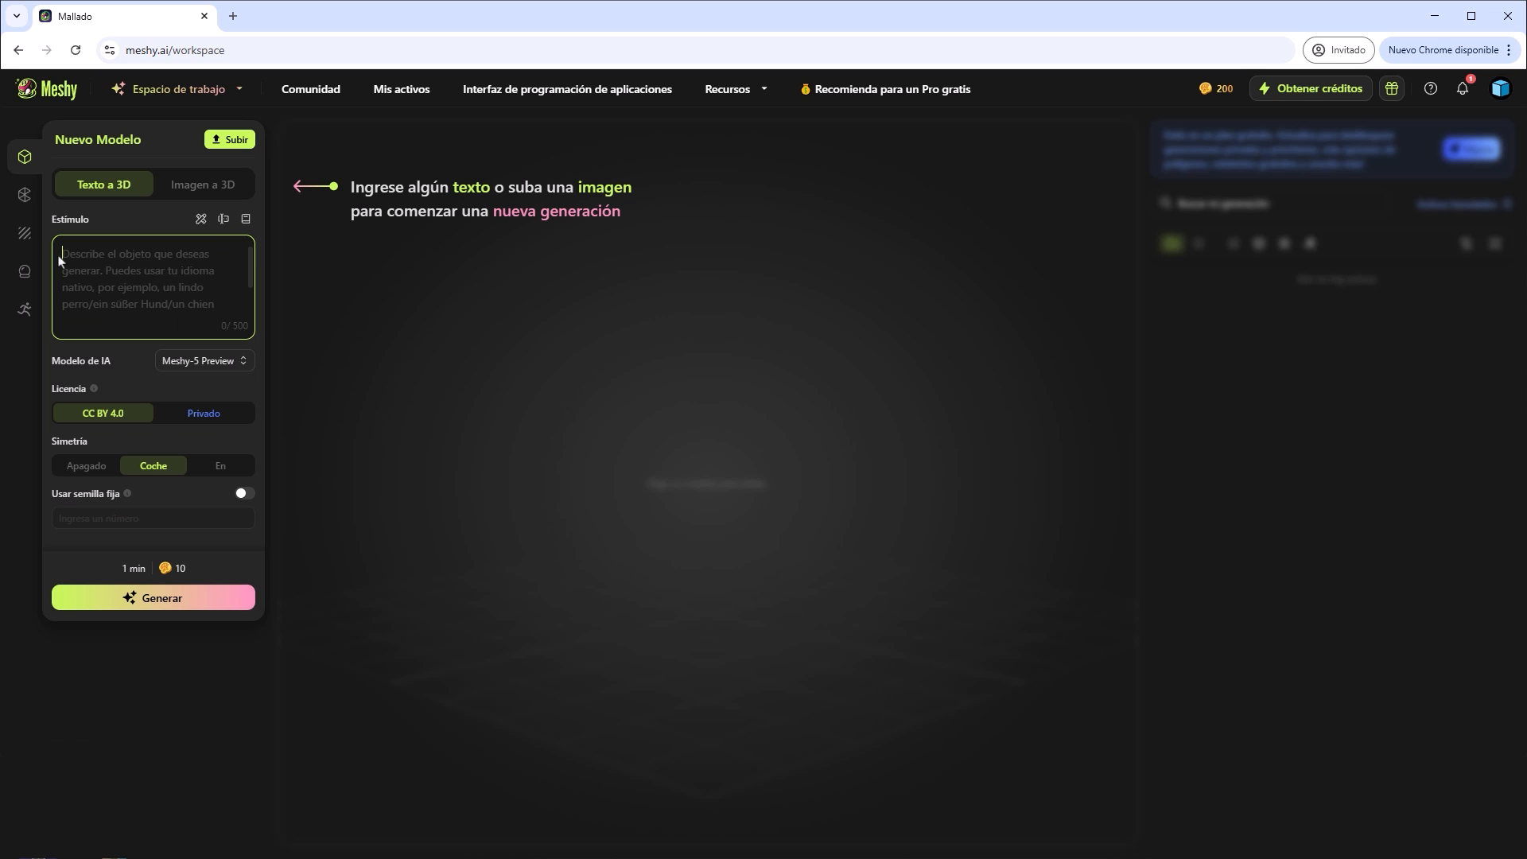
Load the carved wooden table photo into the image-to-prompt helper and generate a text suggestion from it.
{"action": "left_click", "coordinate": [201, 219]}
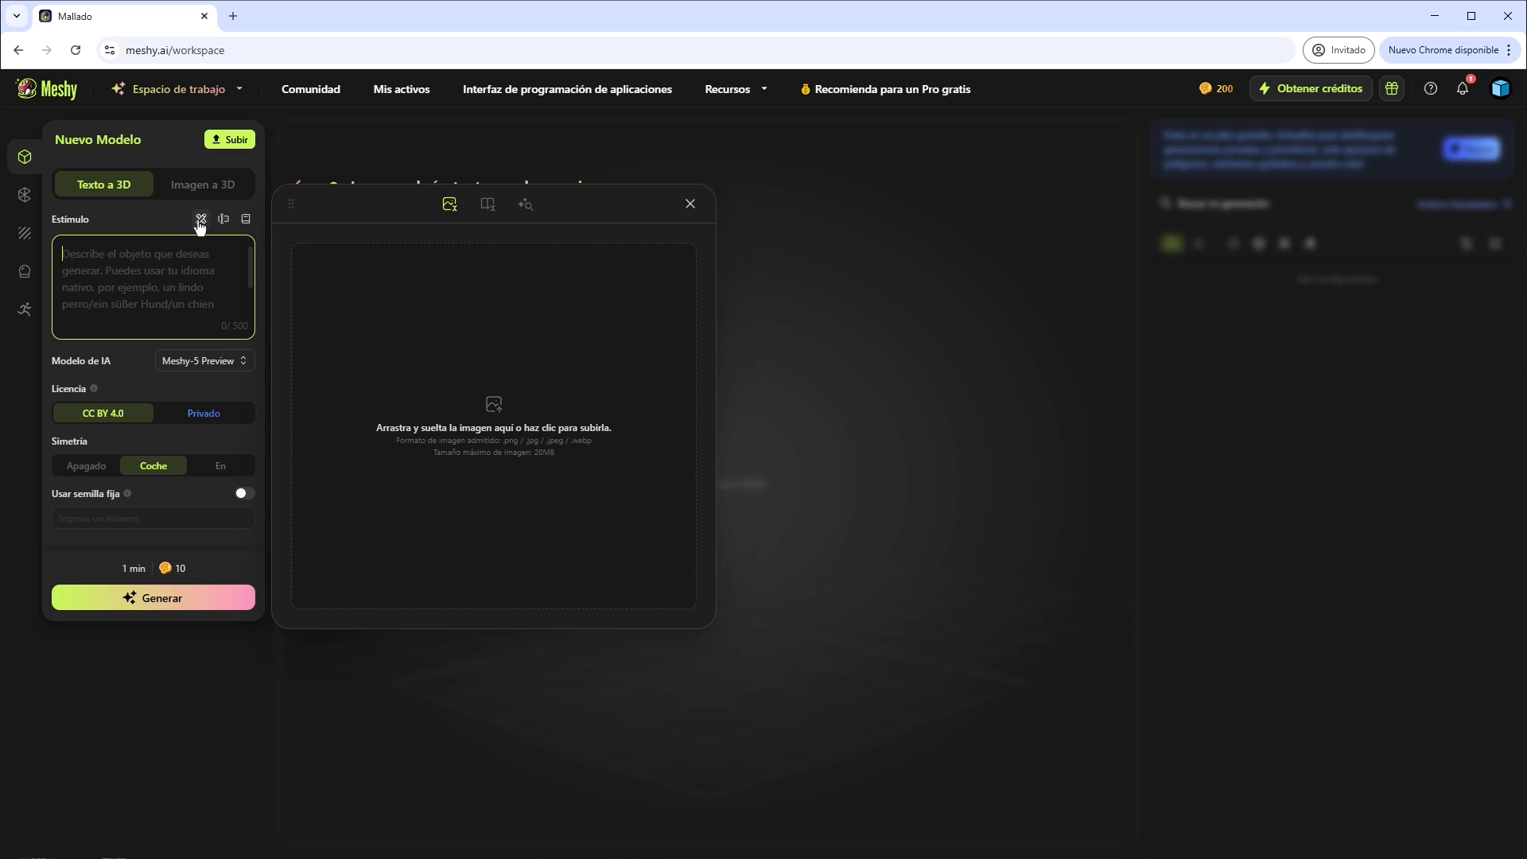
{"action": "left_click", "coordinate": [1162, 858]}
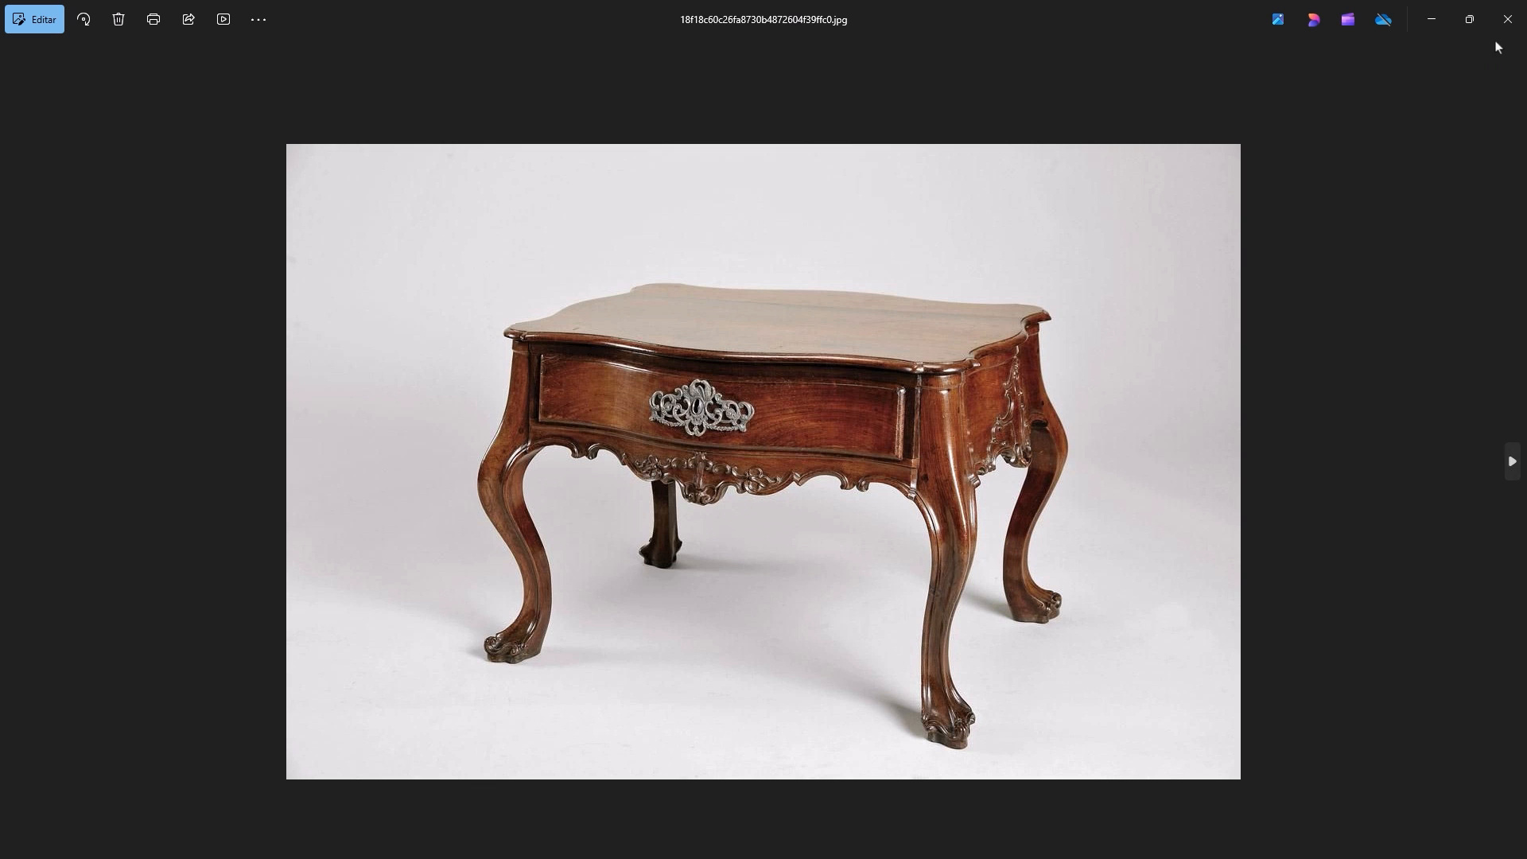
{"action": "left_click", "coordinate": [1508, 19]}
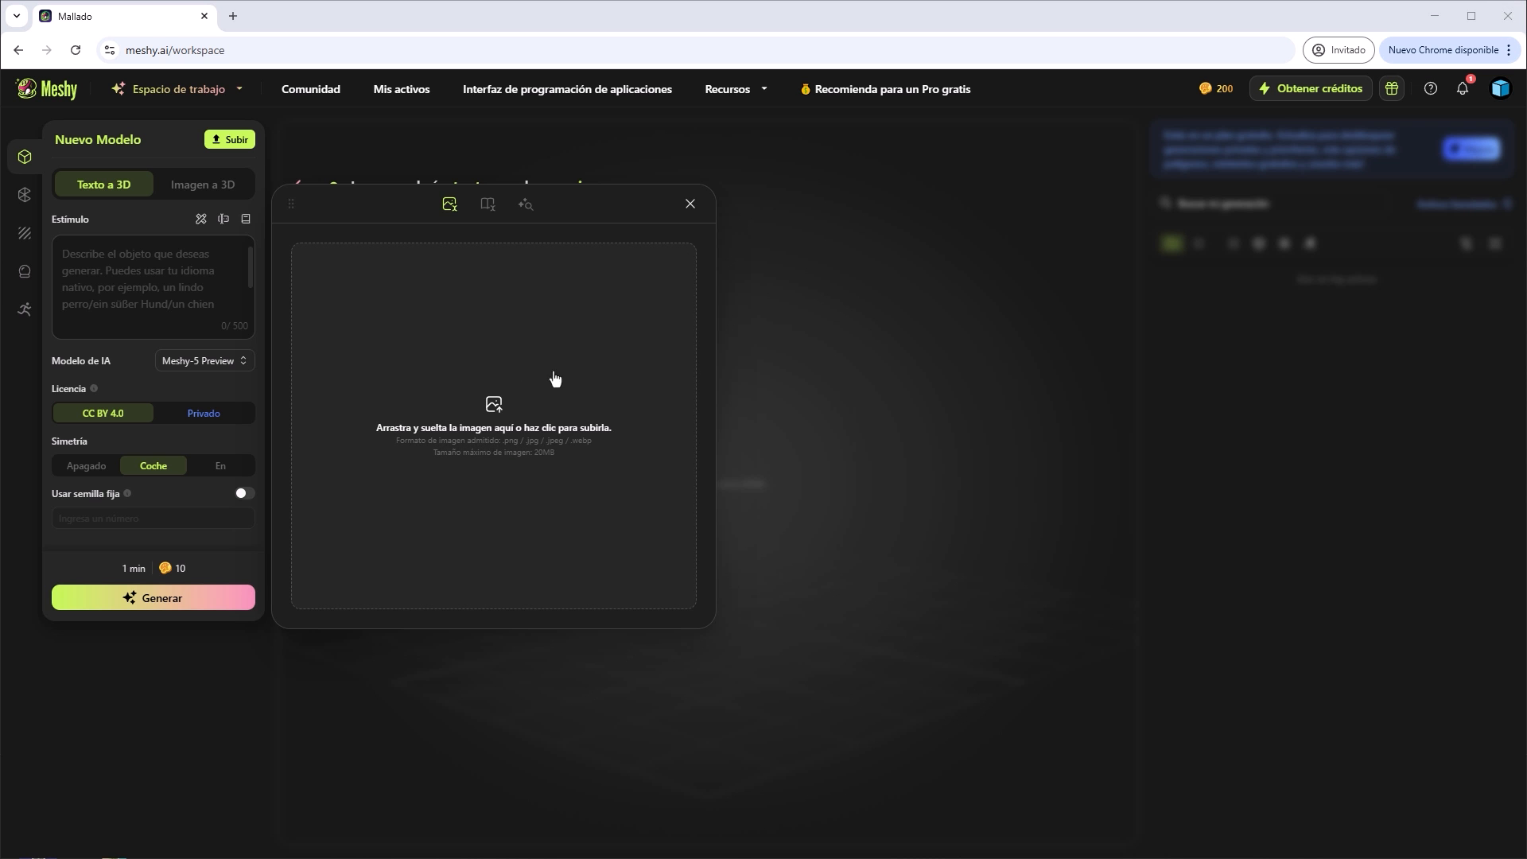
{"action": "left_click_drag", "start_coordinate": [0, 410], "coordinate": [506, 413]}
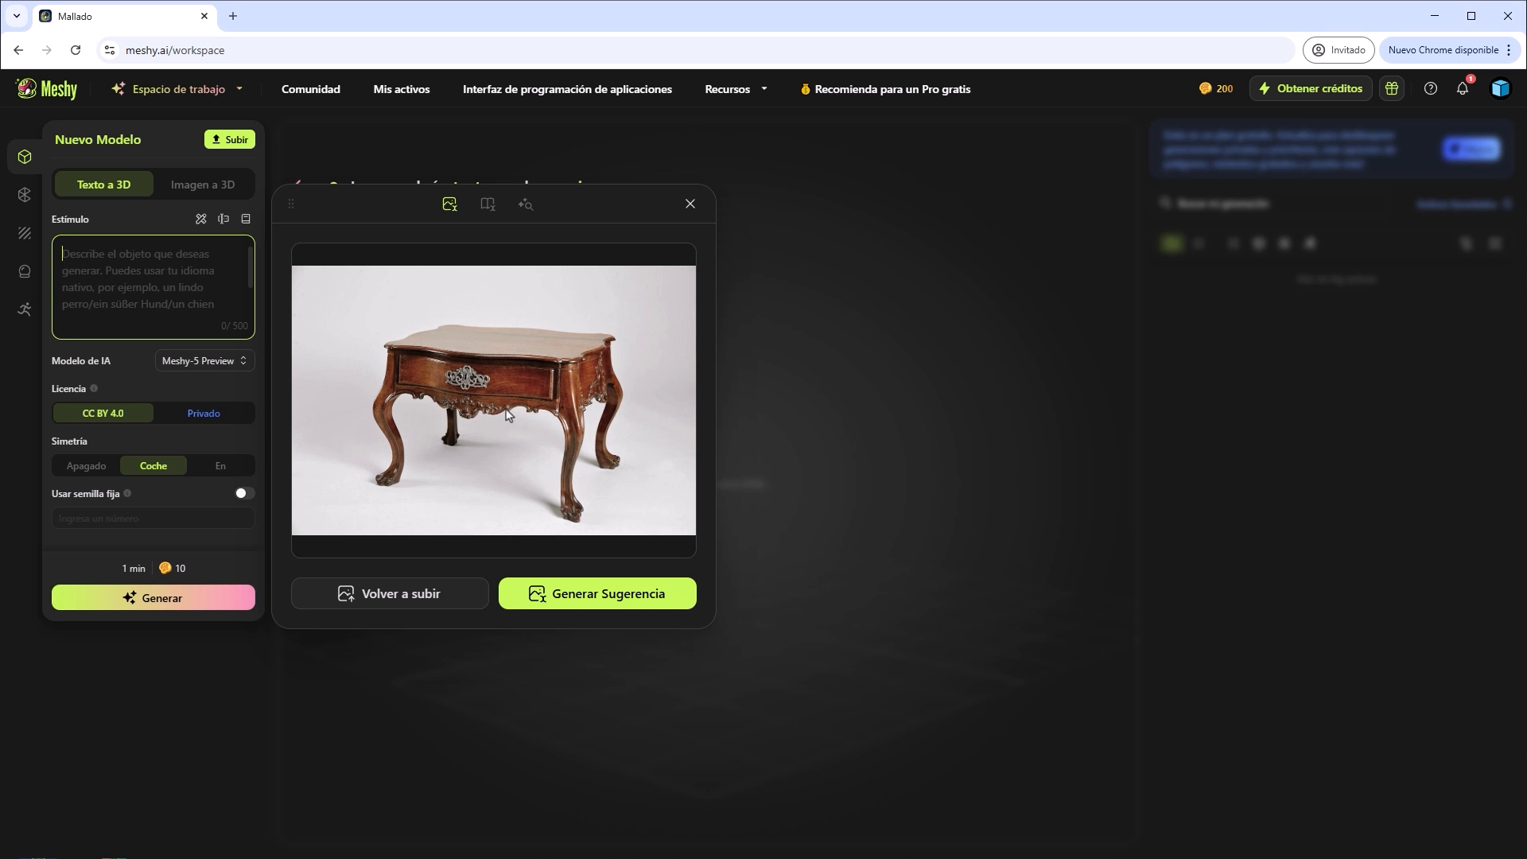
{"action": "left_click", "coordinate": [603, 603]}
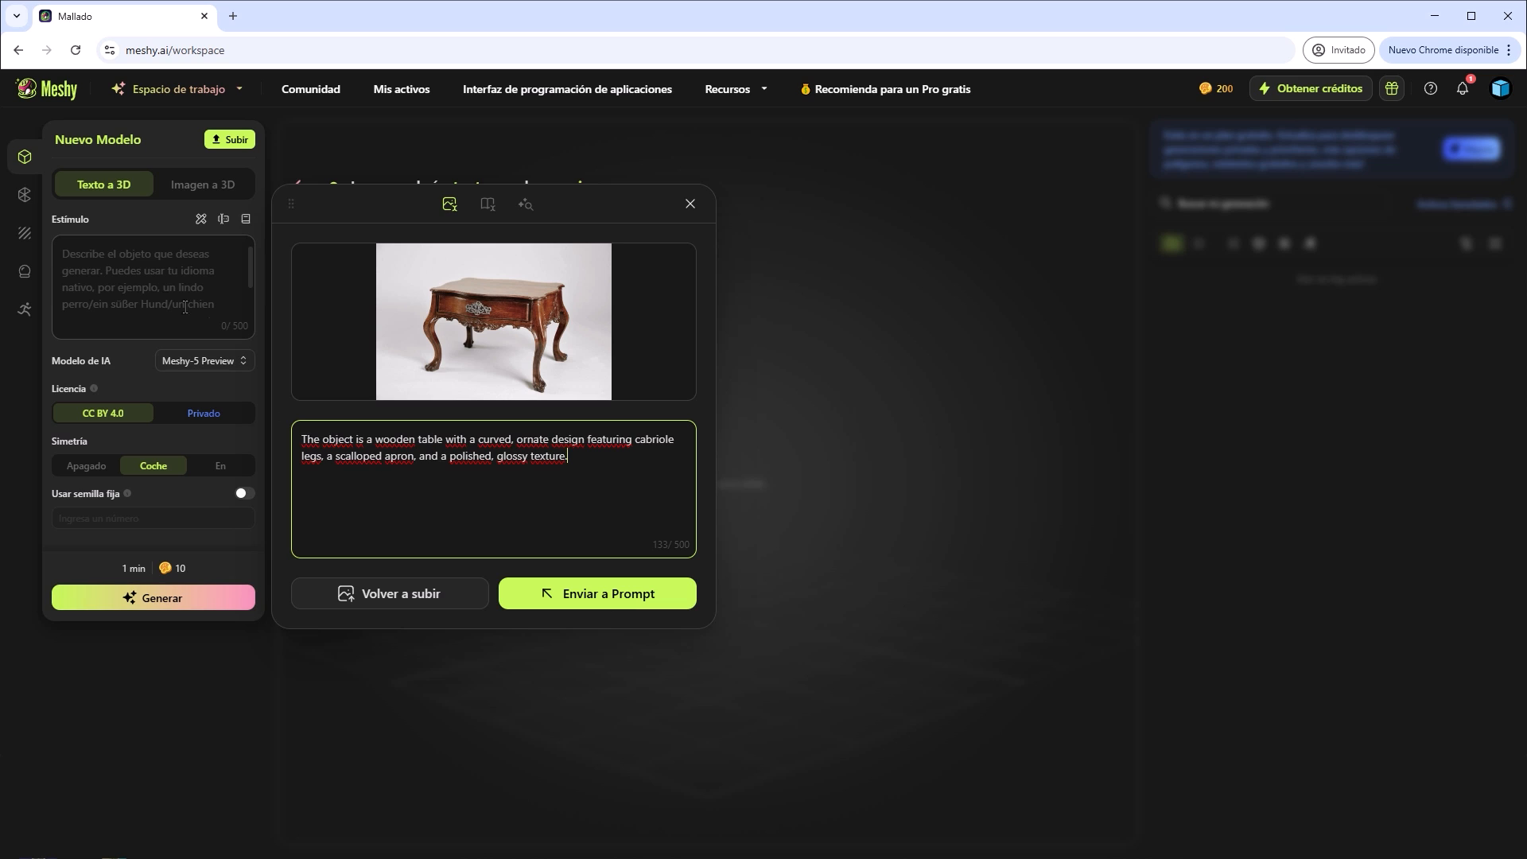
Paste the Spanish translation of the suggestion, starting "El objeto es una mesa de madera", as the model's prompt and close the image helper.
{"action": "left_click", "coordinate": [147, 281]}
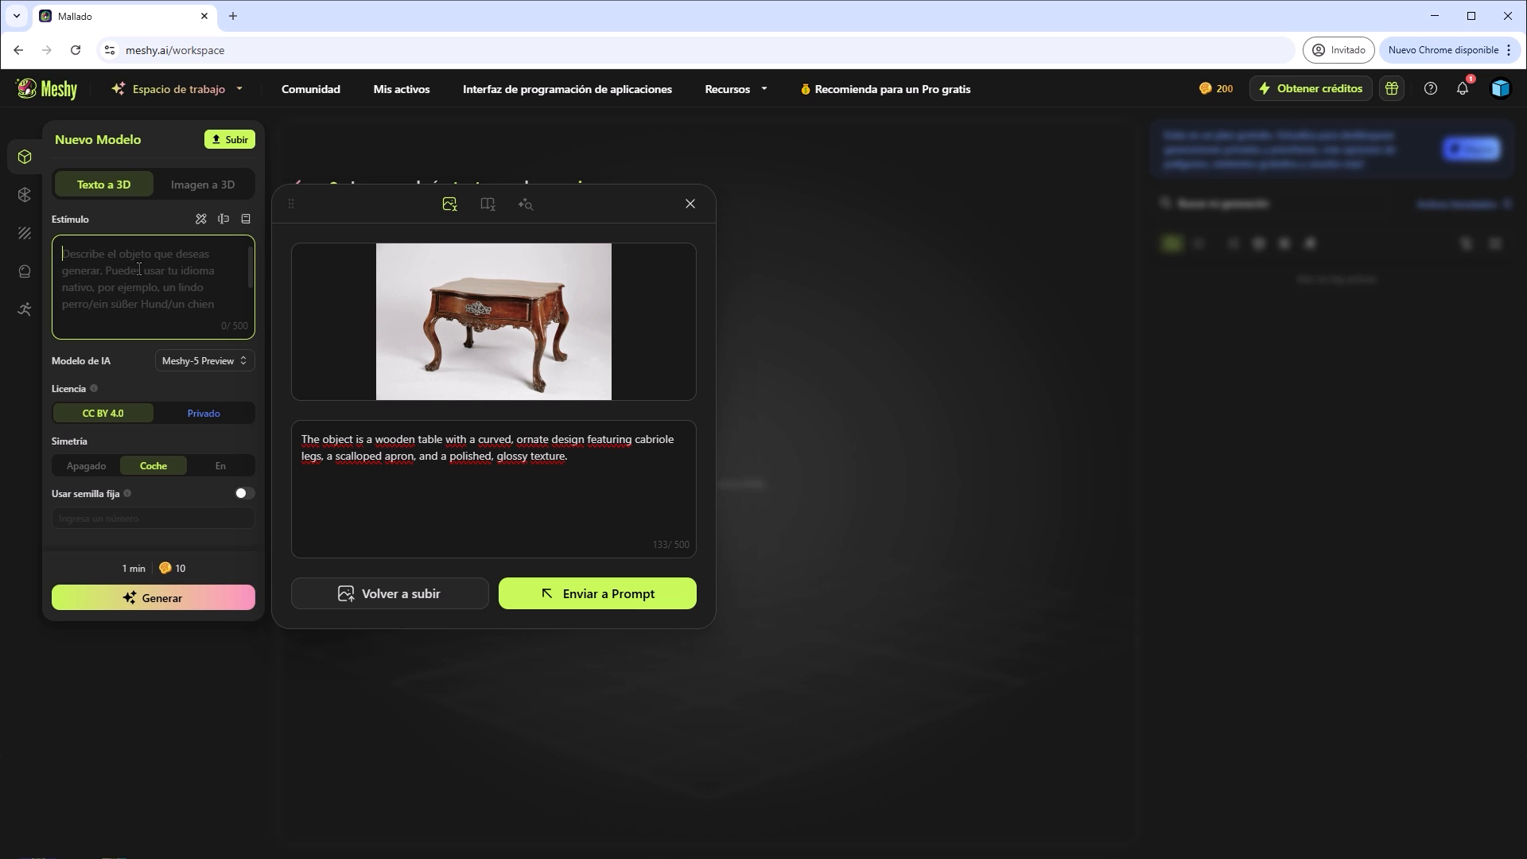
{"action": "right_click", "coordinate": [143, 280]}
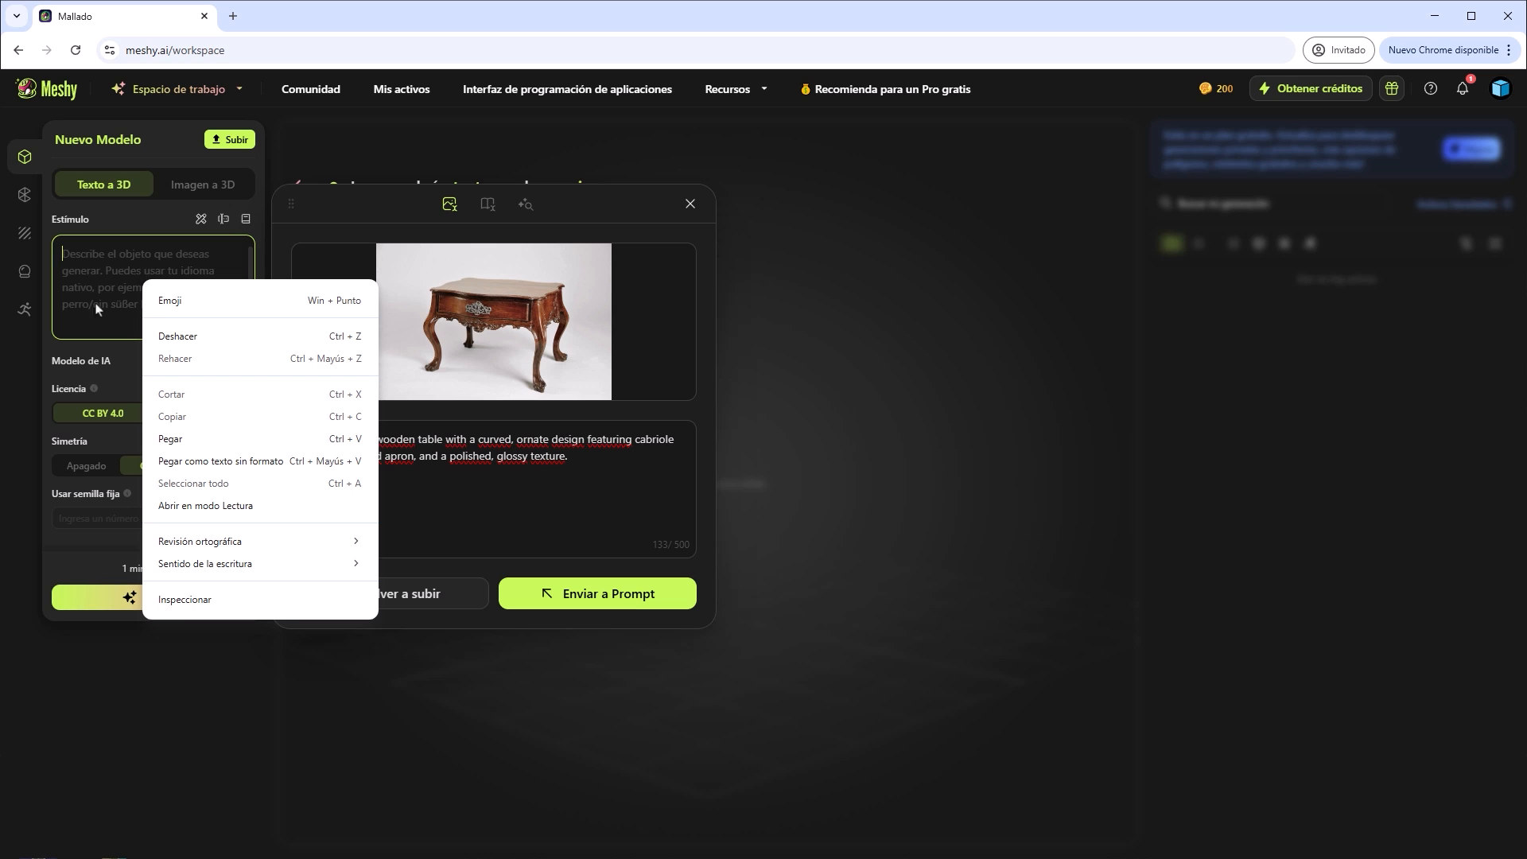
{"action": "left_click", "coordinate": [171, 439]}
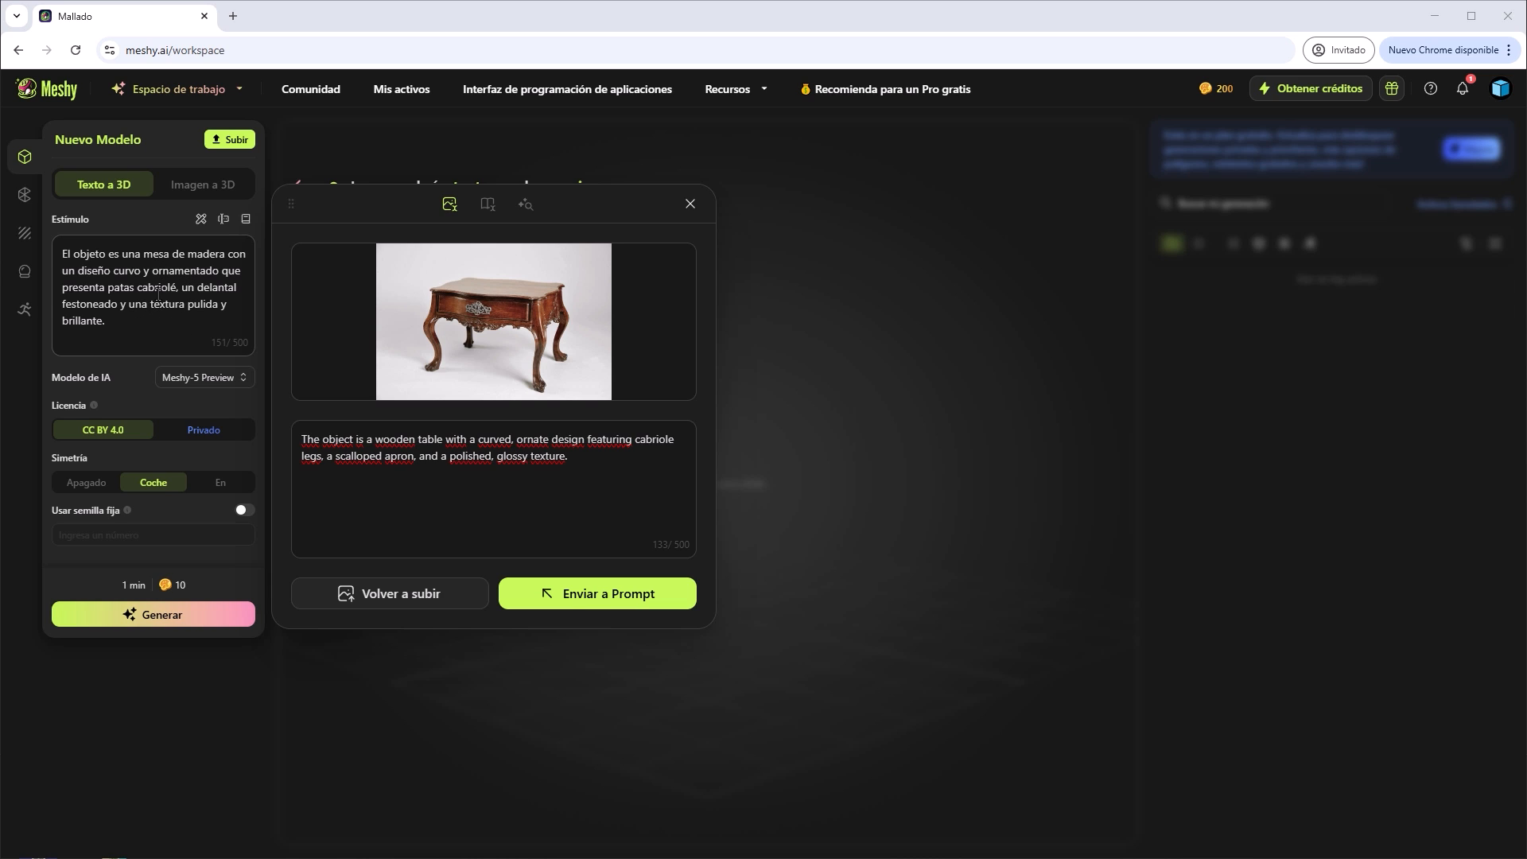
{"action": "left_click", "coordinate": [691, 204]}
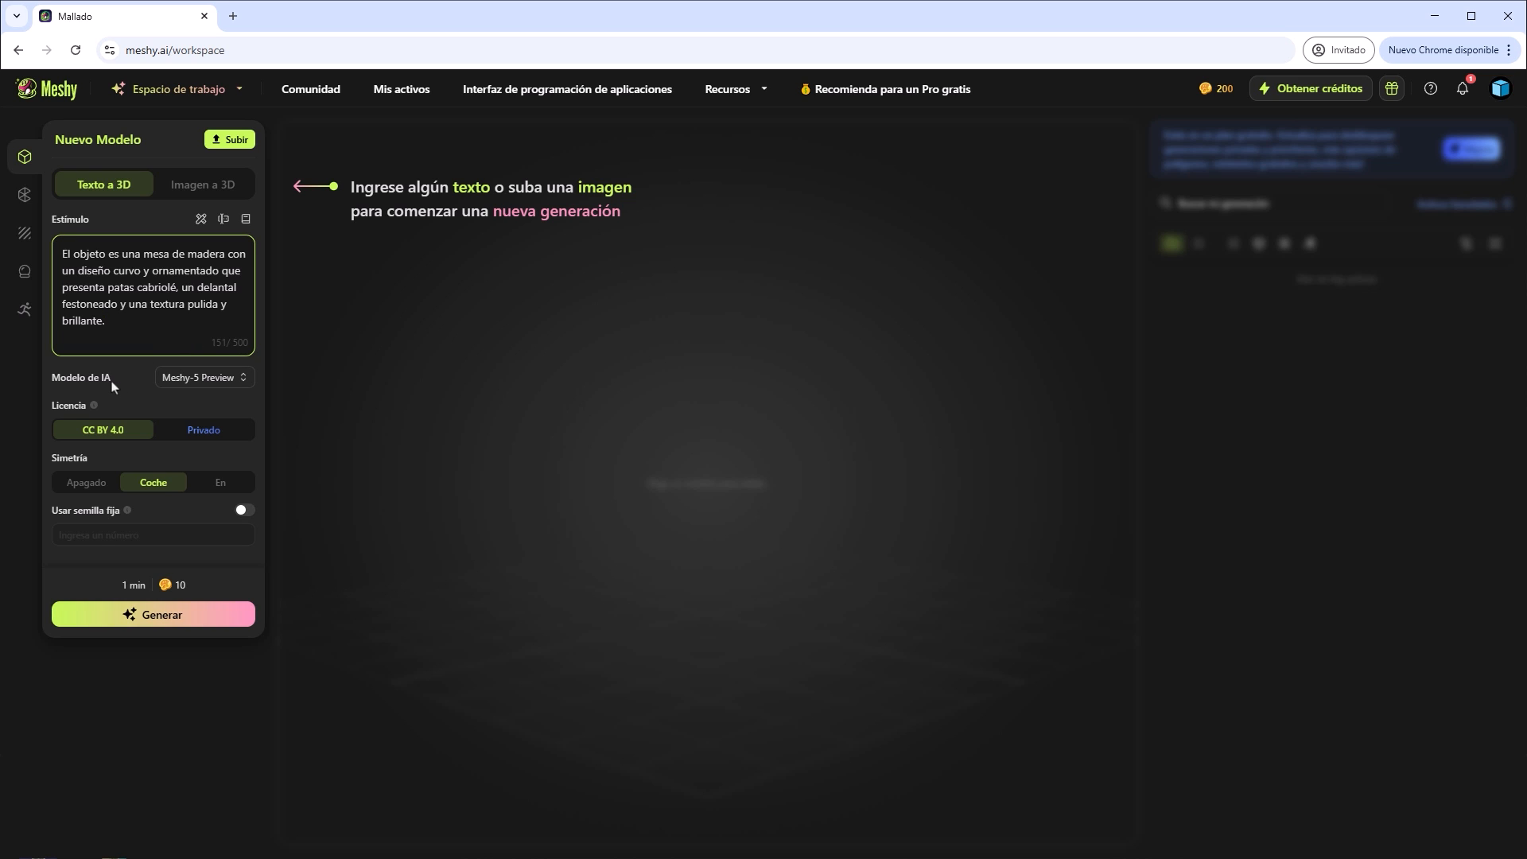
Choose Meshy-5 Preview as the AI model and generate table drafts from the prompt.
{"action": "left_click", "coordinate": [247, 383]}
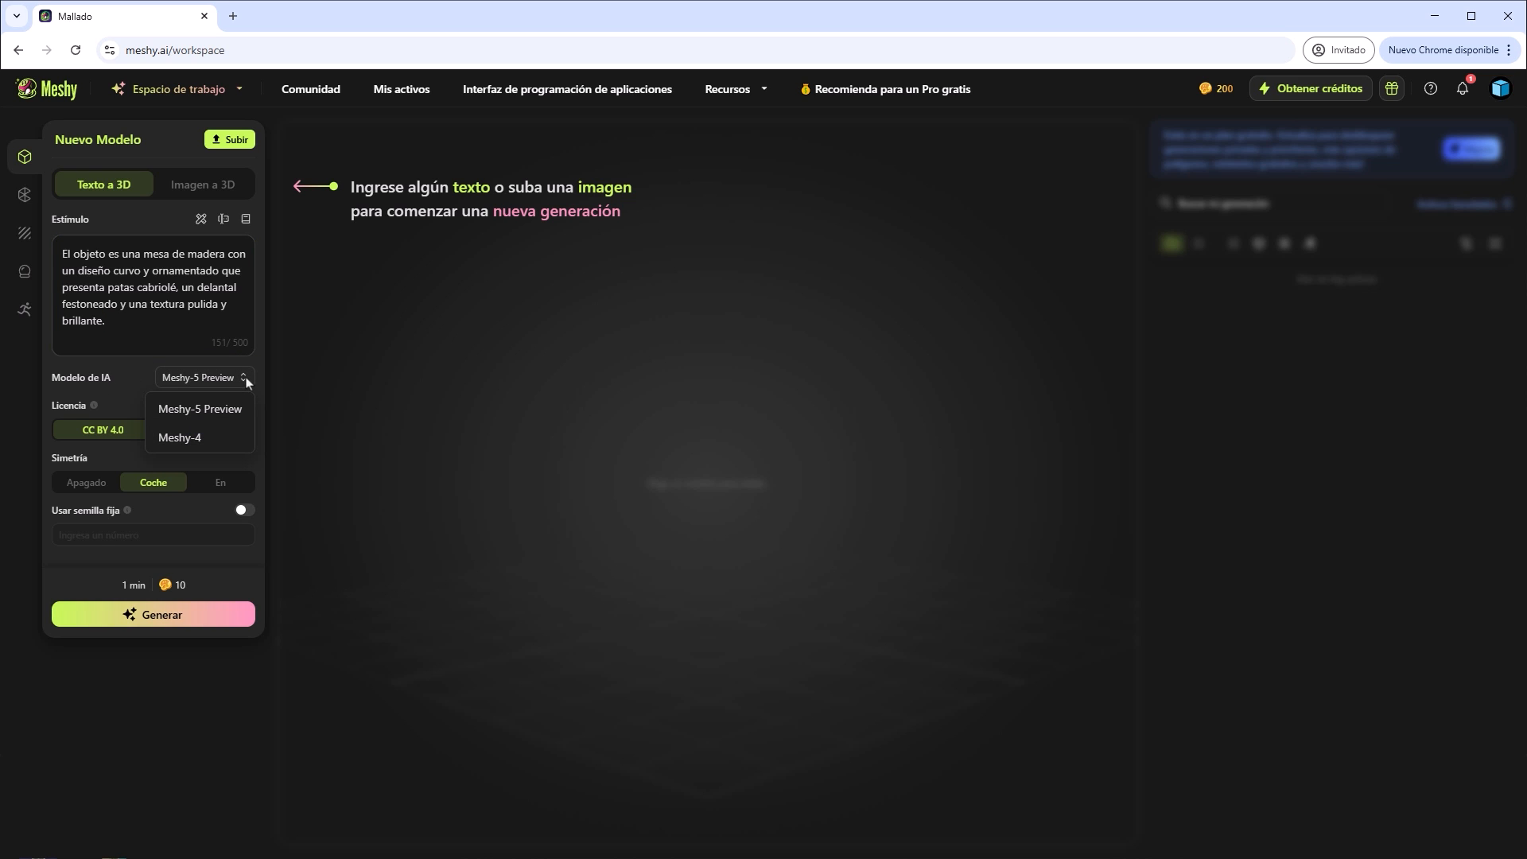
{"action": "left_click", "coordinate": [209, 410]}
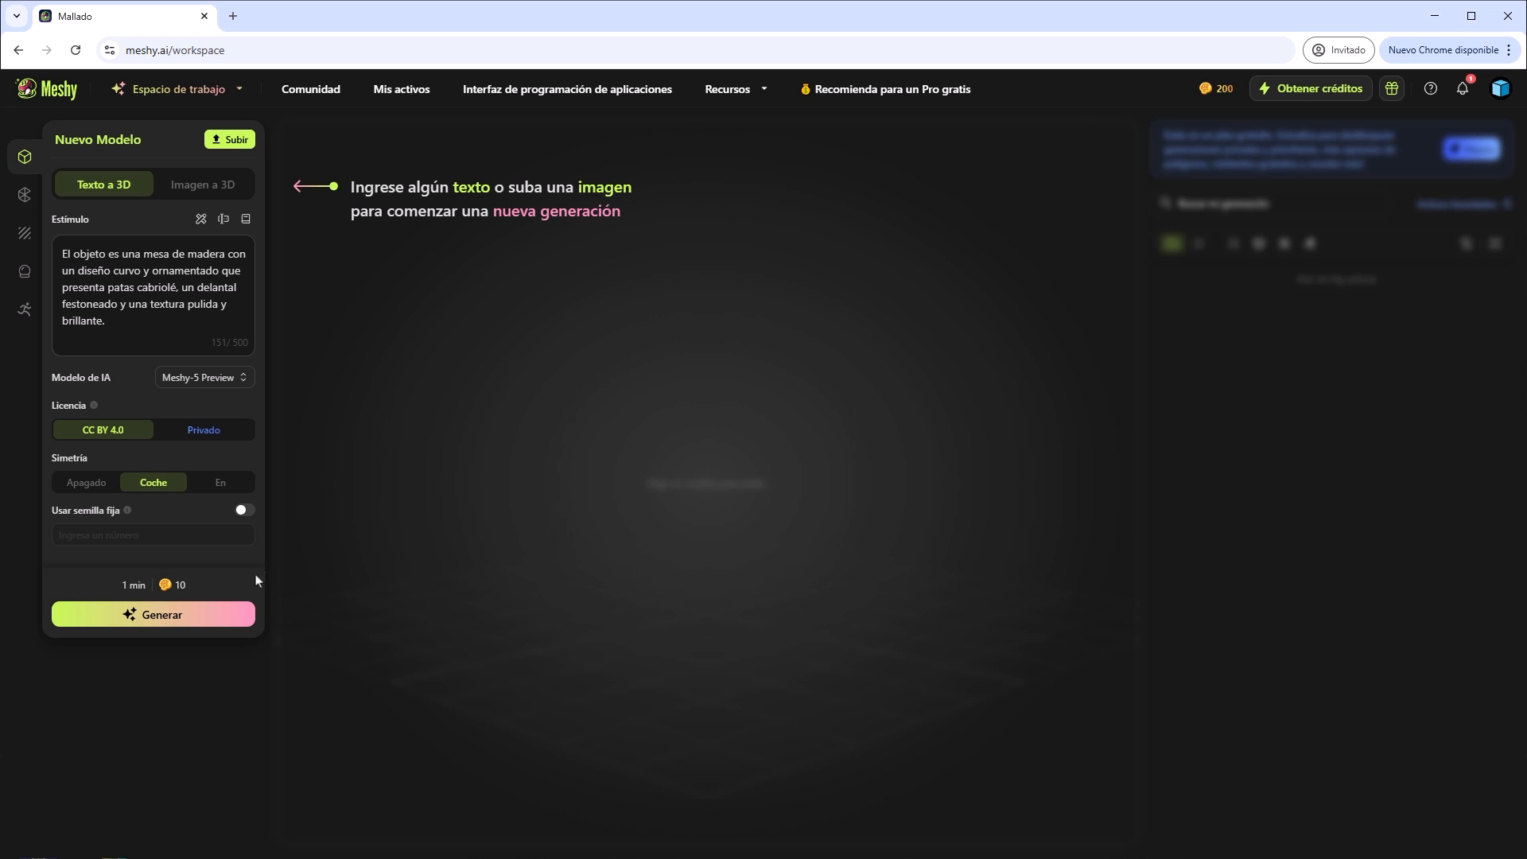
{"action": "left_click", "coordinate": [174, 620]}
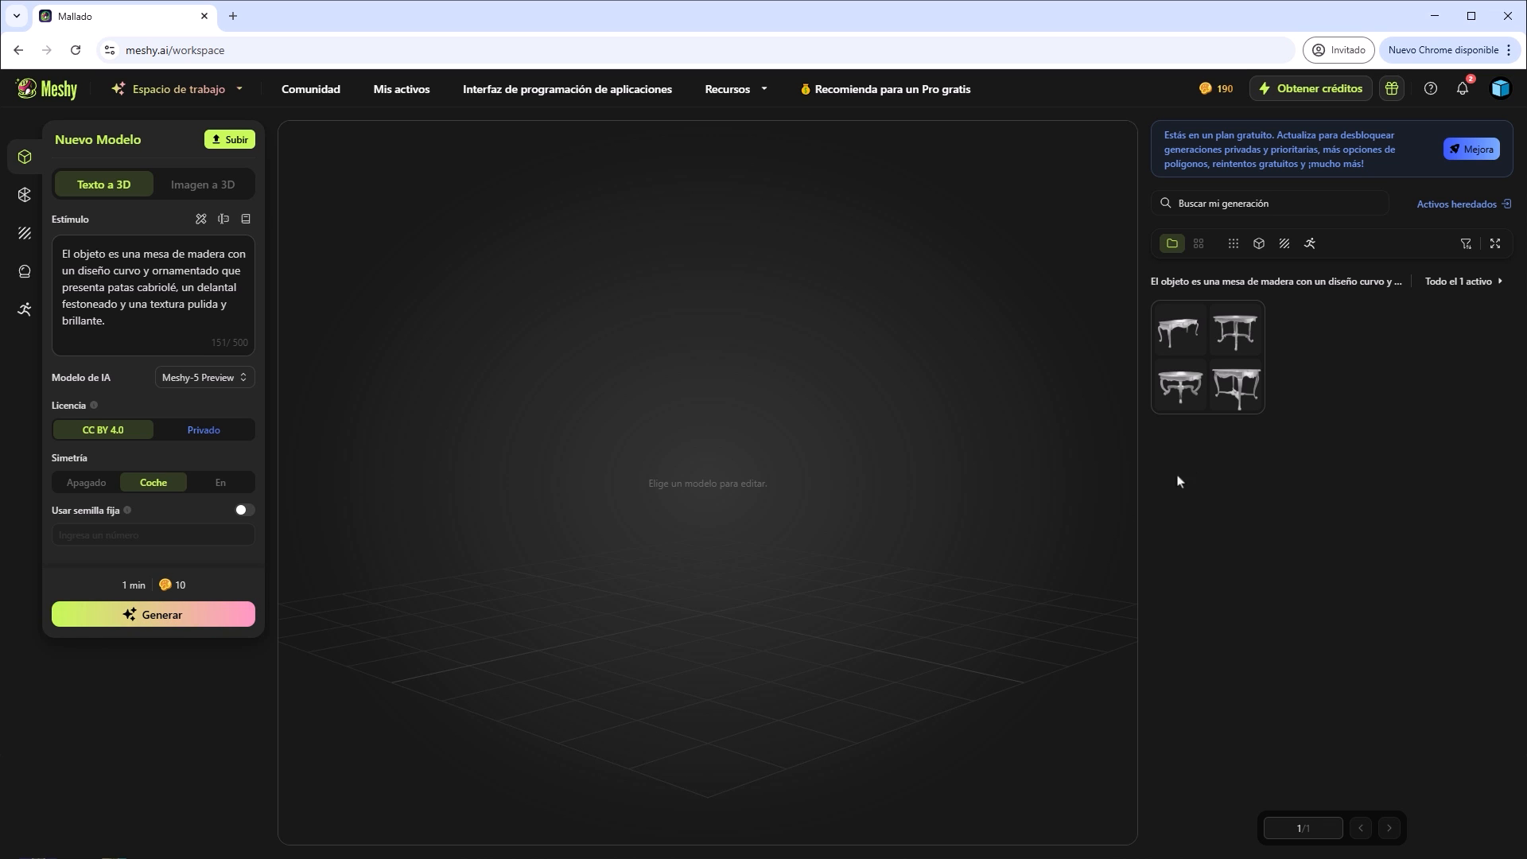
Select the round table draft with outward-curved legs and generate it with default polygon count and texture enabled.
{"action": "mouse_move", "coordinate": [1245, 398]}
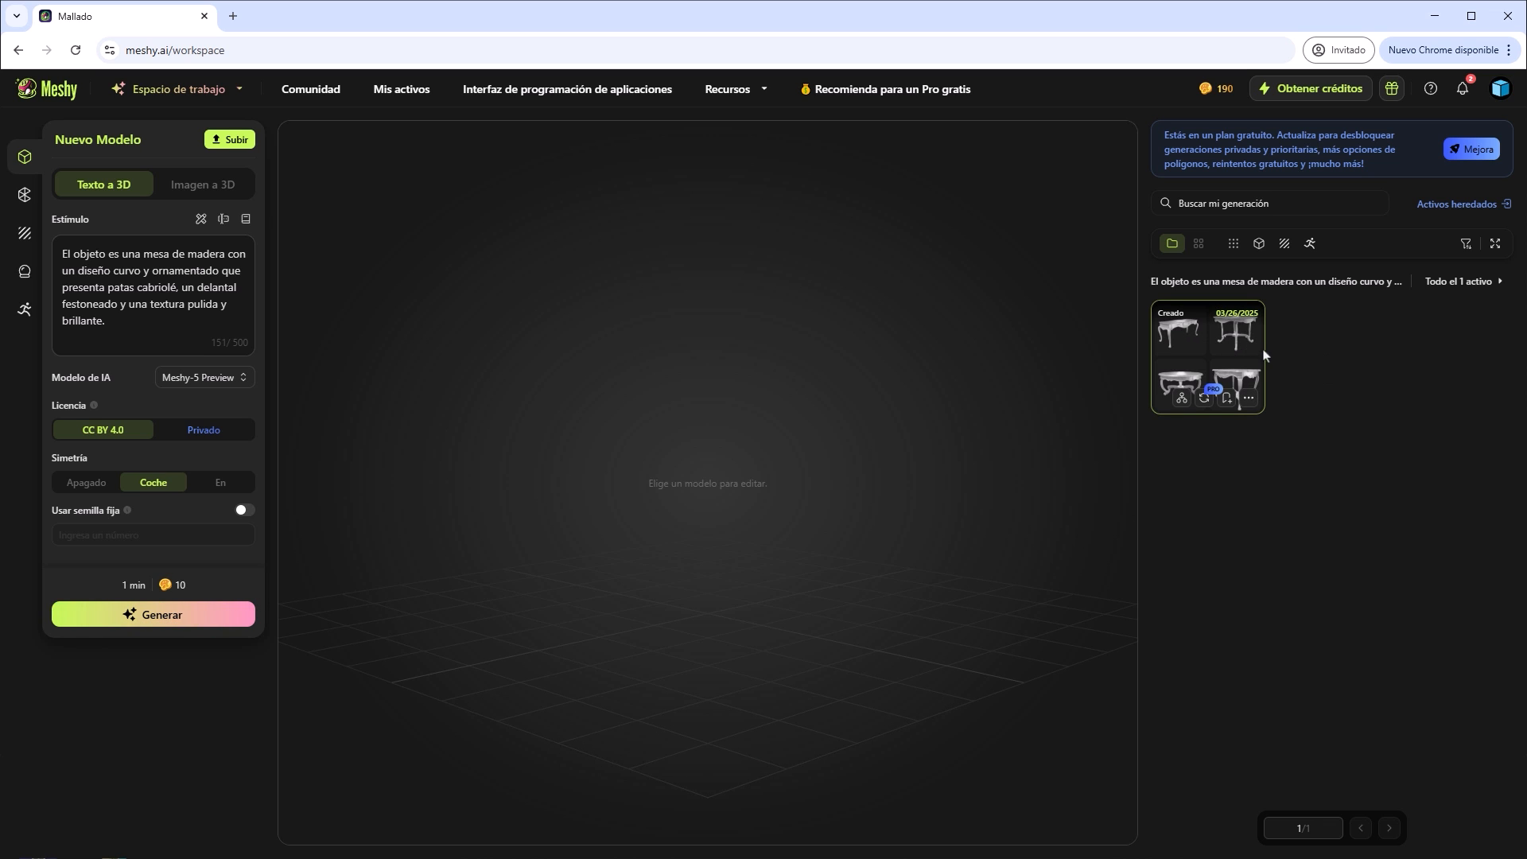
{"action": "left_click", "coordinate": [1211, 344]}
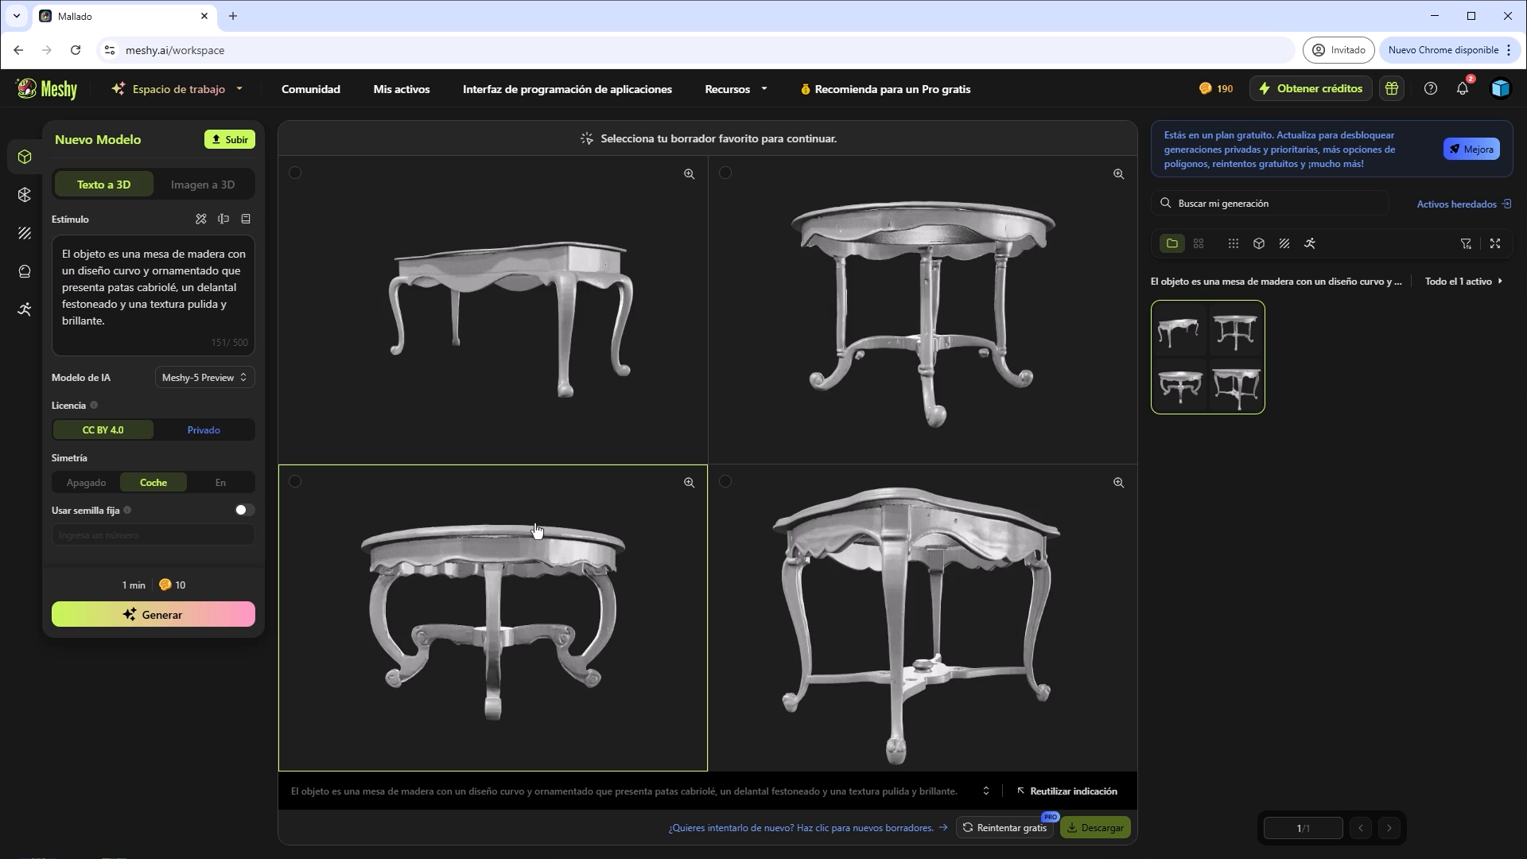
{"action": "left_click", "coordinate": [487, 589]}
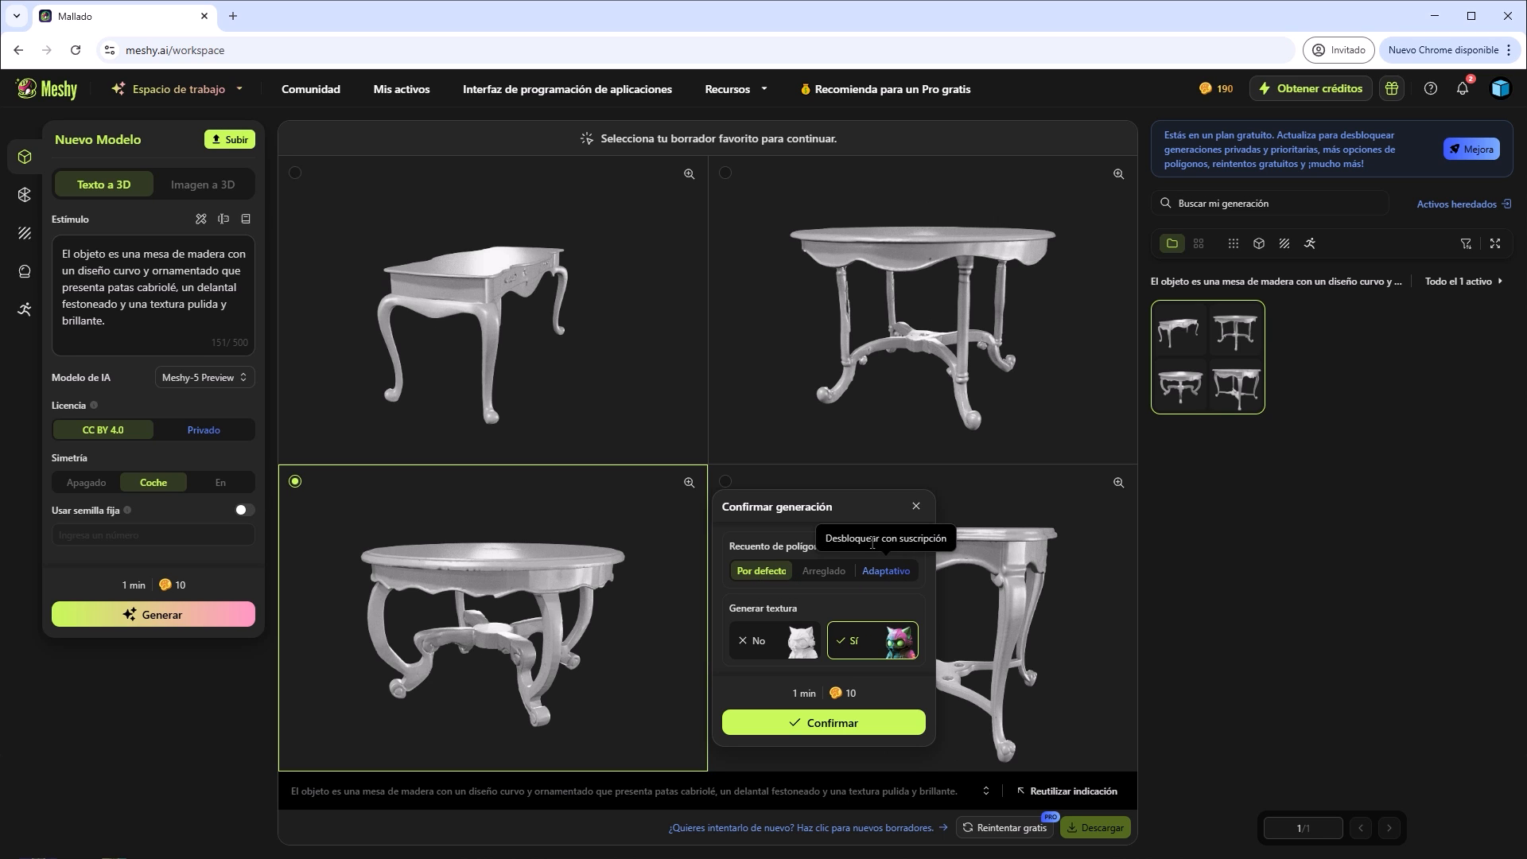
{"action": "mouse_move", "coordinate": [877, 547]}
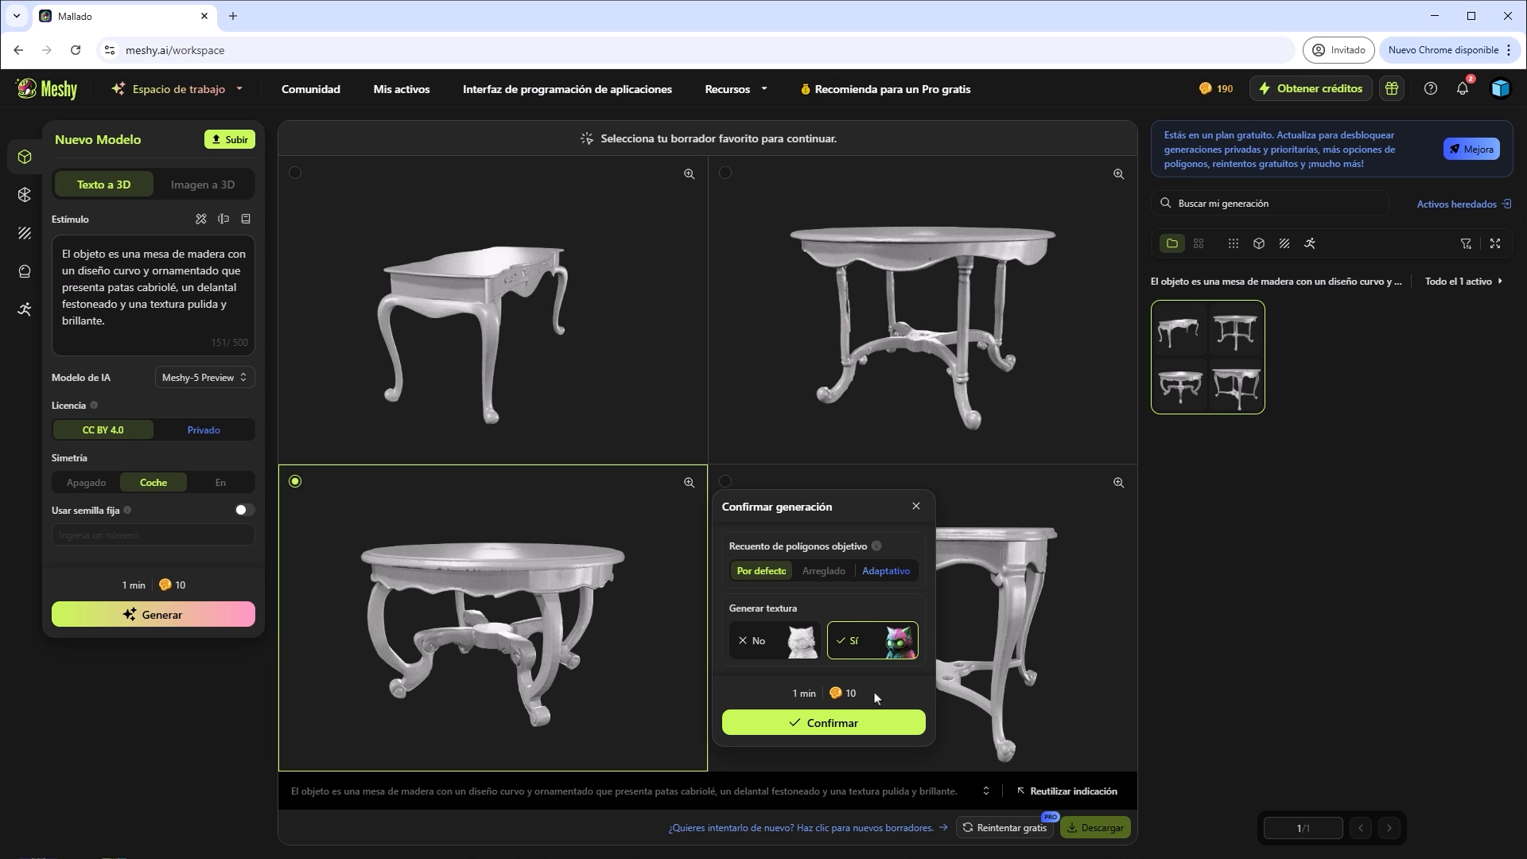
{"action": "left_click", "coordinate": [833, 725]}
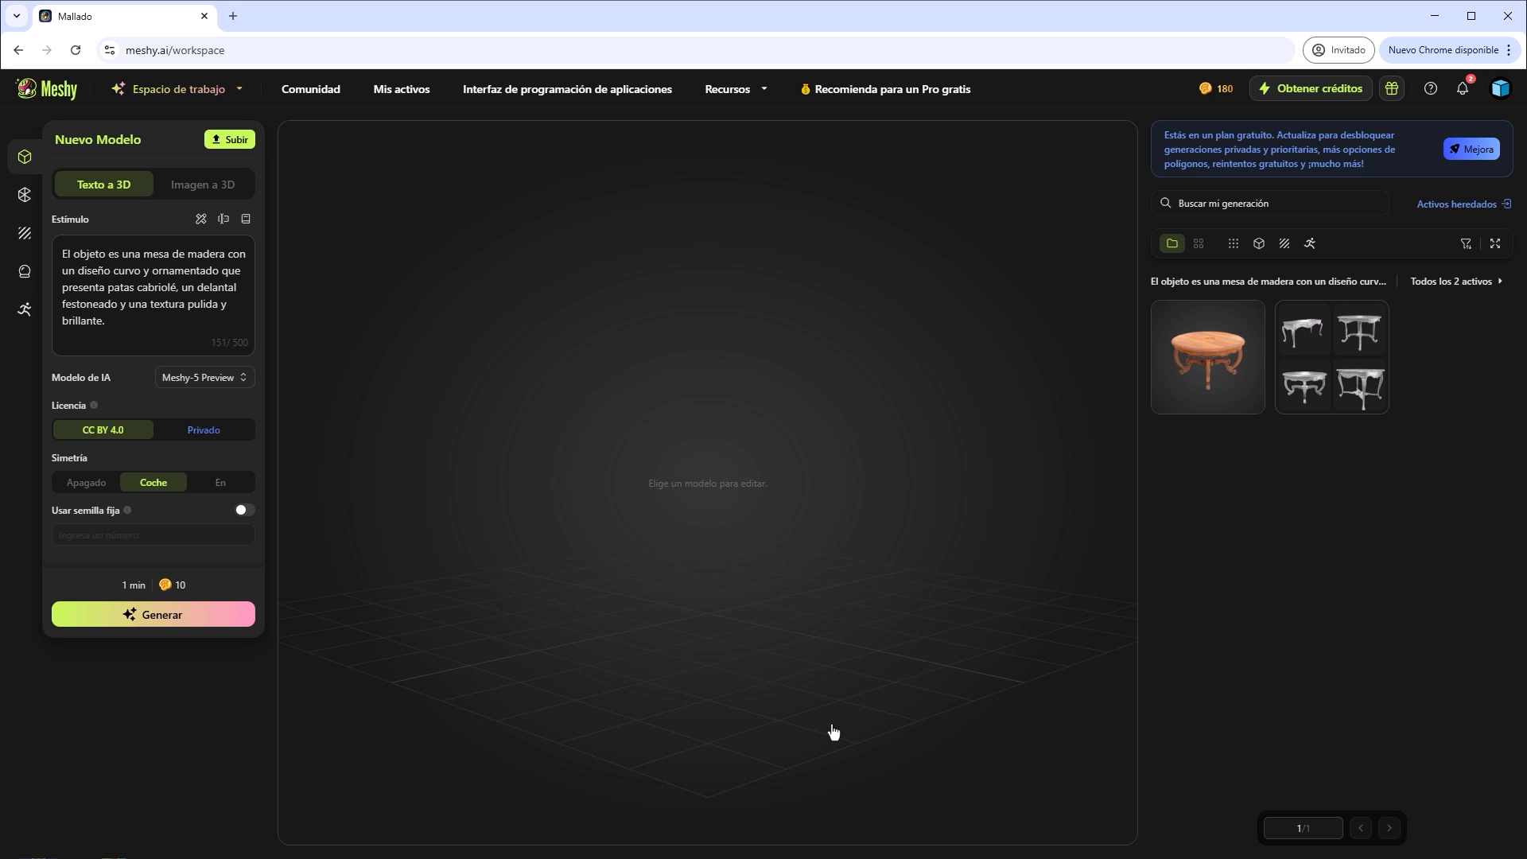
Open the textured round table, inspect it from above and from the side, and download it in fbx format.
{"action": "left_click", "coordinate": [1214, 346]}
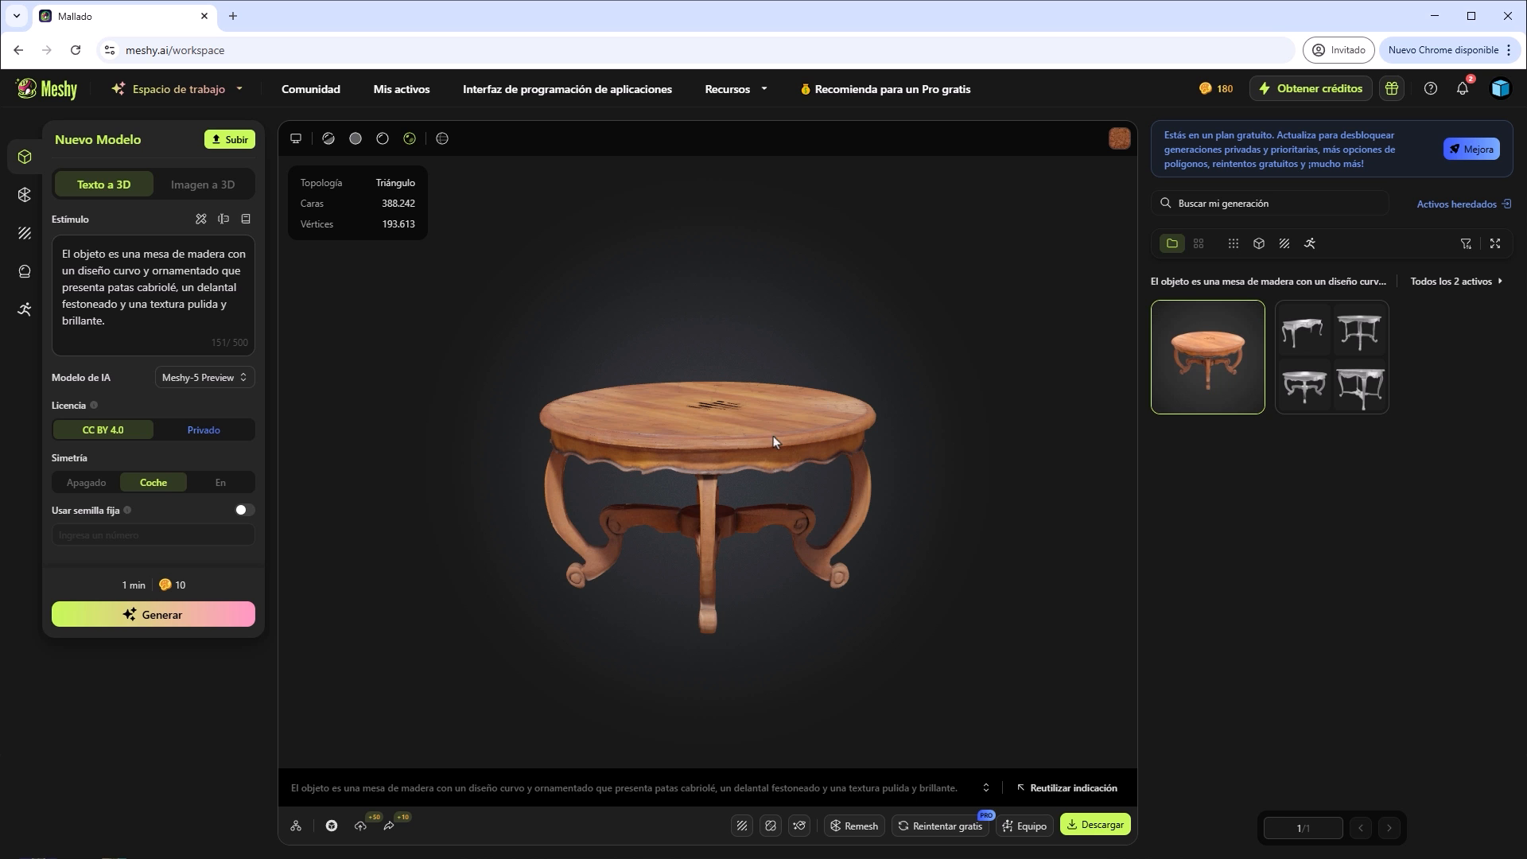
{"action": "left_click_drag", "start_coordinate": [711, 460], "coordinate": [848, 598]}
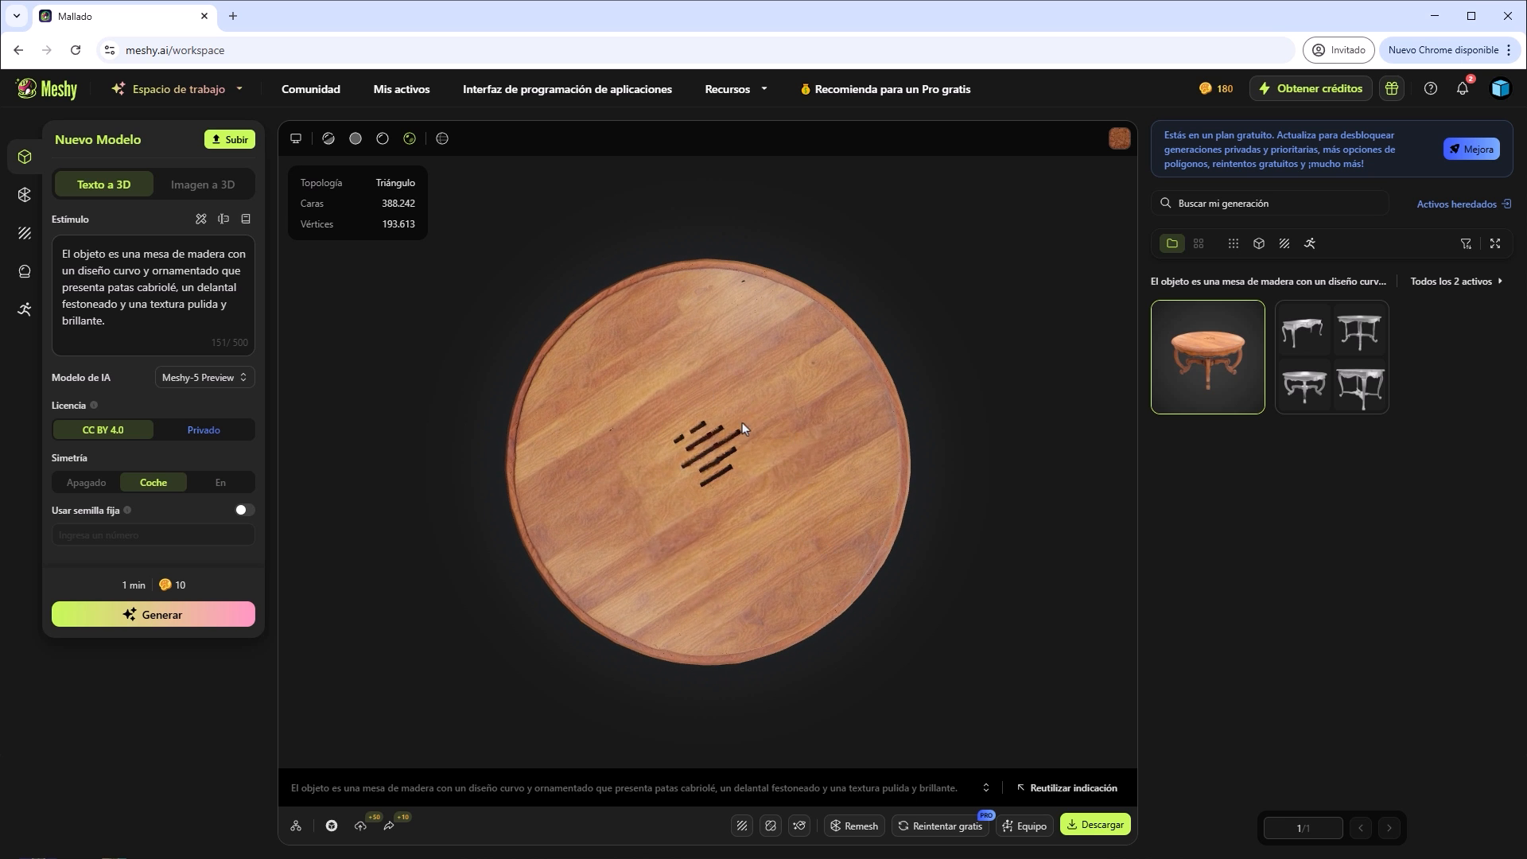
{"action": "left_click_drag", "start_coordinate": [727, 536], "coordinate": [722, 432]}
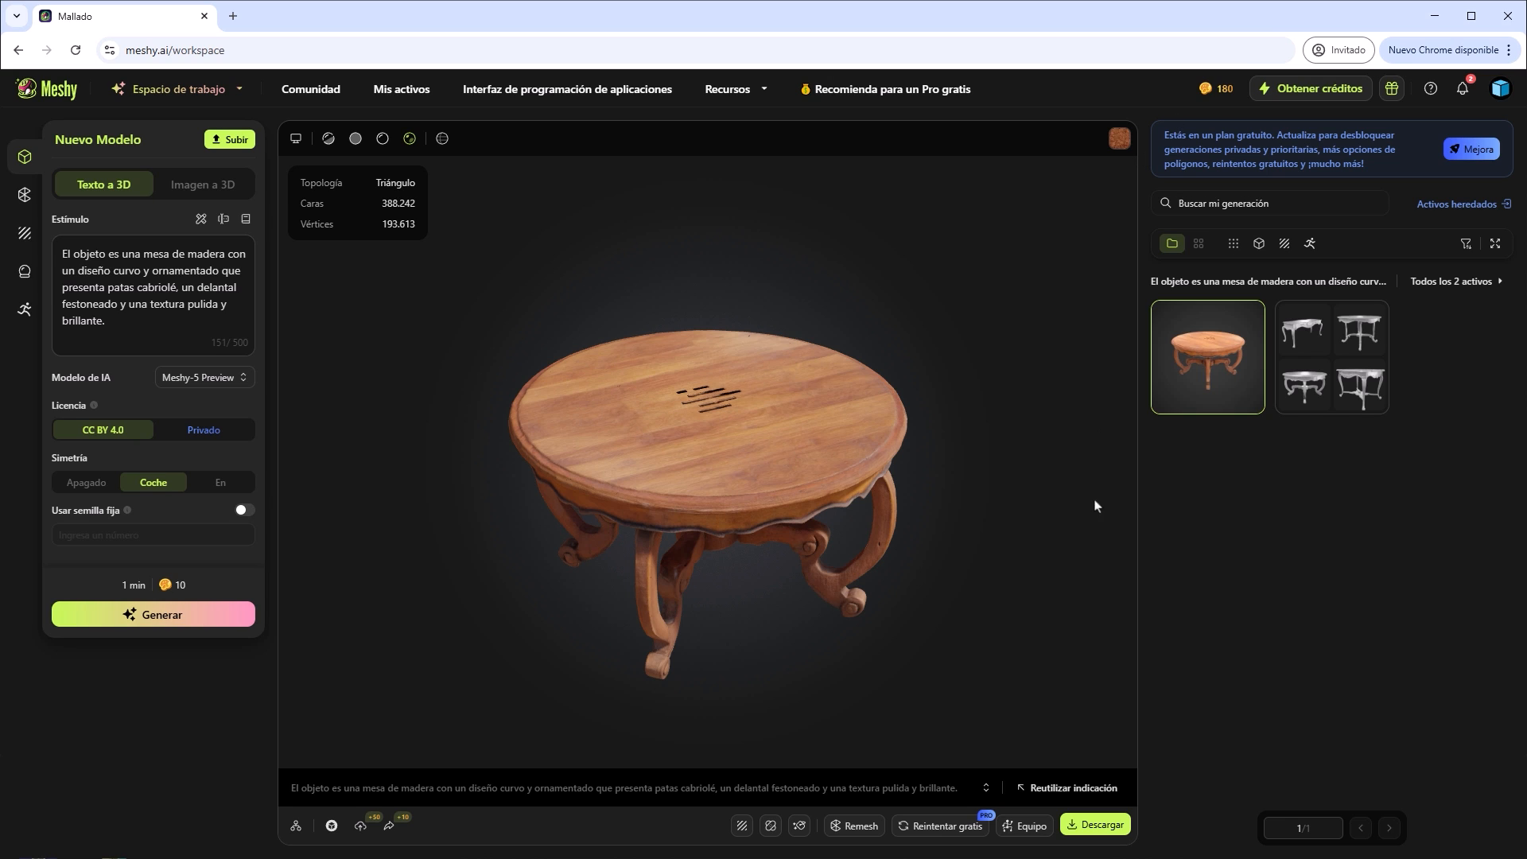
{"action": "left_click", "coordinate": [1101, 828]}
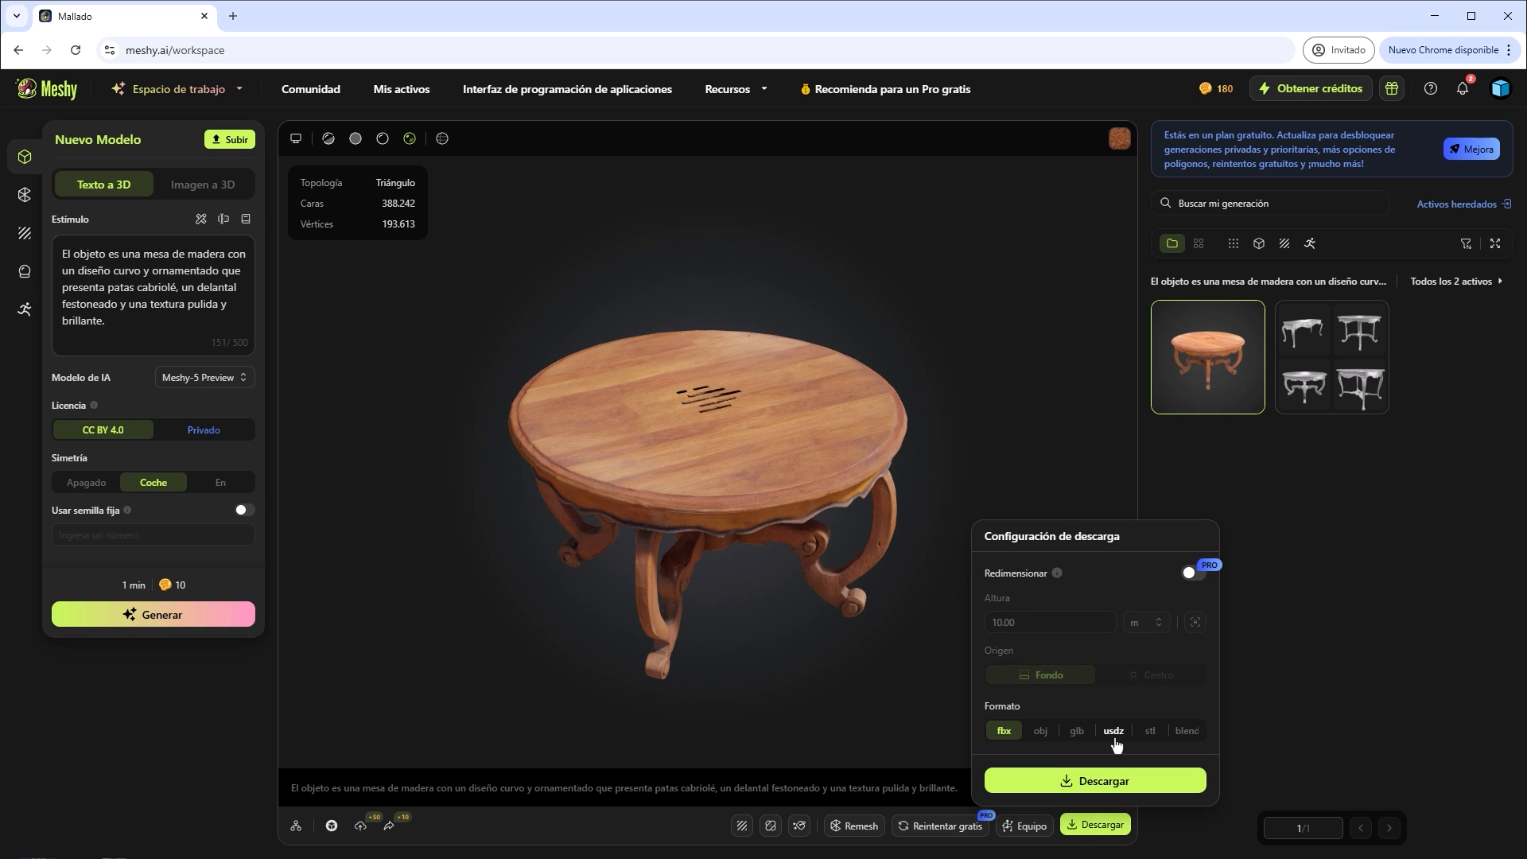
{"action": "left_click", "coordinate": [1100, 786]}
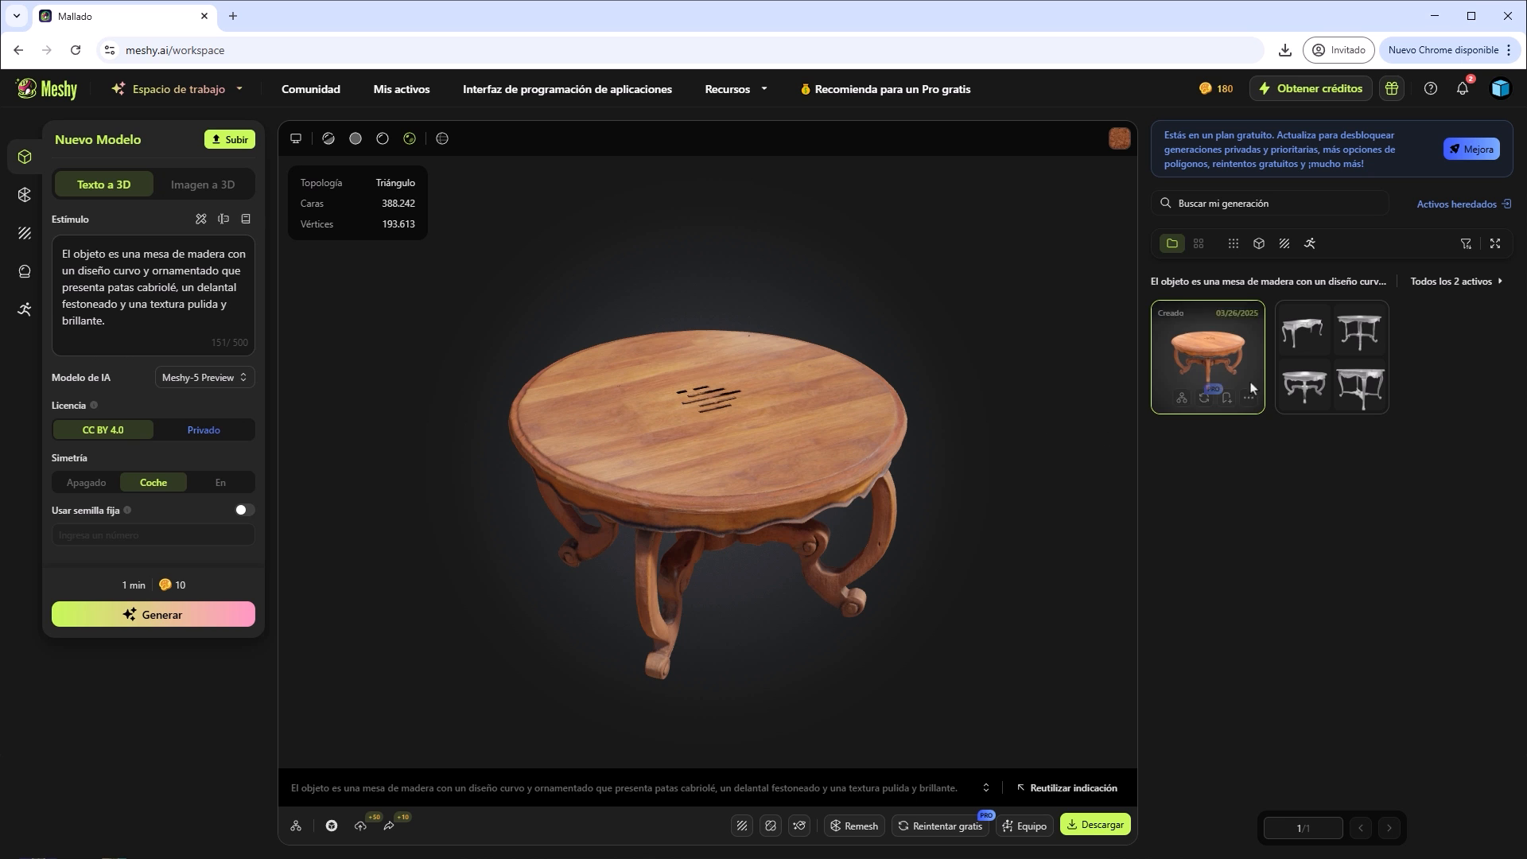
Compare the untextured table drafts, enlarging two of the round ones, and return to the textured table model.
{"action": "left_click", "coordinate": [1317, 367]}
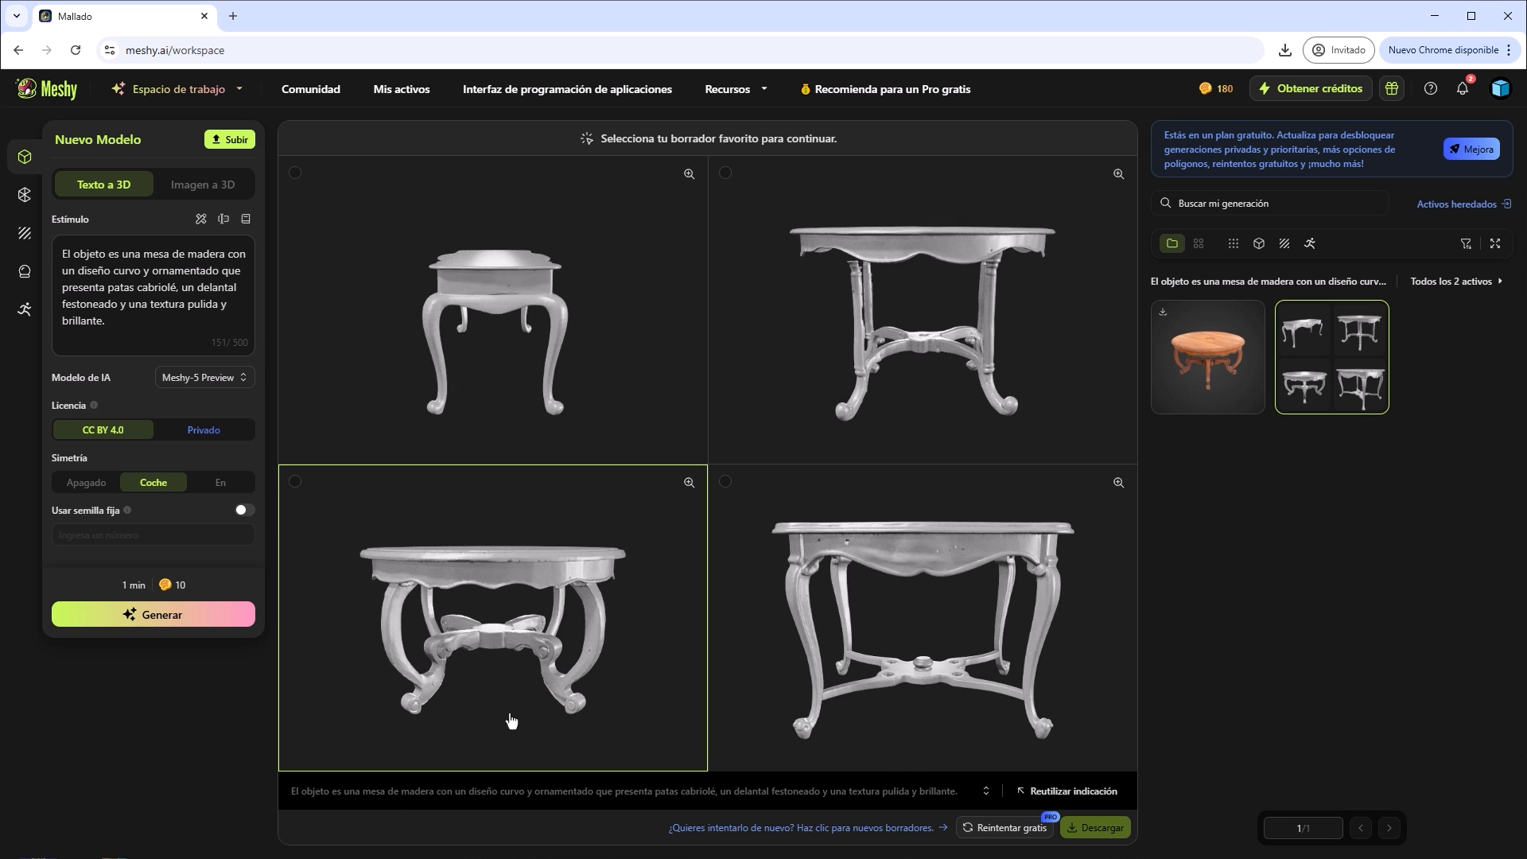
{"action": "left_click", "coordinate": [511, 638]}
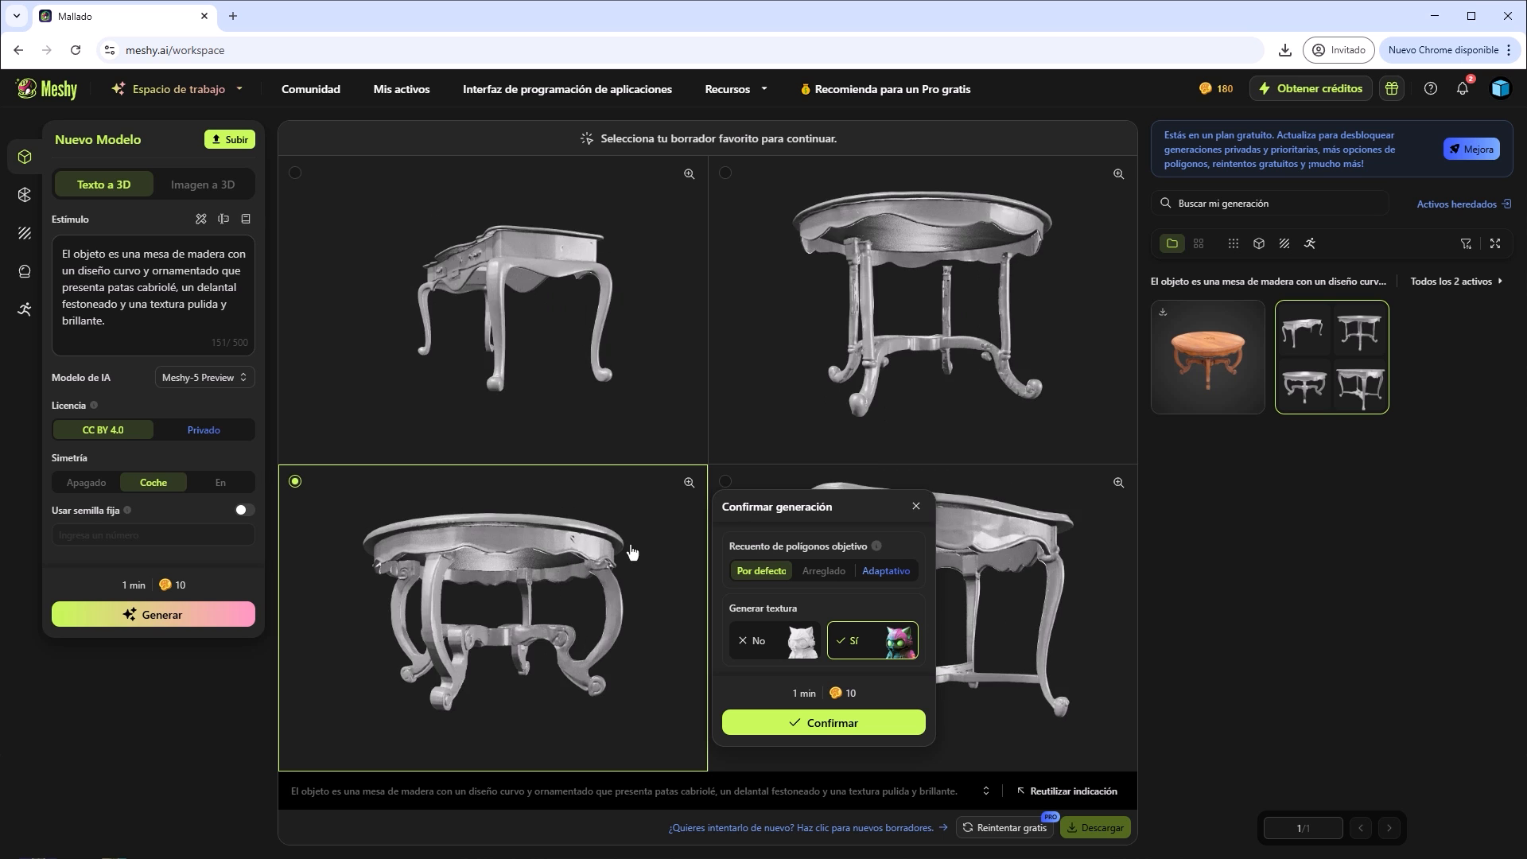
{"action": "left_click", "coordinate": [687, 483]}
{"action": "left_click", "coordinate": [687, 484]}
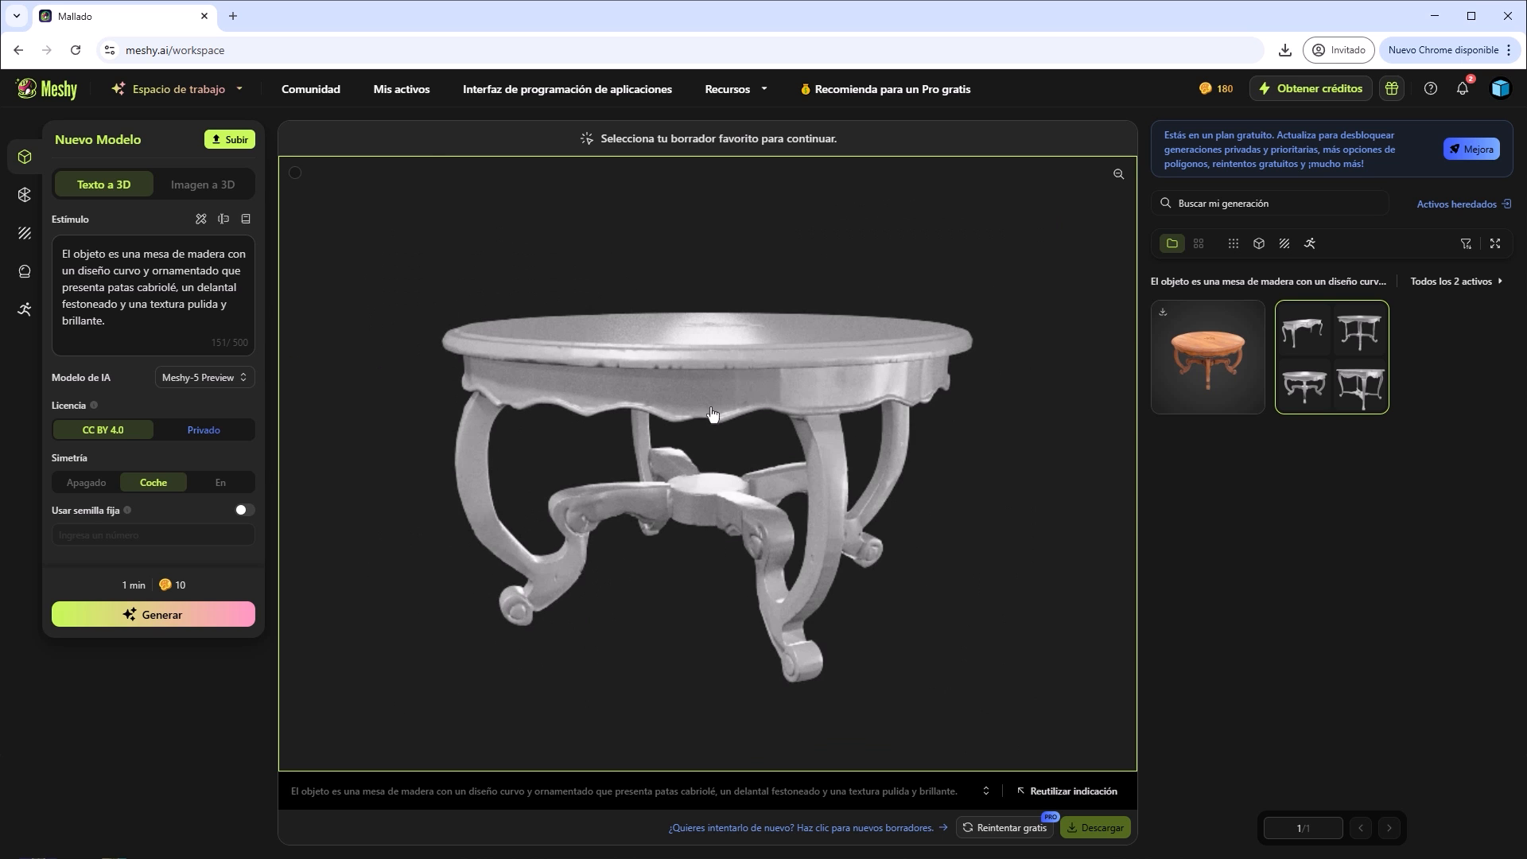
{"action": "left_click", "coordinate": [723, 324]}
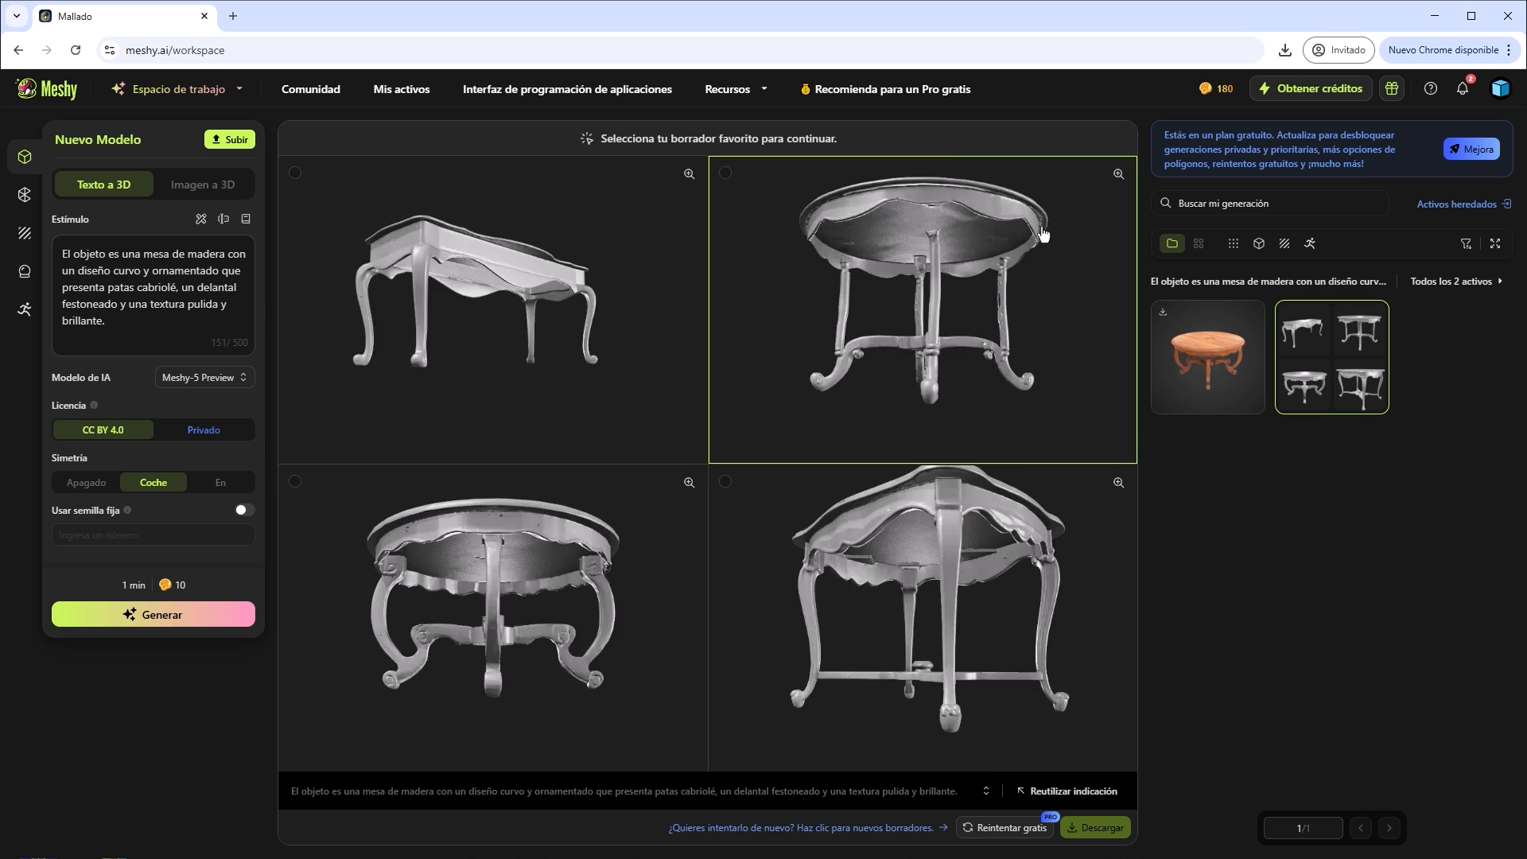
{"action": "left_click", "coordinate": [1118, 173]}
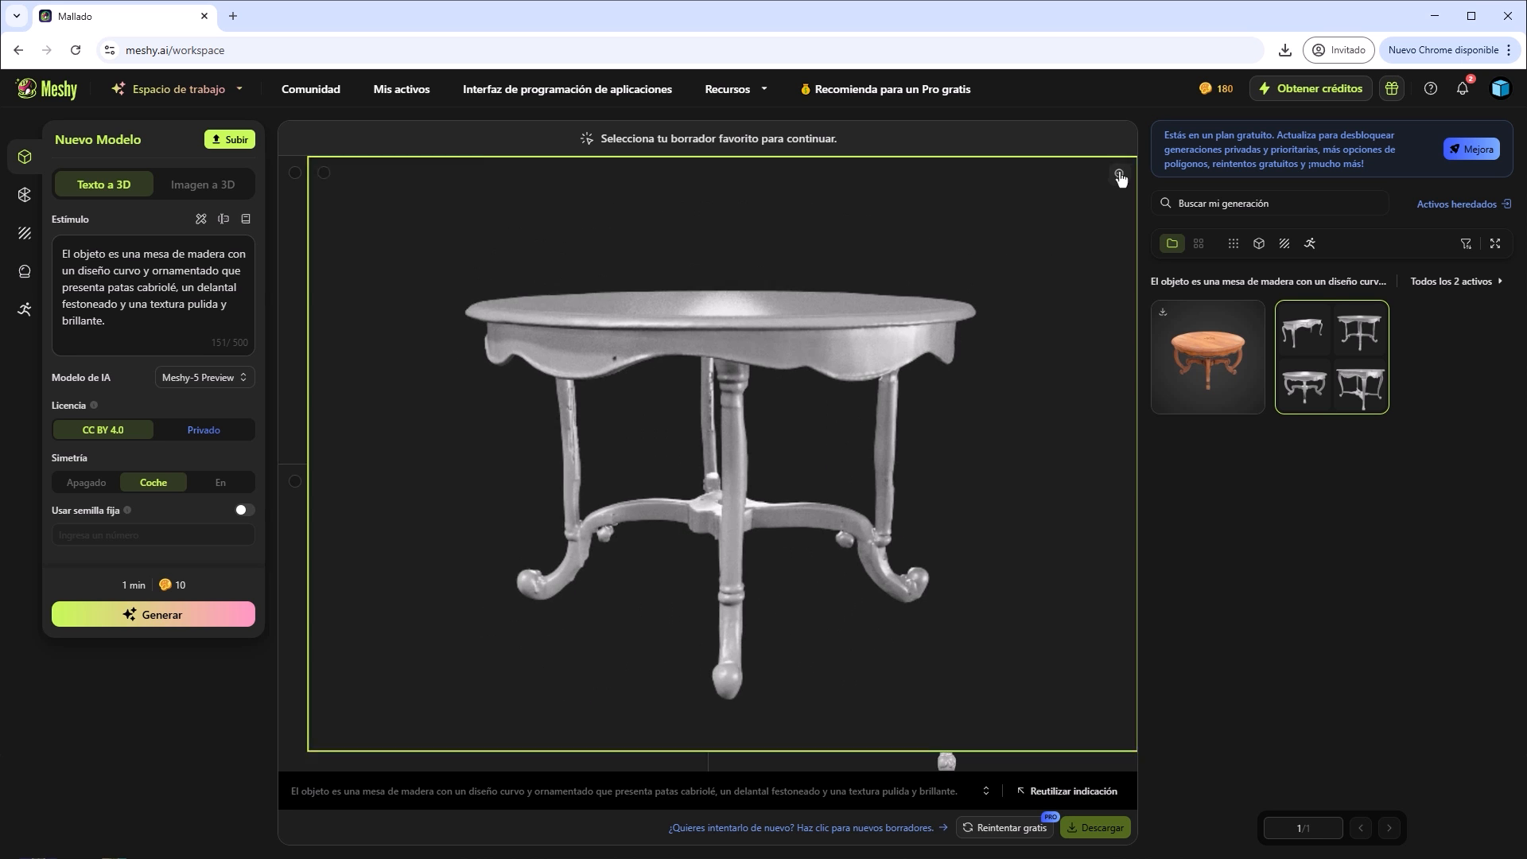
{"action": "left_click", "coordinate": [1119, 173]}
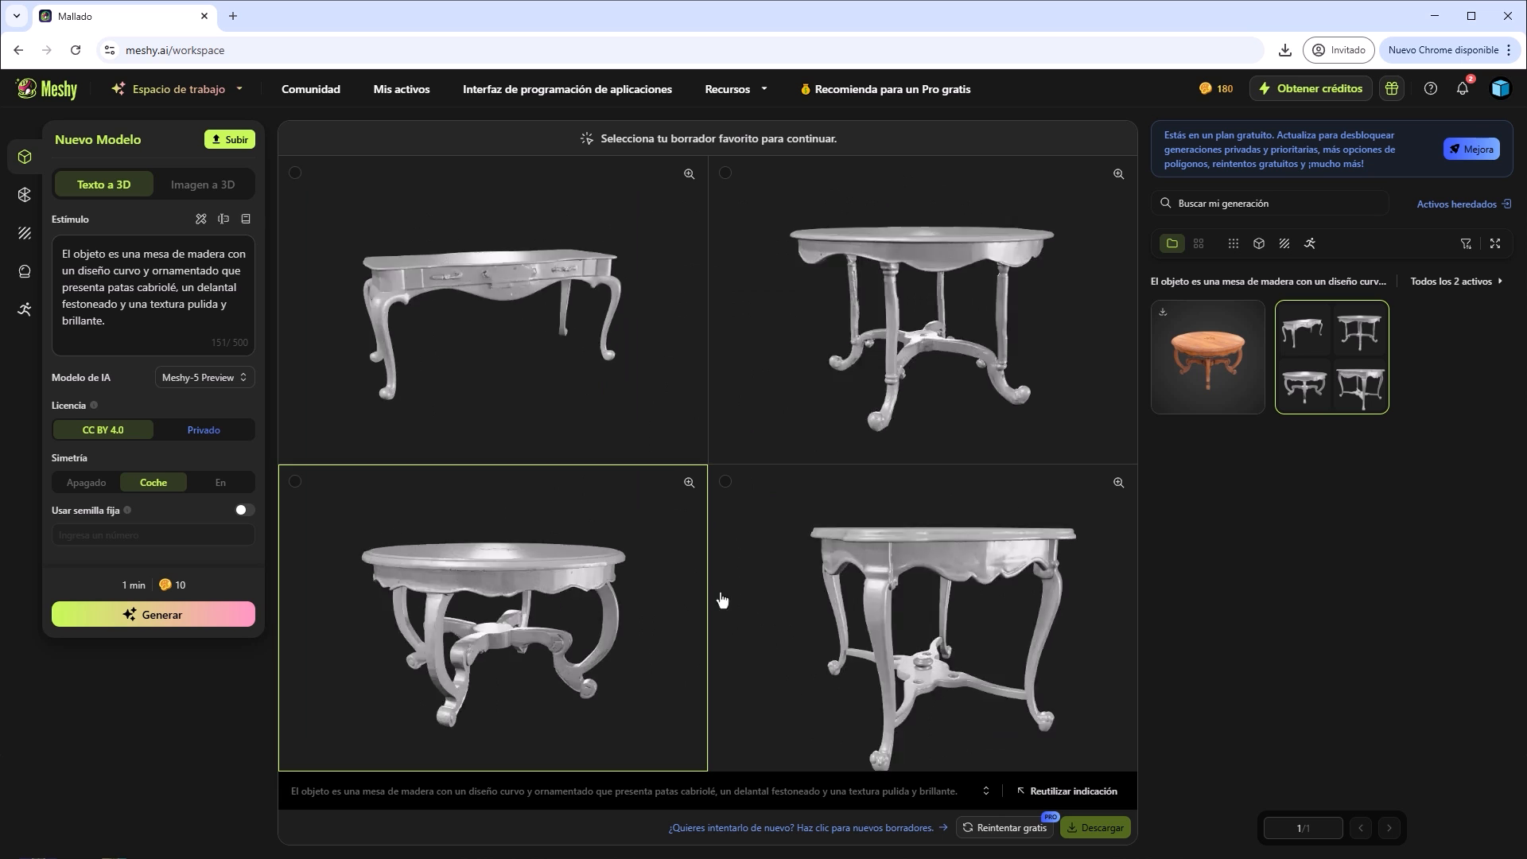
{"action": "left_click", "coordinate": [1186, 366]}
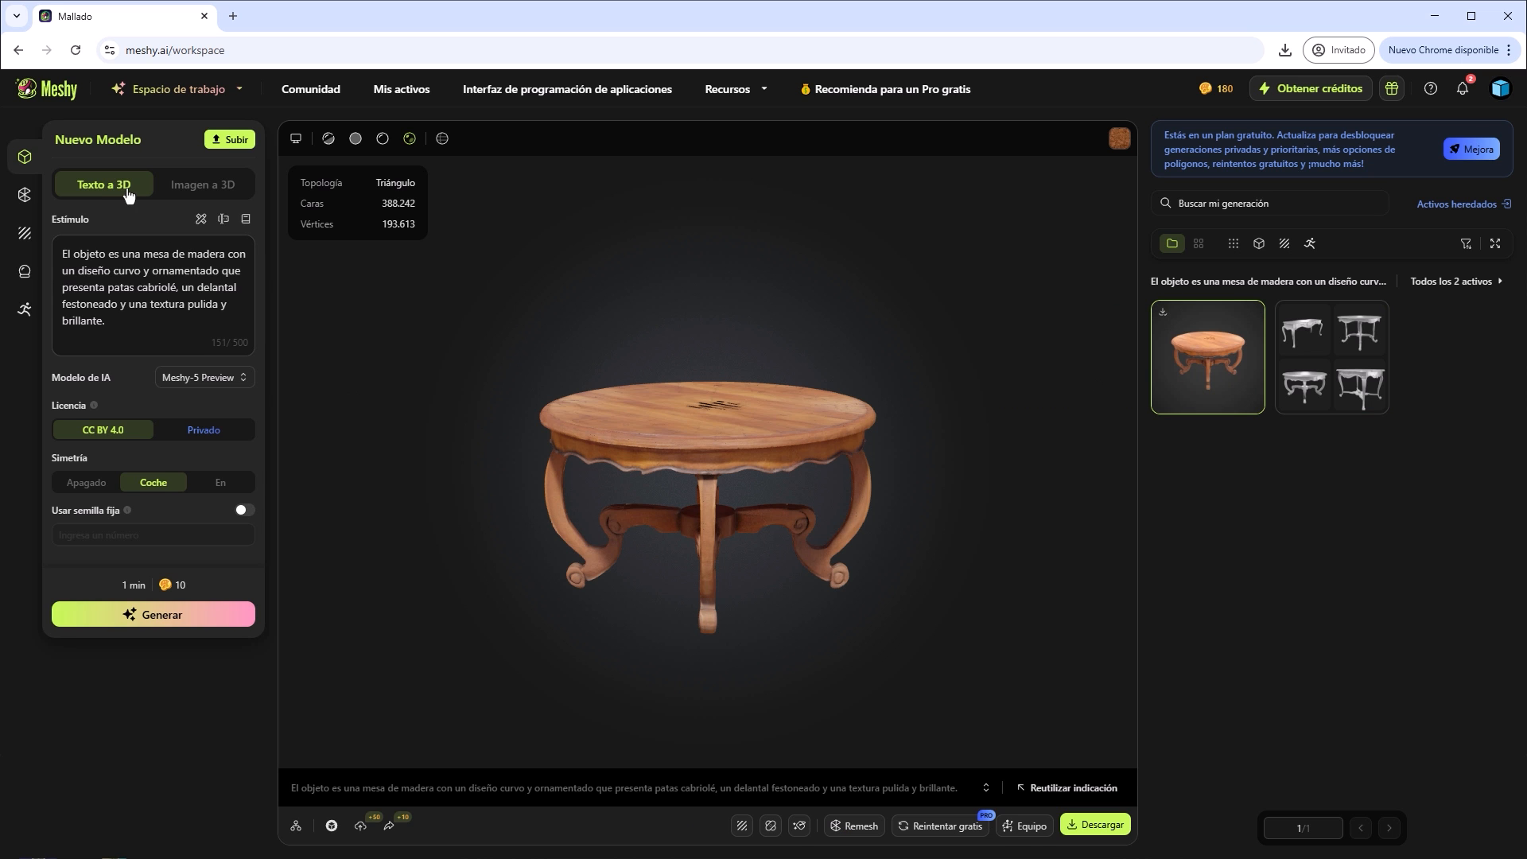
Set up an Image to 3D model from the orange swivel armchair photo and generate its drafts.
{"action": "left_click", "coordinate": [220, 191]}
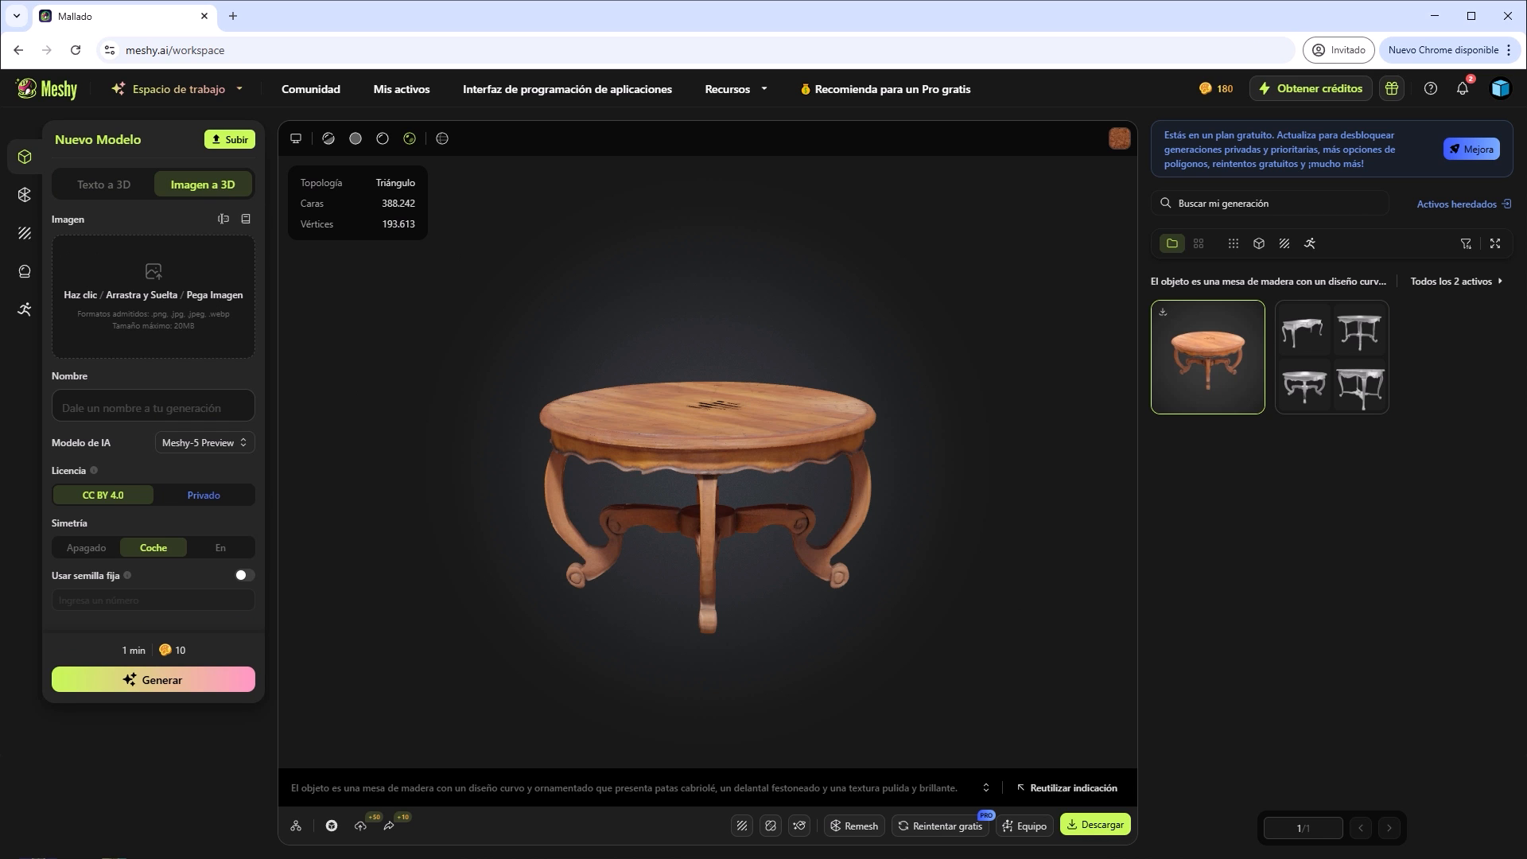
{"action": "left_click", "coordinate": [1144, 857]}
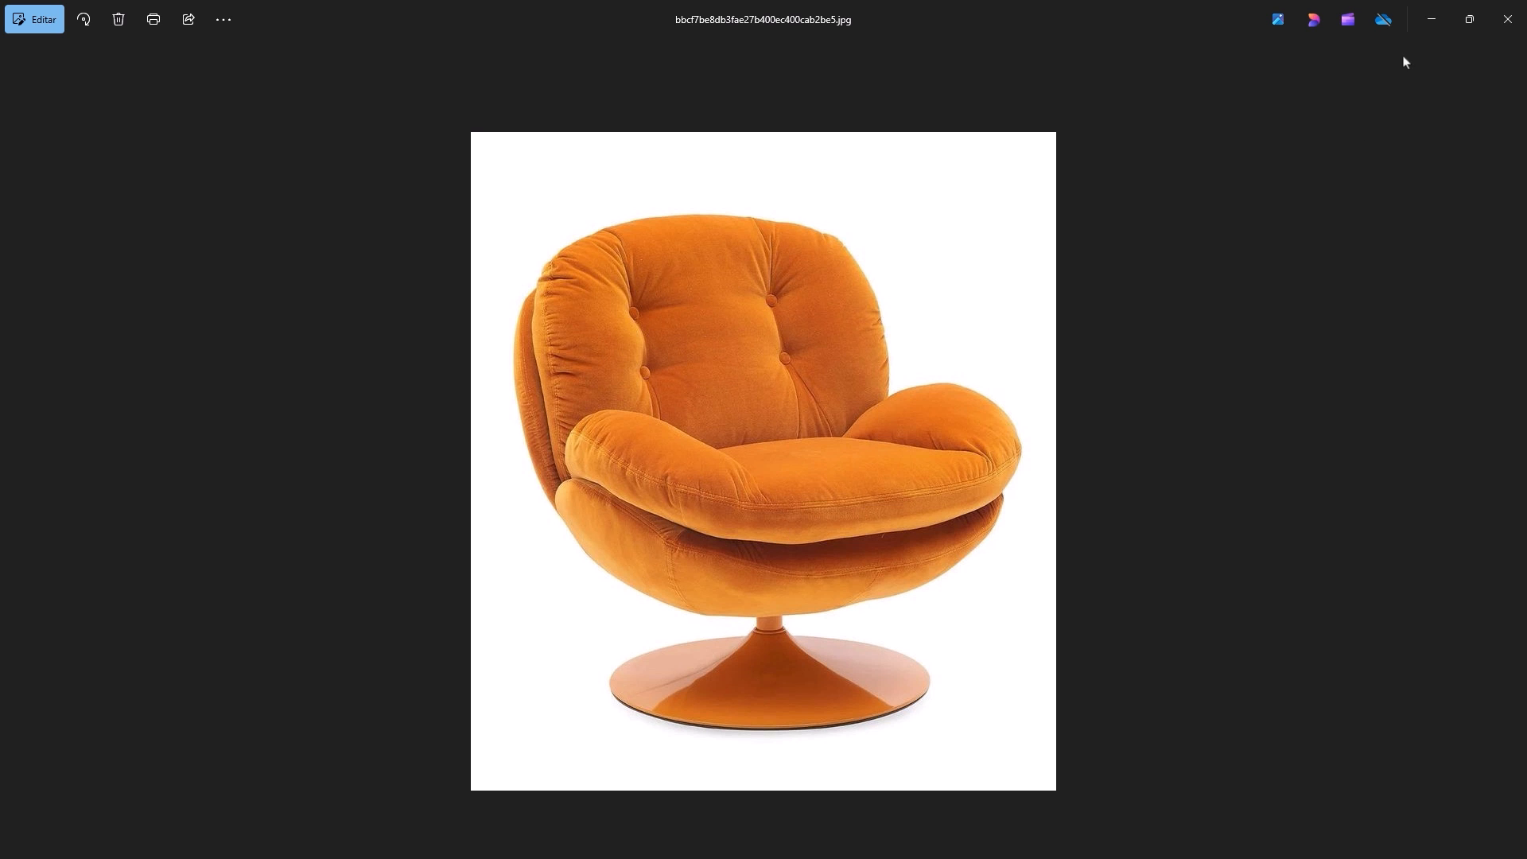
{"action": "left_click", "coordinate": [1431, 19]}
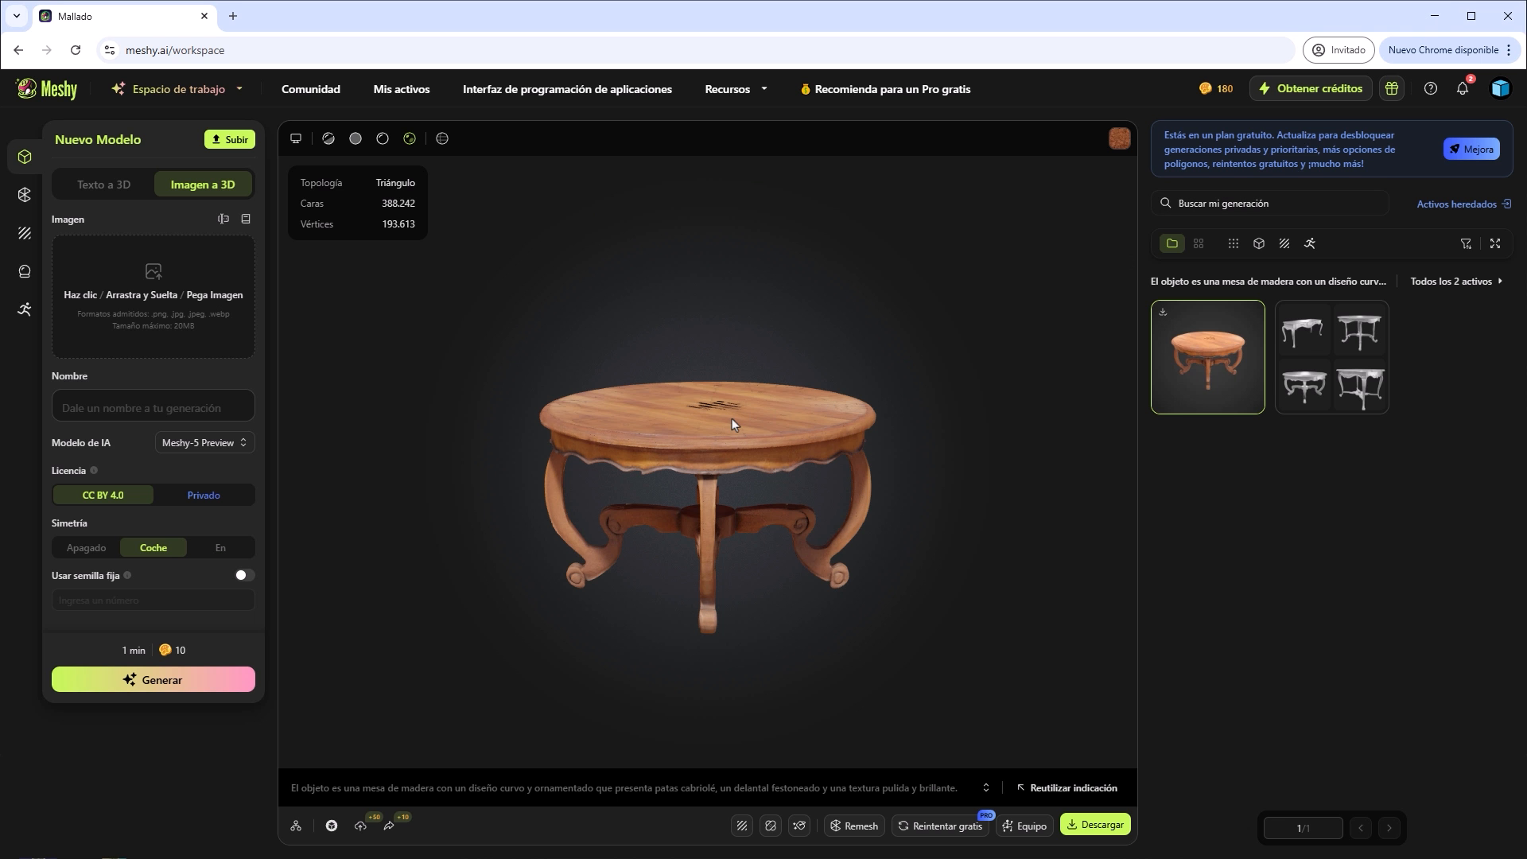
{"action": "left_click_drag", "start_coordinate": [0, 298], "coordinate": [183, 311]}
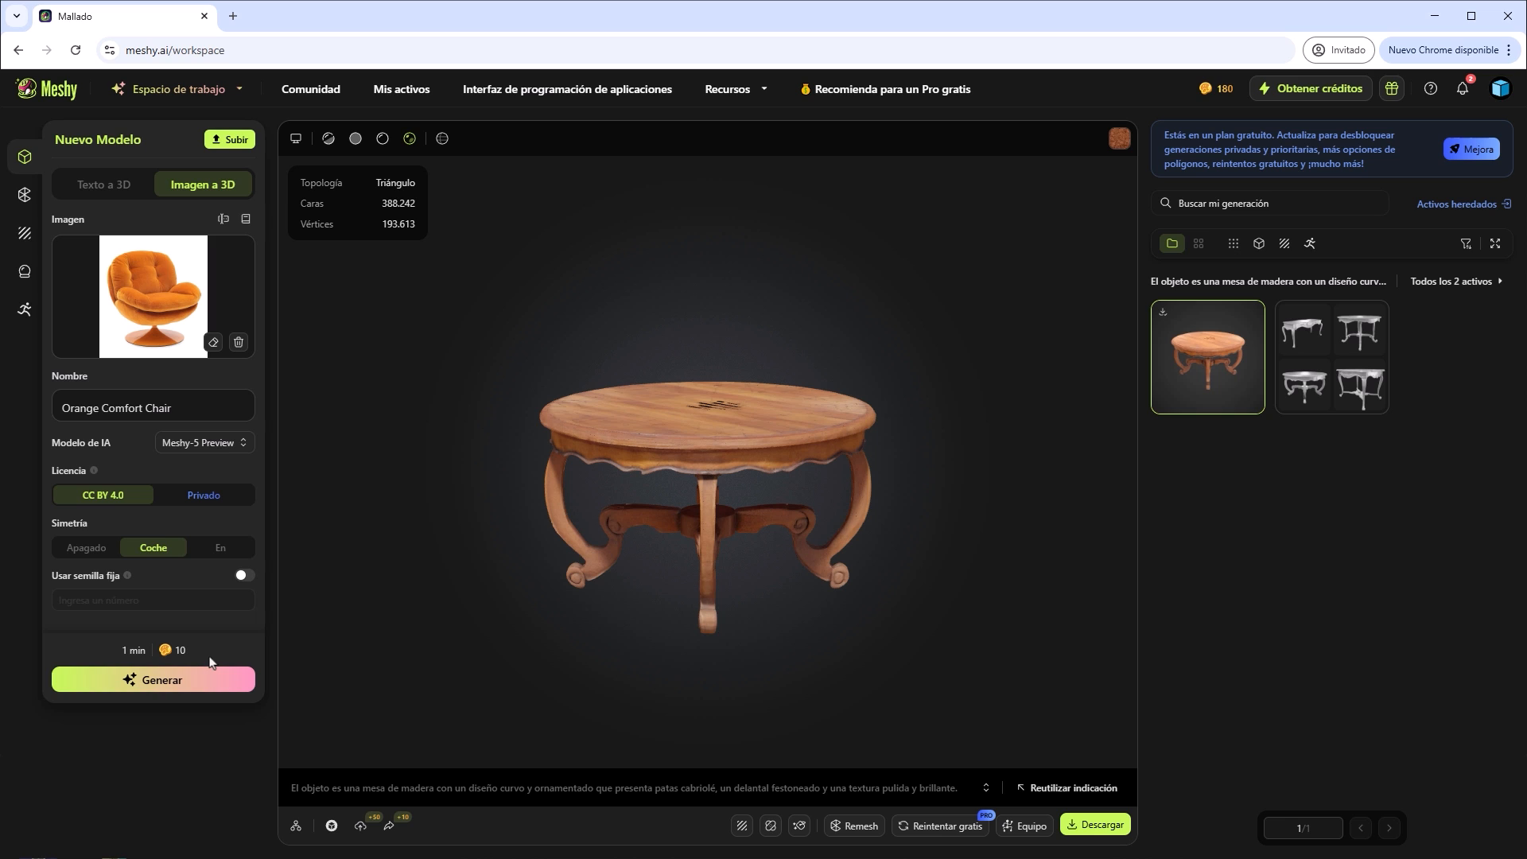
{"action": "left_click", "coordinate": [168, 682]}
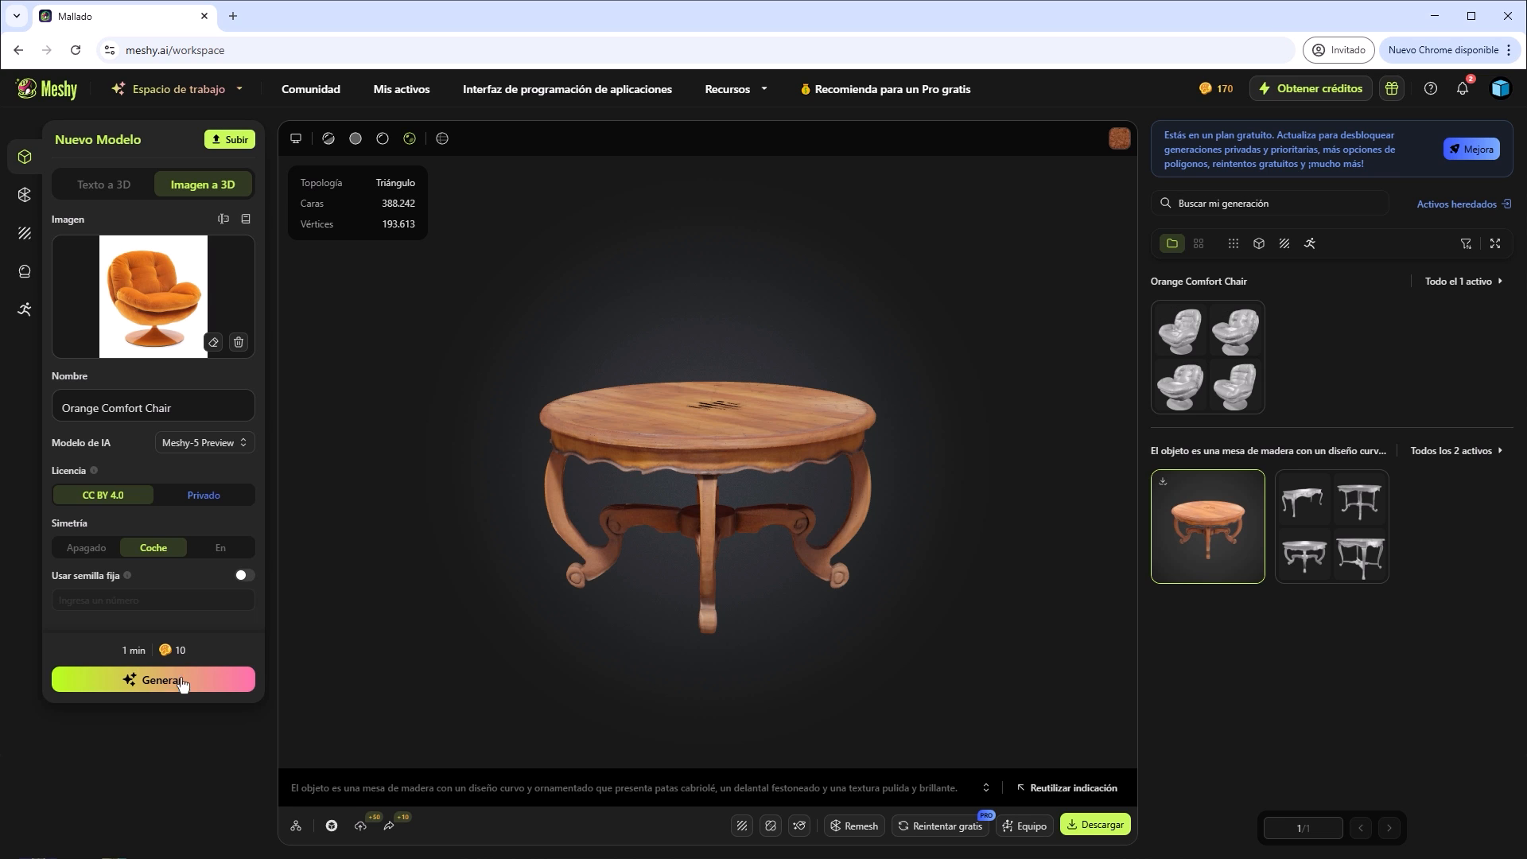
{"action": "mouse_move", "coordinate": [1193, 362]}
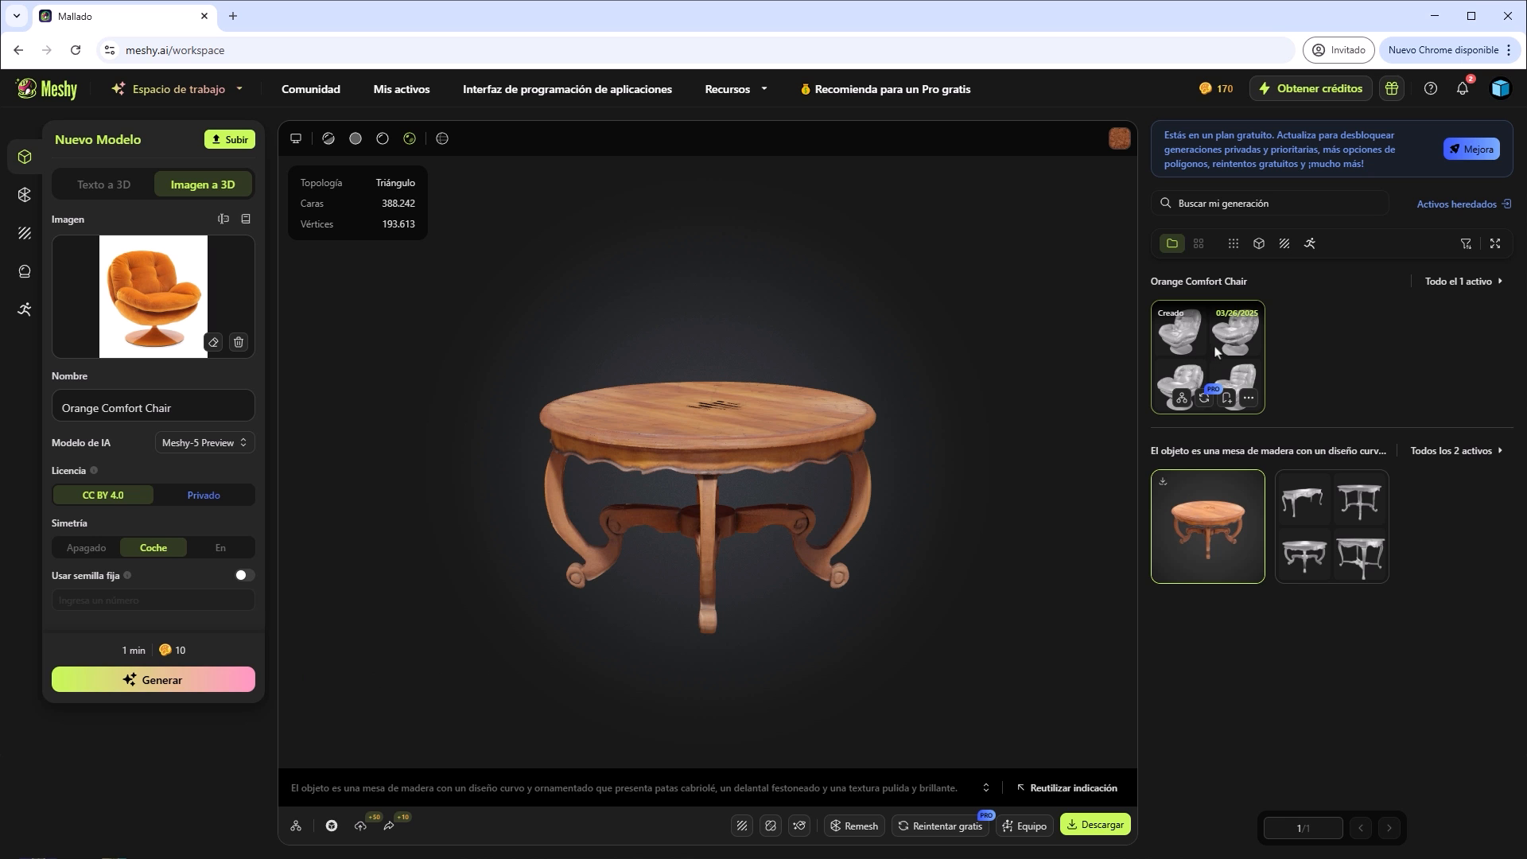
Open the Orange Comfort Chair drafts, select the fourth one, and generate it with default polygon count and texture enabled.
{"action": "left_click", "coordinate": [1208, 352]}
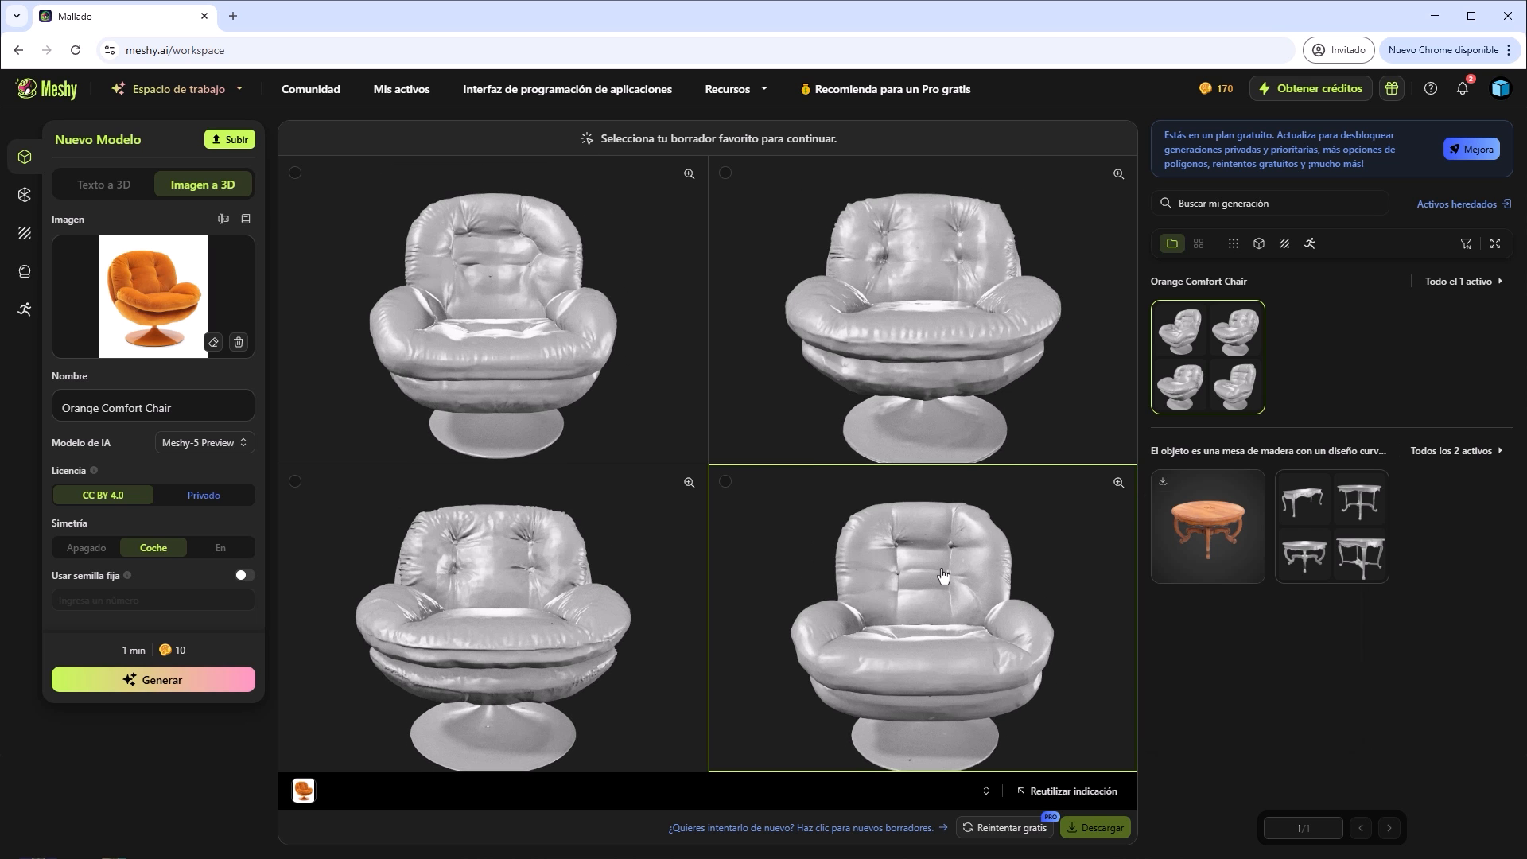
{"action": "left_click", "coordinate": [943, 575]}
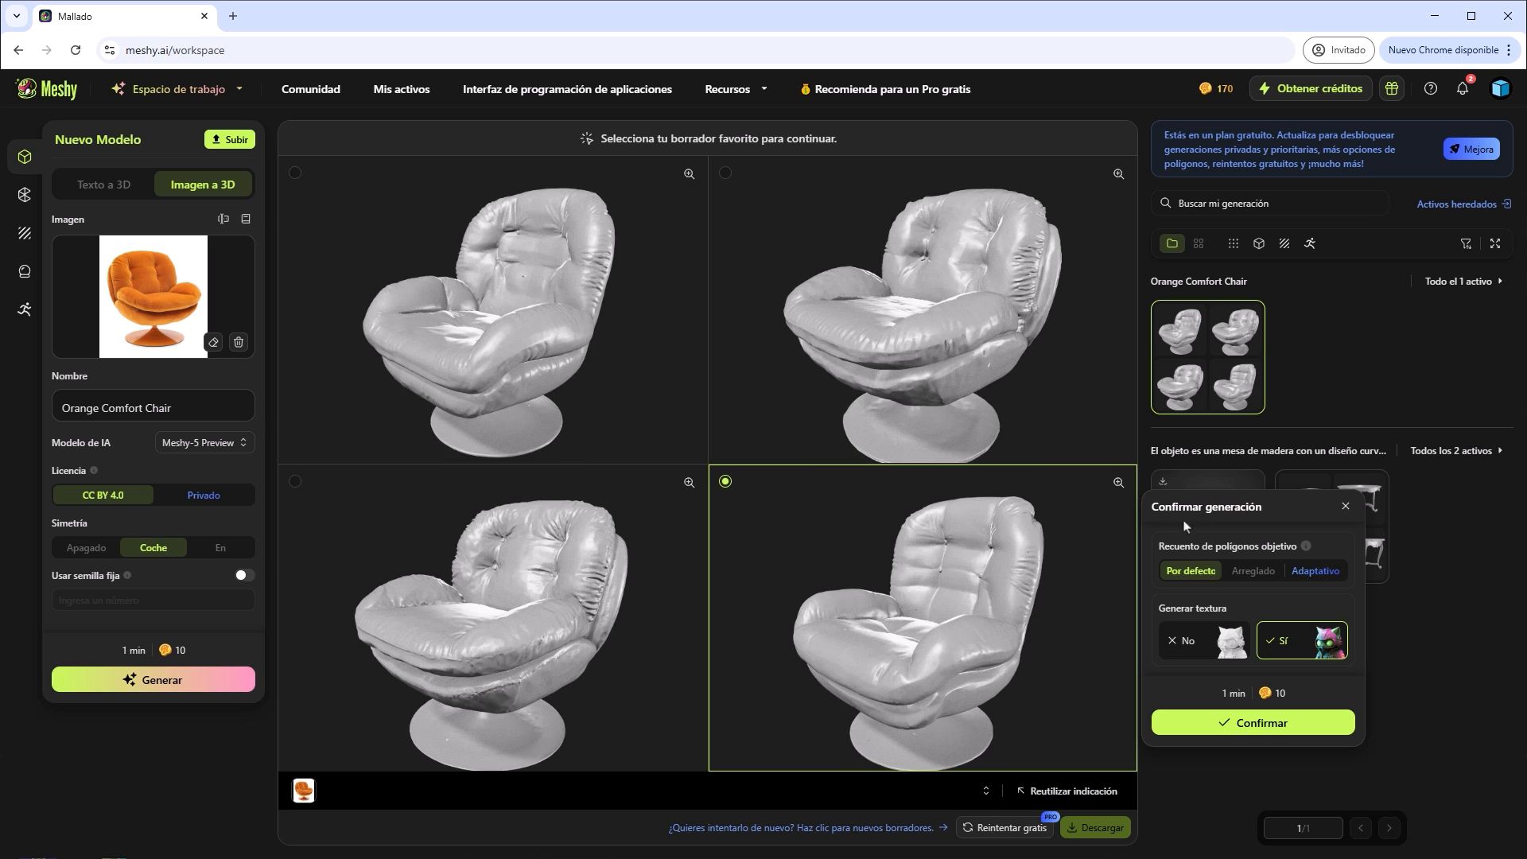
{"action": "left_click", "coordinate": [1261, 726]}
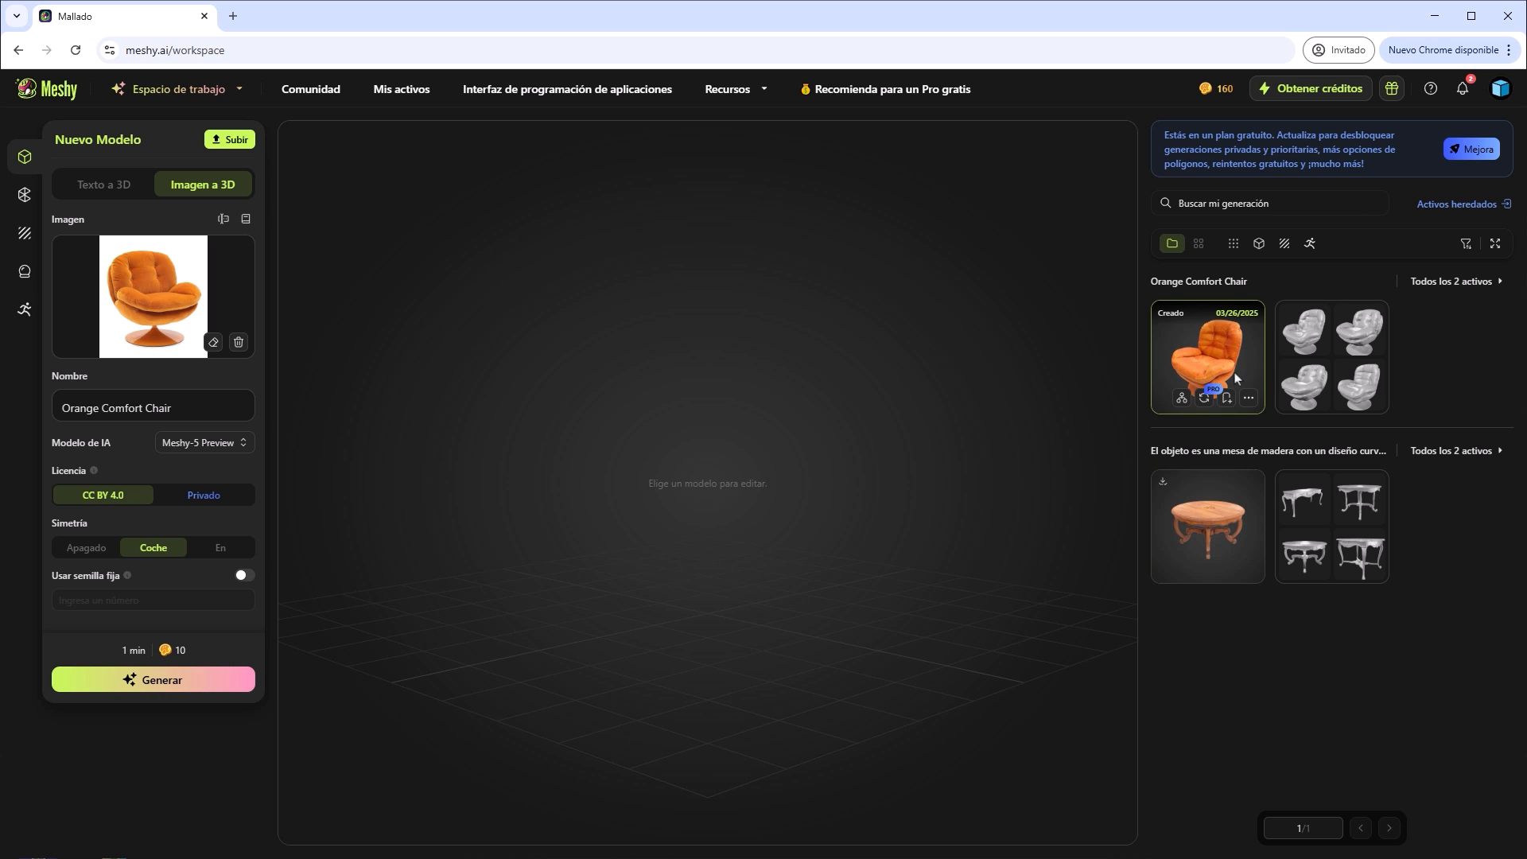
Open the textured orange chair and inspect it from several angles, including its dense mesh in untextured display with the wireframe shown.
{"action": "left_click", "coordinate": [1210, 346]}
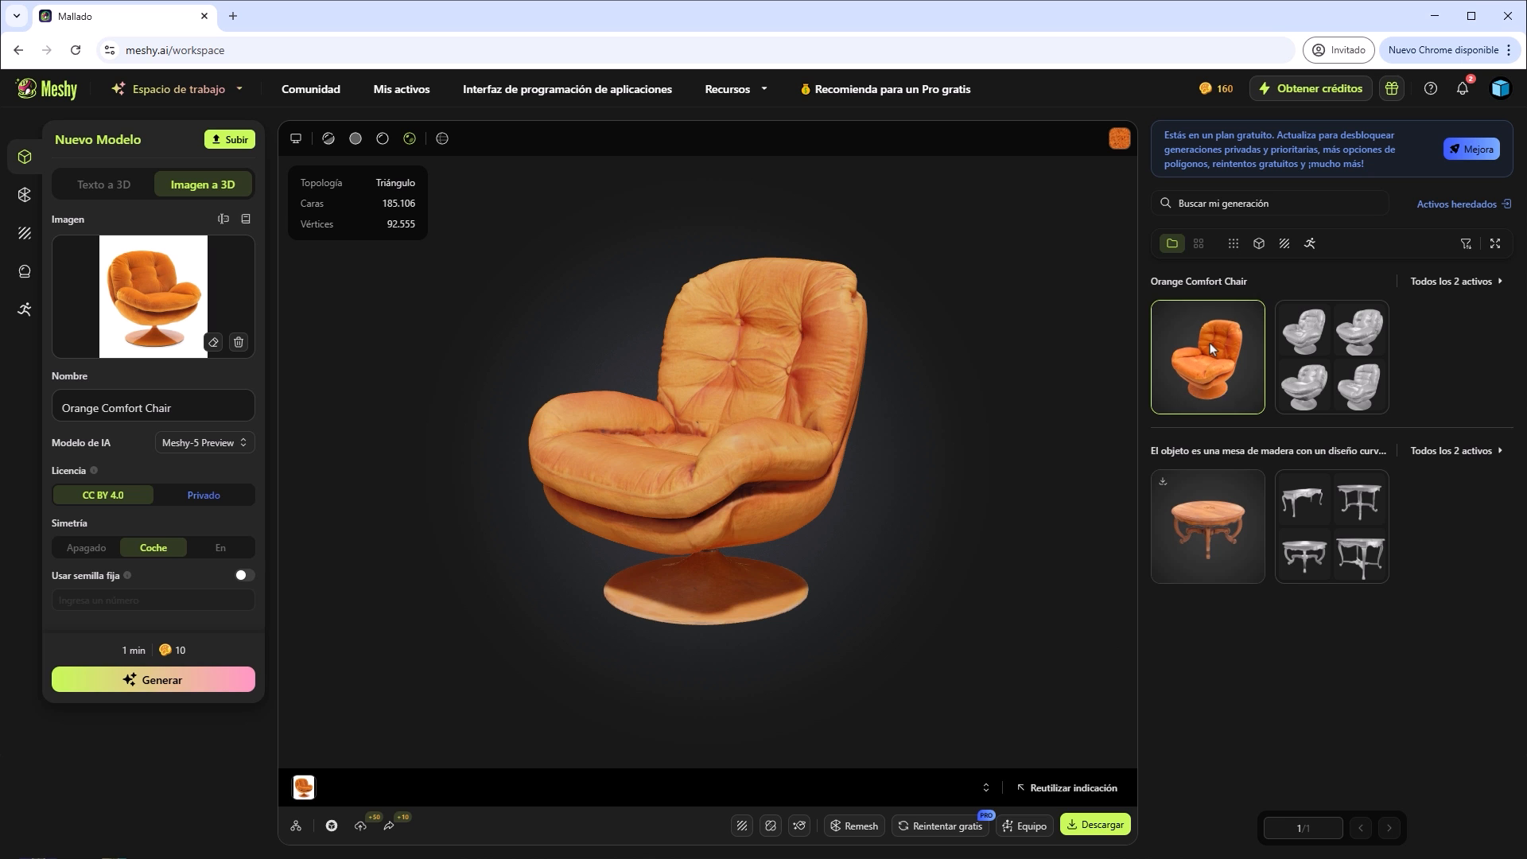
{"action": "left_click_drag", "start_coordinate": [692, 399], "coordinate": [843, 464]}
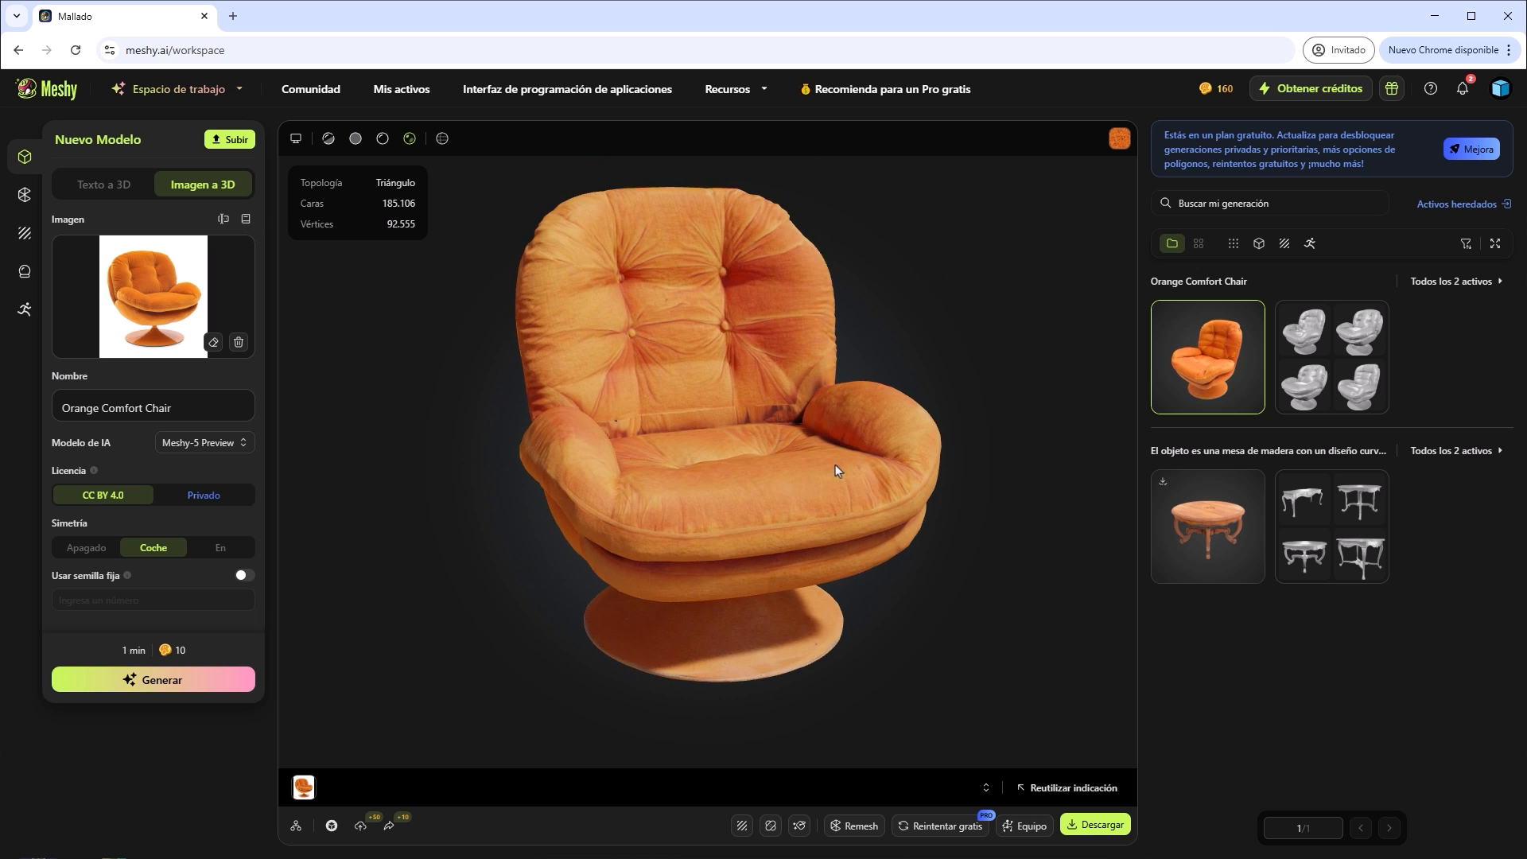
{"action": "left_click", "coordinate": [356, 138]}
{"action": "left_click", "coordinate": [443, 139]}
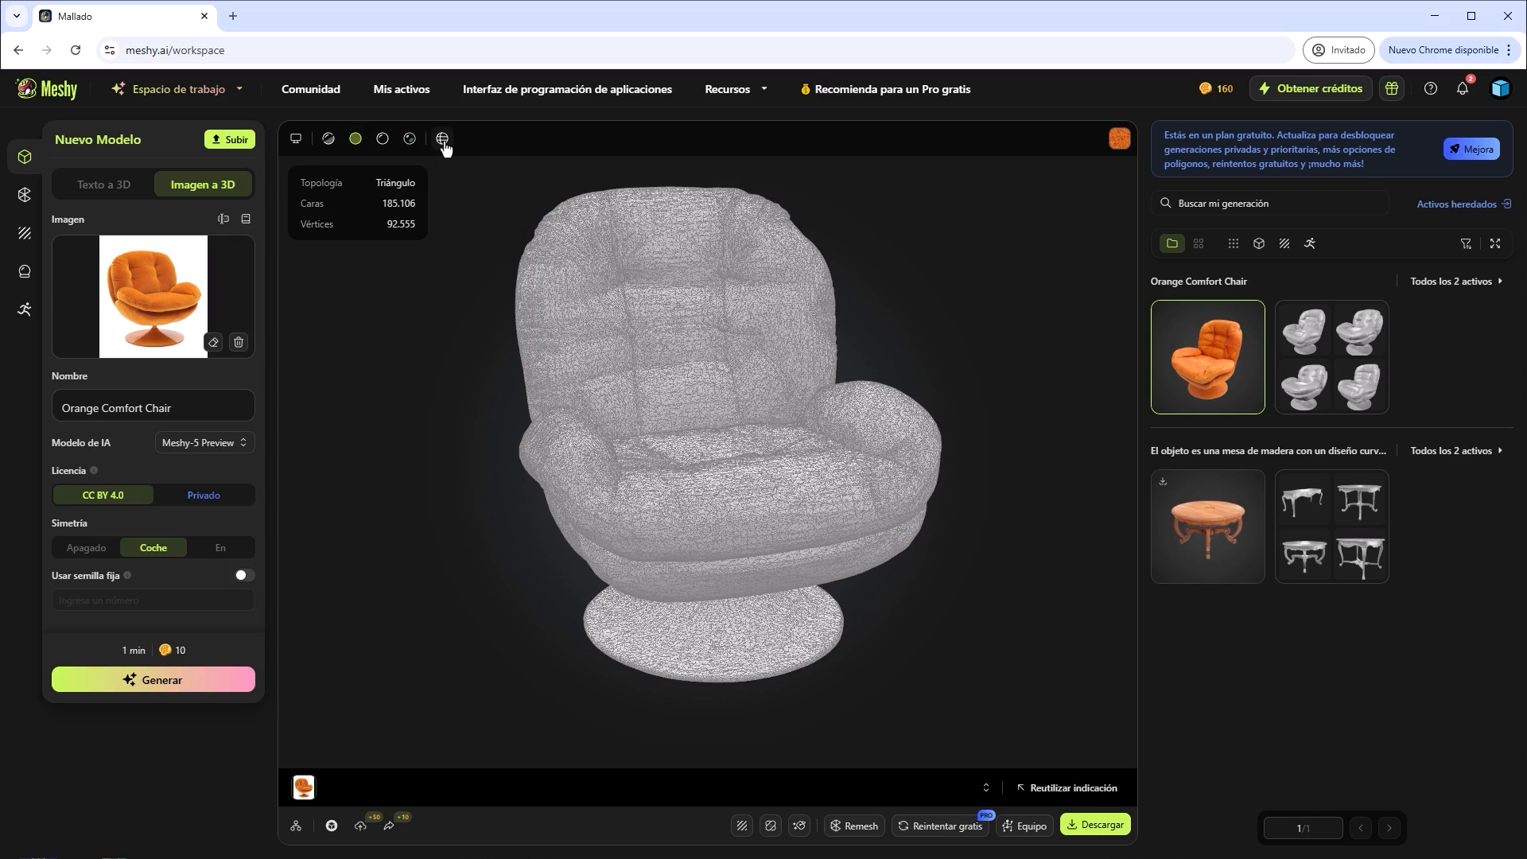
{"action": "scroll", "coordinate": [649, 342], "scroll_direction": "up", "scroll_amount": 10}
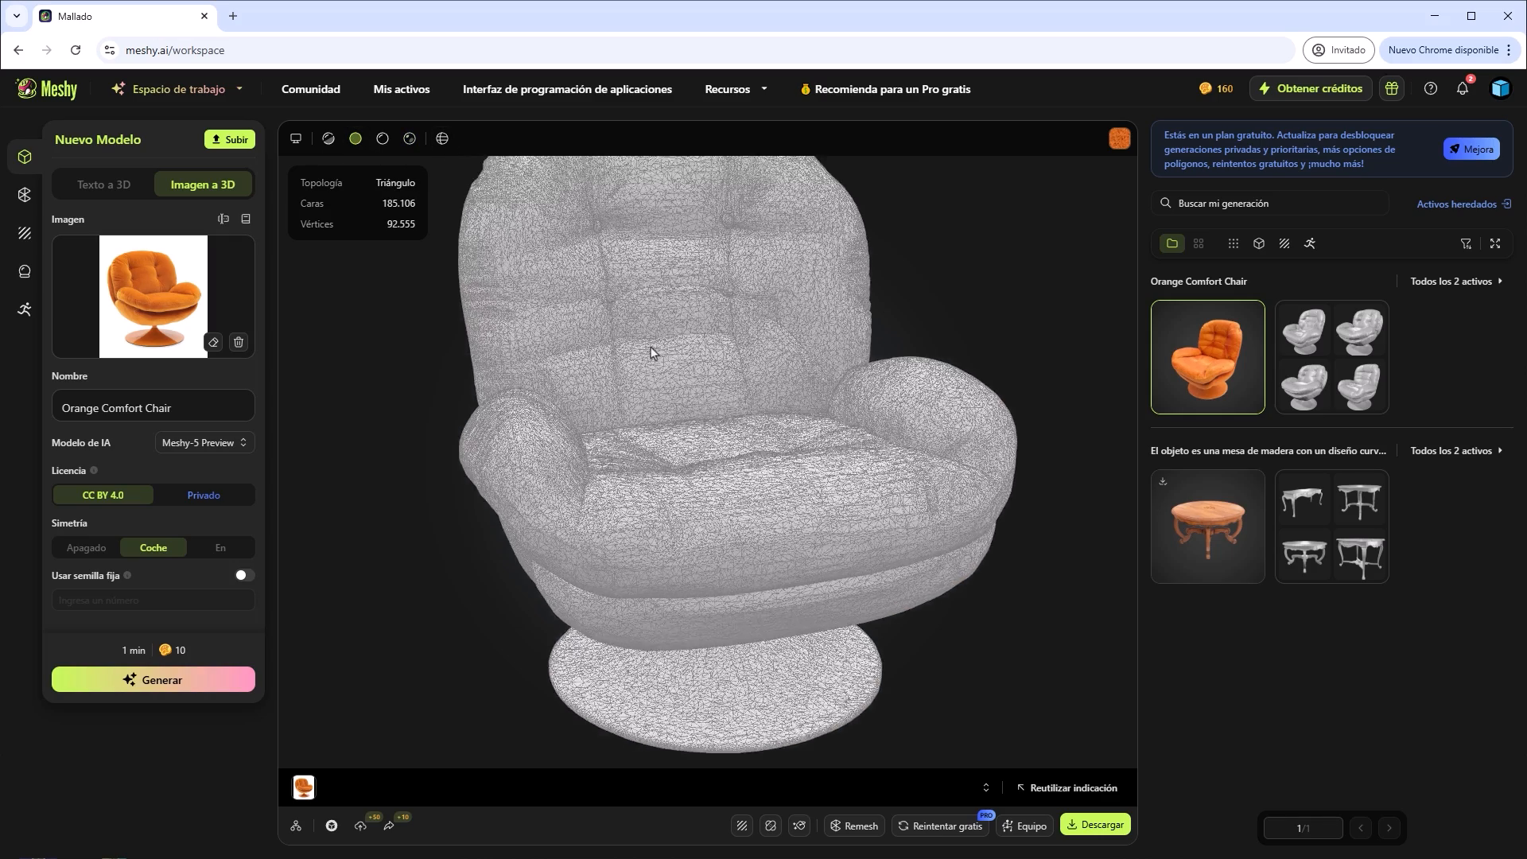
{"action": "left_click_drag", "start_coordinate": [651, 352], "coordinate": [689, 365]}
{"action": "scroll", "coordinate": [689, 365], "scroll_direction": "down", "scroll_amount": 8}
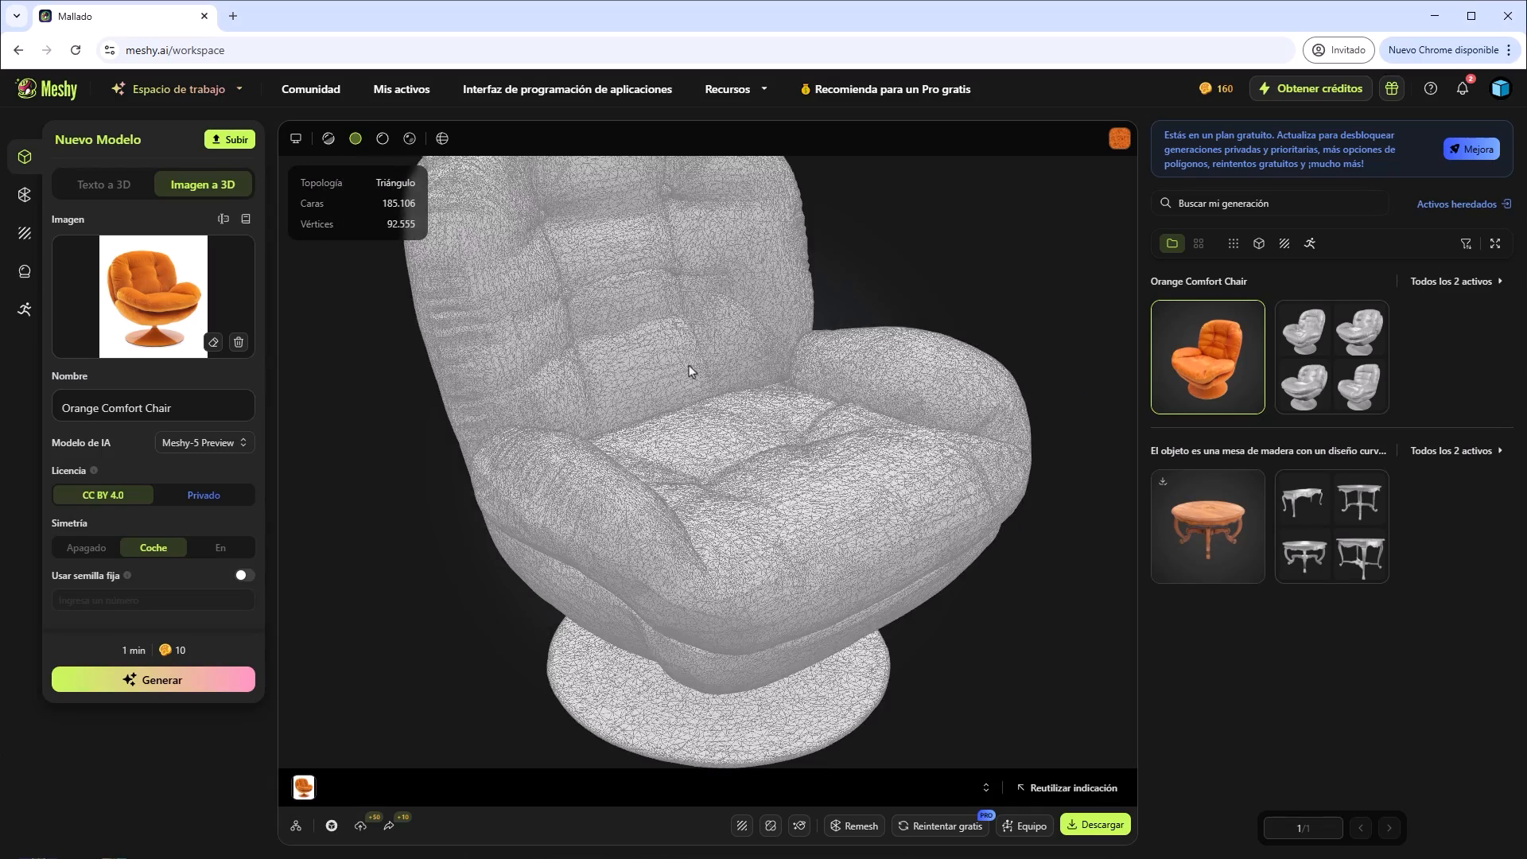
{"action": "left_click_drag", "start_coordinate": [689, 365], "coordinate": [686, 391]}
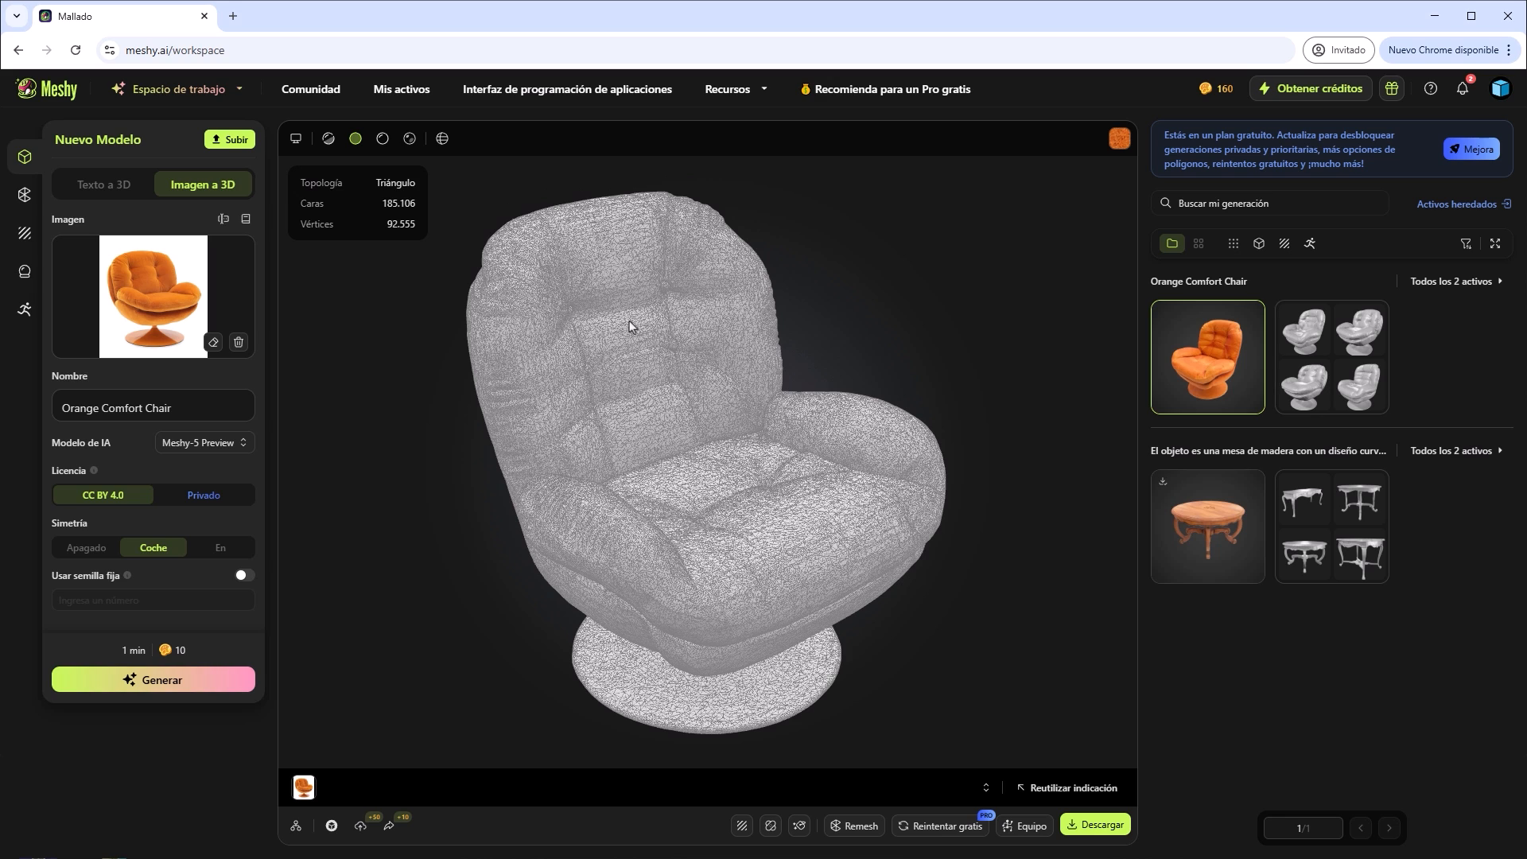
Remesh the orange chair with a fixed 10K polygon target and quad topology.
{"action": "left_click", "coordinate": [25, 197]}
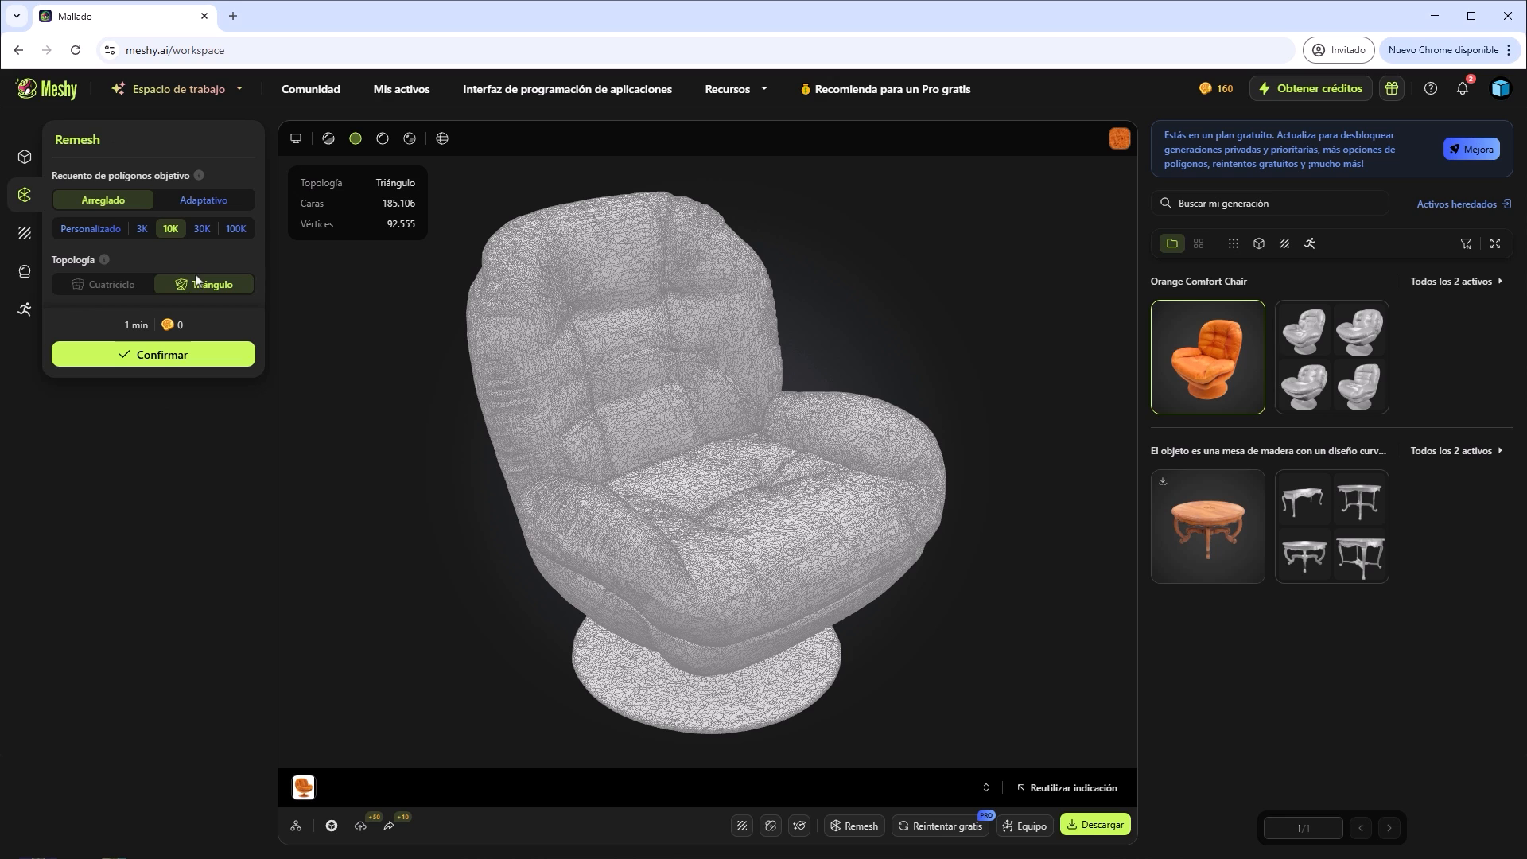
{"action": "left_click", "coordinate": [112, 288]}
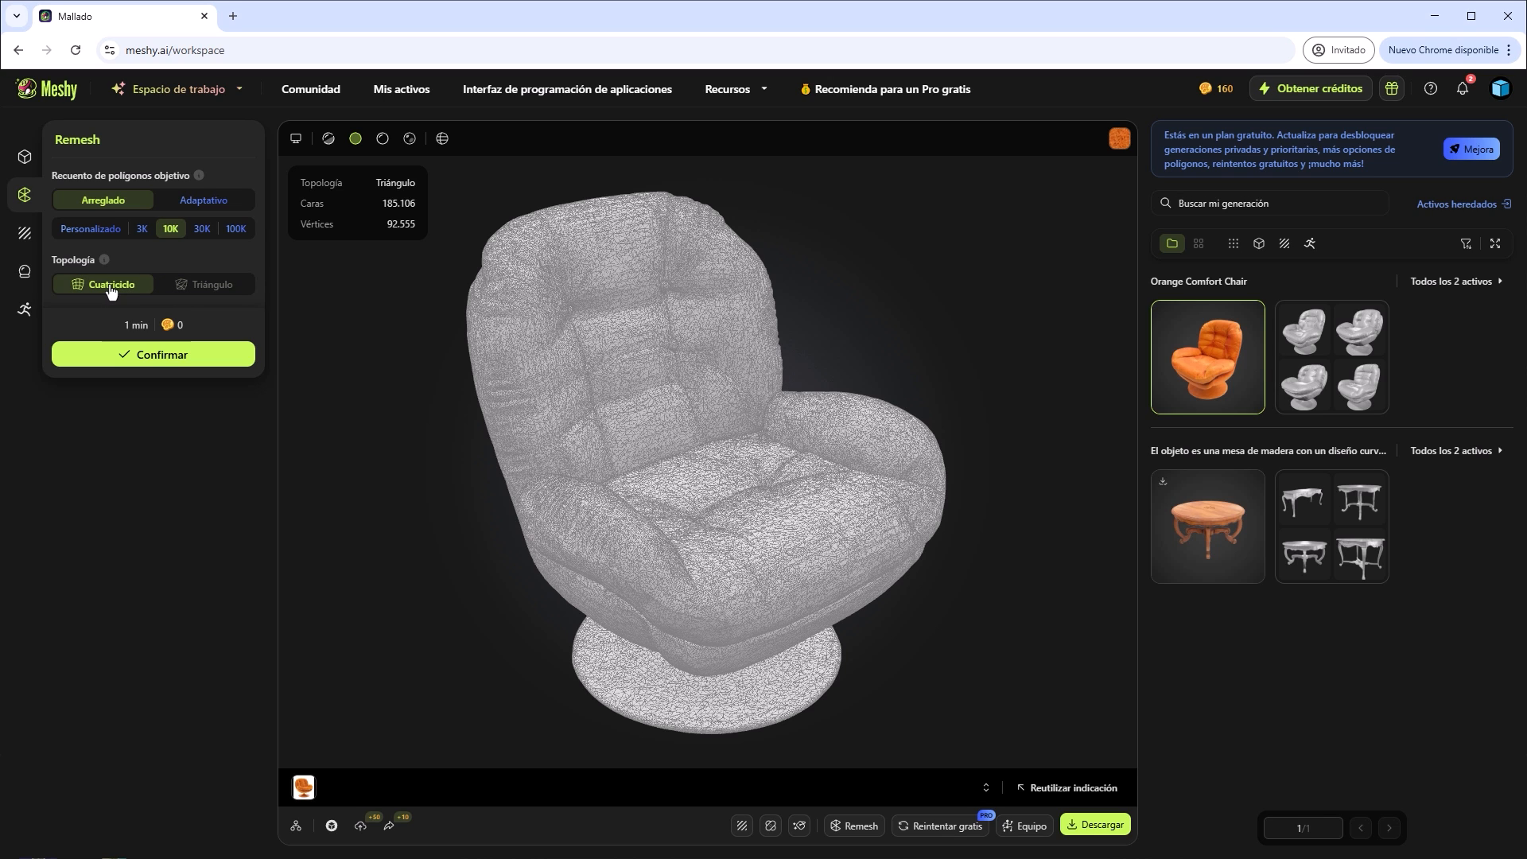
{"action": "left_click", "coordinate": [177, 361]}
{"action": "left_click", "coordinate": [179, 363]}
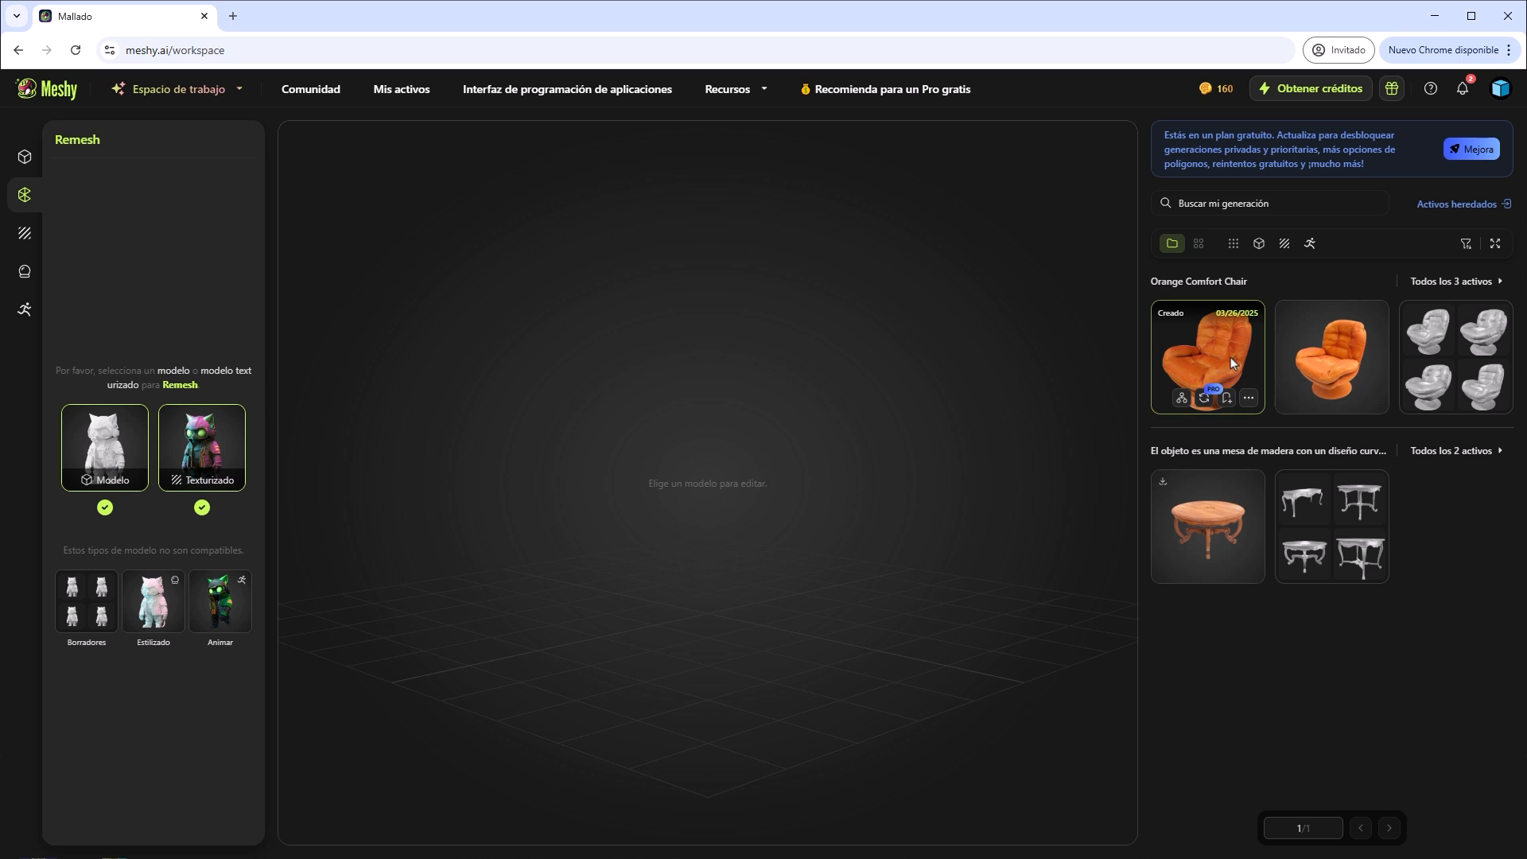
Open the remeshed chair and examine its quad wireframe closely in untextured display on the backrest, seat and armrests.
{"action": "left_click", "coordinate": [1214, 350]}
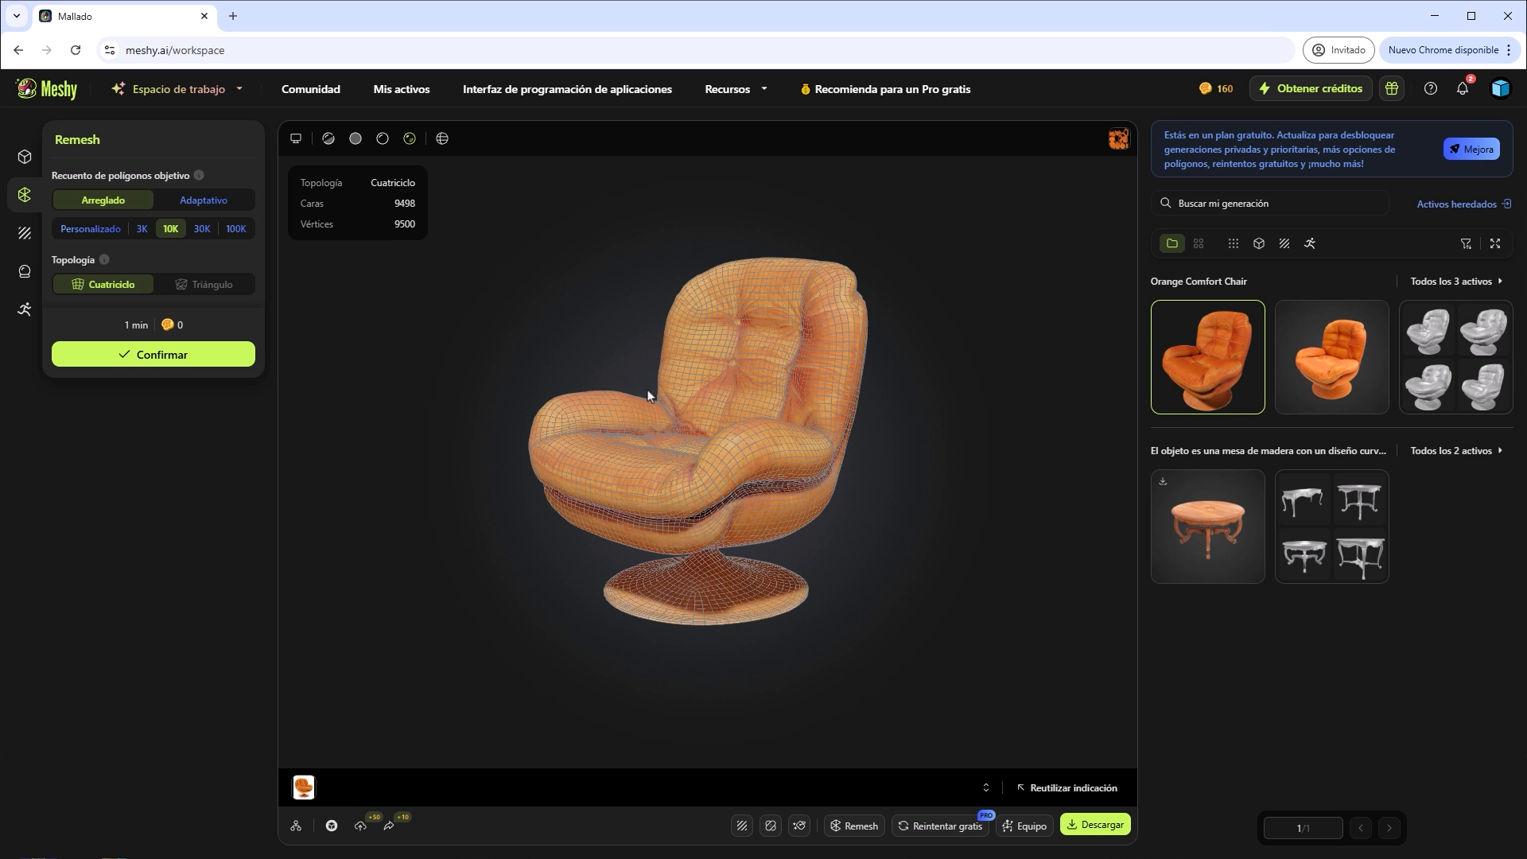
{"action": "scroll", "coordinate": [728, 432], "scroll_direction": "up", "scroll_amount": 2}
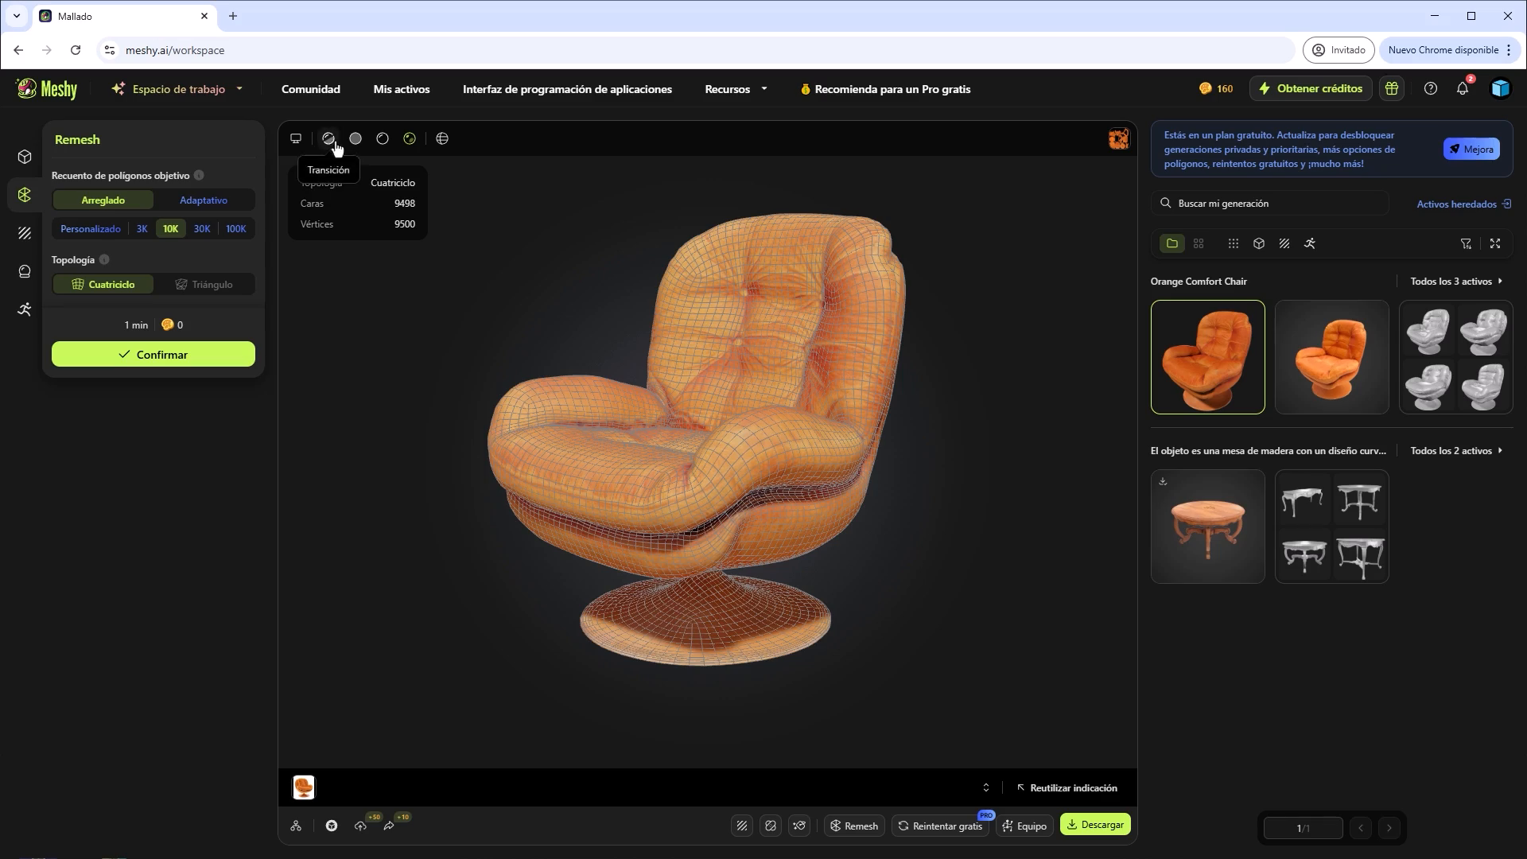
{"action": "left_click", "coordinate": [356, 139]}
{"action": "mouse_move", "coordinate": [648, 370]}
{"action": "left_mouse_down"}
{"action": "mouse_move", "coordinate": [637, 557]}
{"action": "mouse_move", "coordinate": [737, 433]}
{"action": "mouse_move", "coordinate": [704, 414]}
{"action": "mouse_move", "coordinate": [658, 440]}
{"action": "mouse_move", "coordinate": [723, 422]}
{"action": "mouse_move", "coordinate": [764, 376]}
{"action": "mouse_move", "coordinate": [904, 343]}
{"action": "mouse_move", "coordinate": [968, 429]}
{"action": "mouse_move", "coordinate": [948, 395]}
{"action": "mouse_move", "coordinate": [986, 507]}
{"action": "mouse_move", "coordinate": [1098, 481]}
{"action": "mouse_move", "coordinate": [1190, 497]}
{"action": "mouse_move", "coordinate": [1268, 463]}
{"action": "mouse_move", "coordinate": [1265, 451]}
{"action": "left_mouse_up"}
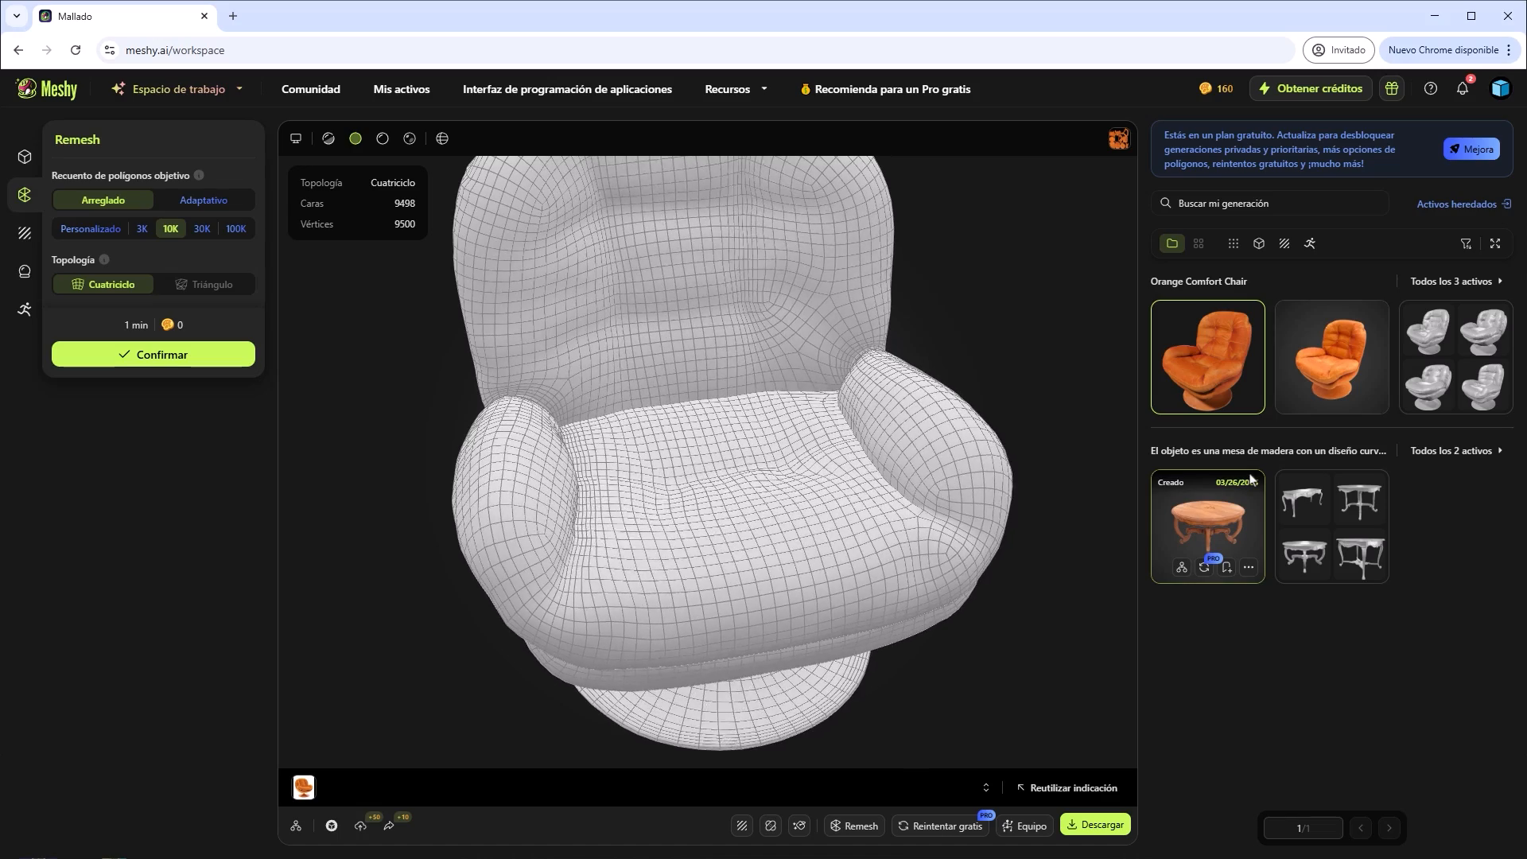
{"action": "left_click_drag", "start_coordinate": [777, 297], "coordinate": [768, 341]}
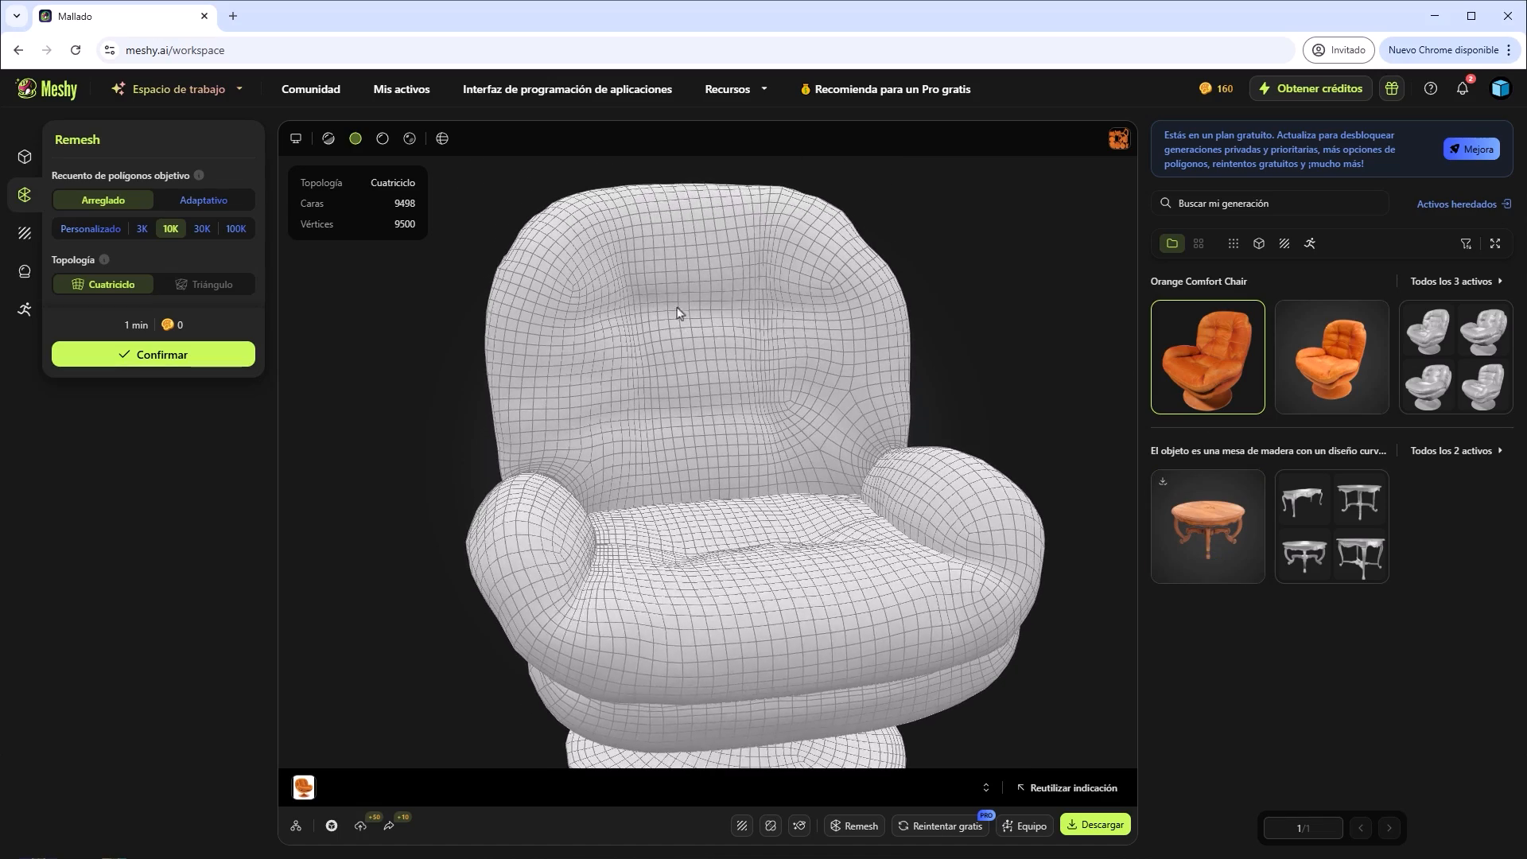
{"action": "scroll", "coordinate": [664, 302], "scroll_direction": "up", "scroll_amount": 3}
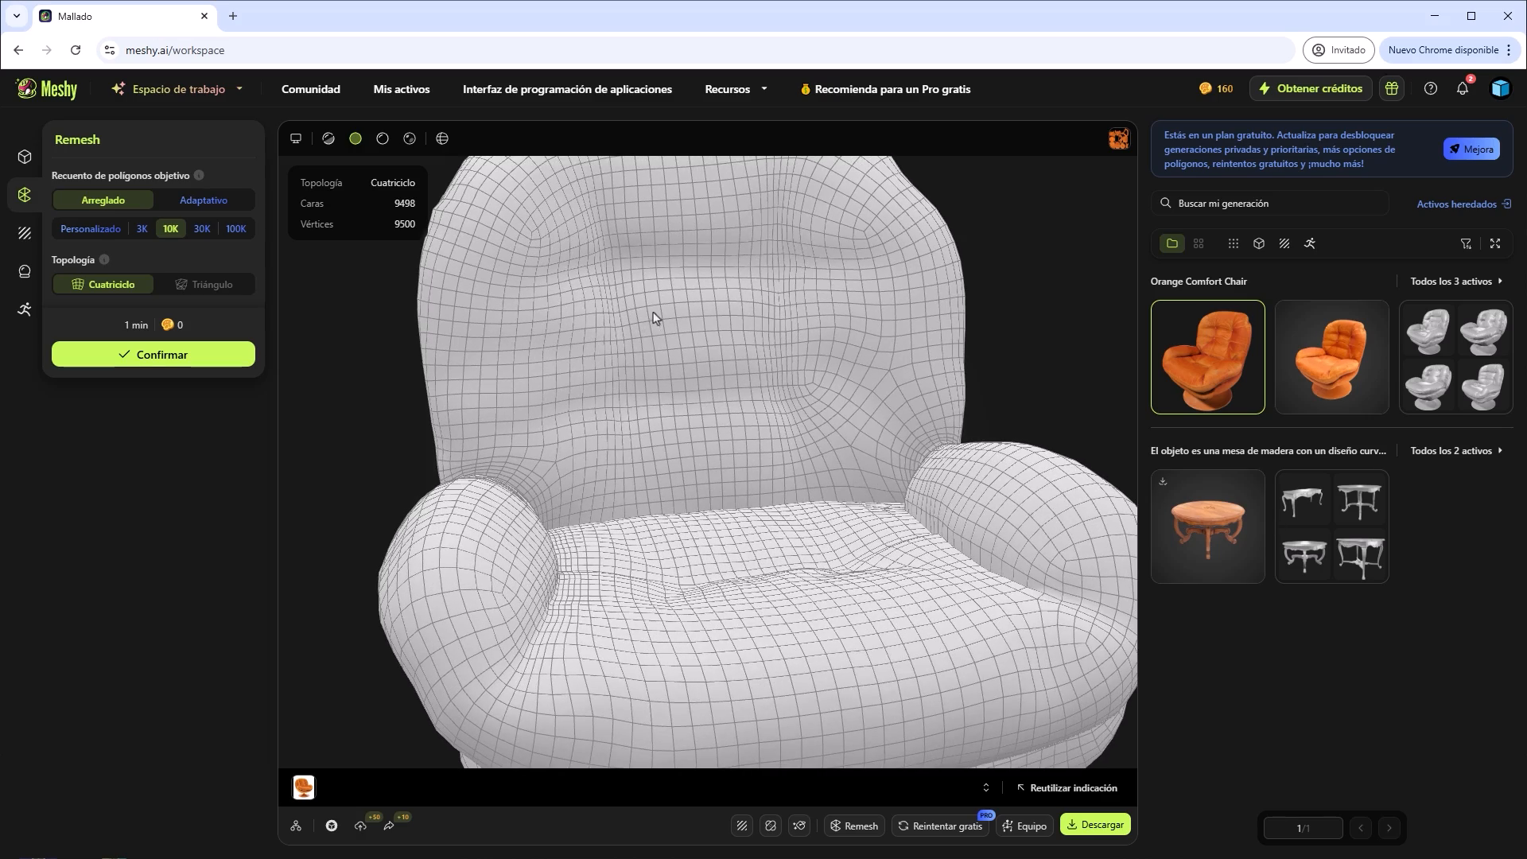
{"action": "left_click_drag", "start_coordinate": [657, 298], "coordinate": [627, 287]}
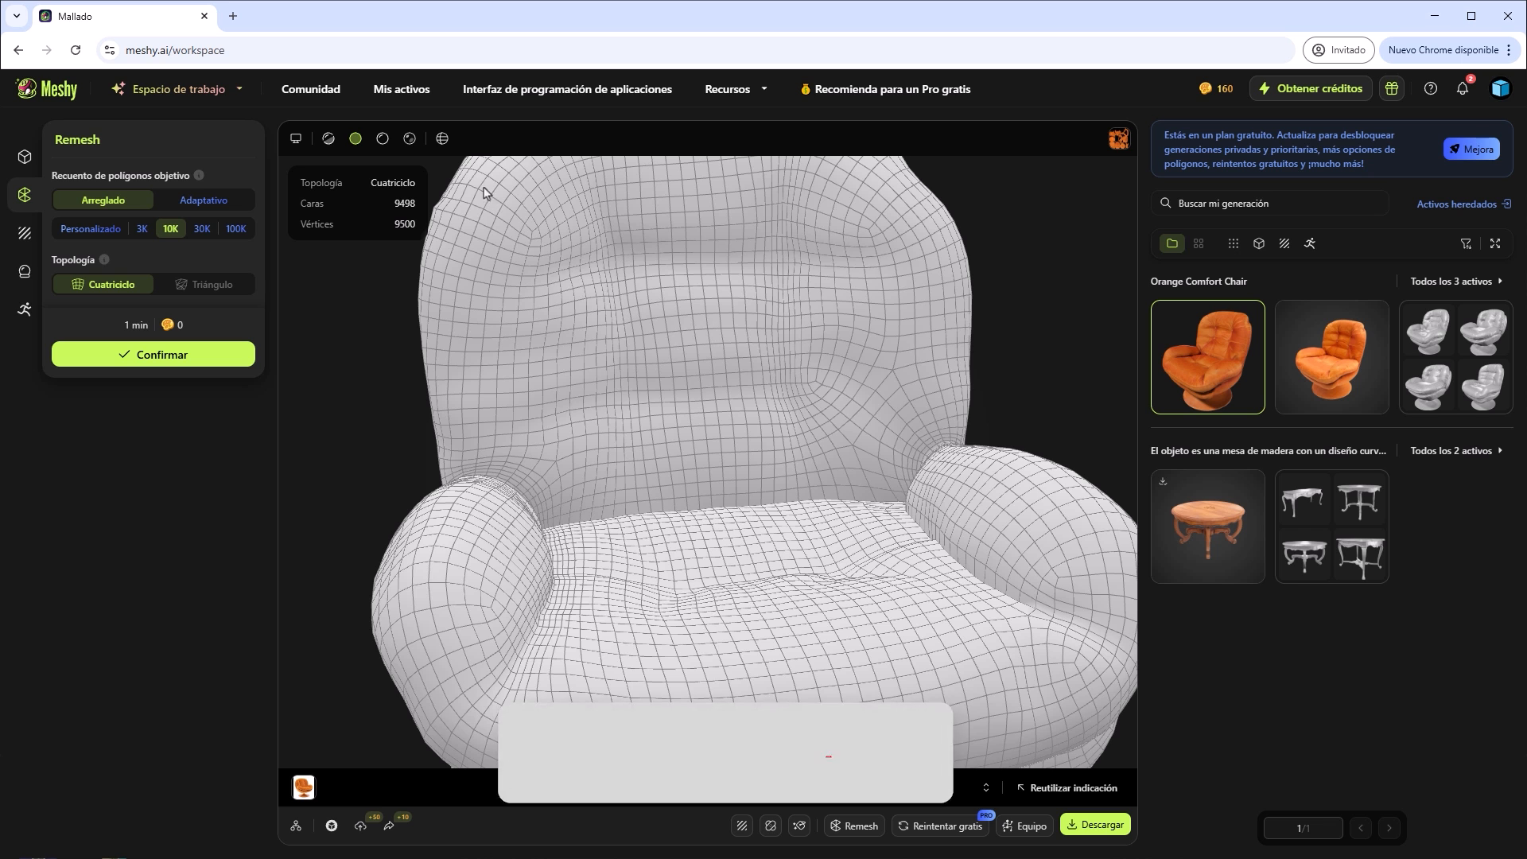
Hide the wireframe, switch the remeshed chair to material preview, and inspect its texture from several angles.
{"action": "left_click", "coordinate": [442, 139]}
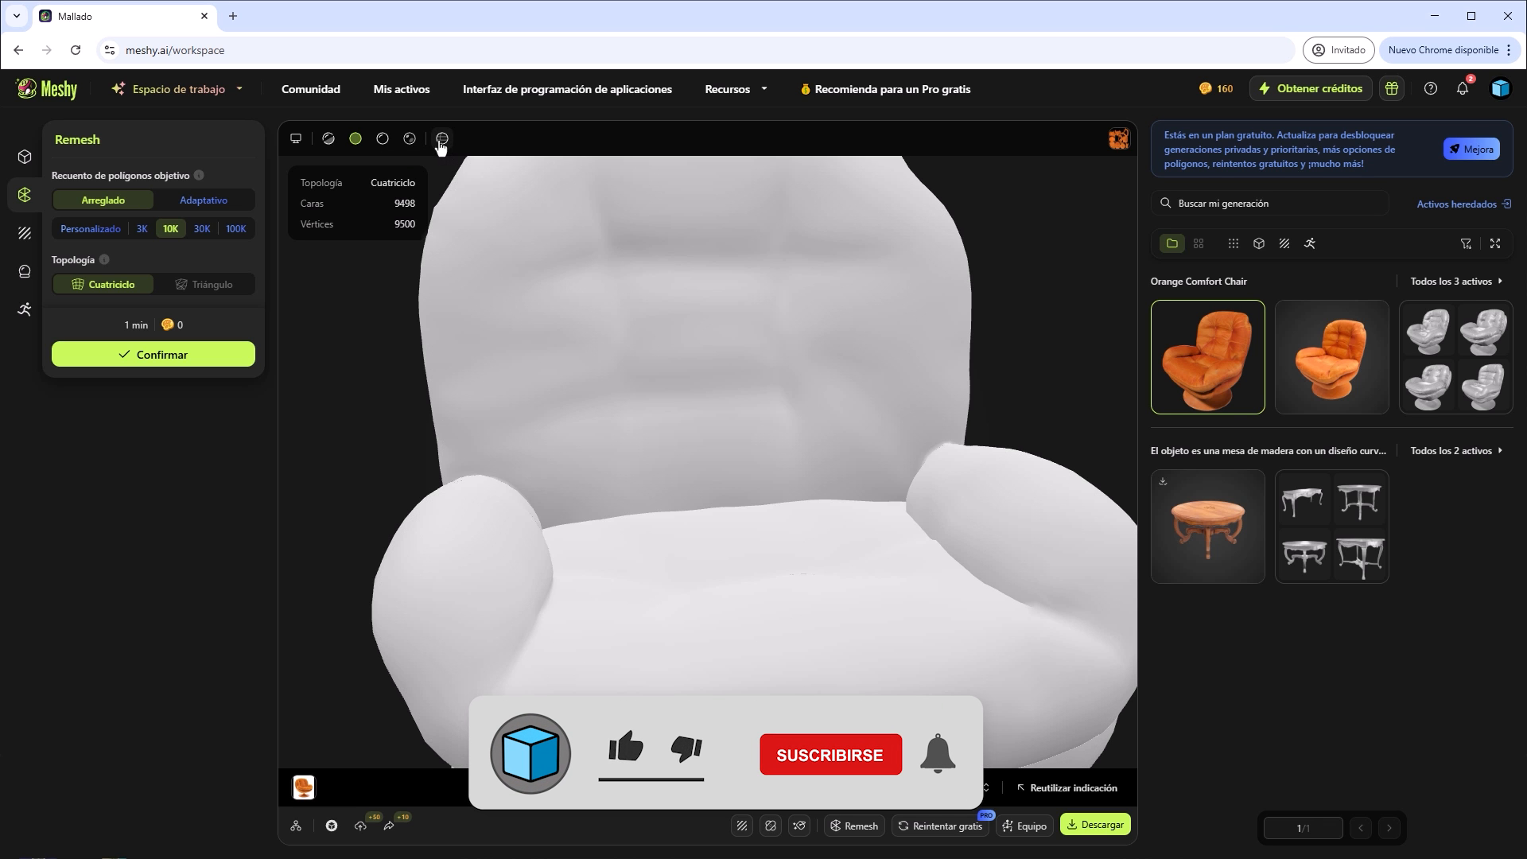
{"action": "left_click", "coordinate": [384, 141]}
{"action": "left_click_drag", "start_coordinate": [590, 306], "coordinate": [562, 442]}
{"action": "scroll", "coordinate": [744, 411], "scroll_direction": "down", "scroll_amount": 5}
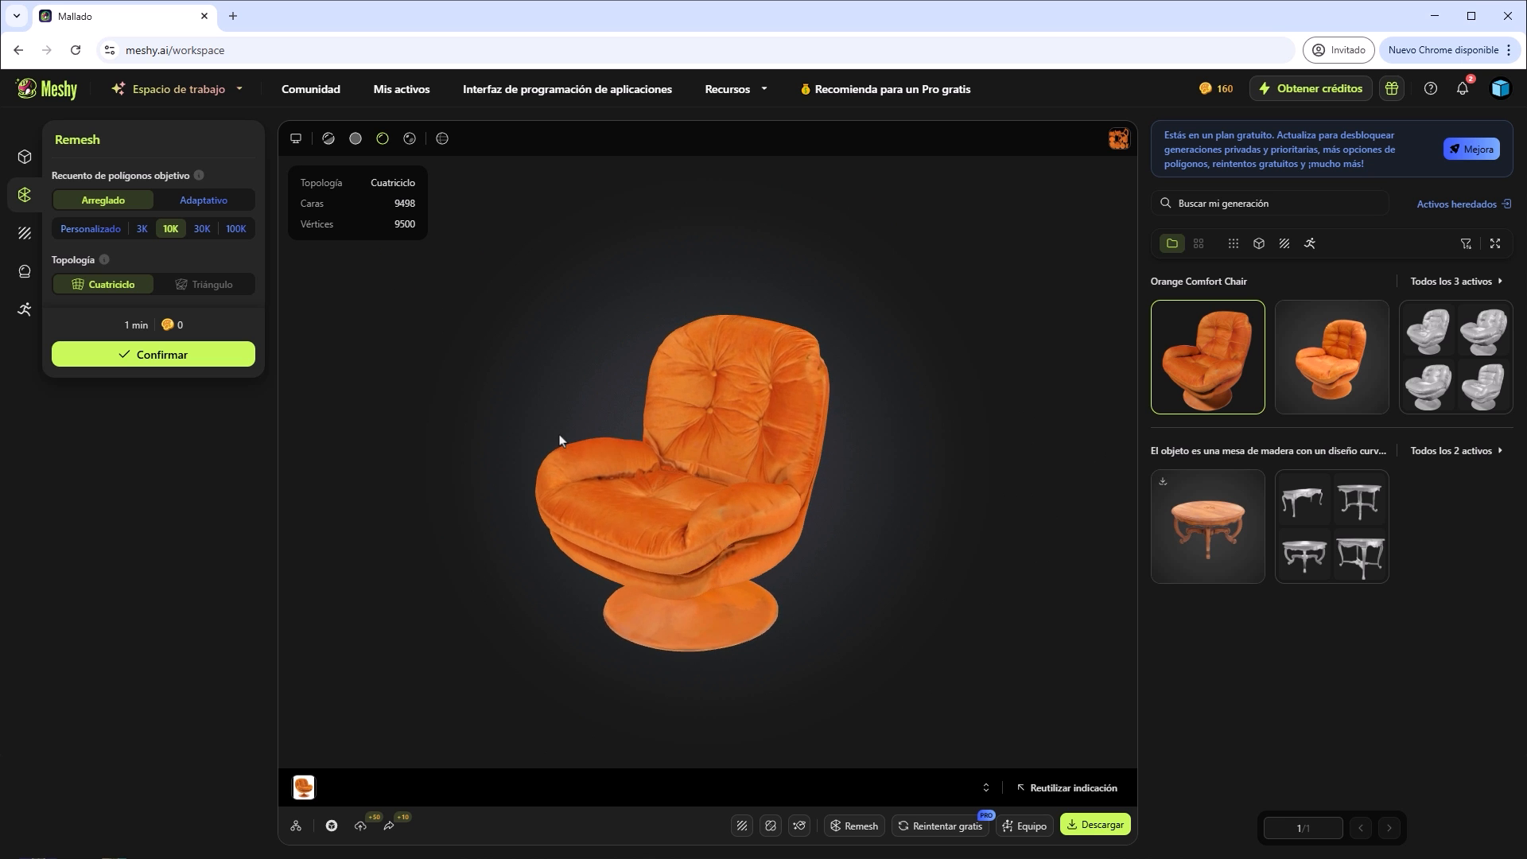
{"action": "scroll", "coordinate": [674, 461], "scroll_direction": "up", "scroll_amount": 5}
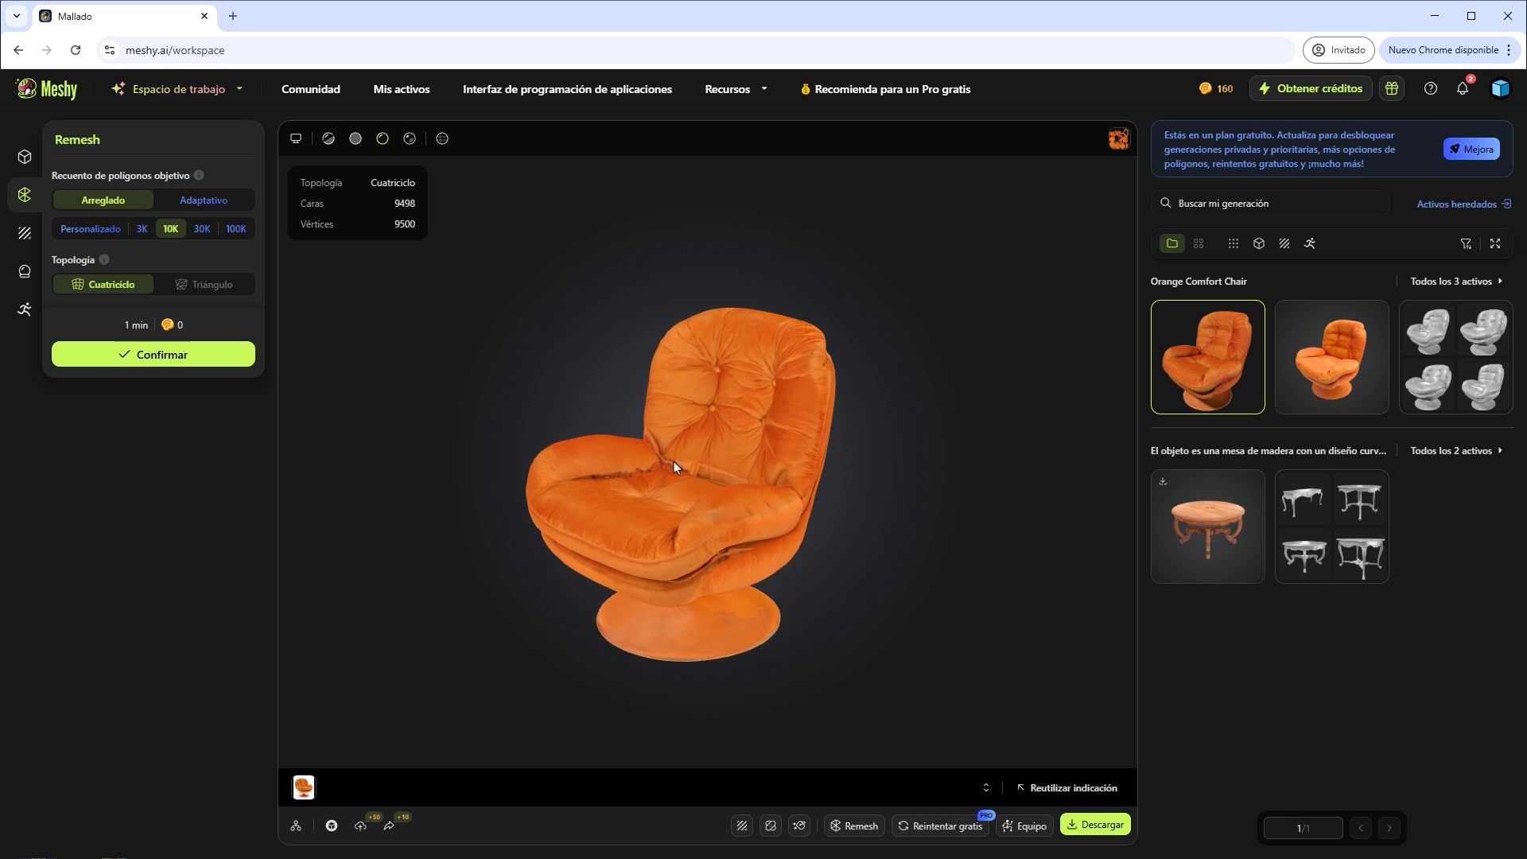
{"action": "left_click_drag", "start_coordinate": [753, 497], "coordinate": [773, 482]}
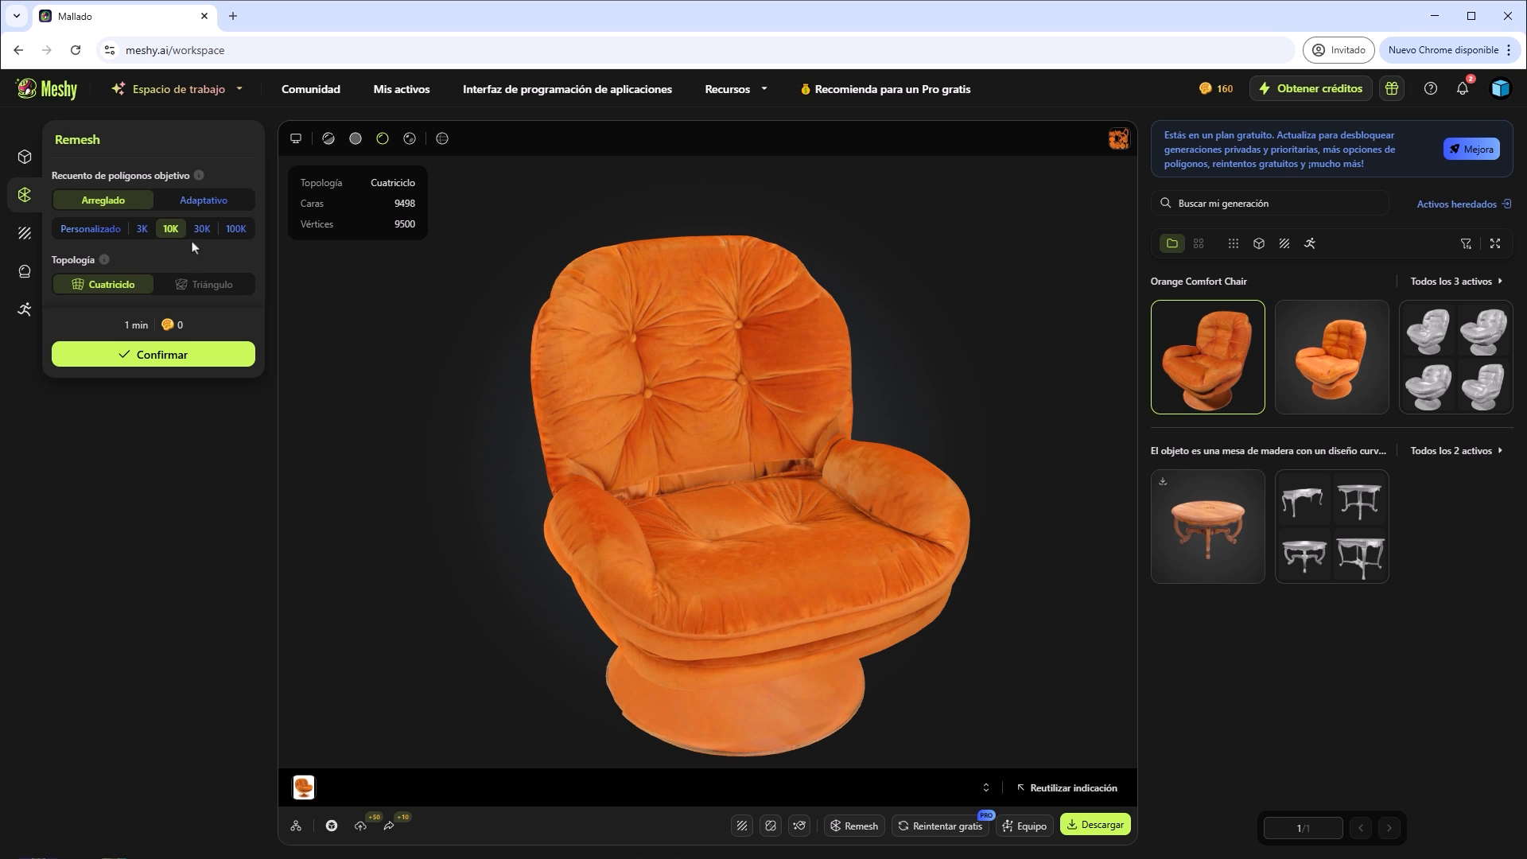
{"action": "left_click_drag", "start_coordinate": [652, 393], "coordinate": [818, 419]}
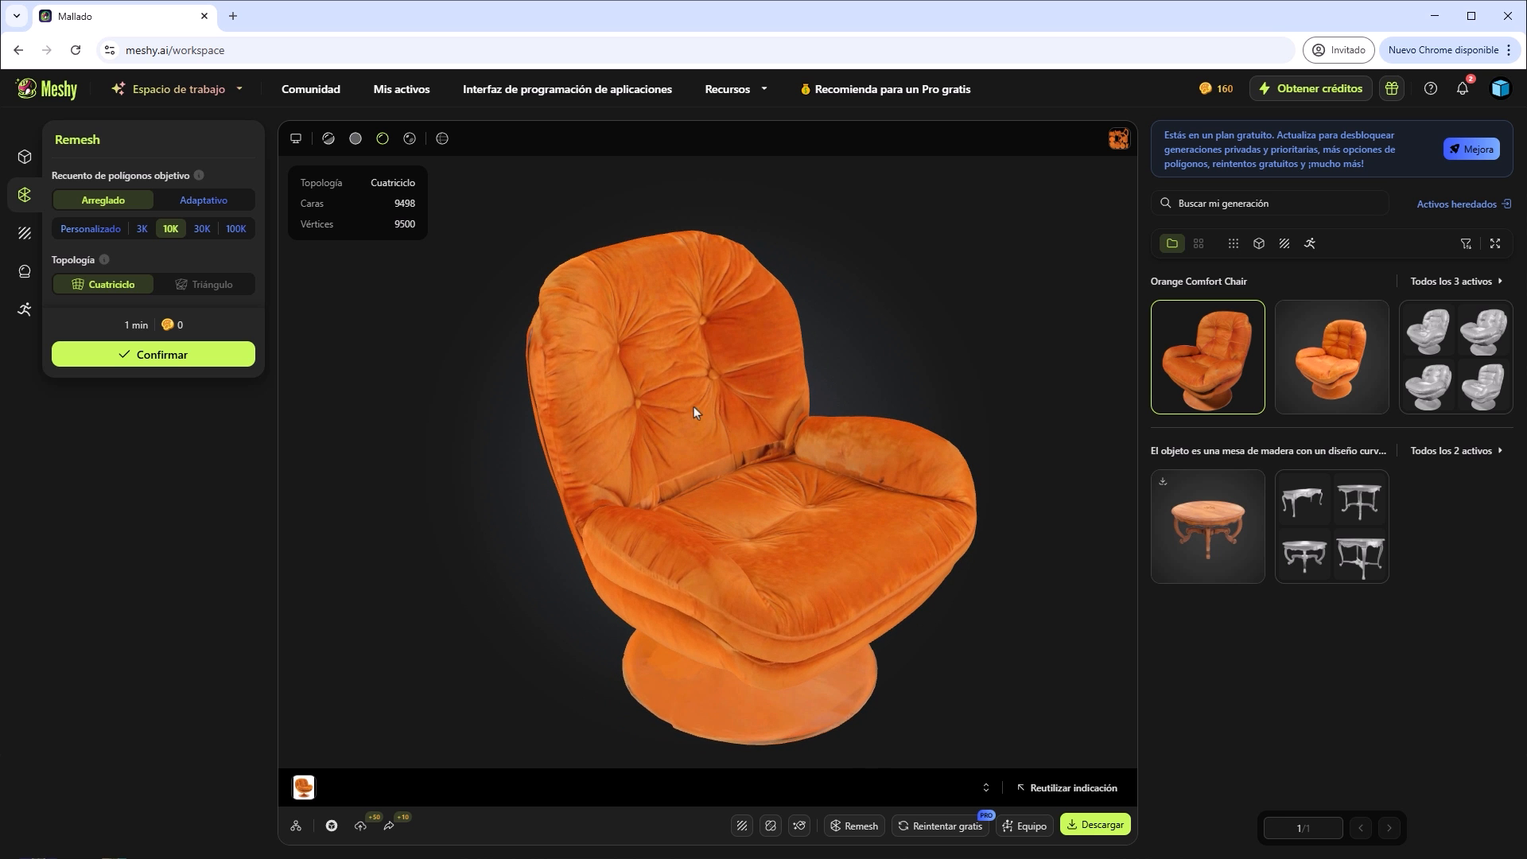
{"action": "left_click_drag", "start_coordinate": [726, 418], "coordinate": [832, 432]}
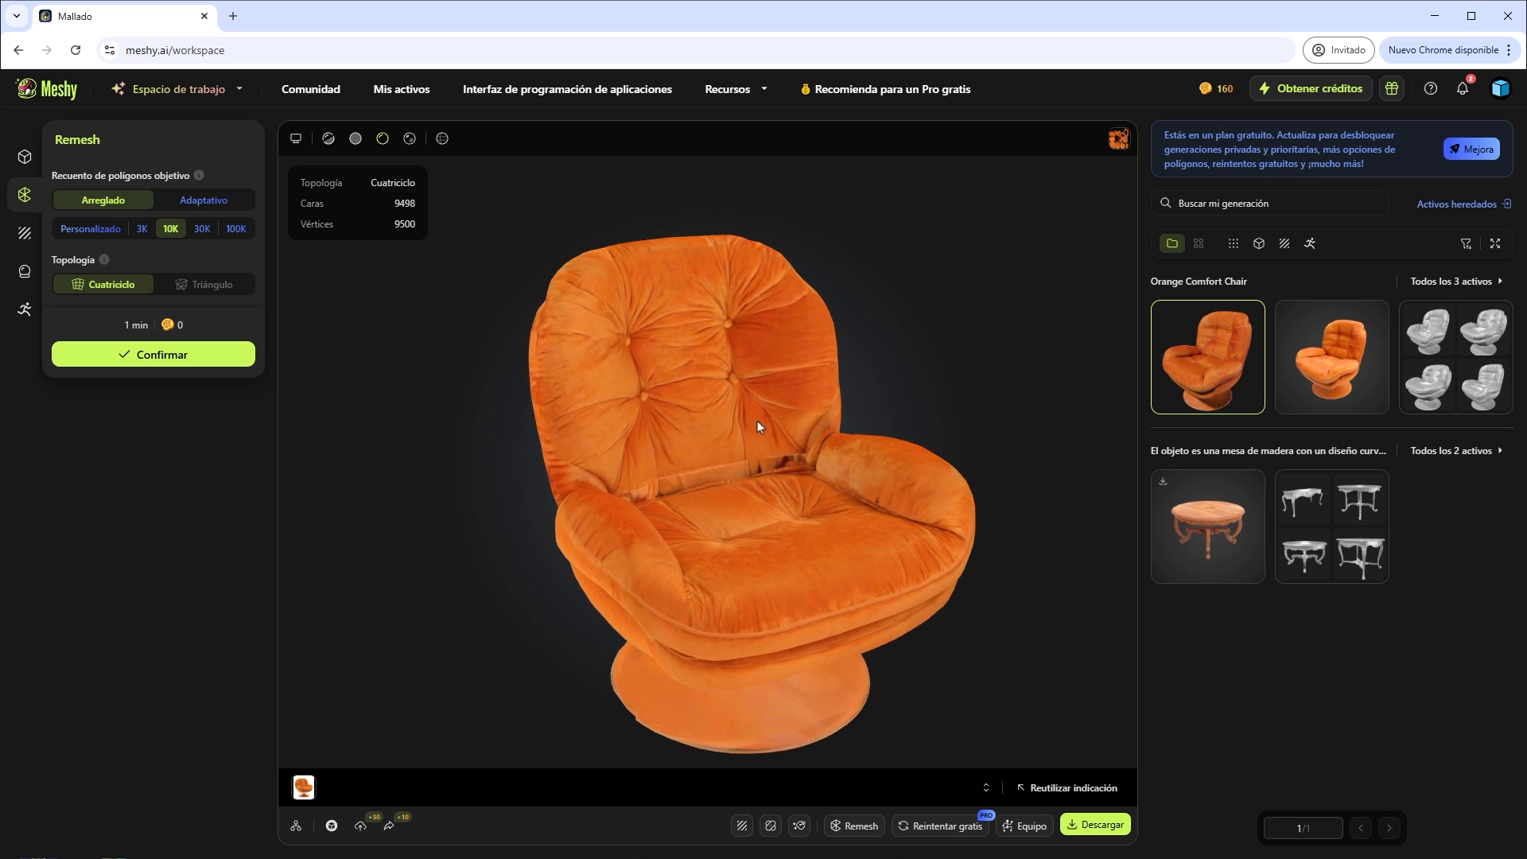
Review the text and image input options for retexturing the remeshed chair.
{"action": "left_click", "coordinate": [24, 237]}
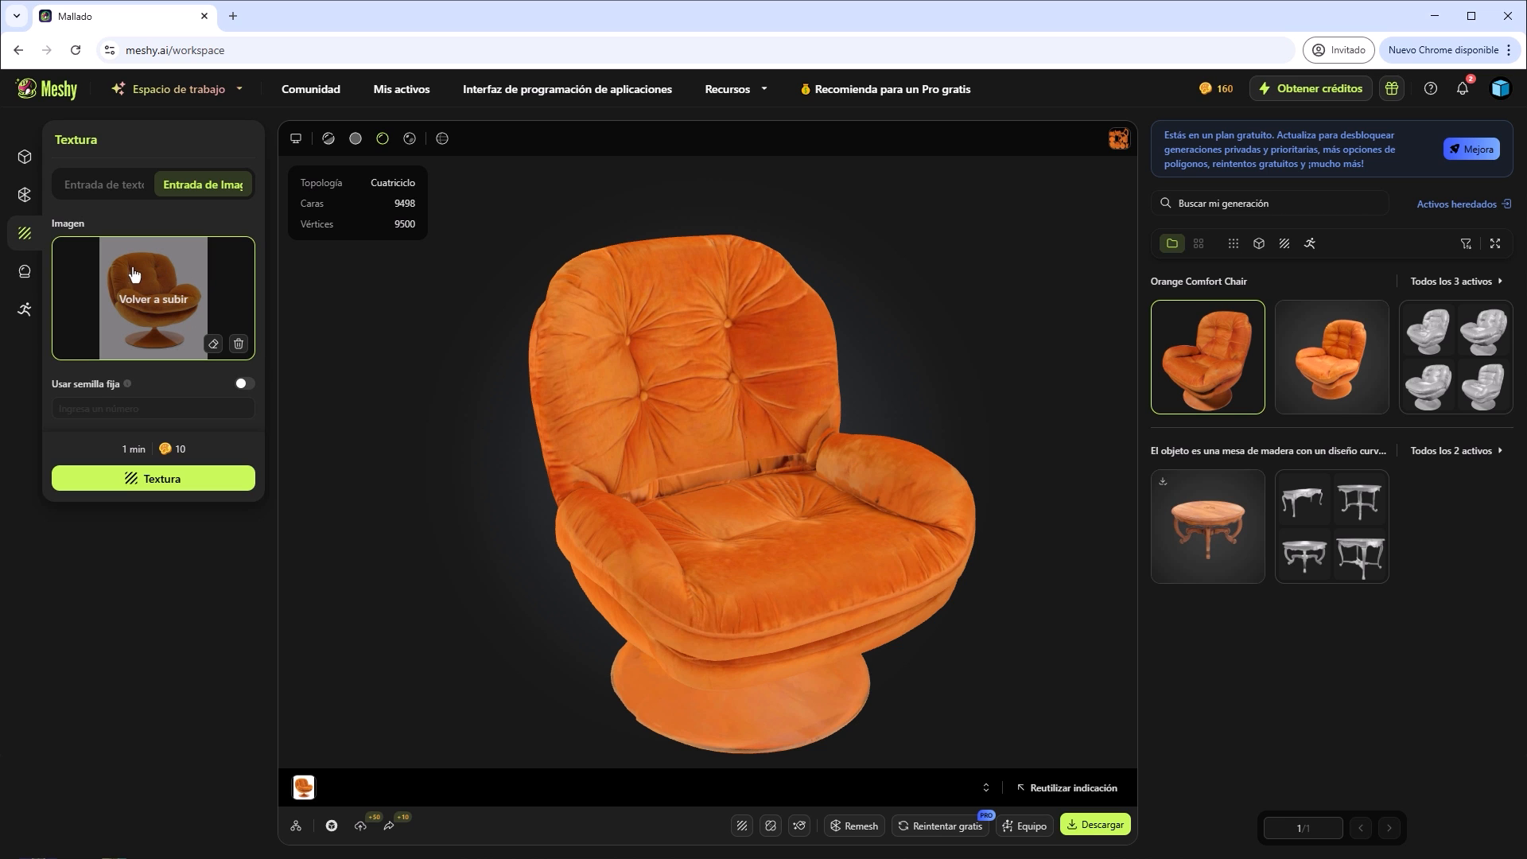
{"action": "left_click", "coordinate": [96, 191]}
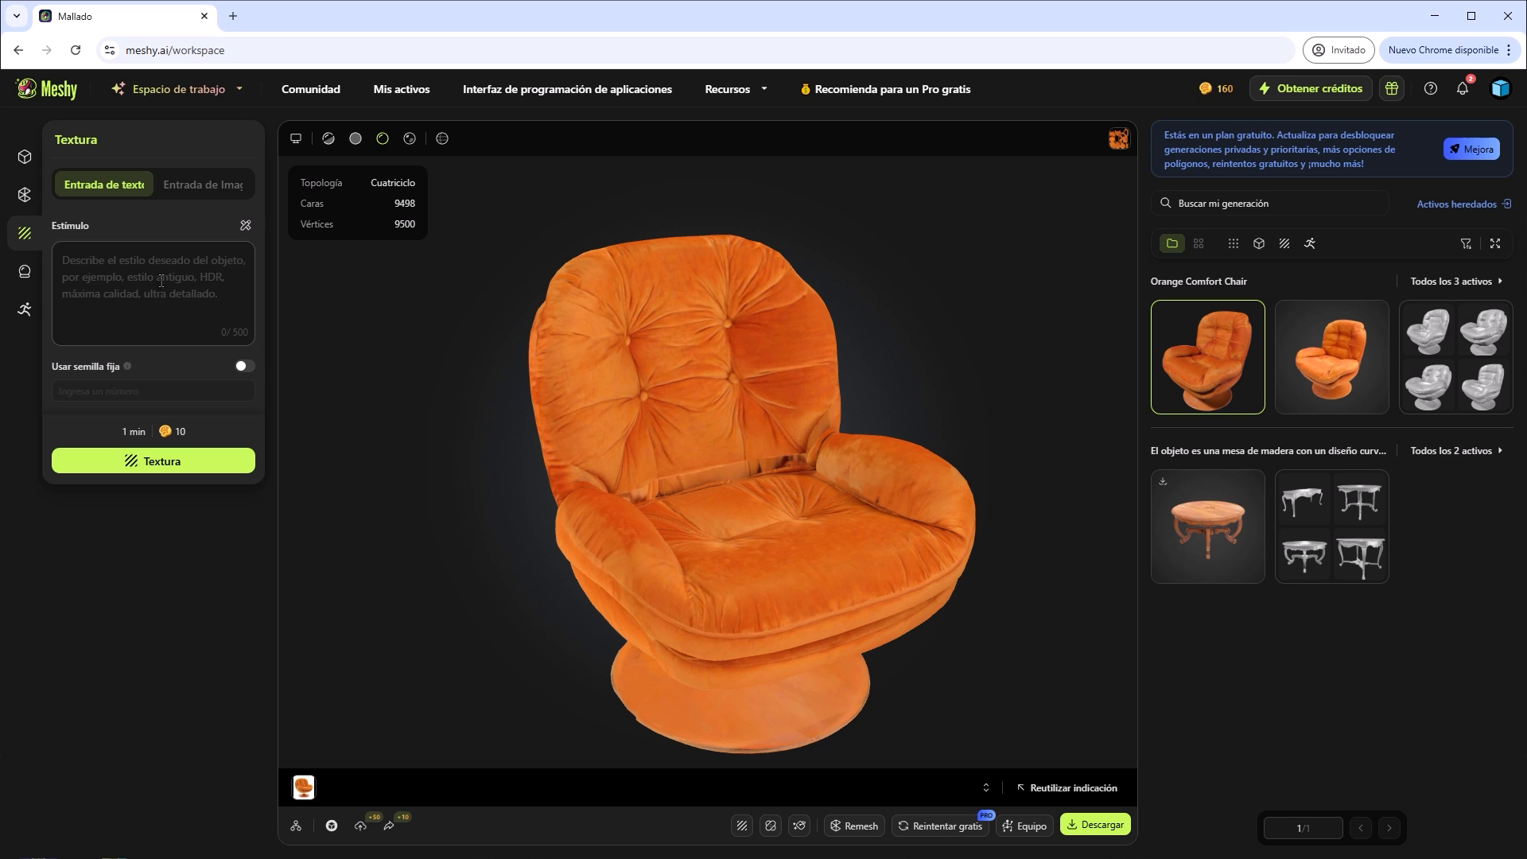
{"action": "left_click", "coordinate": [202, 185]}
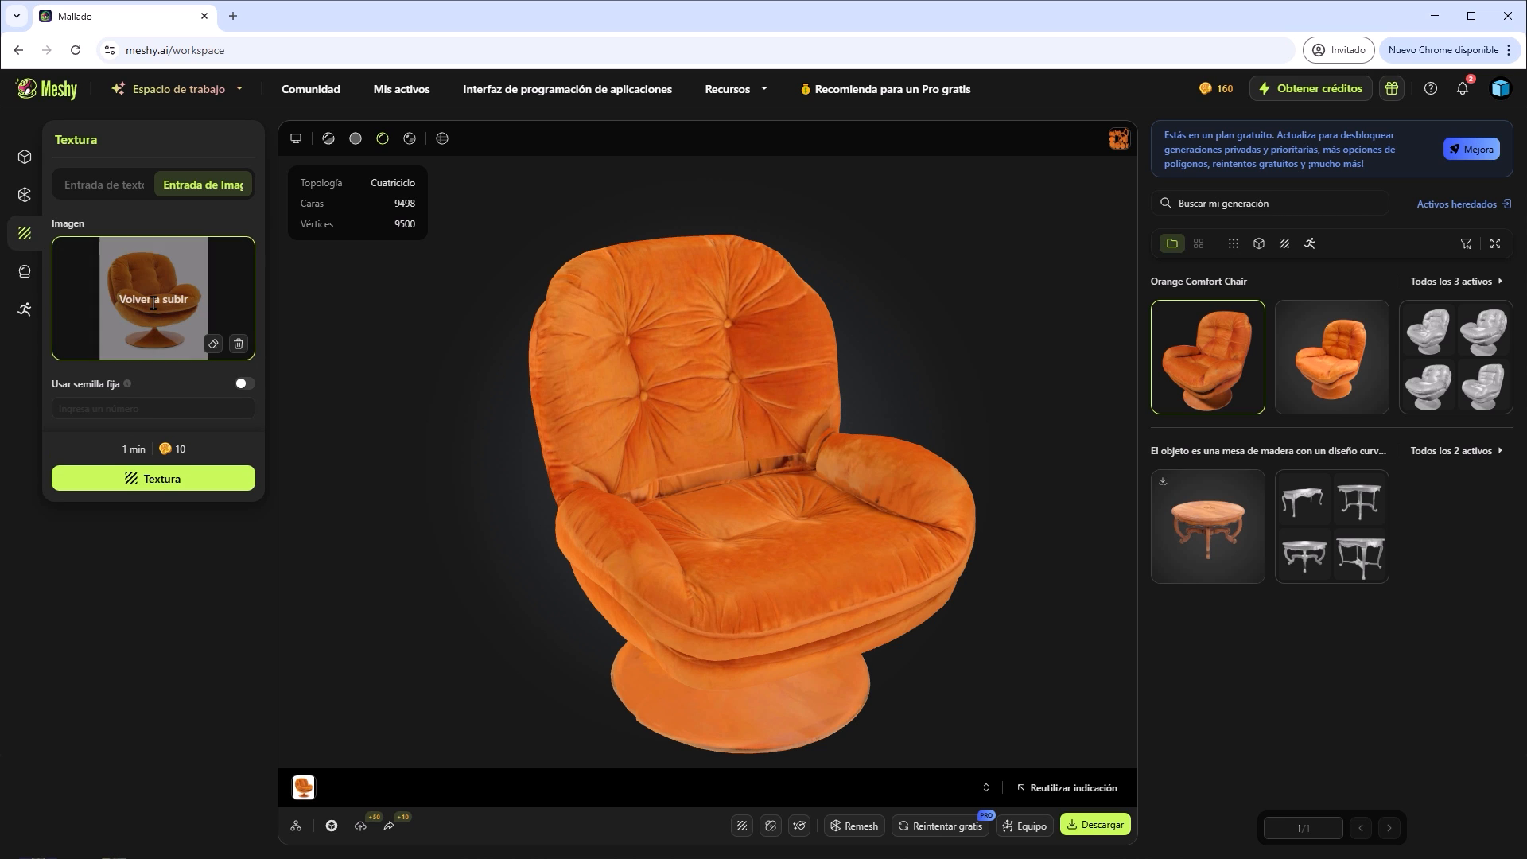
Review the Stylize art styles for the chair and view its albedo texture map.
{"action": "left_click", "coordinate": [25, 275]}
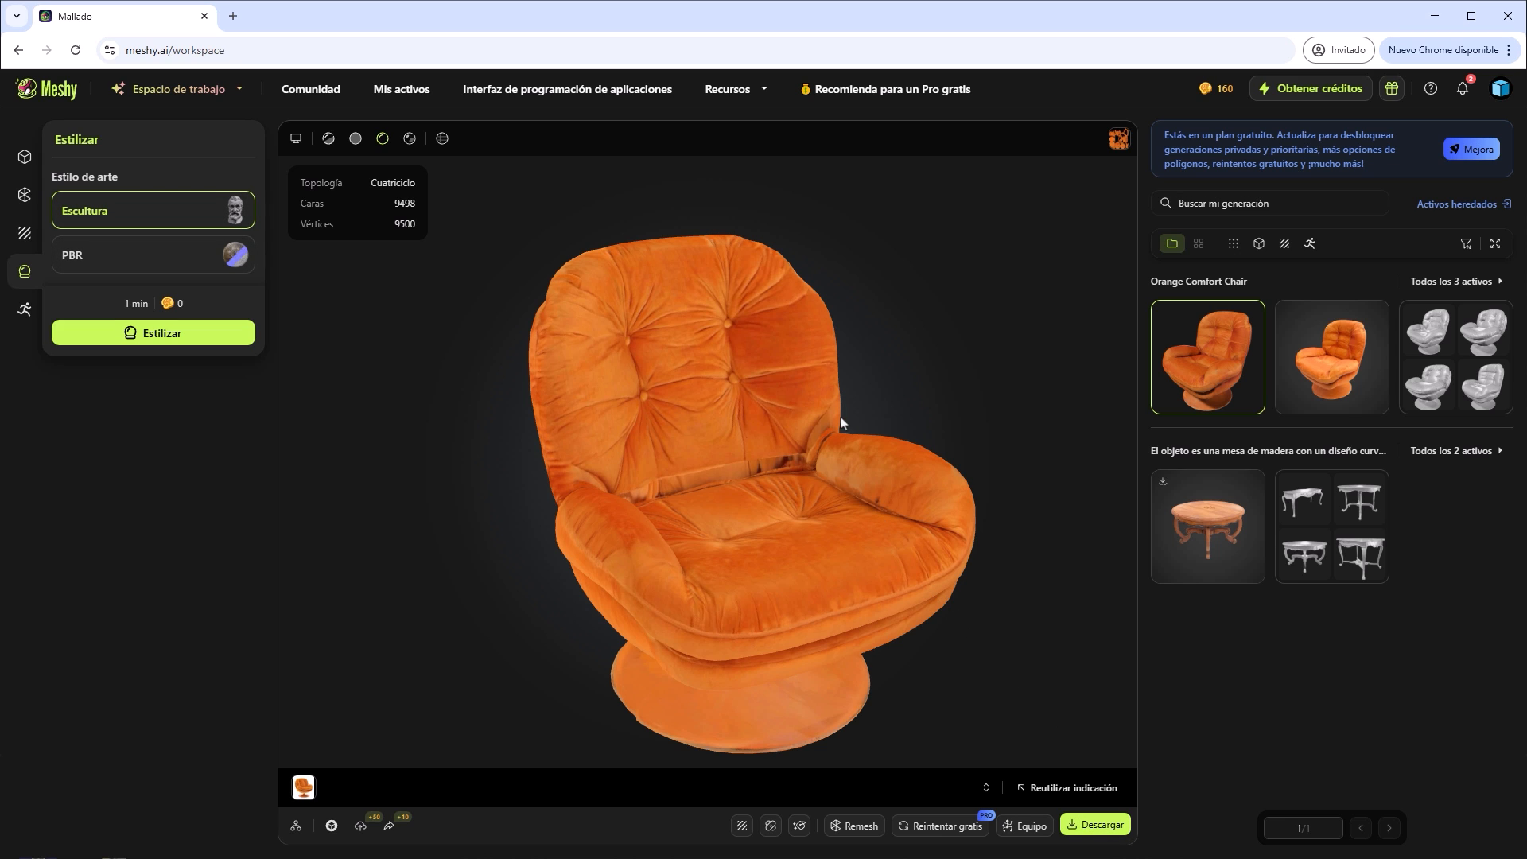
{"action": "left_click", "coordinate": [1119, 139]}
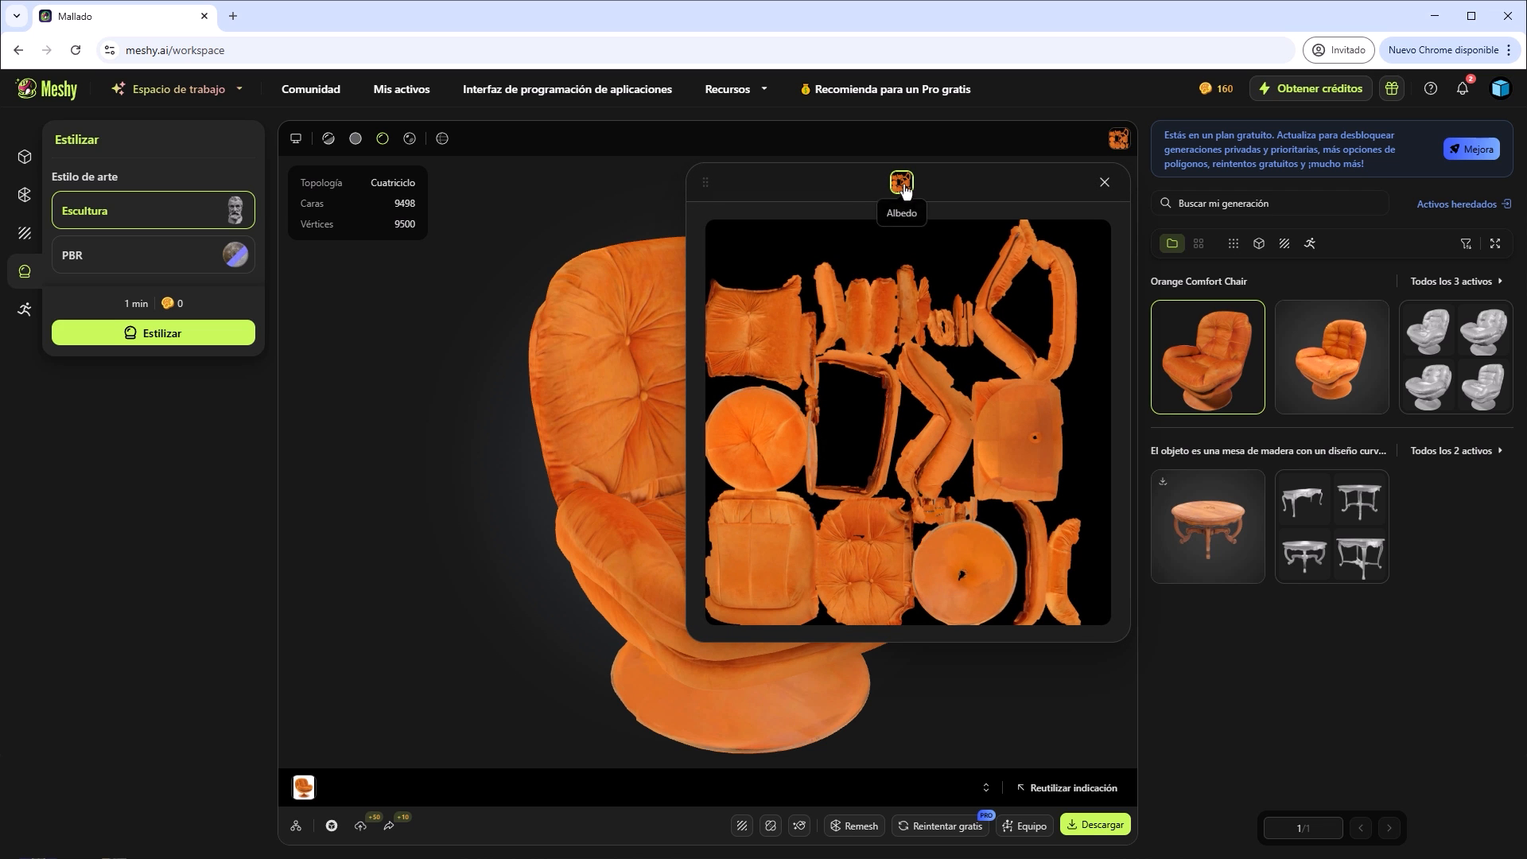
{"action": "left_click", "coordinate": [1105, 182]}
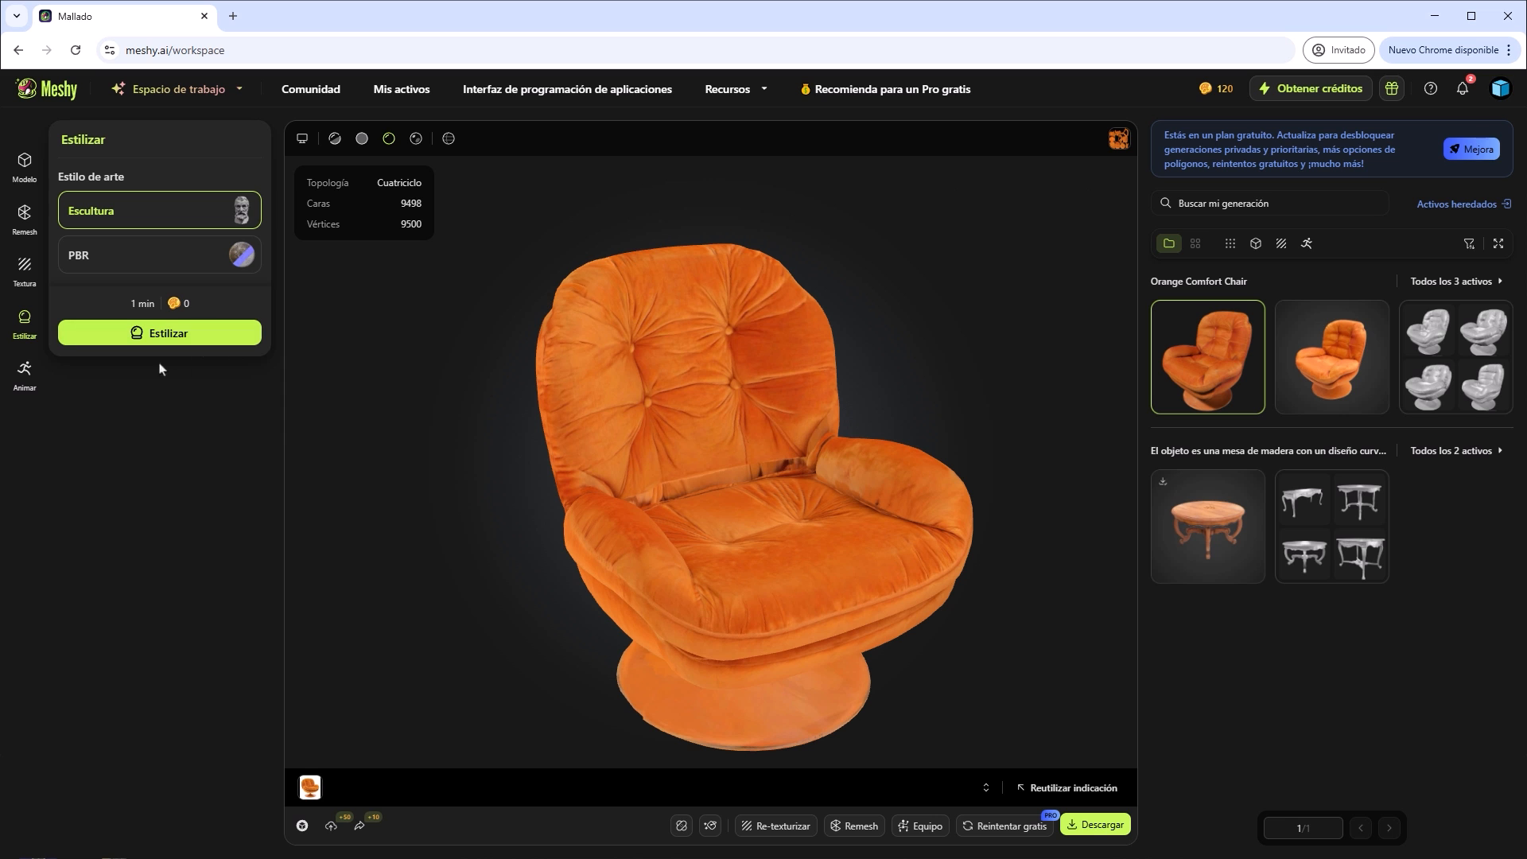
Set up an Image to 3D model from the boxer picture, named Boxer Character Illustration, and generate its drafts.
{"action": "left_click", "coordinate": [25, 374]}
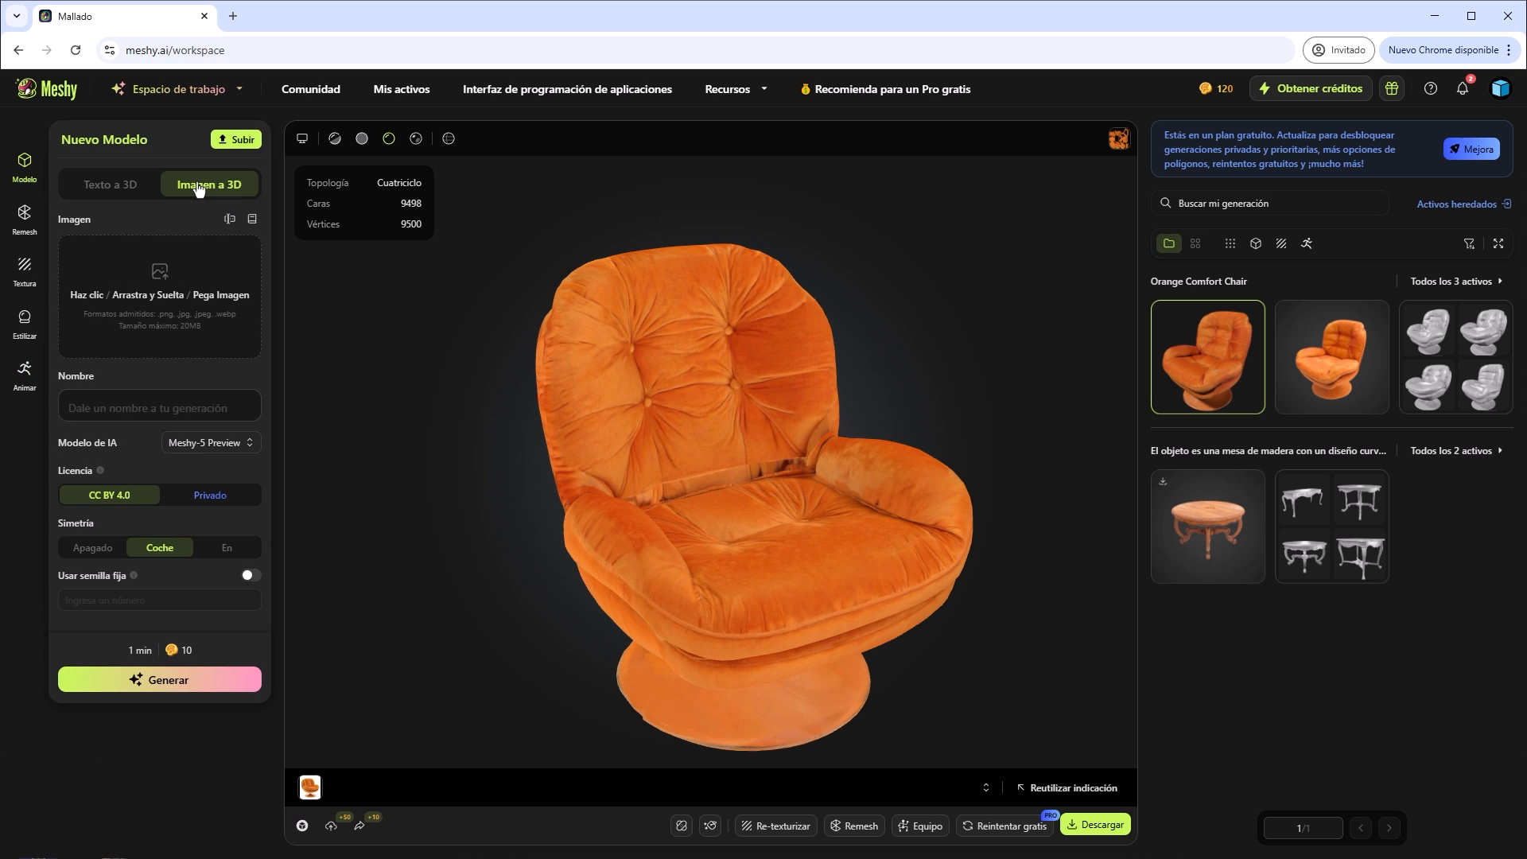
{"action": "left_click", "coordinate": [195, 683]}
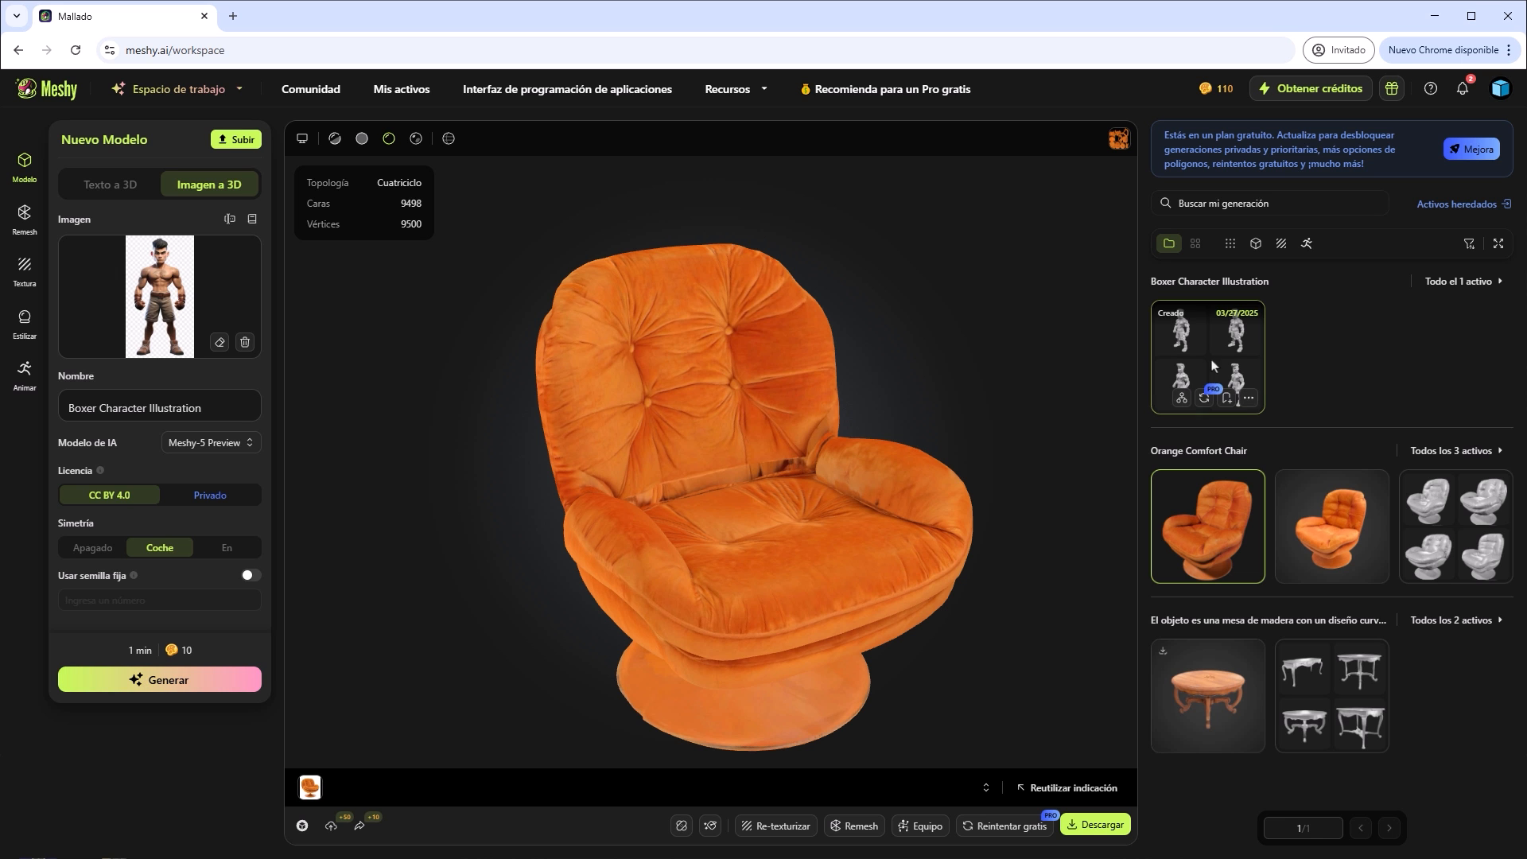
Generate the first boxer draft with default polygon count and texture enabled, and open the textured character.
{"action": "left_click", "coordinate": [302, 173]}
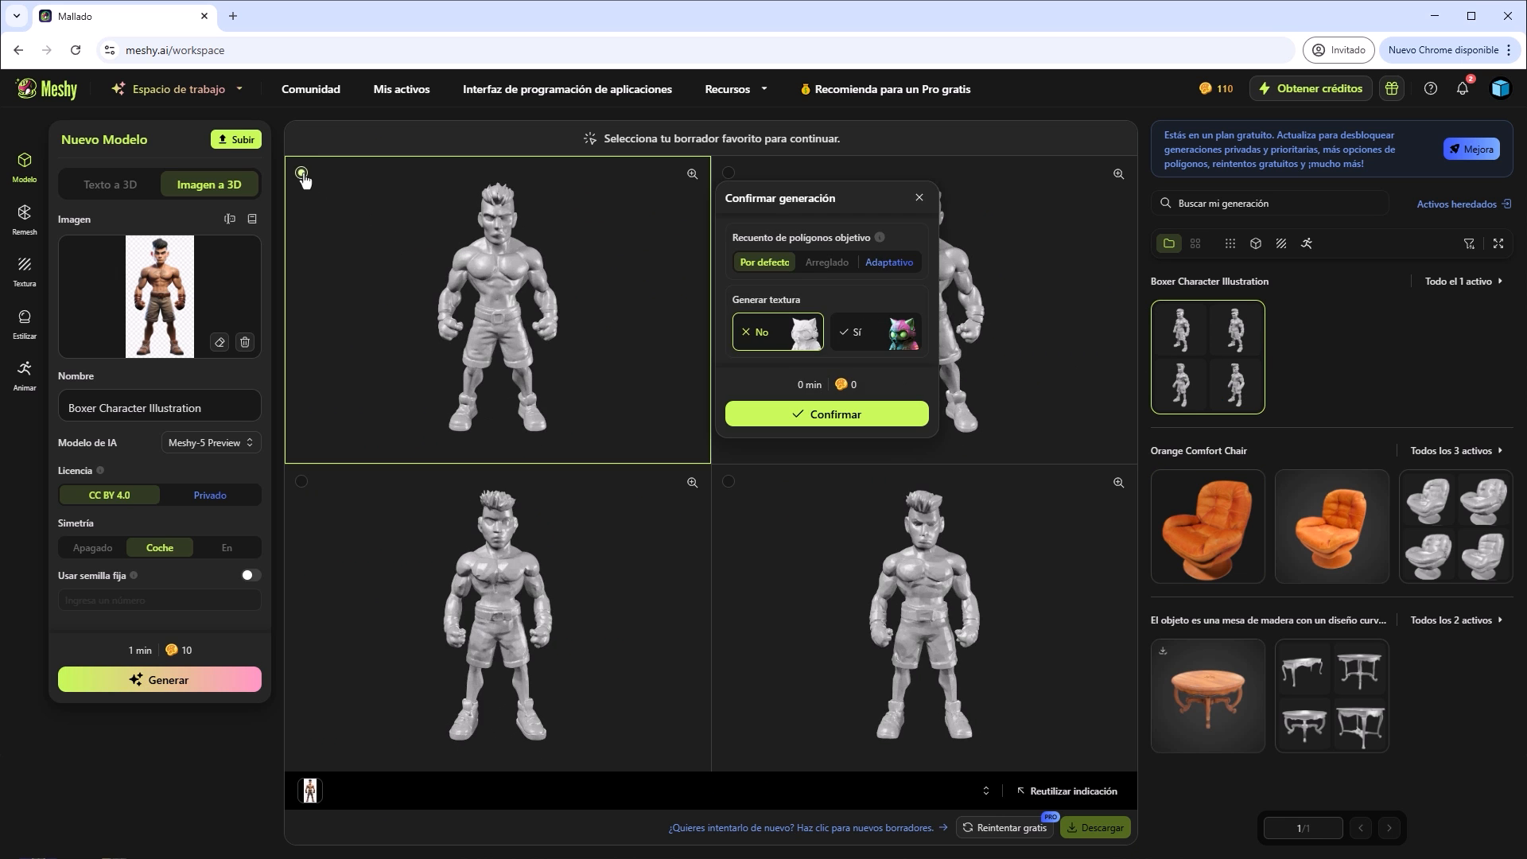
{"action": "left_click", "coordinate": [827, 414]}
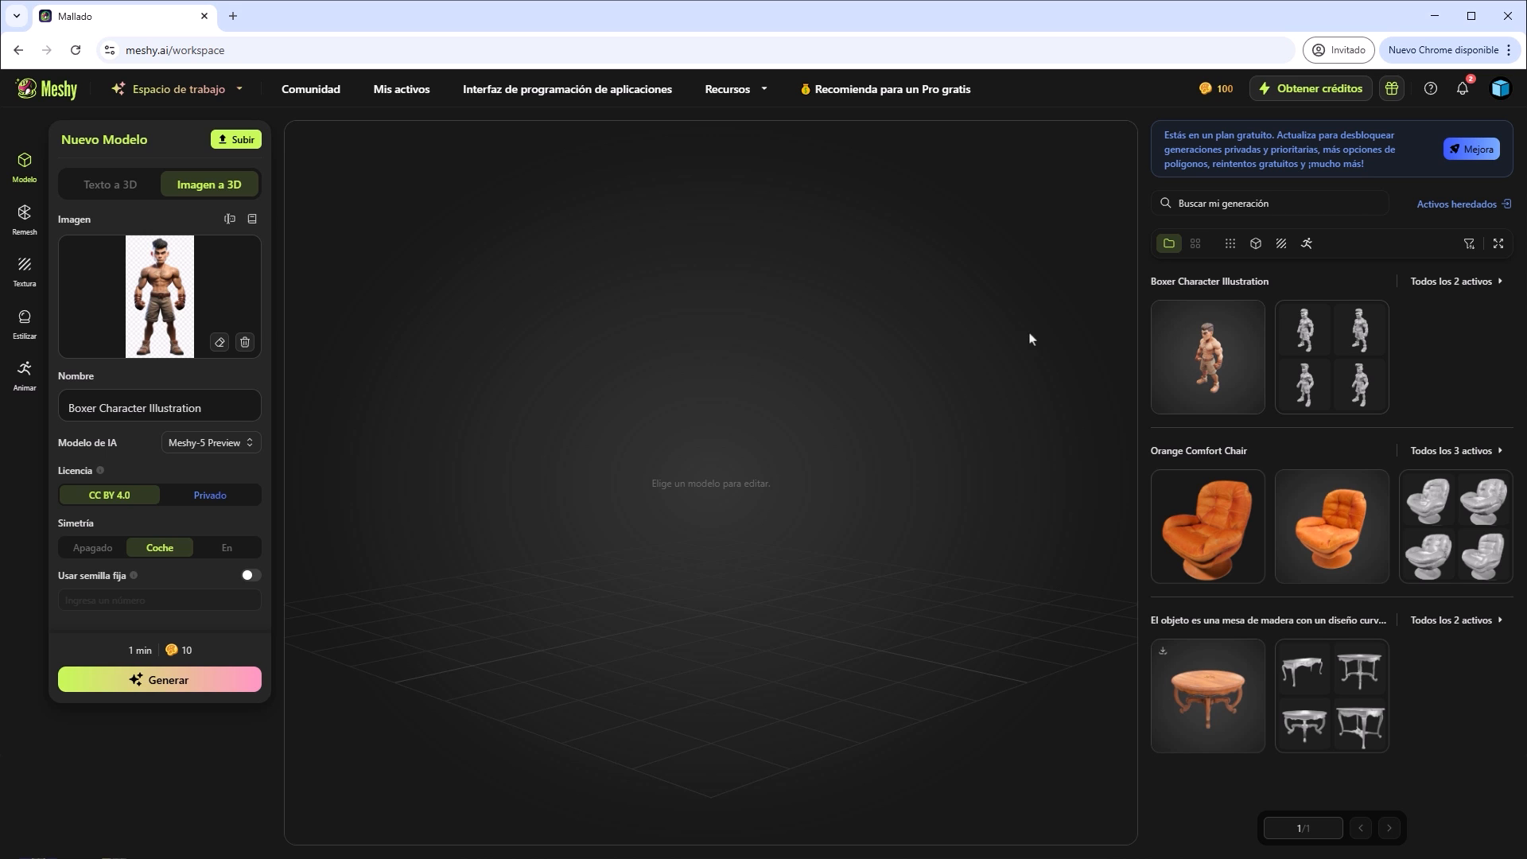
{"action": "left_click", "coordinate": [1221, 353]}
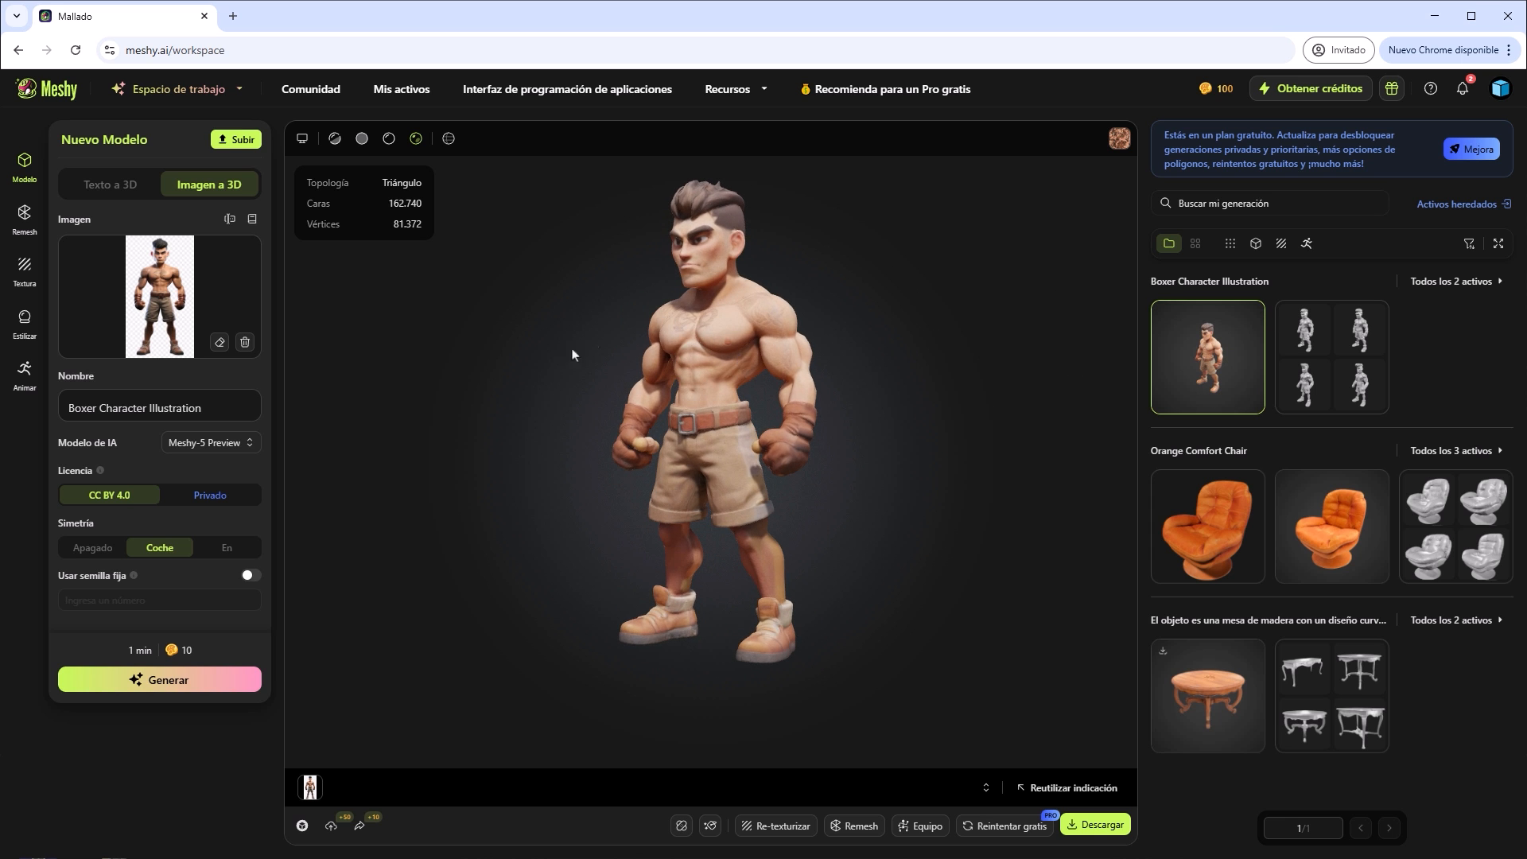
Start rigging the boxer for animation with the Humanoide character type and proceed to its rotation and height settings.
{"action": "left_click", "coordinate": [25, 374]}
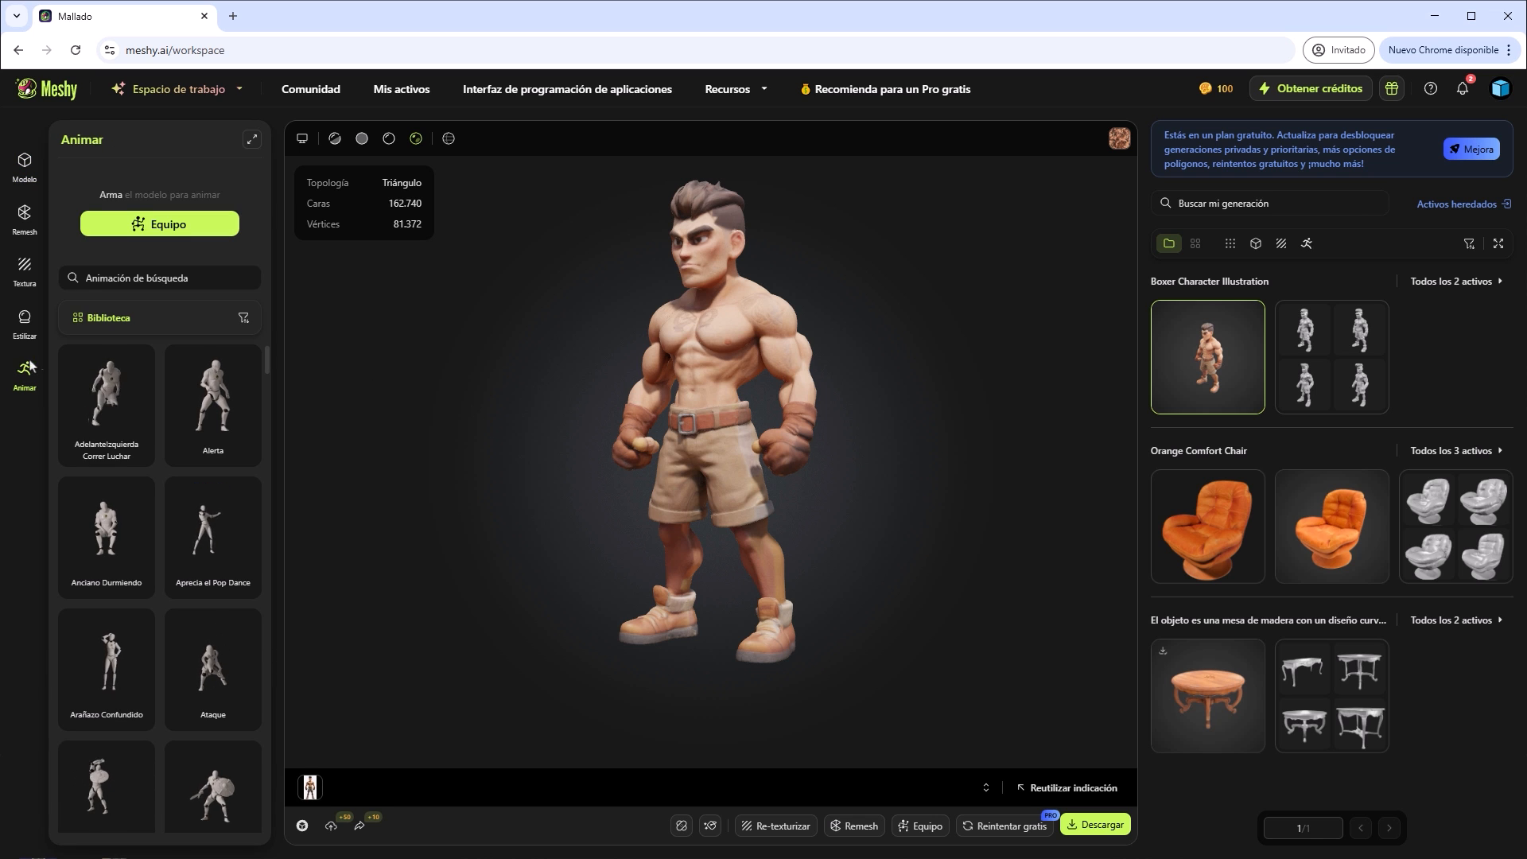
{"action": "left_click", "coordinate": [173, 233]}
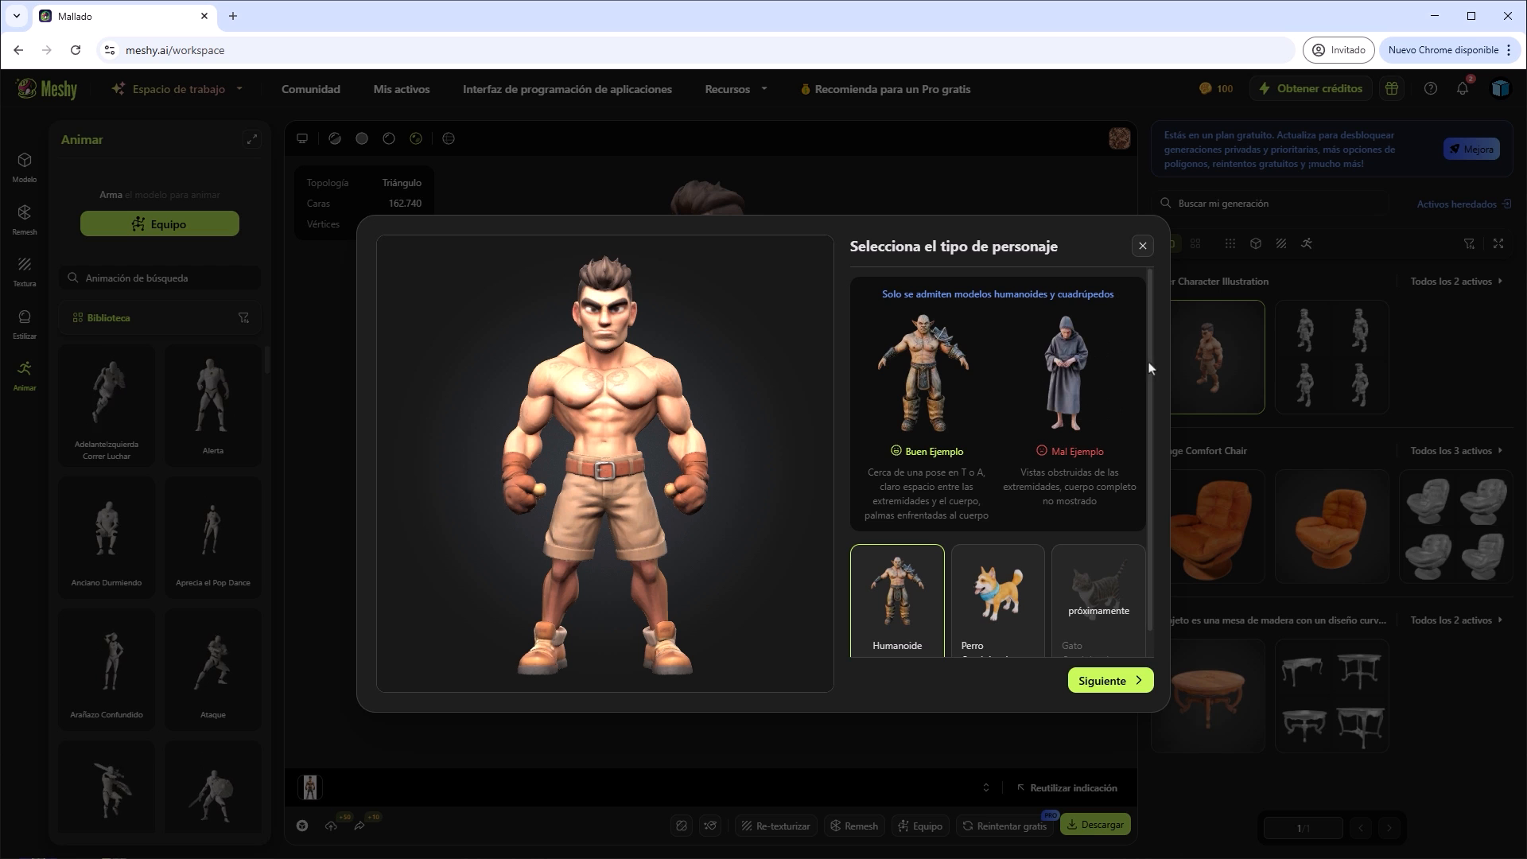
{"action": "scroll", "coordinate": [1150, 398], "scroll_direction": "down", "scroll_amount": 1}
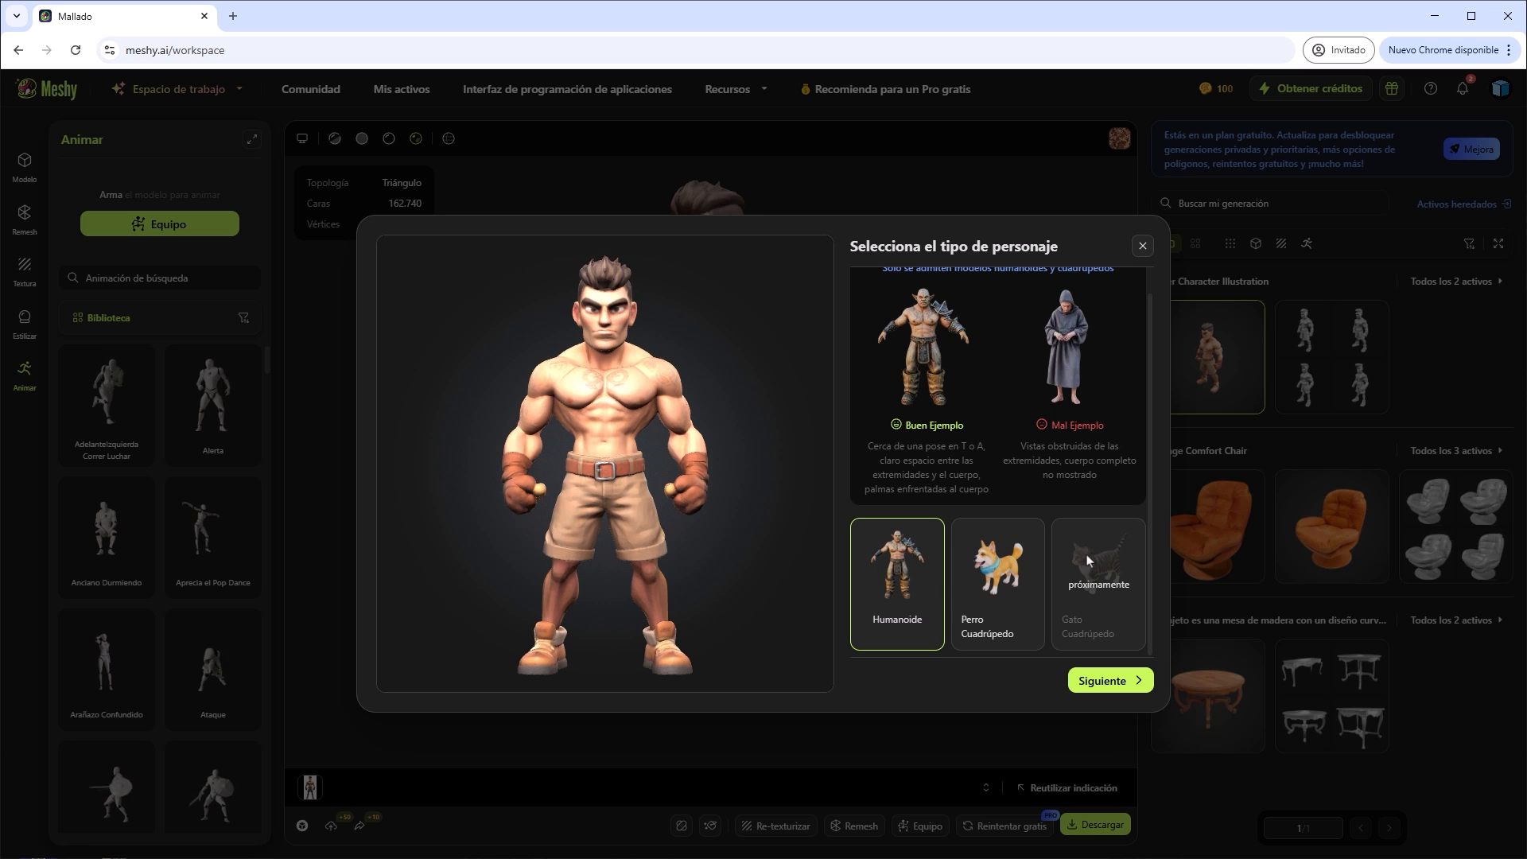
{"action": "left_click", "coordinate": [1106, 685]}
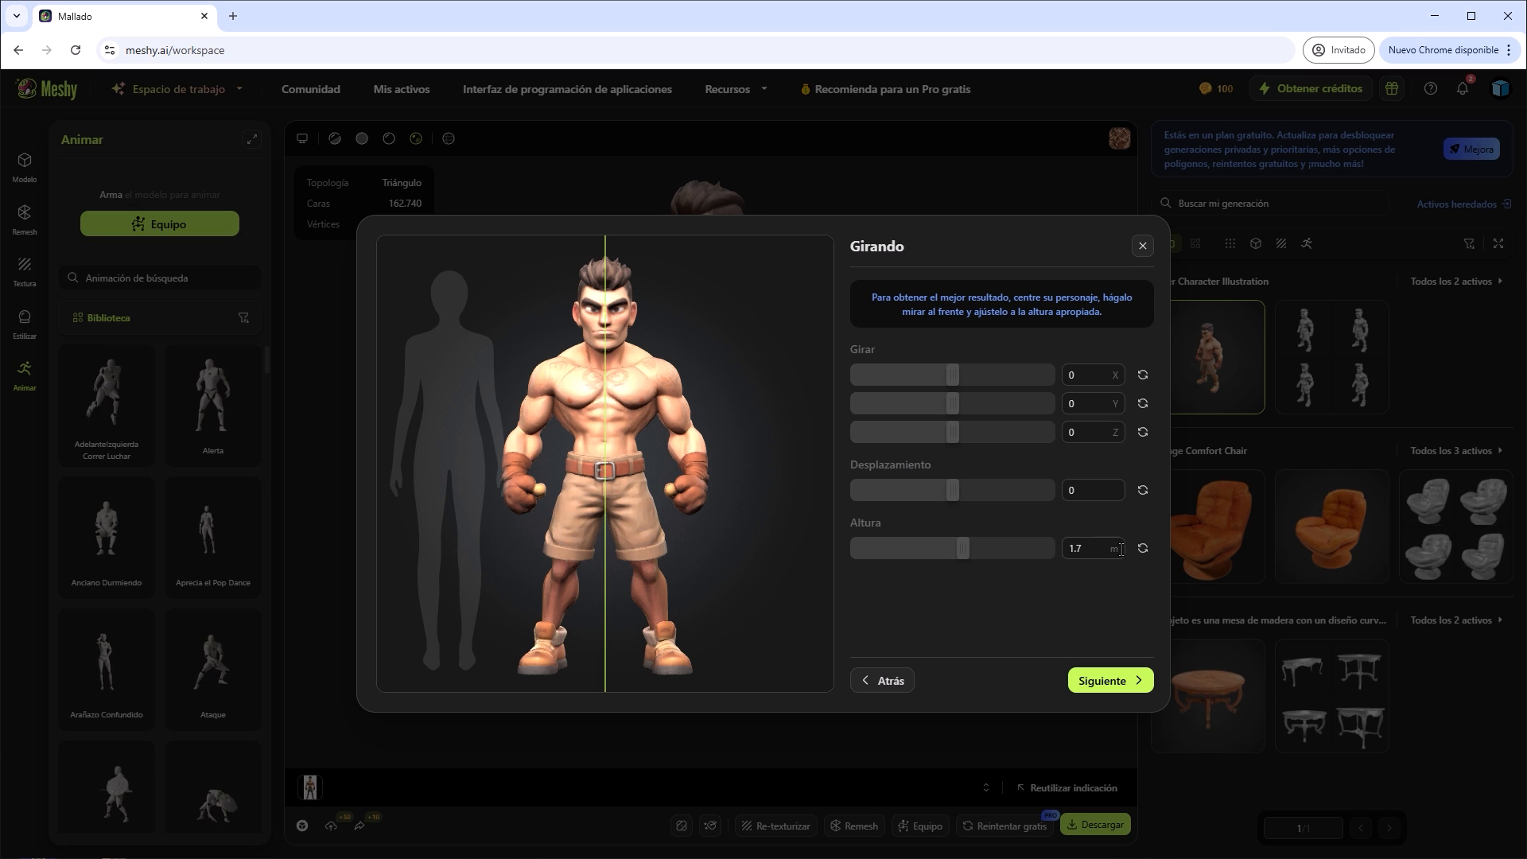
Try rotating the boxer and reset its X, Y and Z rotation to 0.
{"action": "left_click_drag", "start_coordinate": [947, 375], "coordinate": [950, 432]}
{"action": "double_click", "coordinate": [1085, 376]}
{"action": "type", "text": "0"}
{"action": "key", "text": "Tab"}
{"action": "type", "text": "0"}
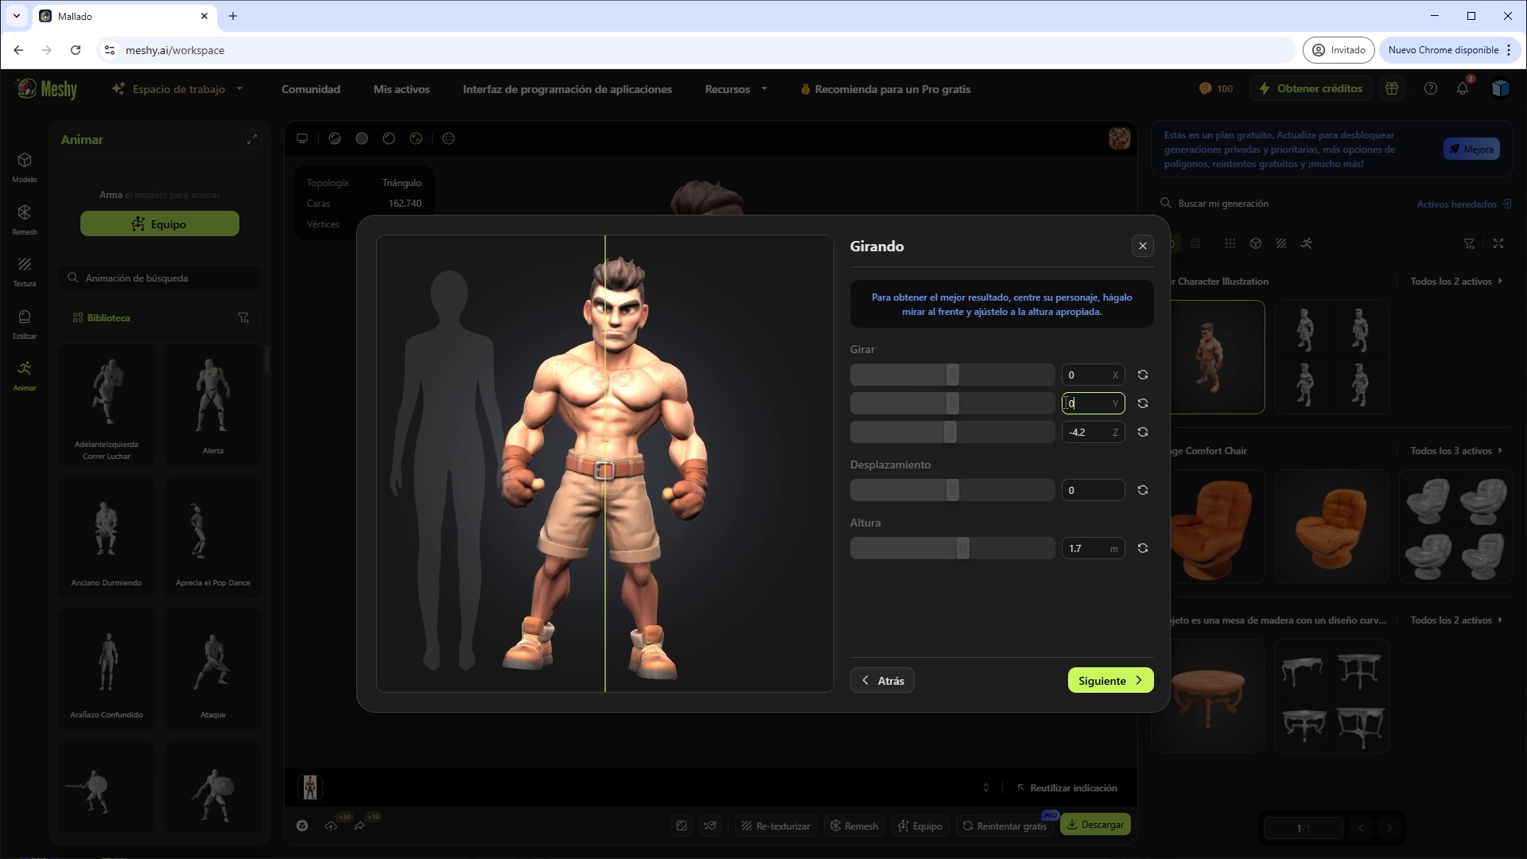
{"action": "key", "text": "Tab"}
{"action": "type", "text": "0"}
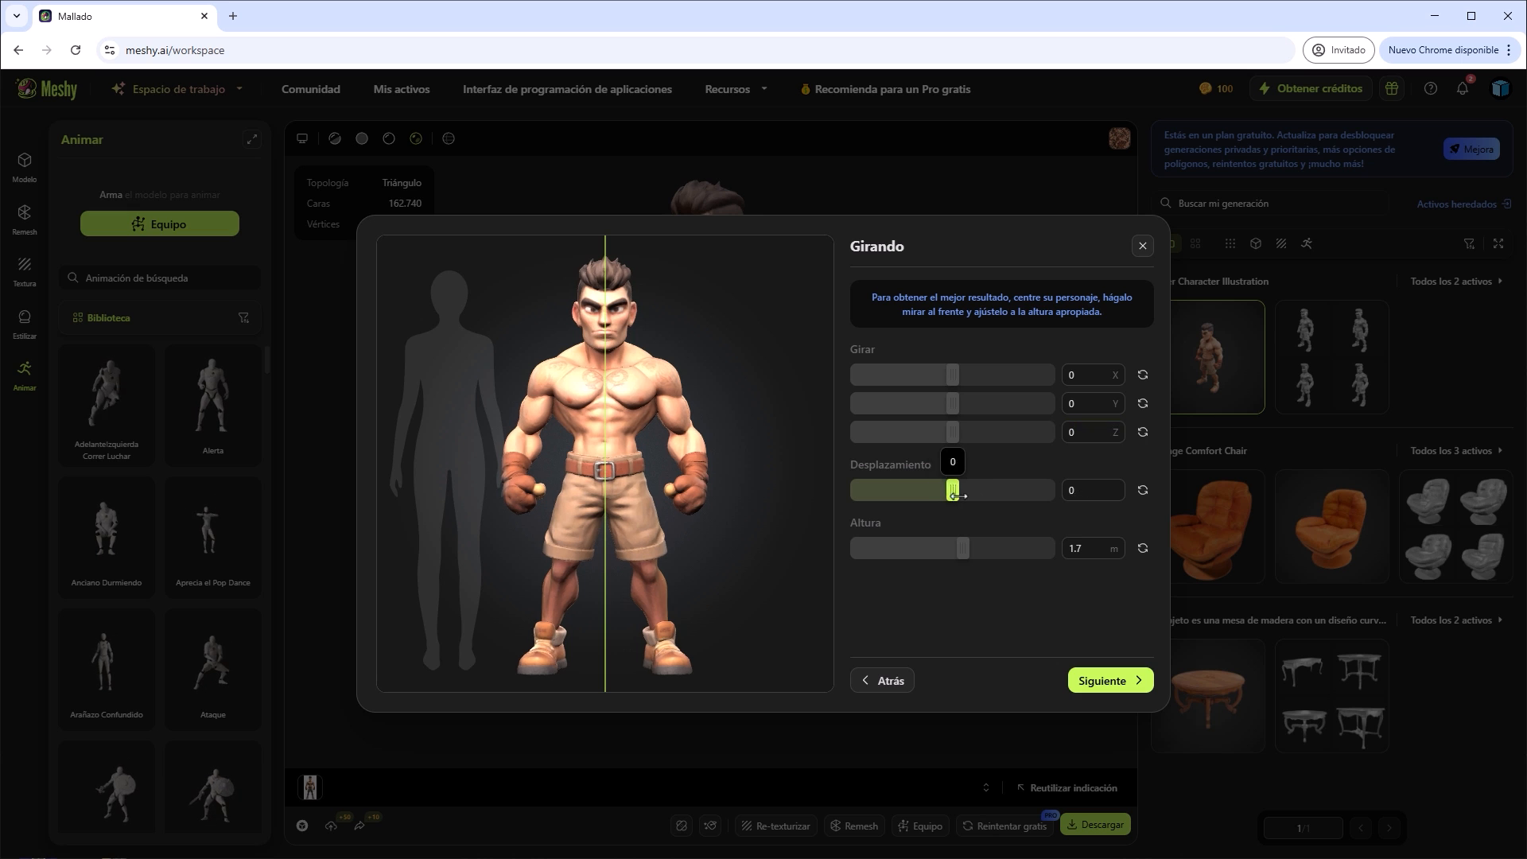
Try adjusting the boxer's offset and height, resetting the offset to 0 and the height to 1.7 m.
{"action": "mouse_move", "coordinate": [953, 490]}
{"action": "left_mouse_down"}
{"action": "mouse_move", "coordinate": [984, 495]}
{"action": "mouse_move", "coordinate": [923, 497]}
{"action": "mouse_move", "coordinate": [967, 498]}
{"action": "mouse_move", "coordinate": [948, 499]}
{"action": "left_mouse_up"}
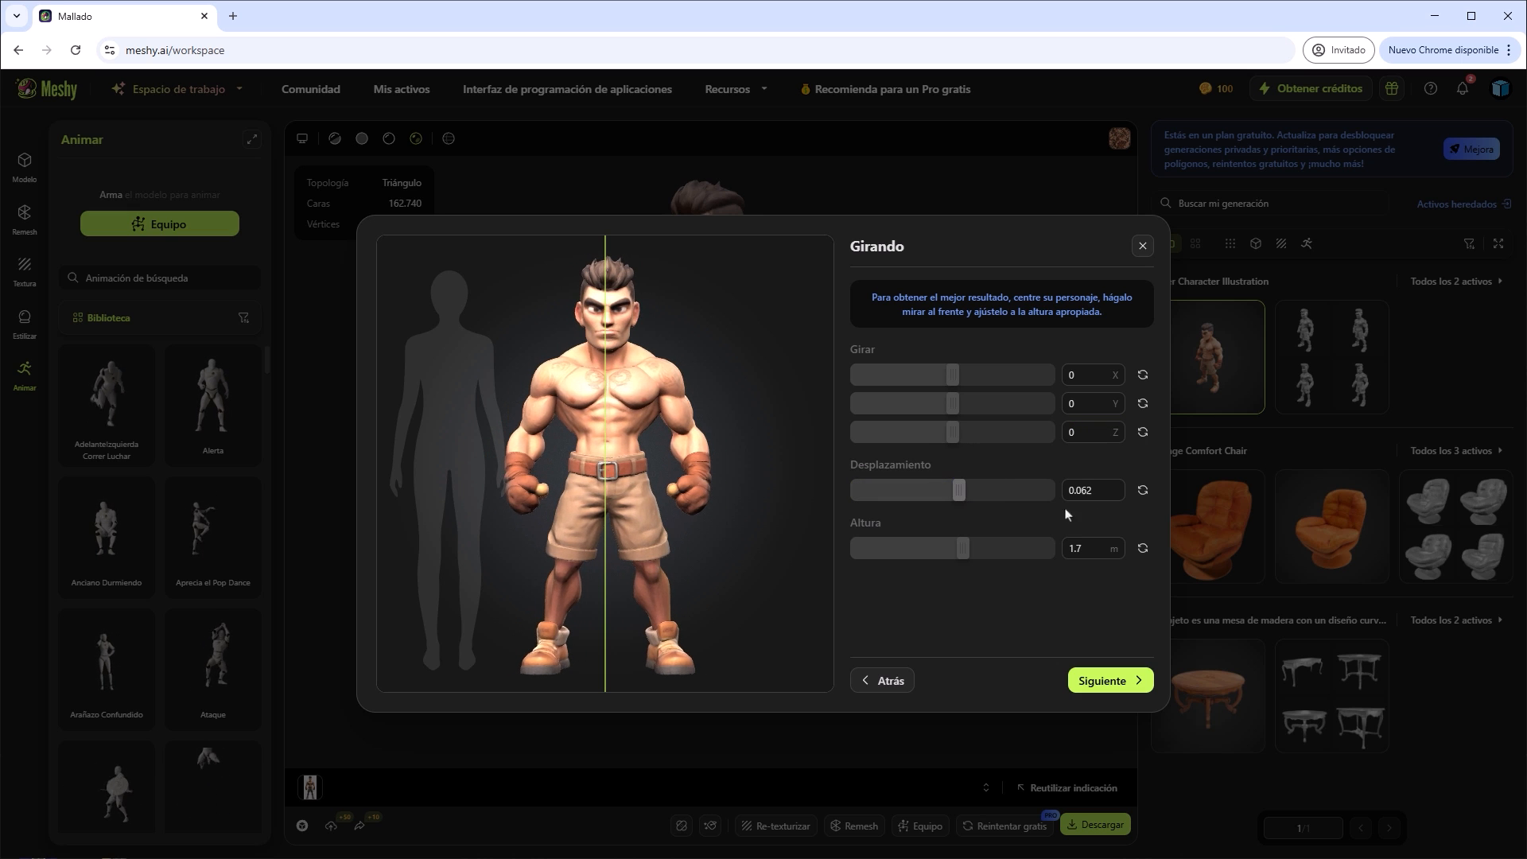
{"action": "left_click", "coordinate": [1097, 487]}
{"action": "key", "text": "ctrl+a"}
{"action": "type", "text": "0"}
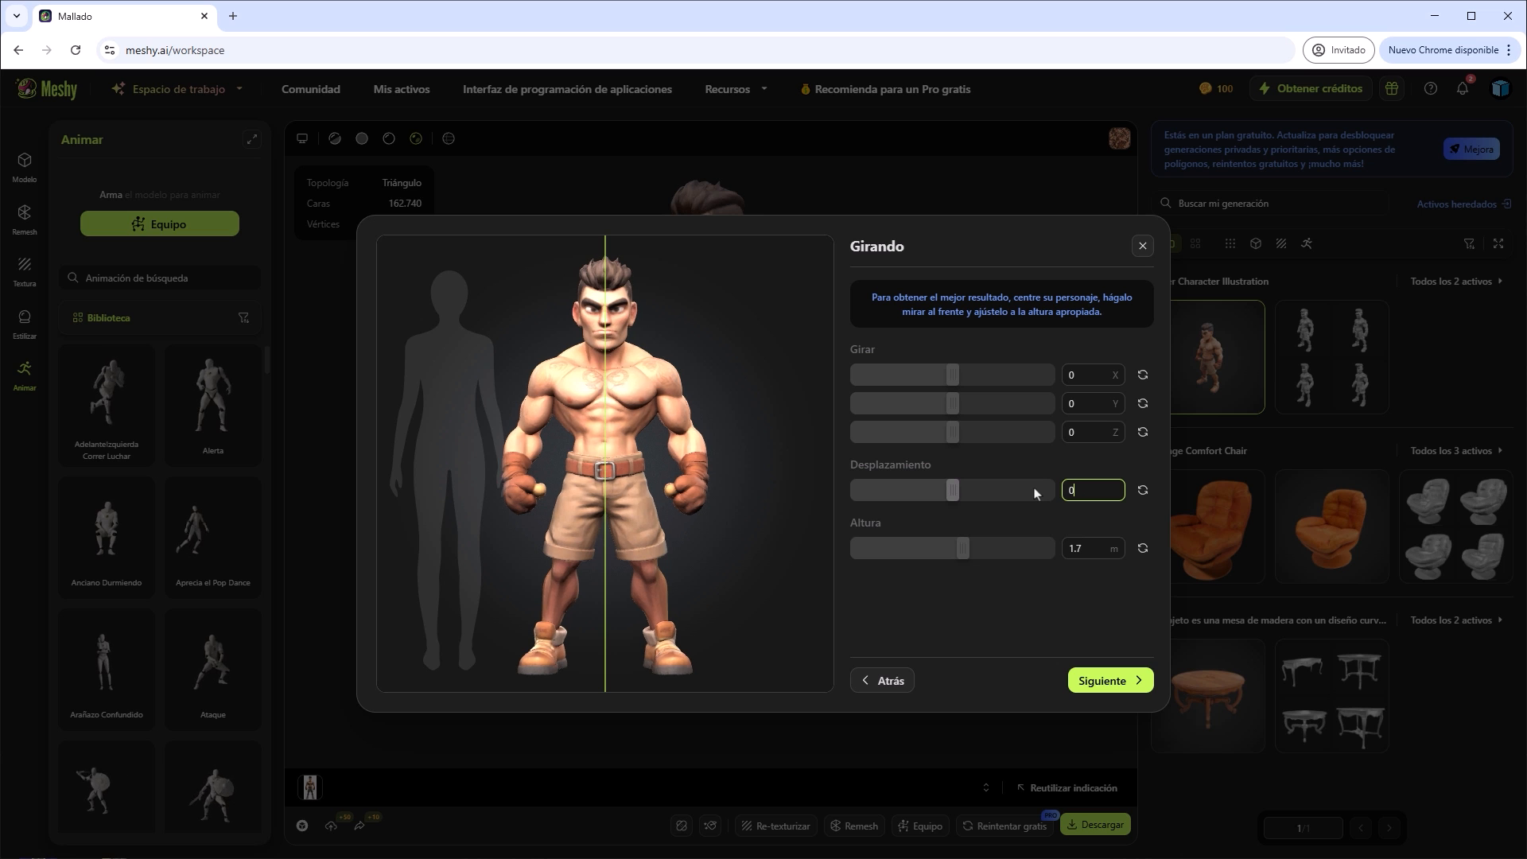
{"action": "mouse_move", "coordinate": [964, 548]}
{"action": "left_mouse_down"}
{"action": "mouse_move", "coordinate": [977, 549]}
{"action": "mouse_move", "coordinate": [961, 549]}
{"action": "left_mouse_up"}
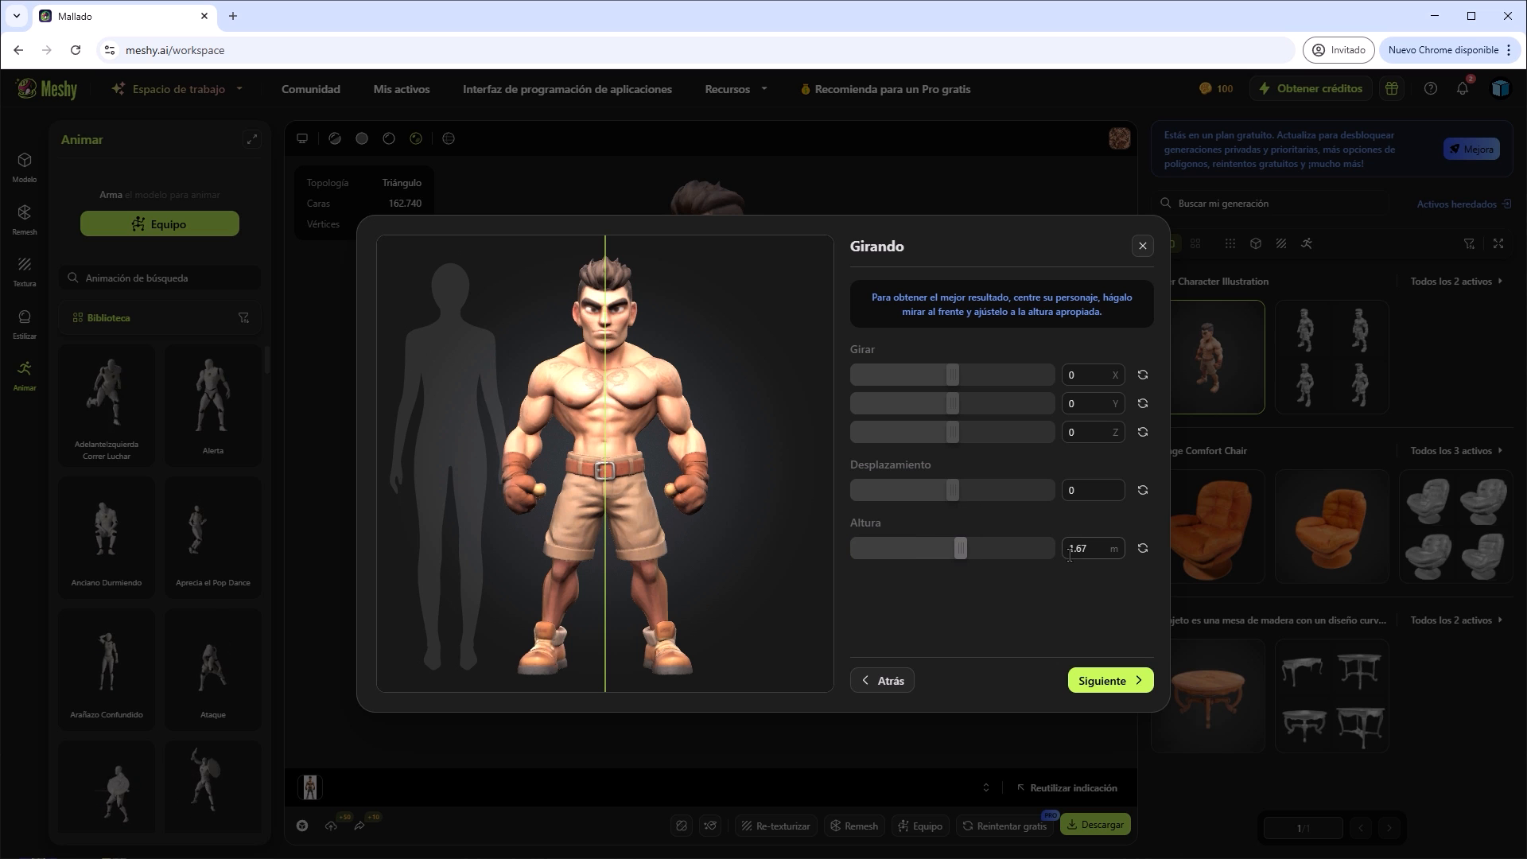
{"action": "left_click", "coordinate": [1079, 549]}
{"action": "double_click", "coordinate": [1078, 549]}
{"action": "type", "text": "1.7"}
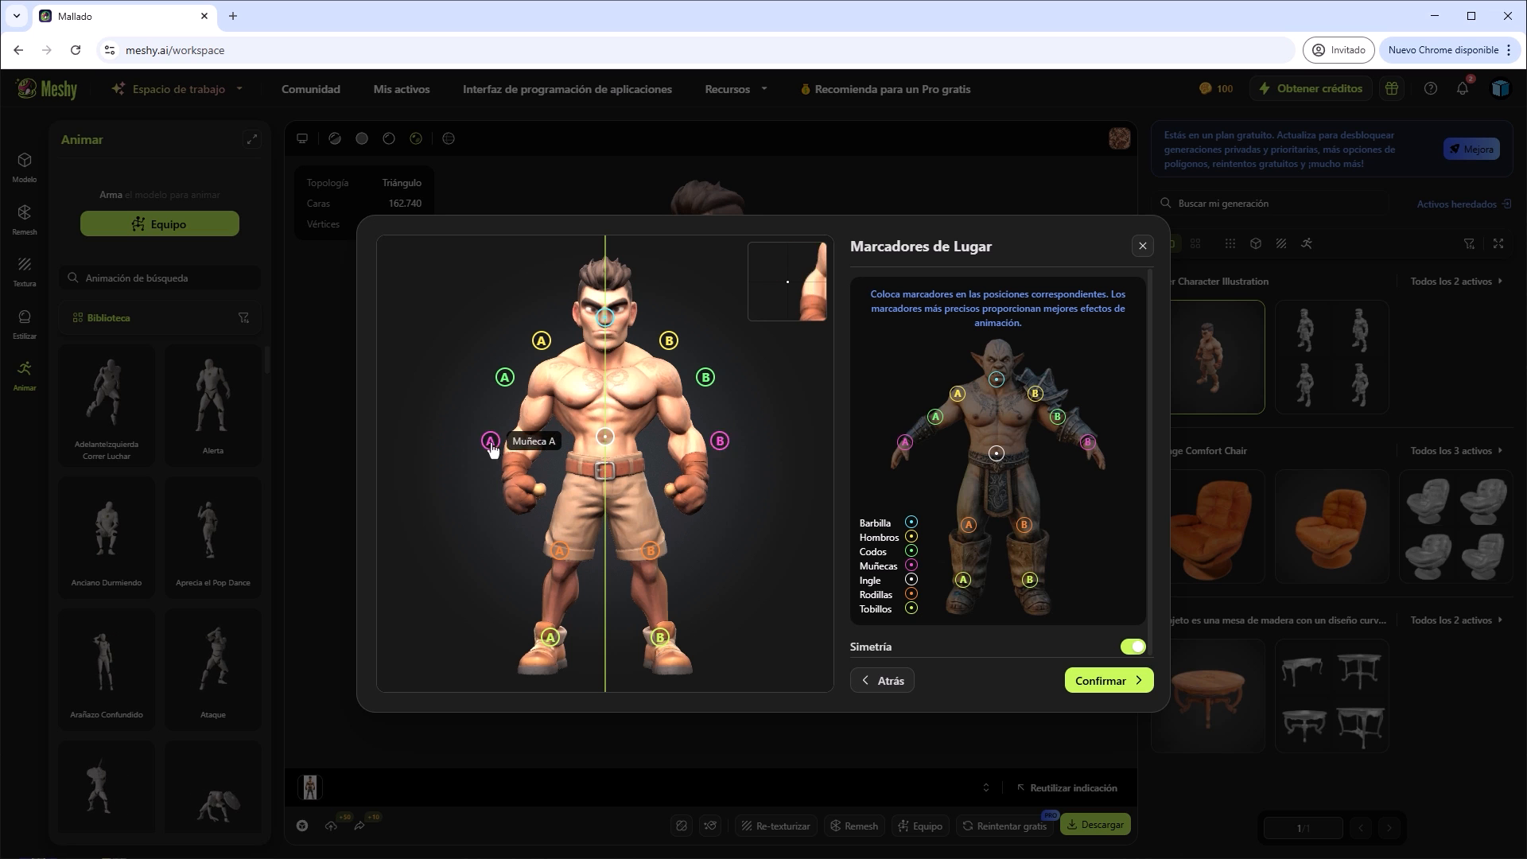
Align the chin, shoulder, elbow, wrist, groin and knee markers with the boxer's body using symmetry, and confirm the rig.
{"action": "left_click_drag", "start_coordinate": [498, 460], "coordinate": [477, 447]}
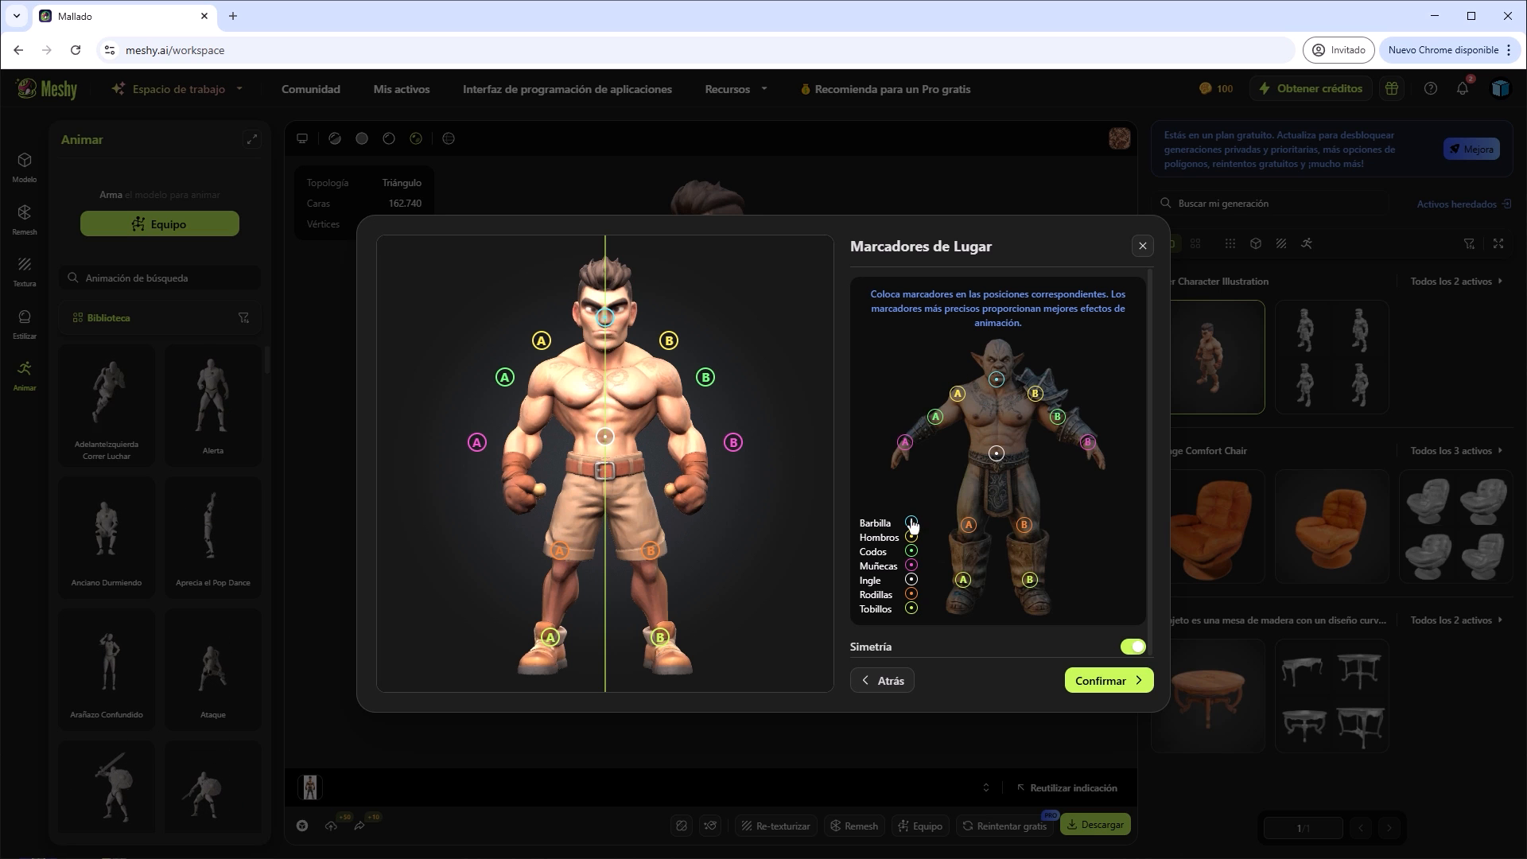
{"action": "mouse_move", "coordinate": [606, 322]}
{"action": "left_mouse_down"}
{"action": "mouse_move", "coordinate": [605, 351]}
{"action": "mouse_move", "coordinate": [542, 377]}
{"action": "left_mouse_up"}
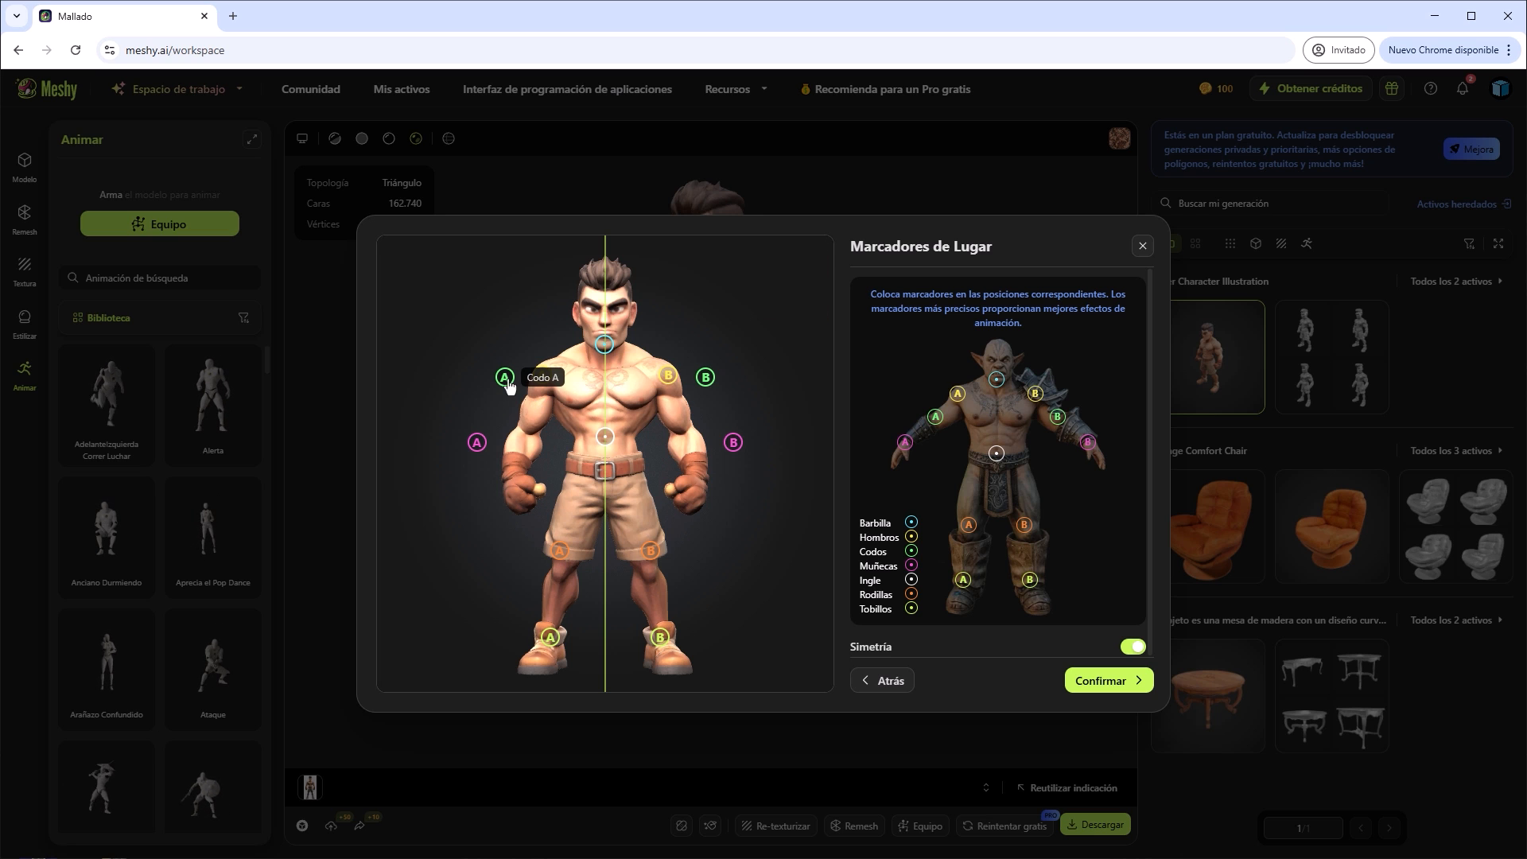
{"action": "left_click_drag", "start_coordinate": [506, 380], "coordinate": [525, 434]}
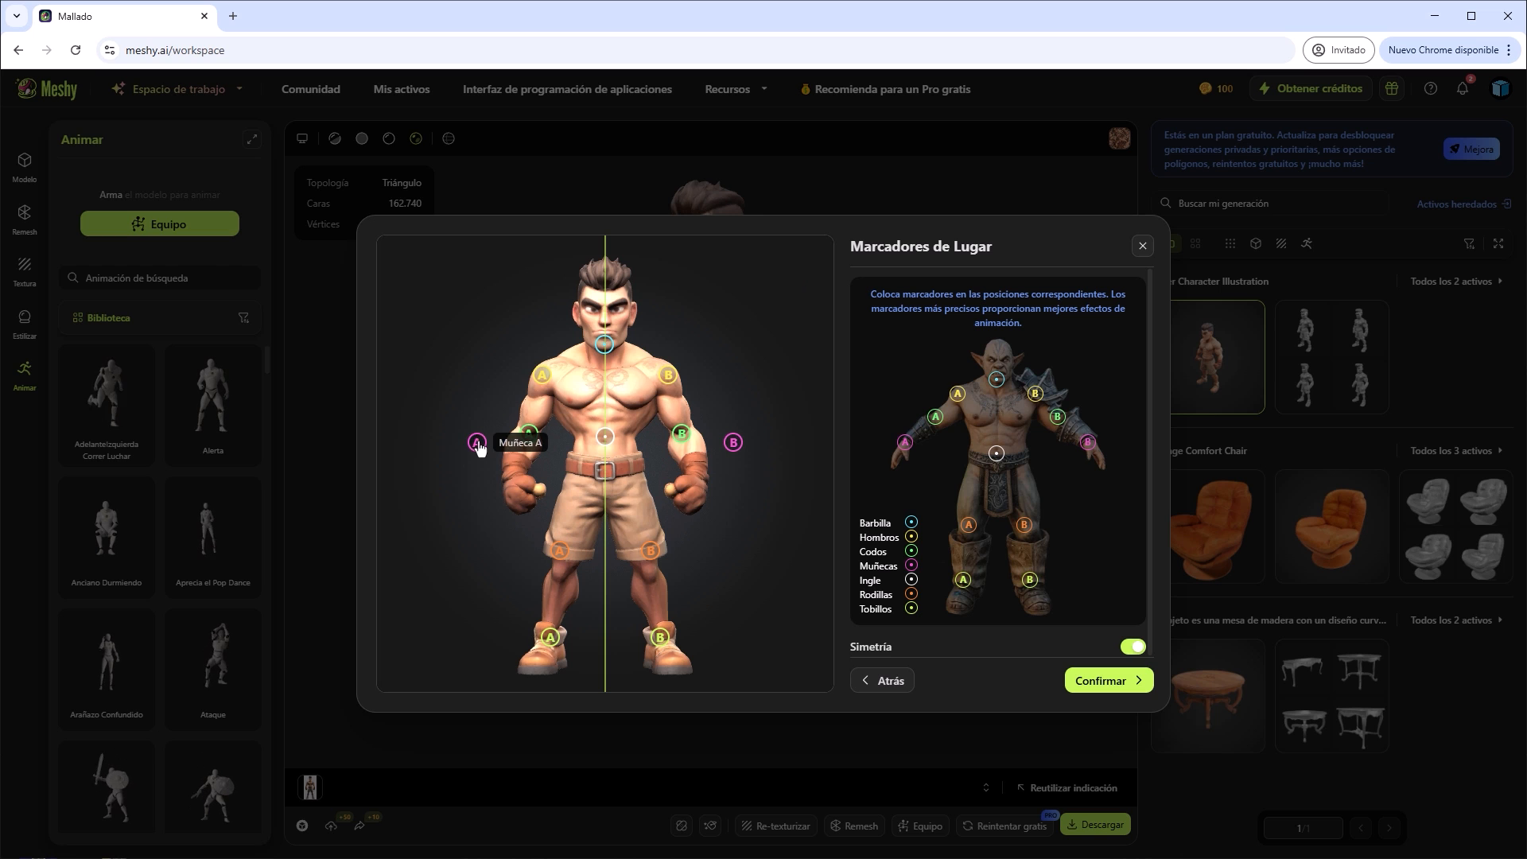
{"action": "left_click_drag", "start_coordinate": [479, 447], "coordinate": [514, 483]}
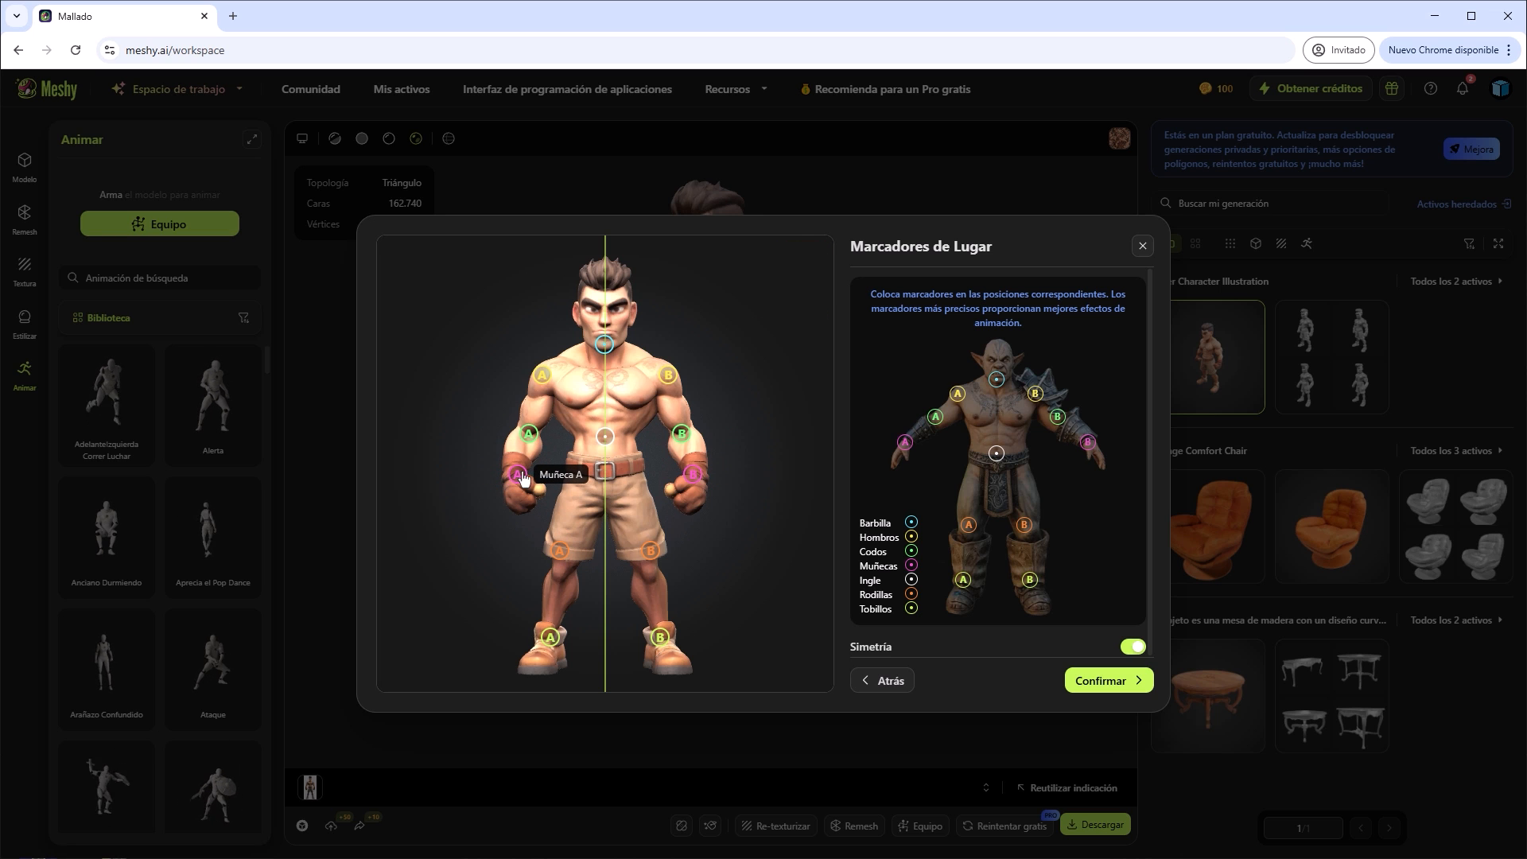
{"action": "left_click_drag", "start_coordinate": [607, 443], "coordinate": [606, 461]}
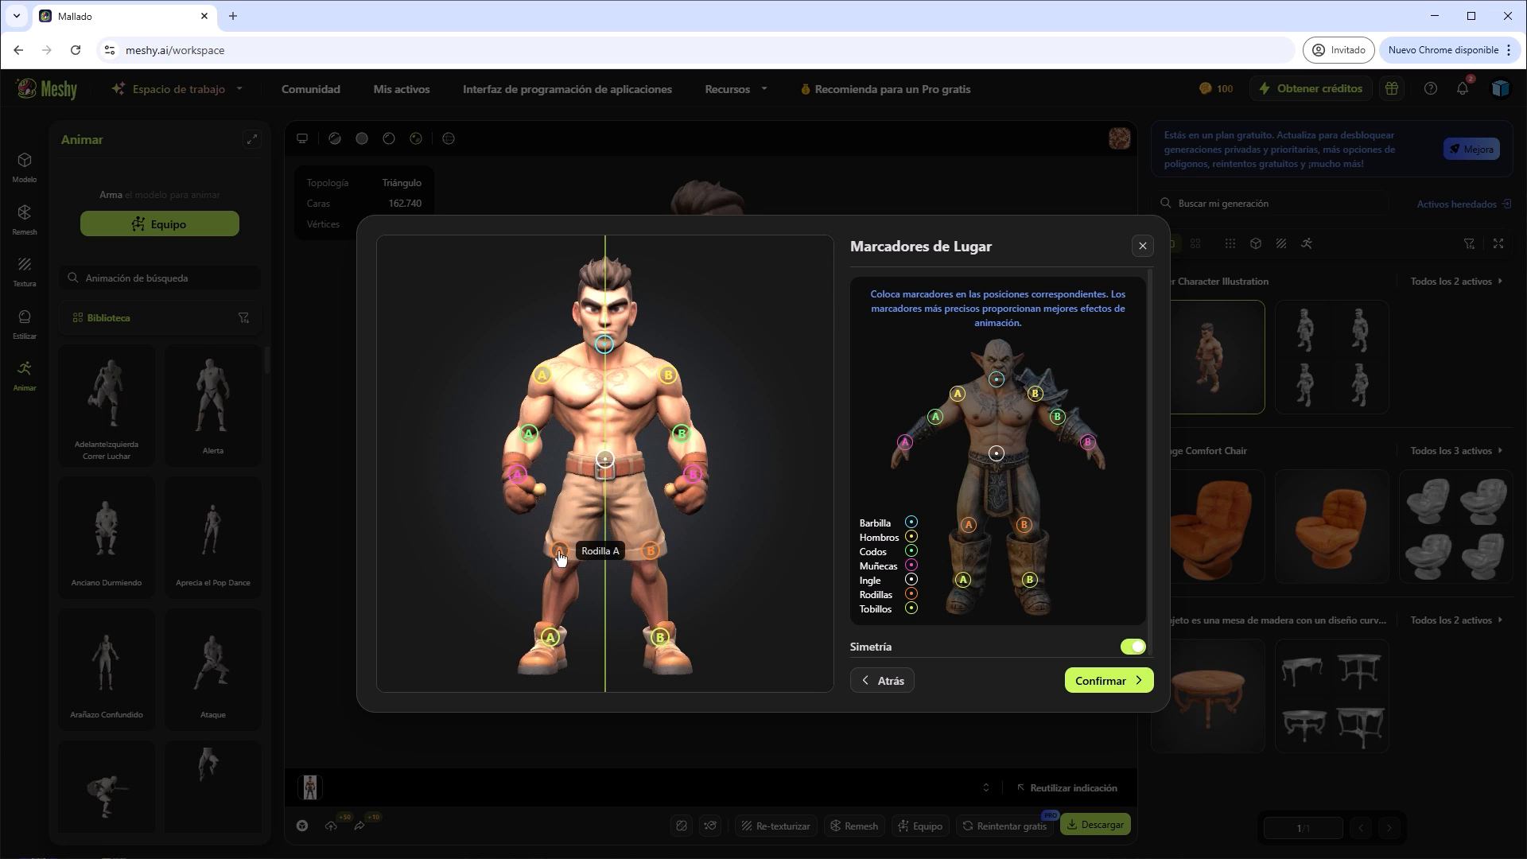
{"action": "left_click_drag", "start_coordinate": [560, 556], "coordinate": [562, 574]}
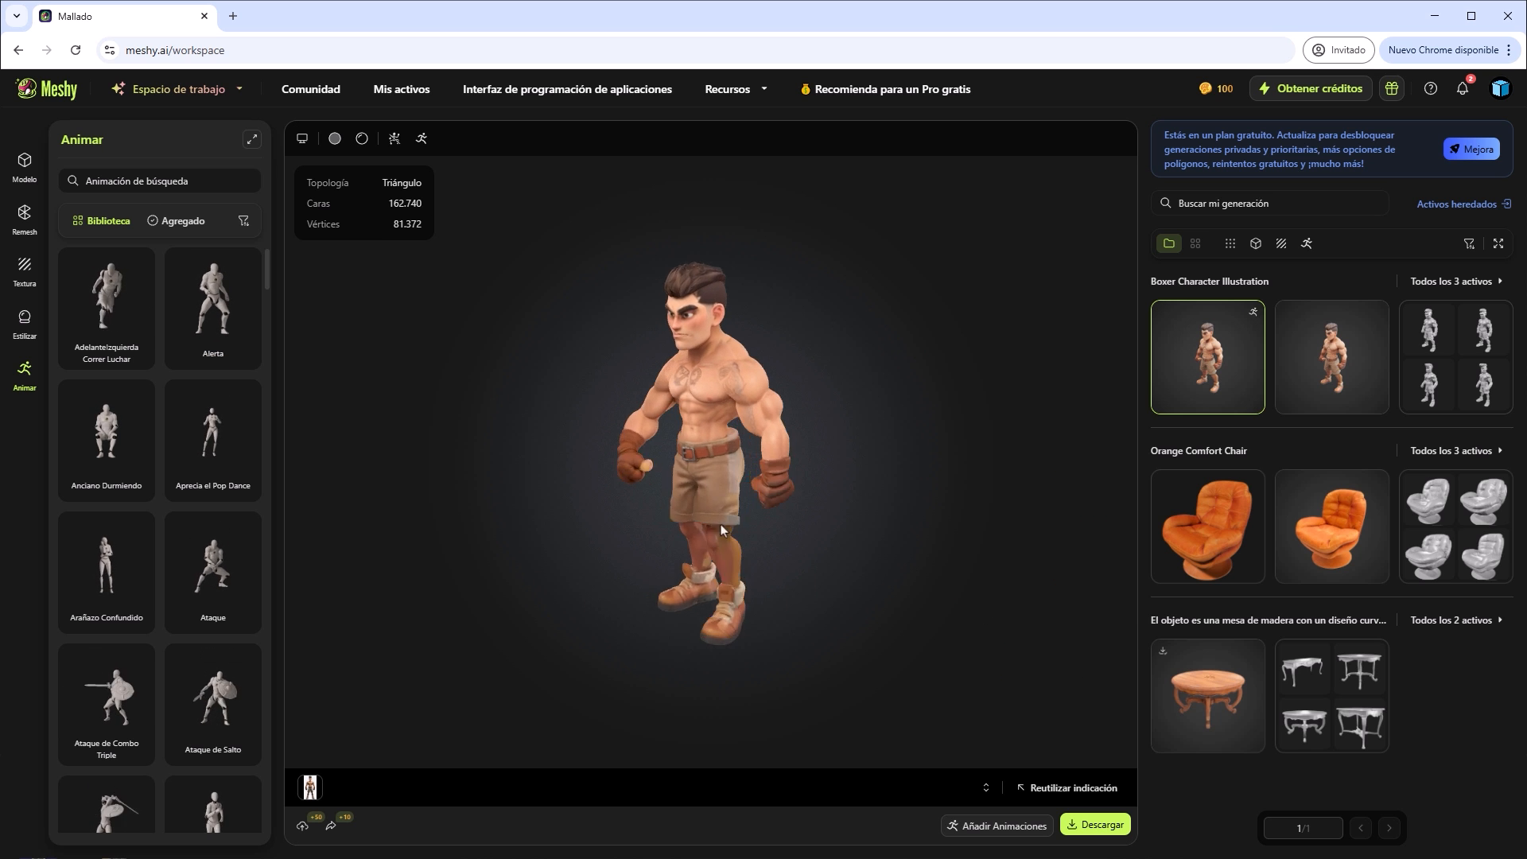
Preview the rigged boxer's Caminando animation from both sides and play its added Corriendo animation.
{"action": "left_click_drag", "start_coordinate": [741, 534], "coordinate": [643, 519]}
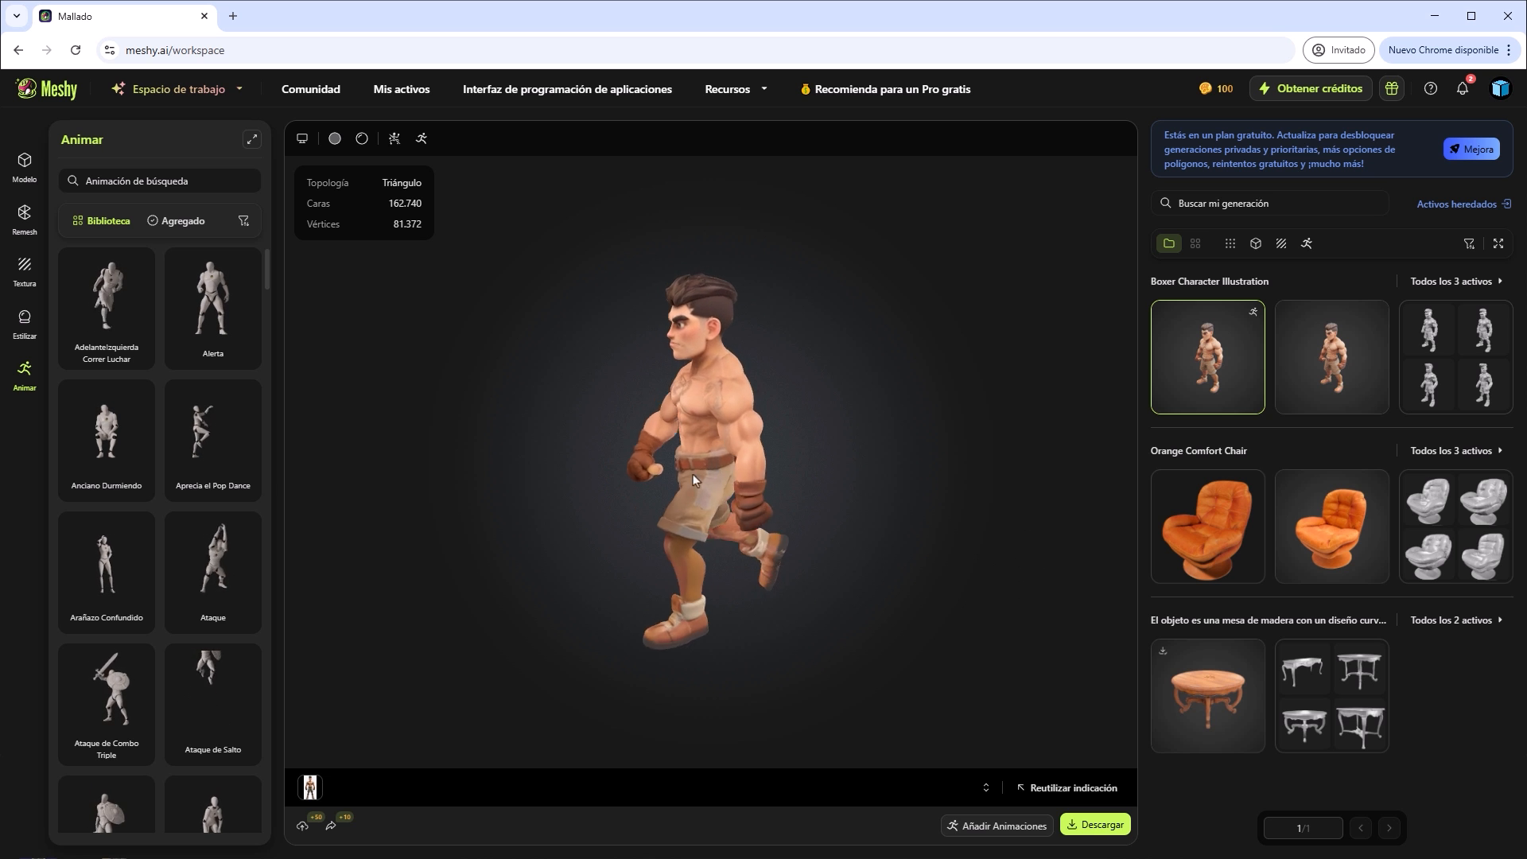
{"action": "left_click_drag", "start_coordinate": [698, 446], "coordinate": [920, 450]}
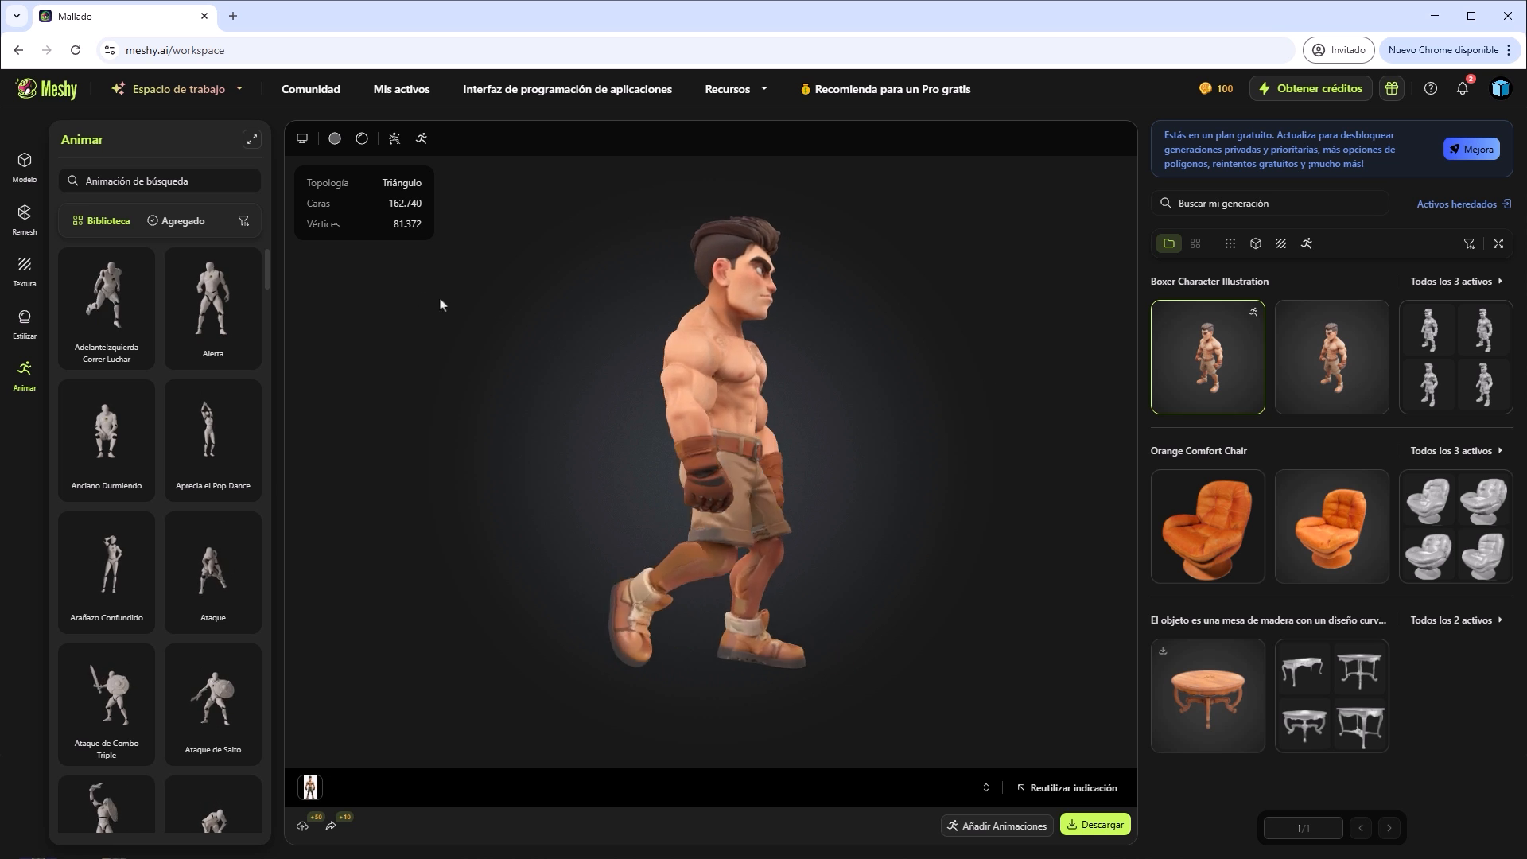
{"action": "left_click", "coordinate": [242, 221]}
{"action": "left_click", "coordinate": [180, 221]}
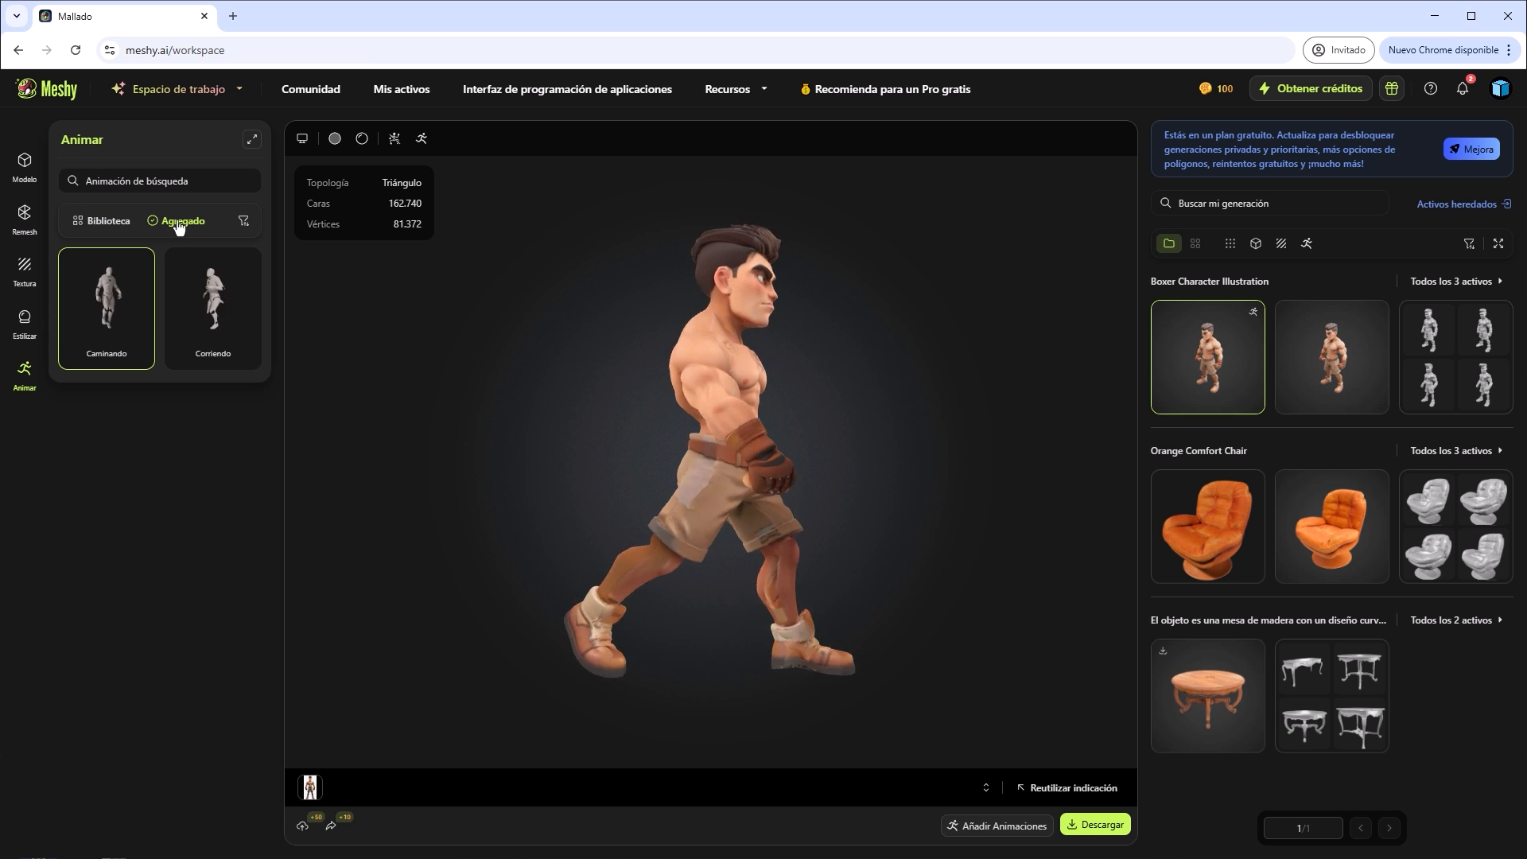
{"action": "left_click", "coordinate": [220, 283]}
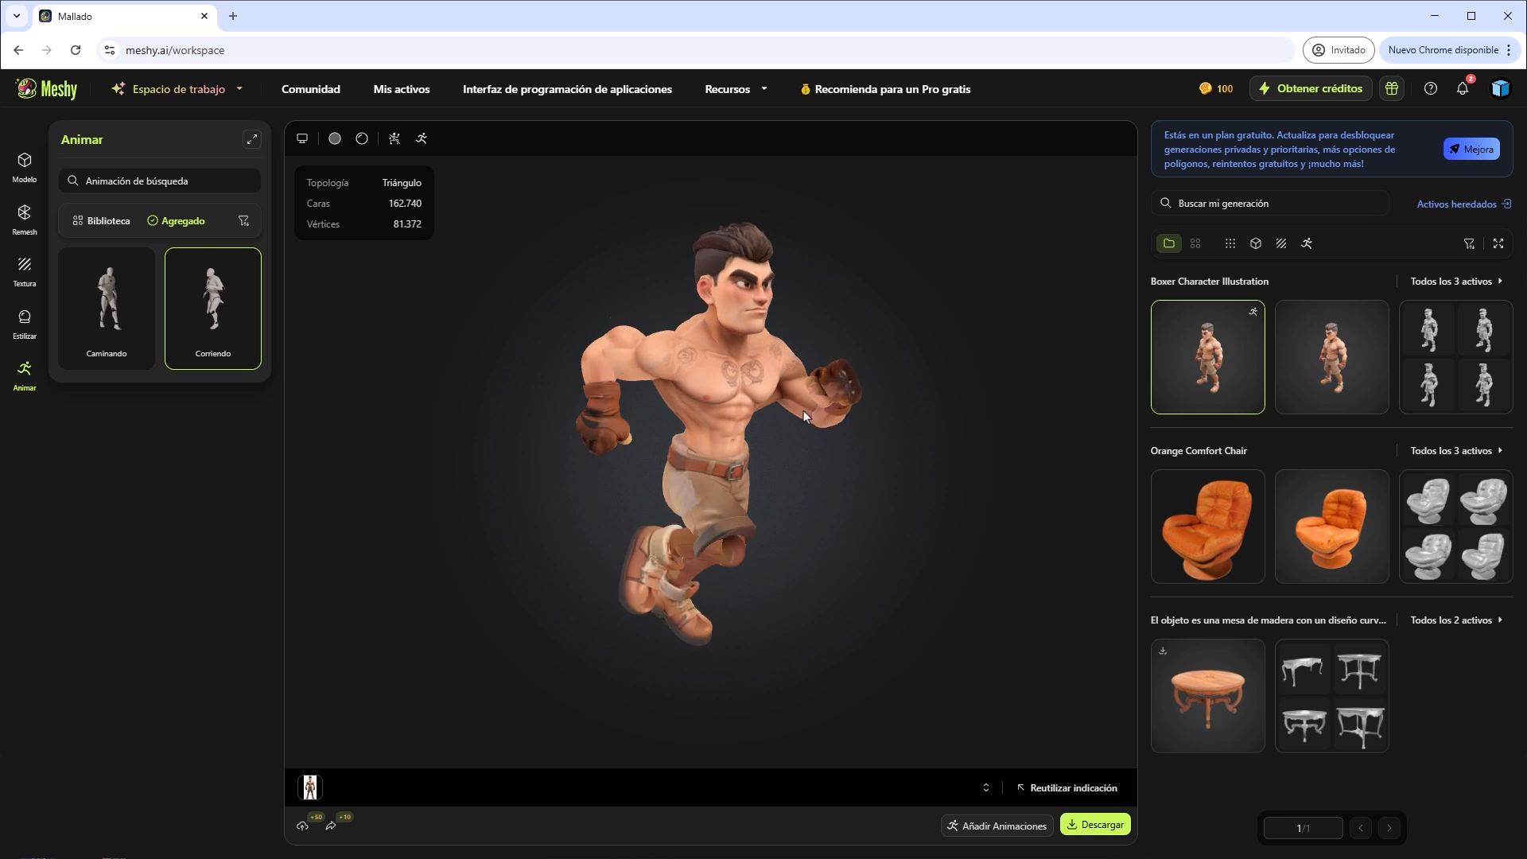
Add the Esquivar y Contrarrestar animation from the library to the boxer and play it.
{"action": "left_click", "coordinate": [112, 225]}
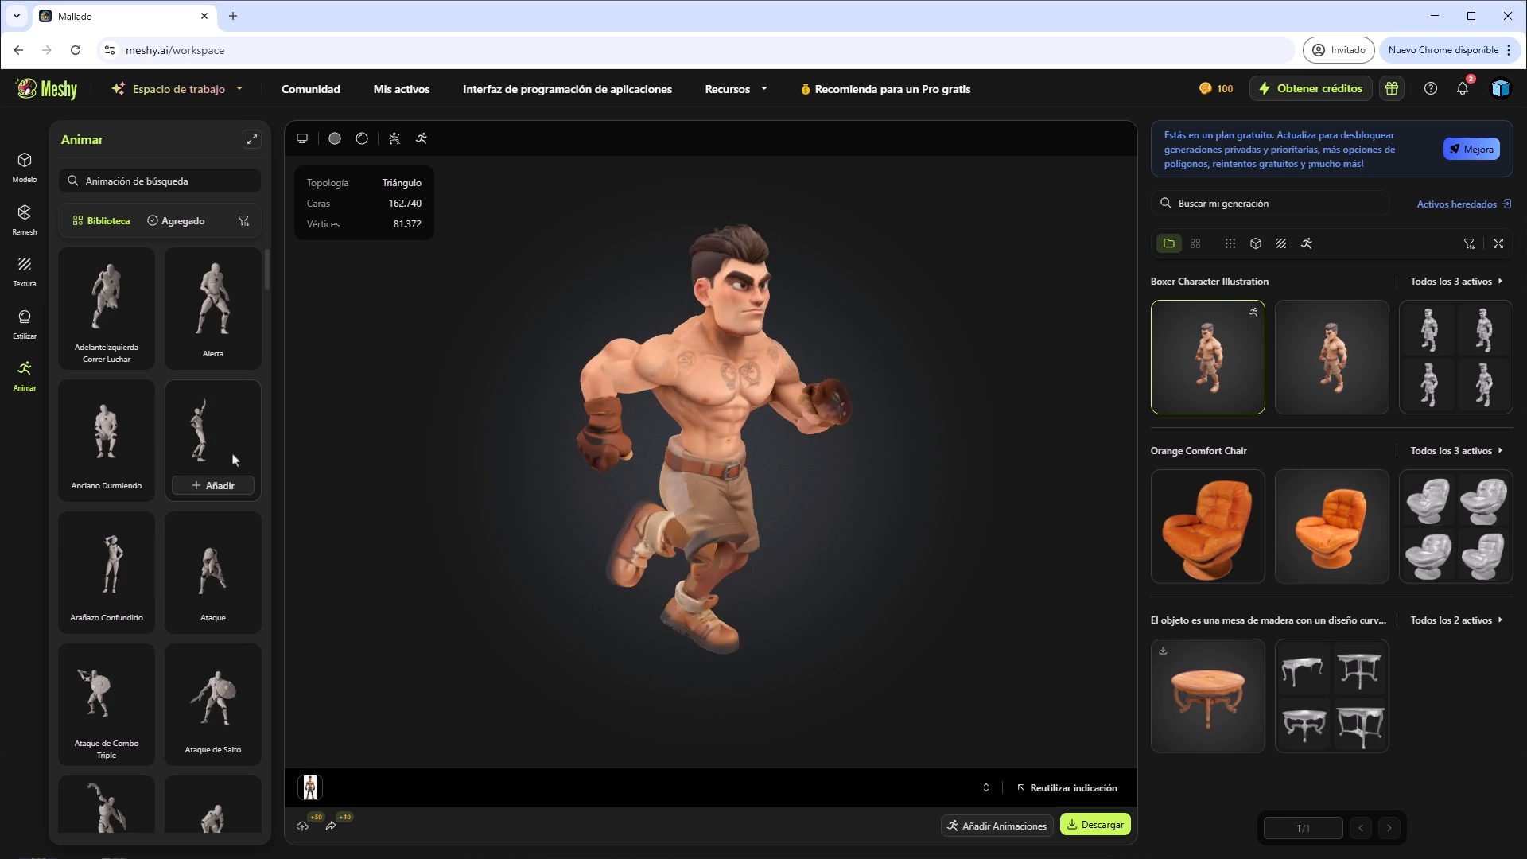
{"action": "left_click_drag", "start_coordinate": [268, 287], "coordinate": [275, 558]}
{"action": "mouse_move", "coordinate": [222, 522]}
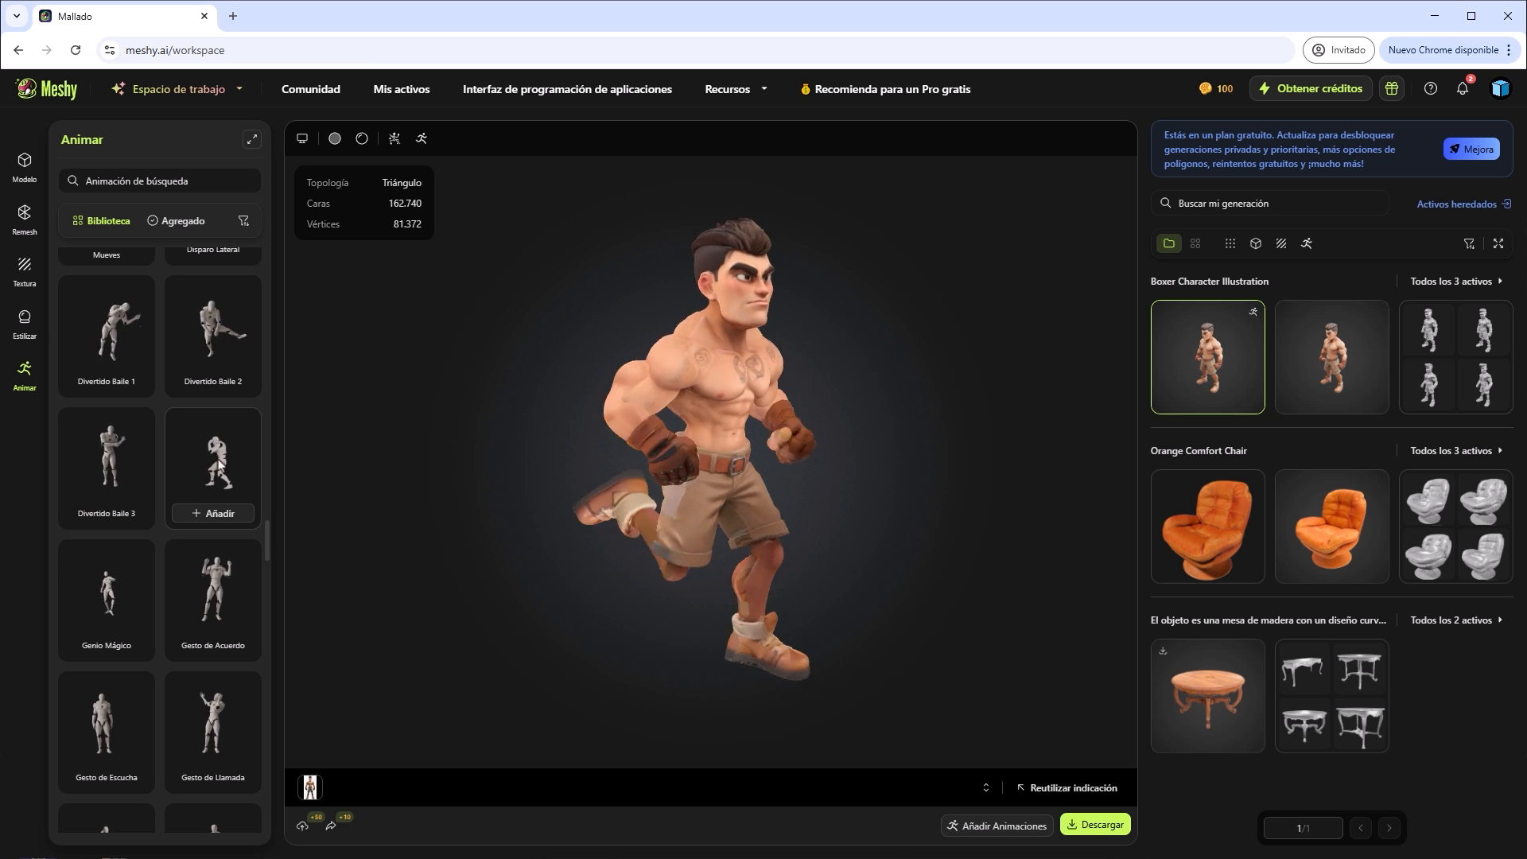
{"action": "left_click", "coordinate": [222, 519]}
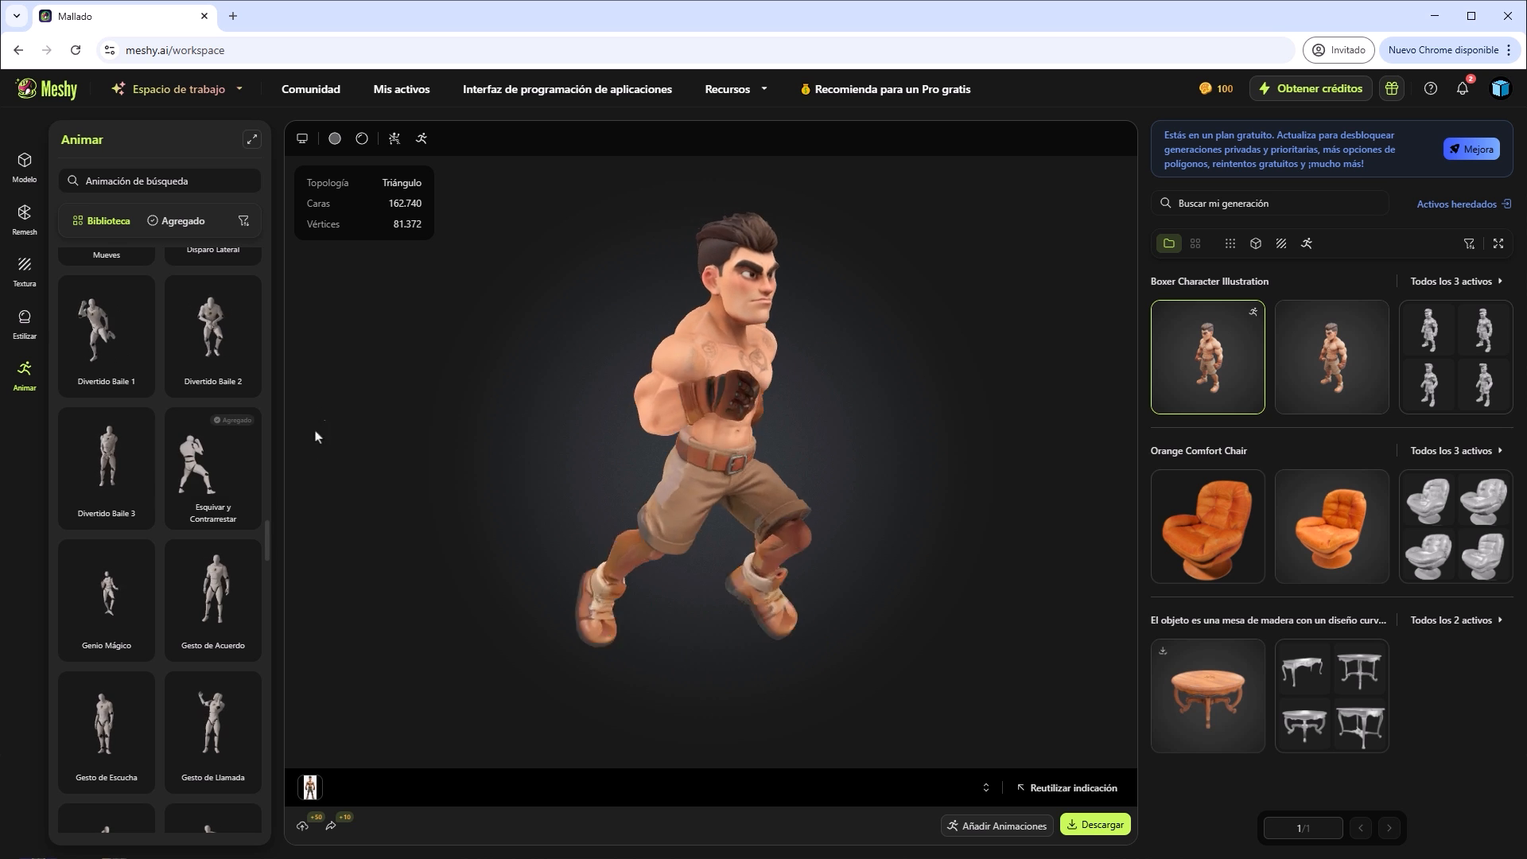
{"action": "left_click", "coordinate": [183, 223]}
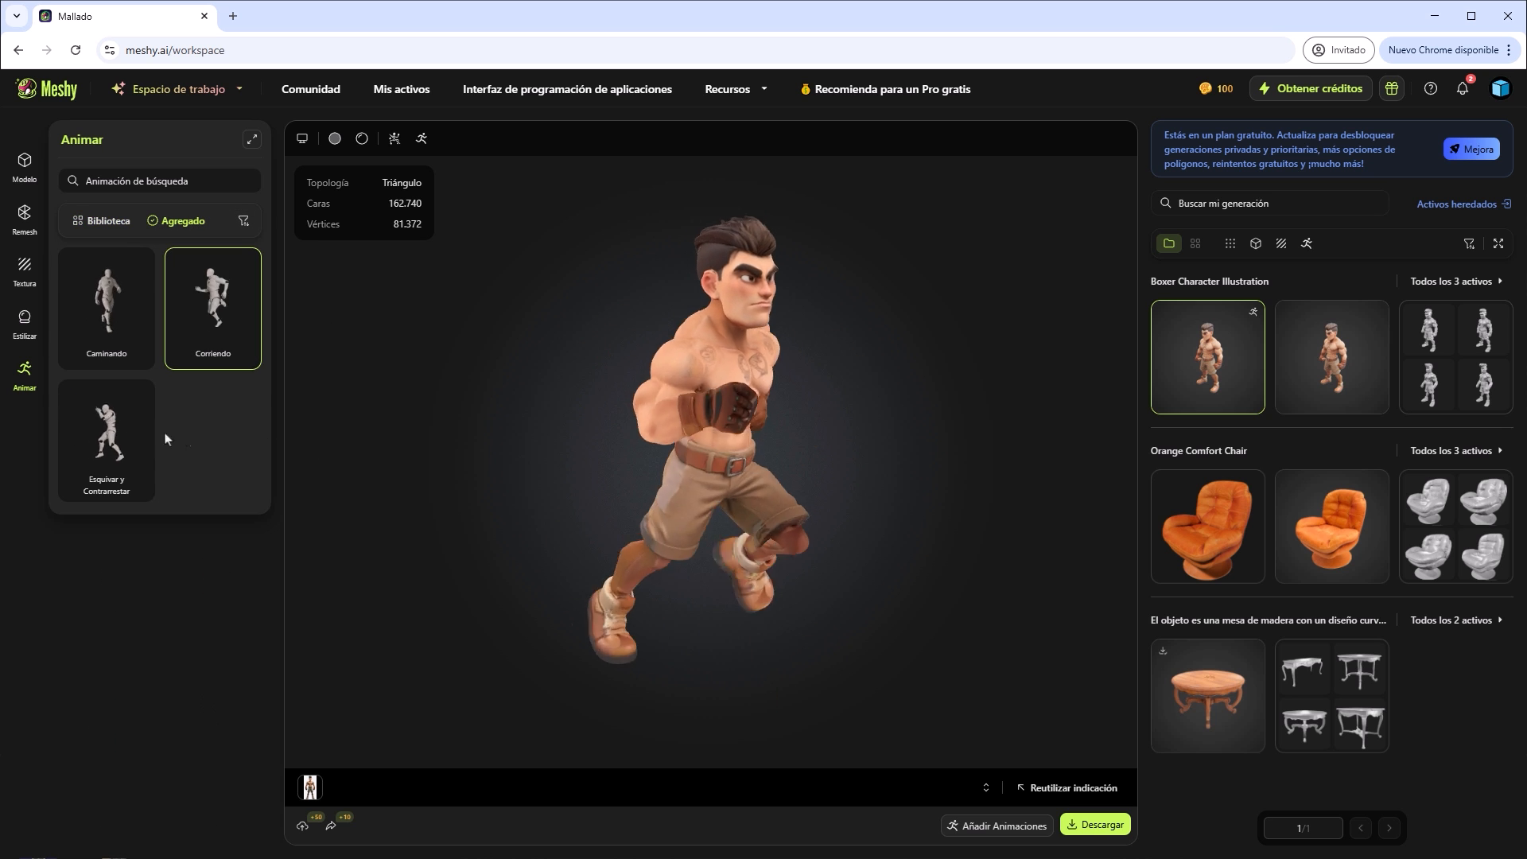
{"action": "left_click", "coordinate": [113, 414]}
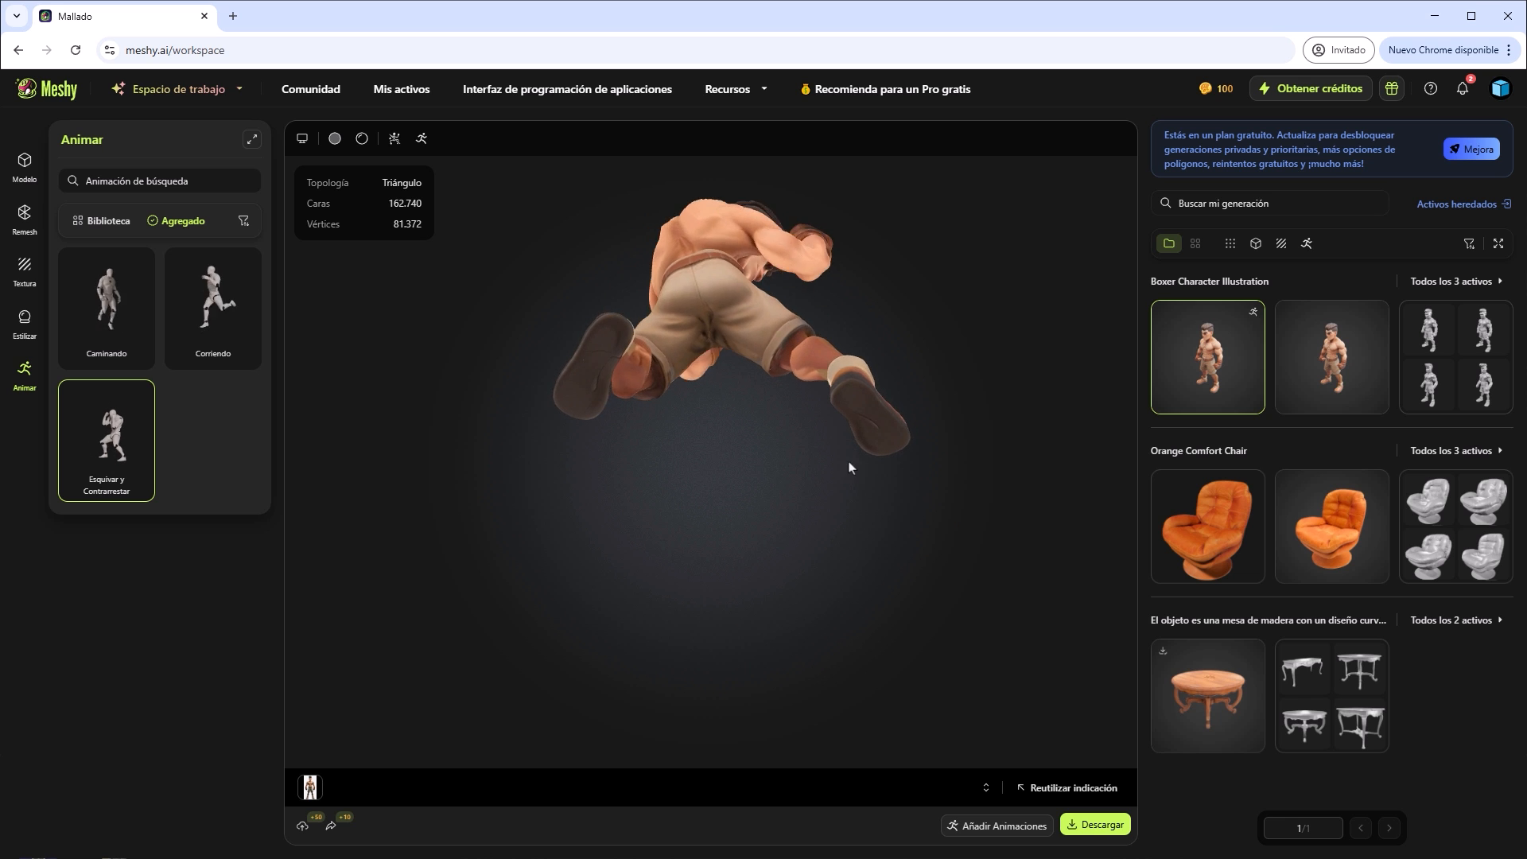
Select the textured, unrigged boxer model and open its community publishing settings.
{"action": "left_click", "coordinate": [1311, 350]}
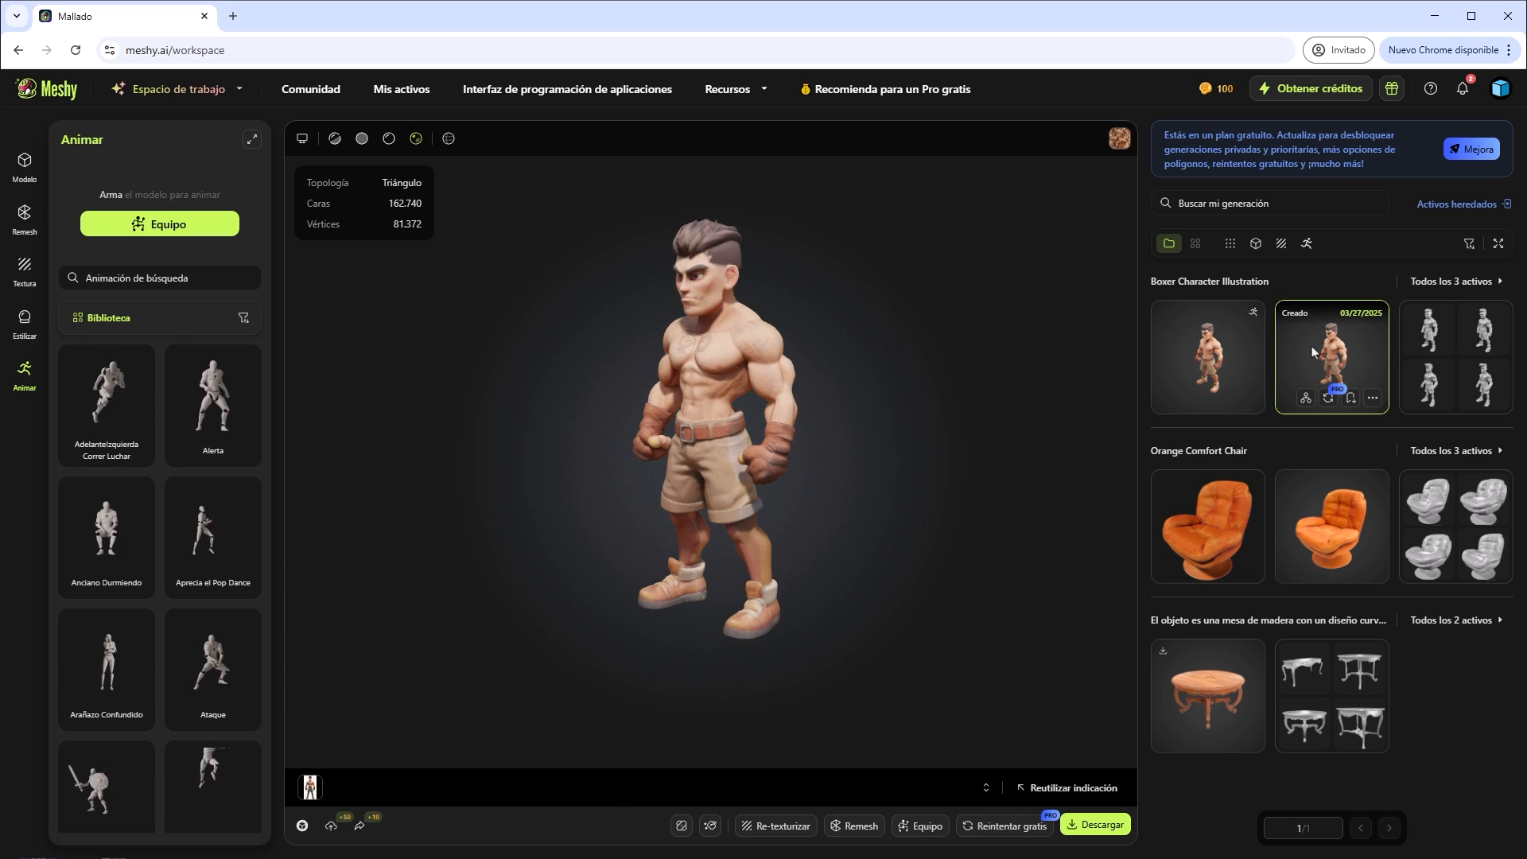
{"action": "left_click", "coordinate": [27, 165]}
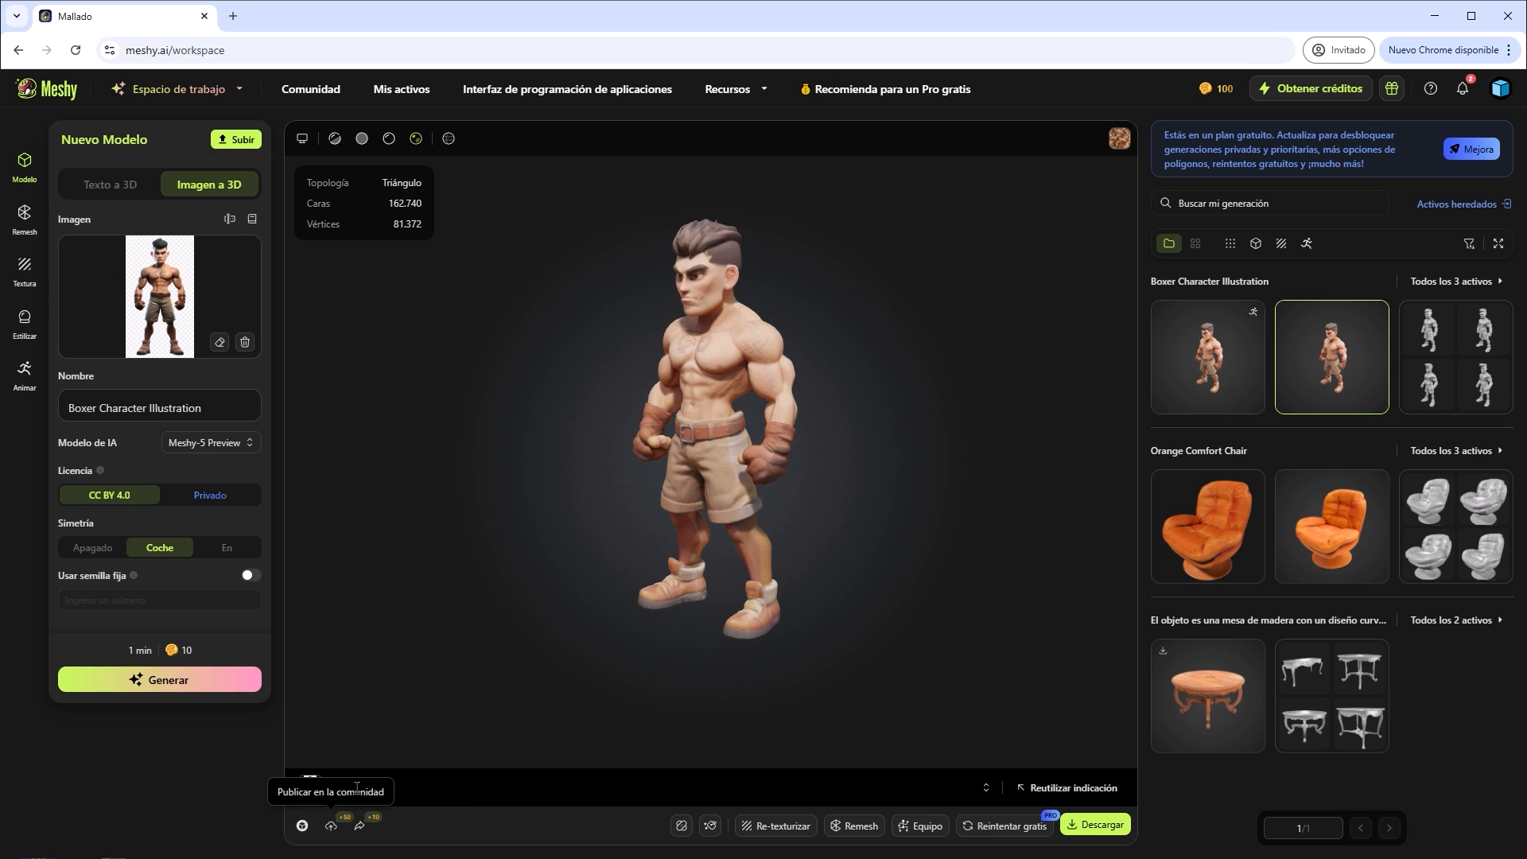
{"action": "left_click", "coordinate": [331, 828]}
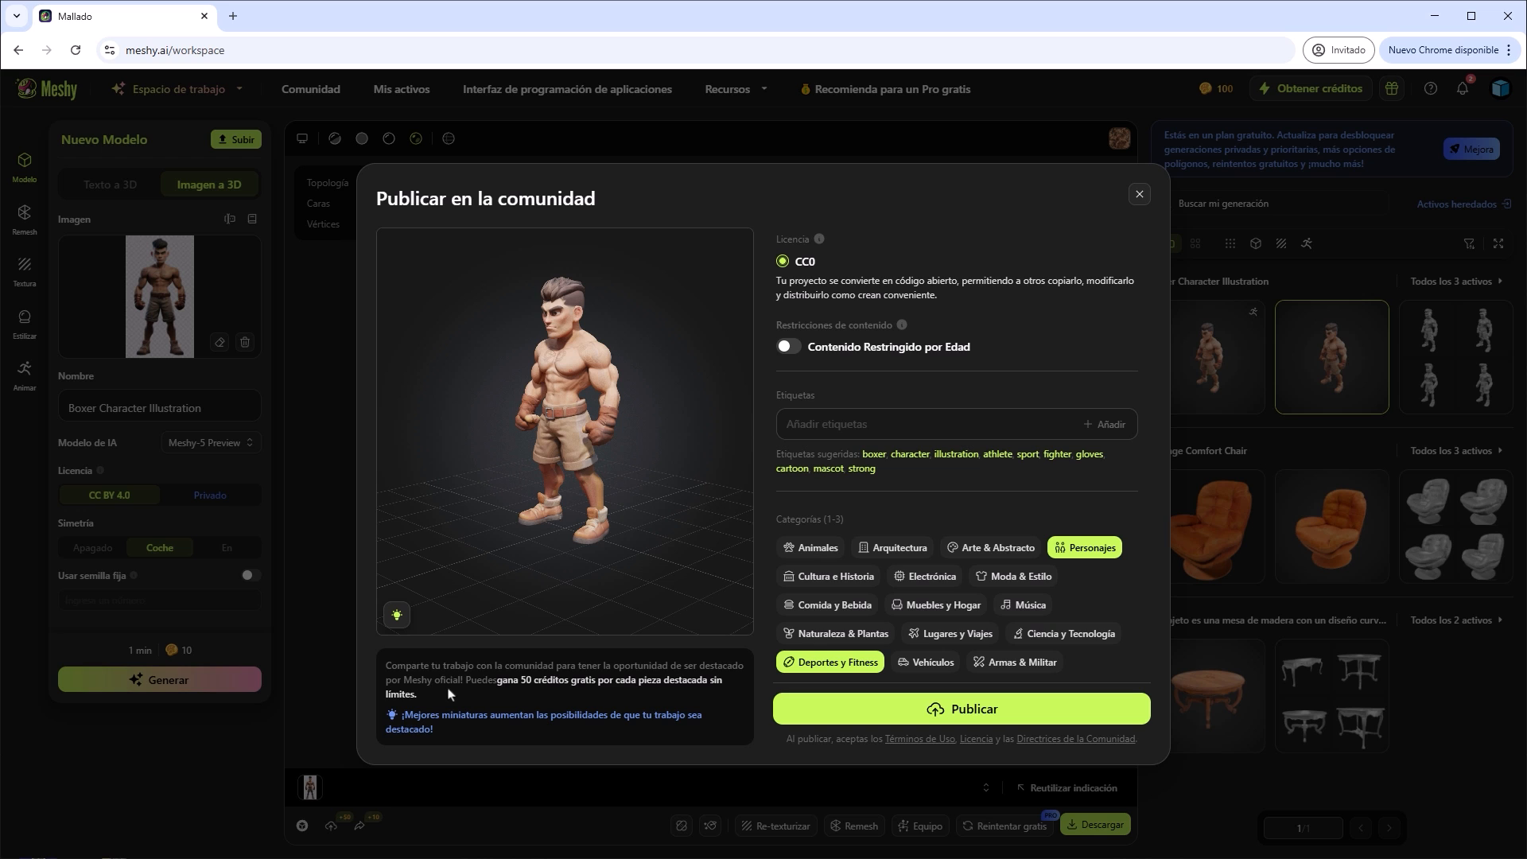
Tag the model with boxer, character, illustration, athlete, sport, fighter, gloves, cartoon, mascot and strong, and publish it to the community.
{"action": "left_click", "coordinate": [872, 455]}
{"action": "left_click", "coordinate": [886, 477]}
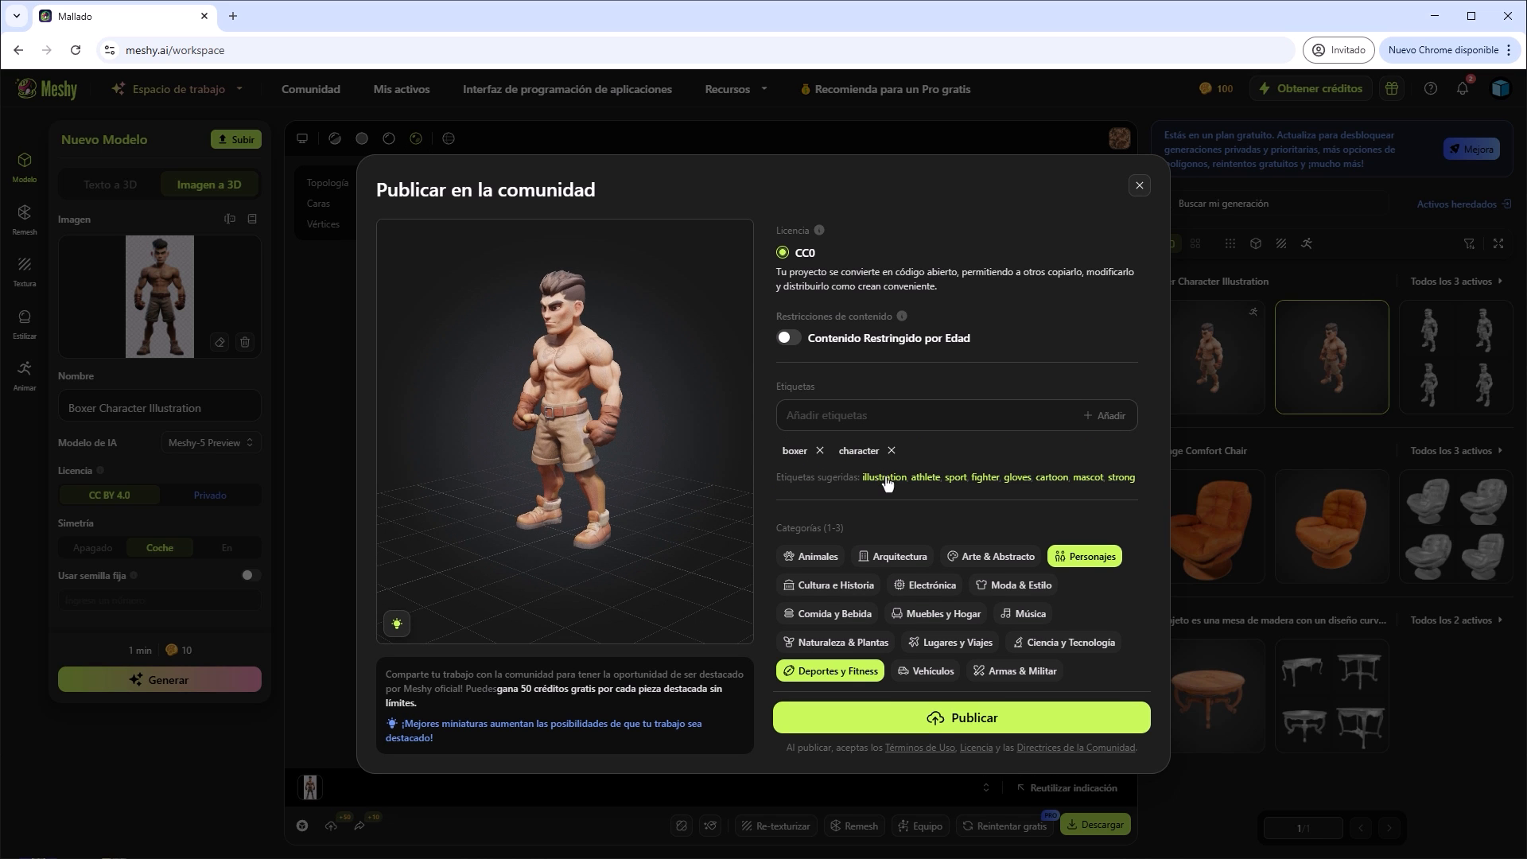
{"action": "left_click", "coordinate": [885, 478]}
{"action": "left_click", "coordinate": [881, 478]}
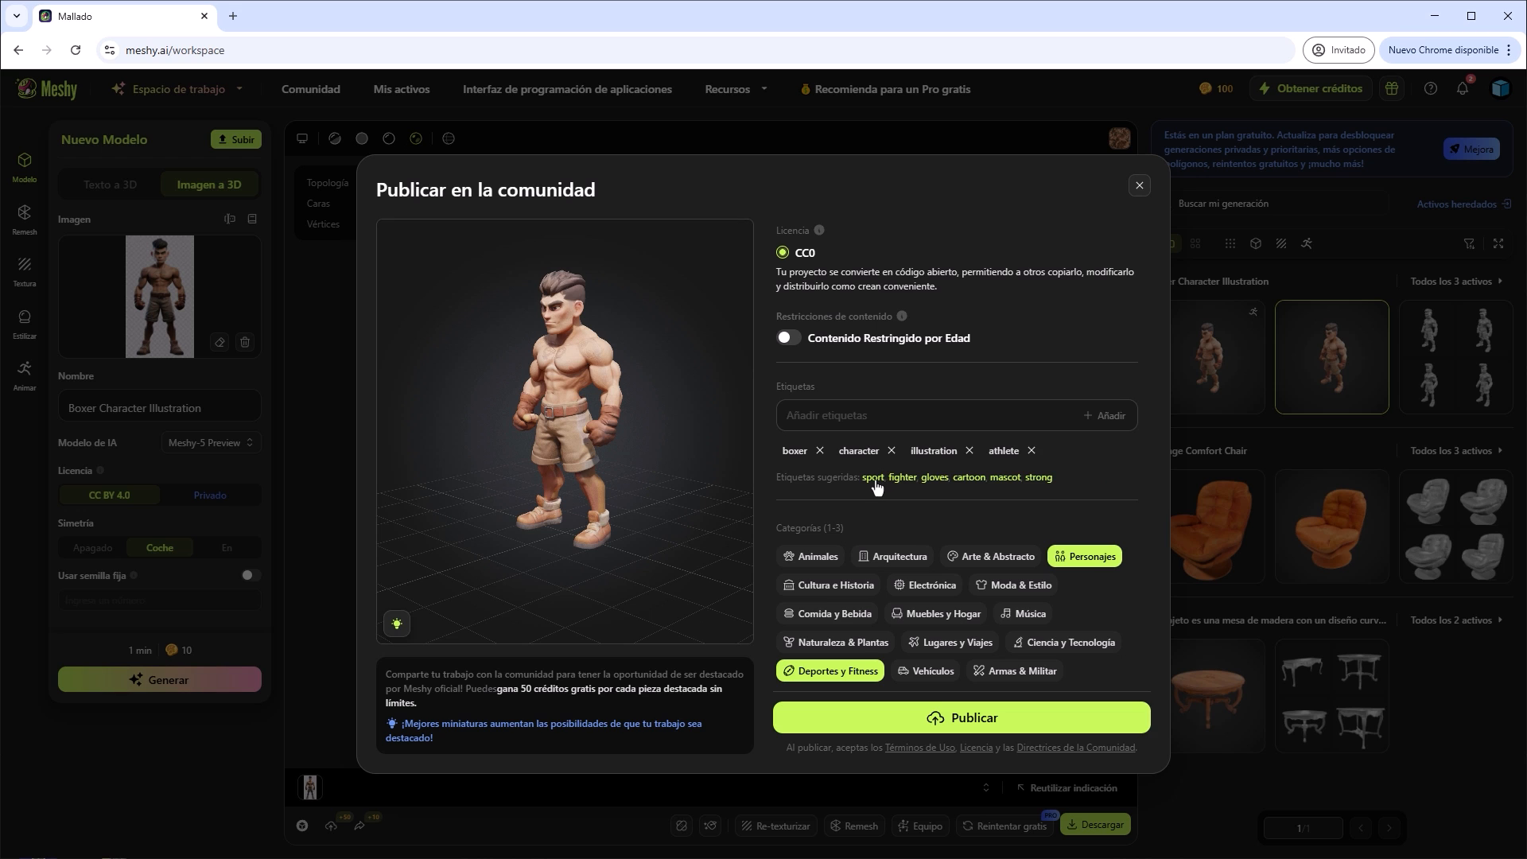
{"action": "left_click", "coordinate": [874, 481]}
{"action": "left_click", "coordinate": [877, 482]}
{"action": "left_click", "coordinate": [879, 493]}
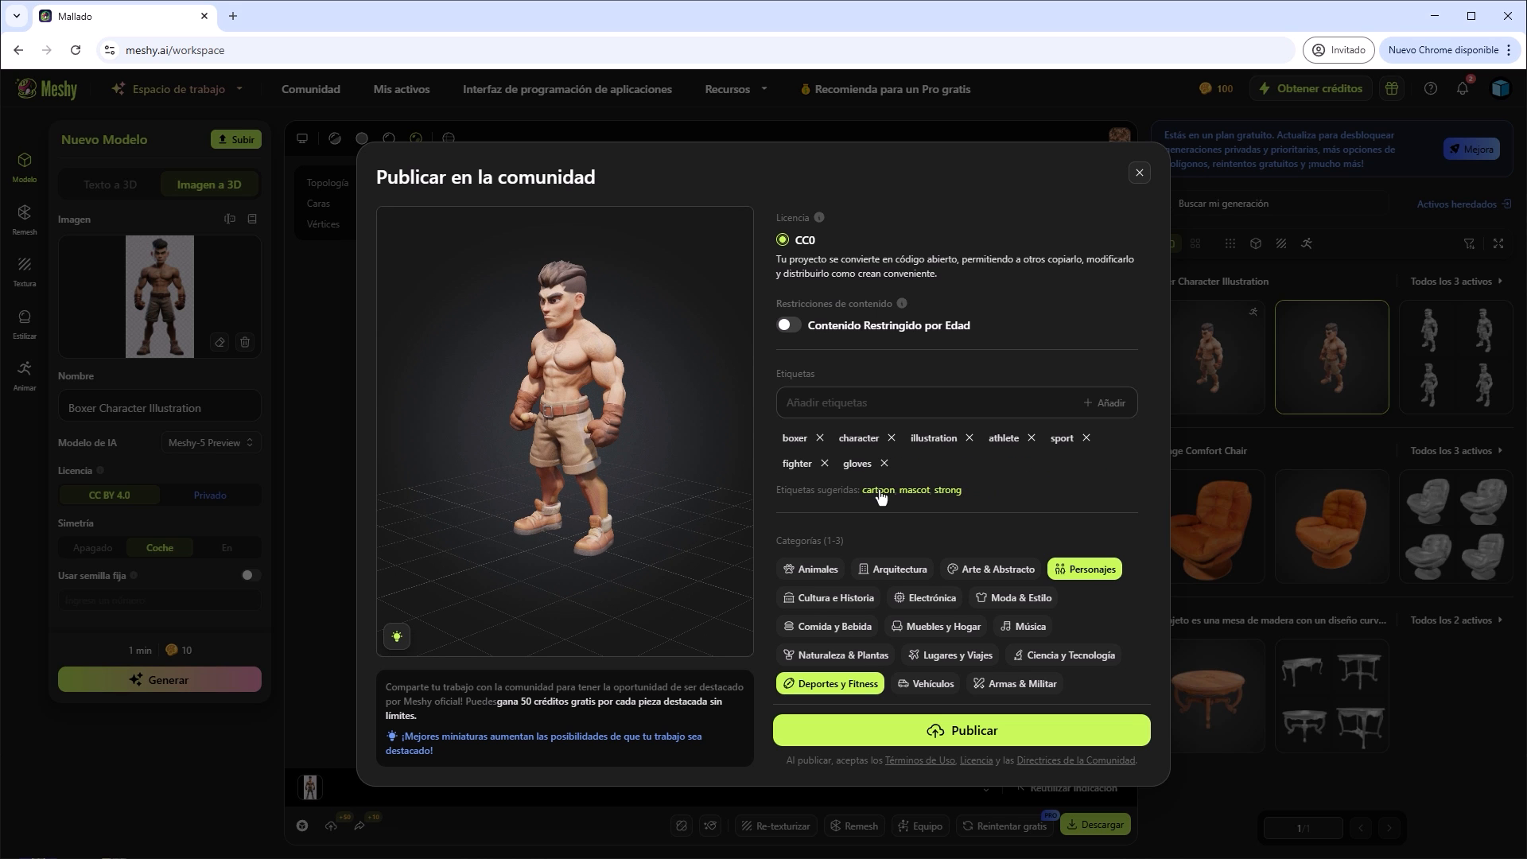
{"action": "left_click", "coordinate": [878, 491]}
{"action": "left_click", "coordinate": [879, 491]}
{"action": "left_click", "coordinate": [880, 492]}
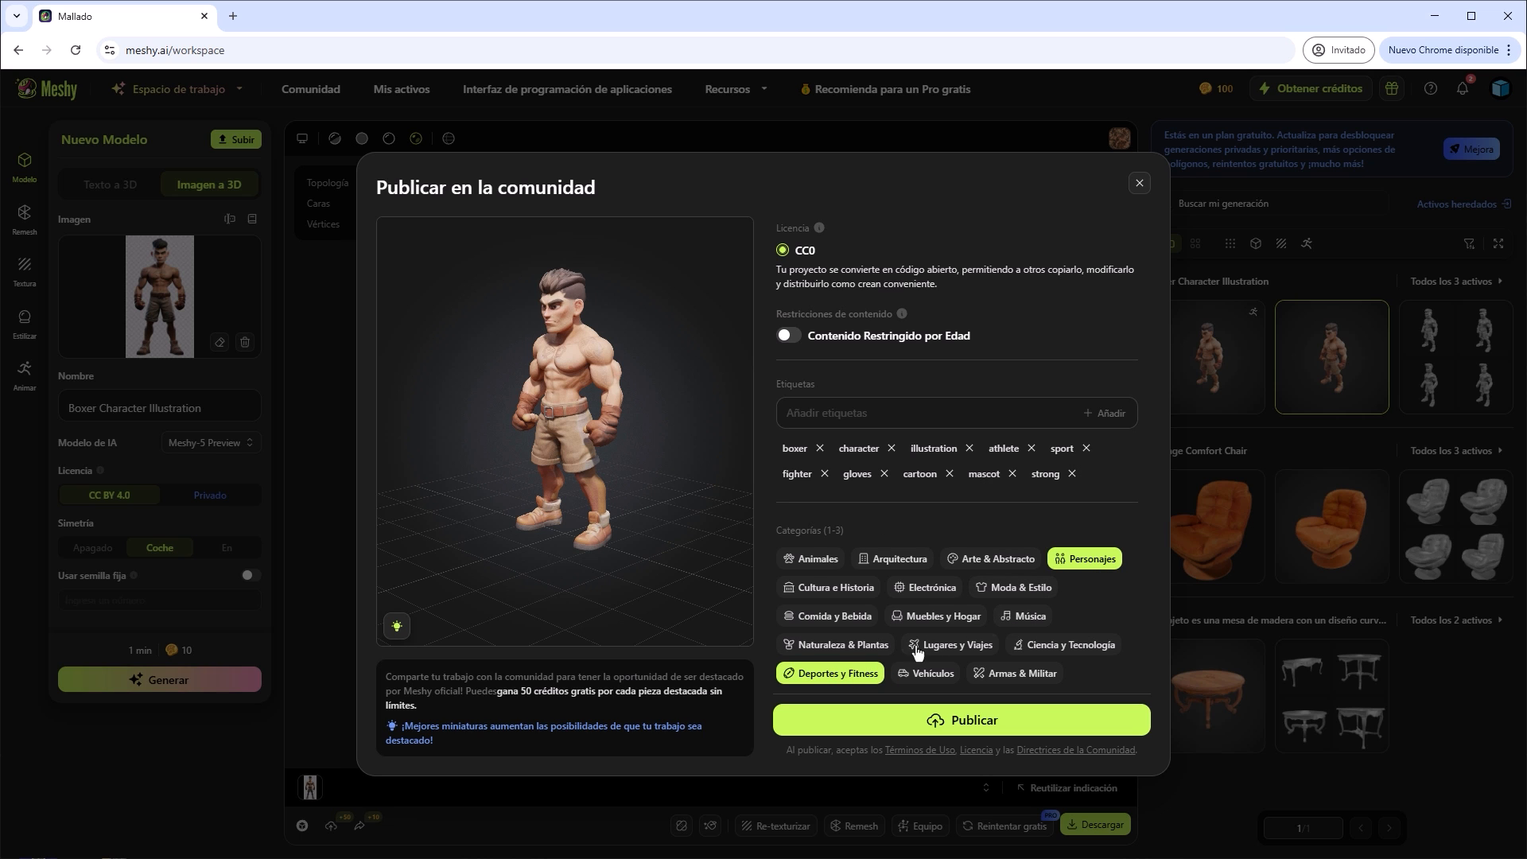
{"action": "left_click", "coordinate": [940, 722]}
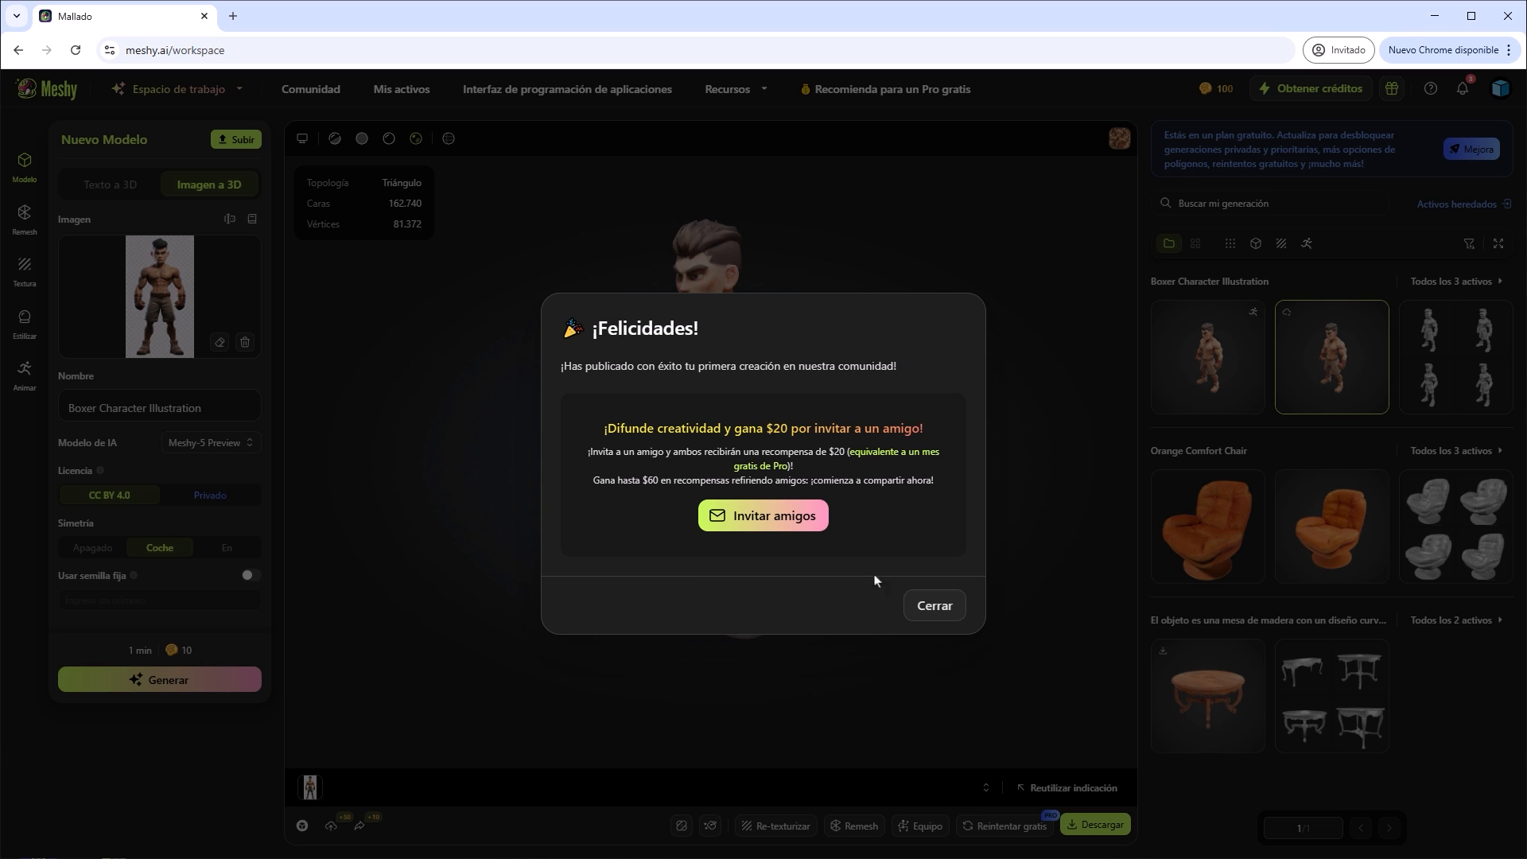
{"action": "left_click", "coordinate": [932, 608]}
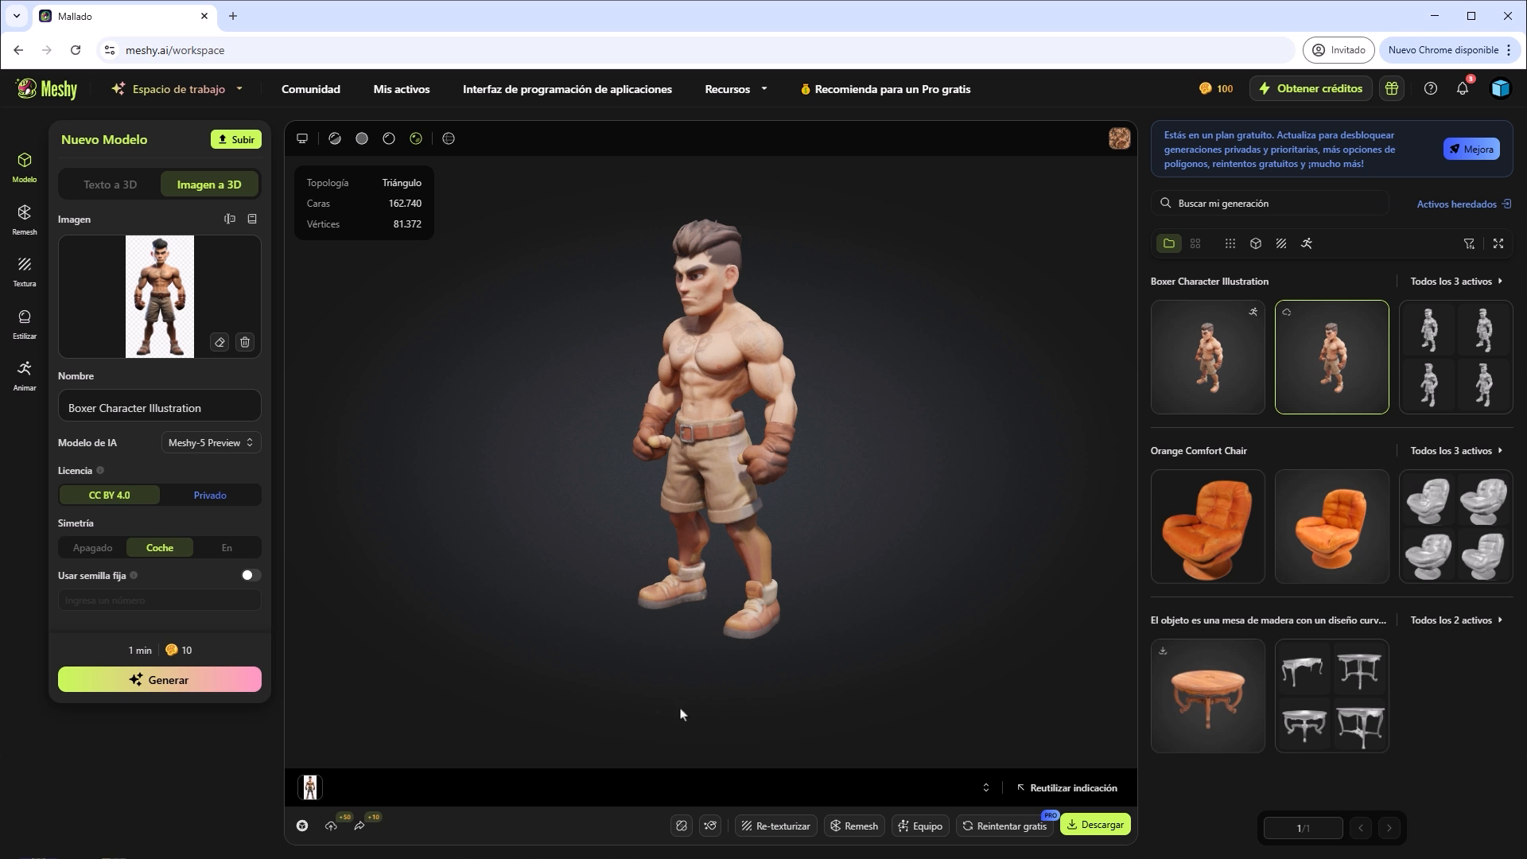
Open the sharing options of the textured boxer model and copy its public link.
{"action": "left_click", "coordinate": [360, 828]}
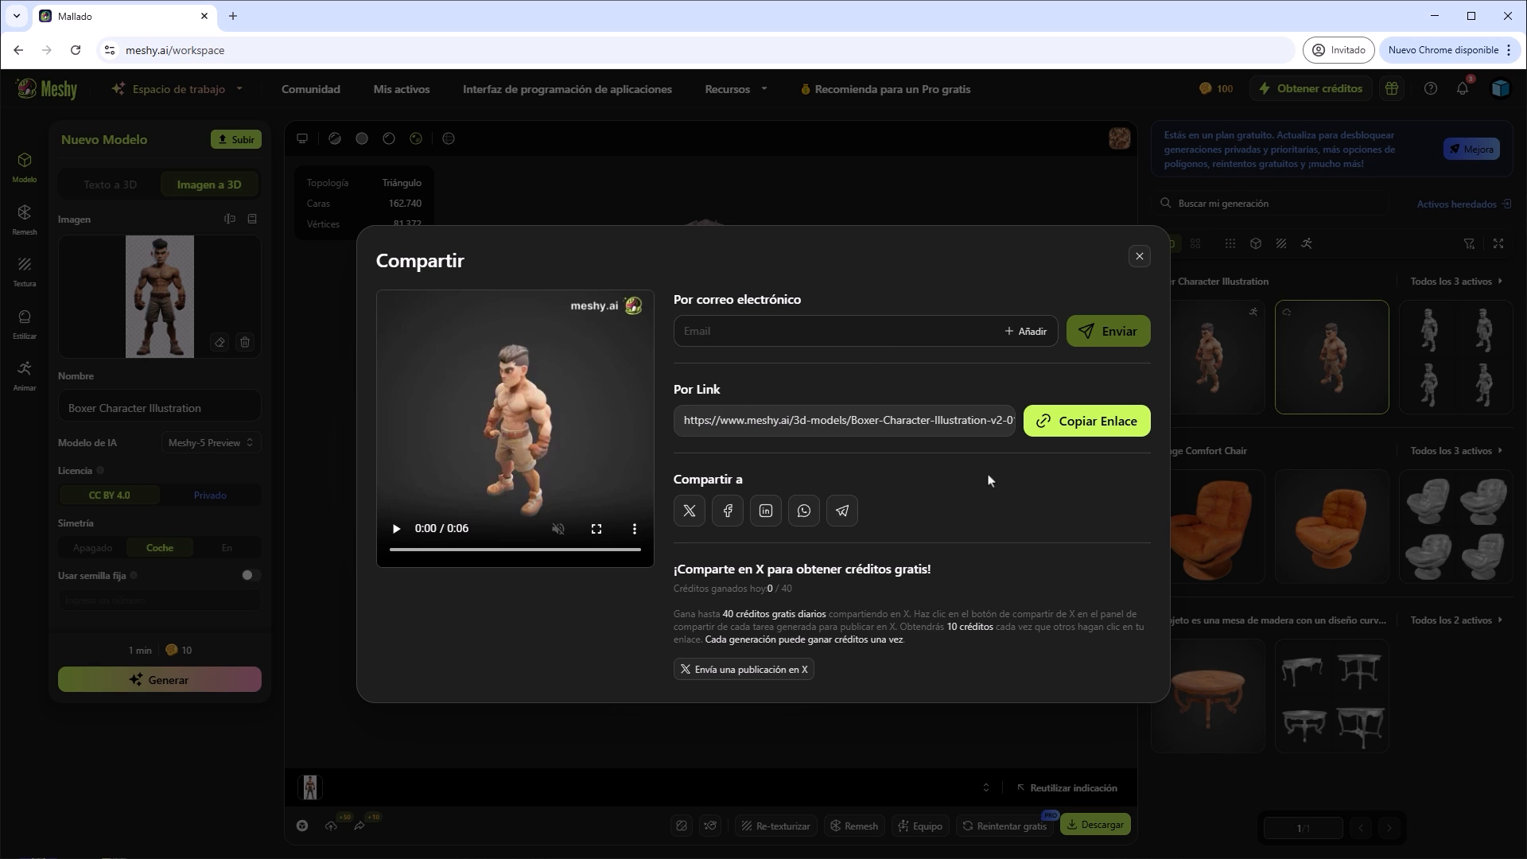
{"action": "left_click", "coordinate": [1087, 428]}
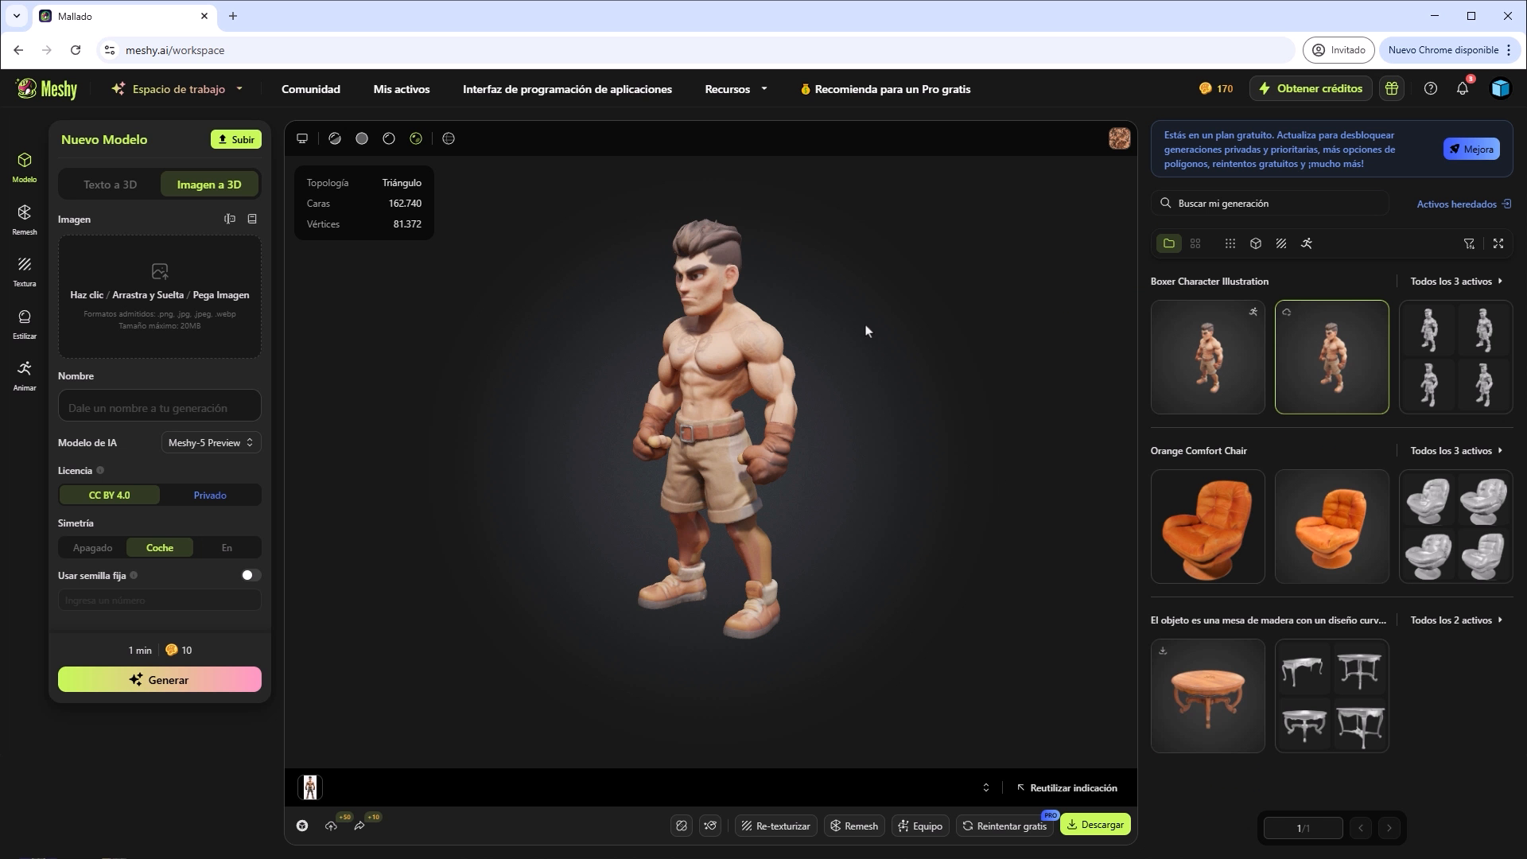
From the free-credit offers in the subscription settings, open the popular creators list and follow one more creator.
{"action": "left_click", "coordinate": [1224, 90]}
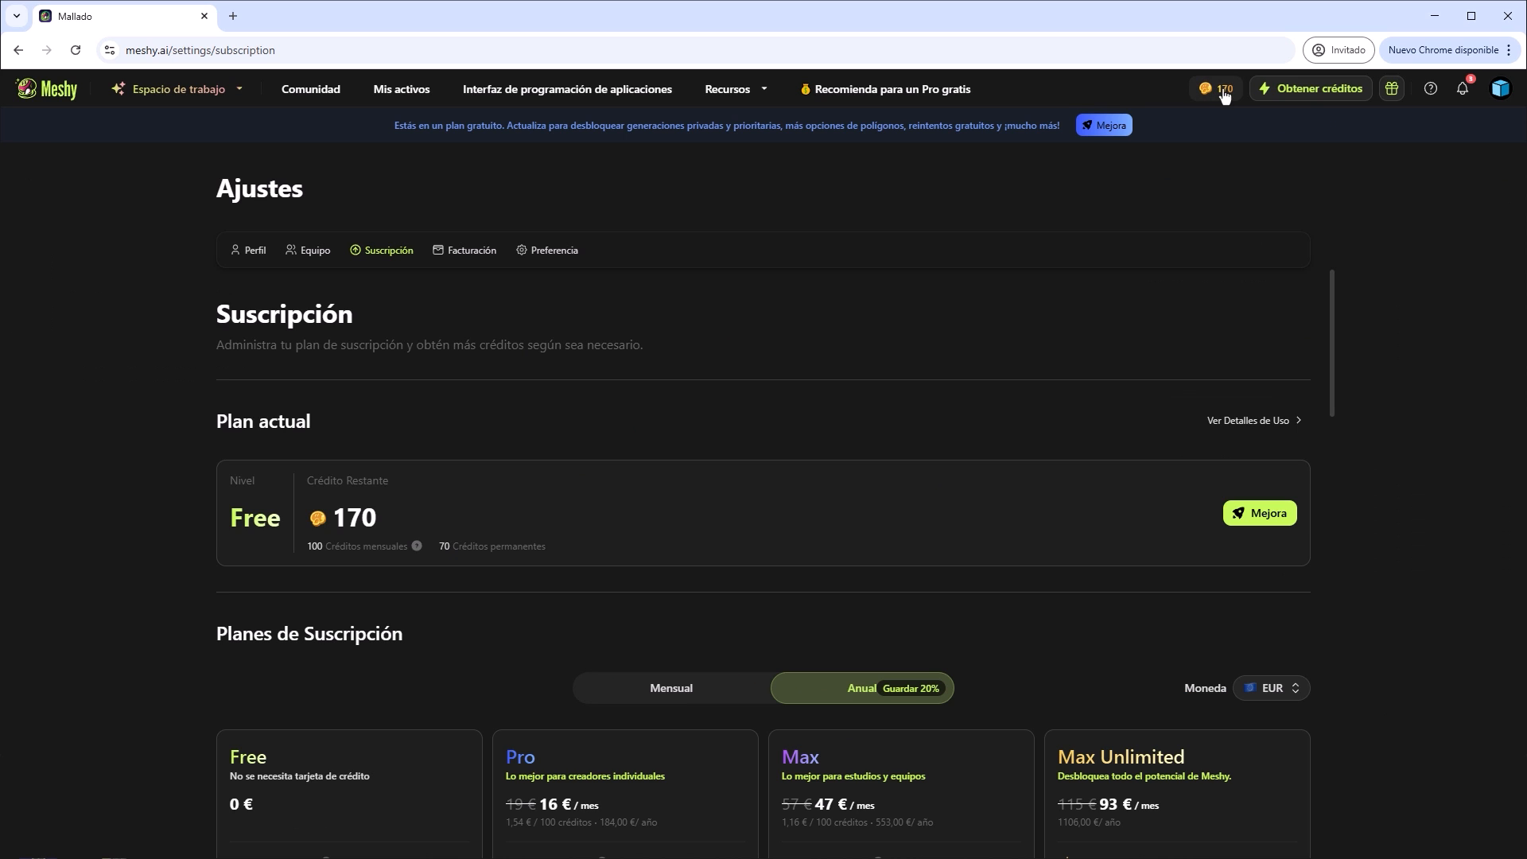
{"action": "left_click_drag", "start_coordinate": [1335, 323], "coordinate": [1313, 631]}
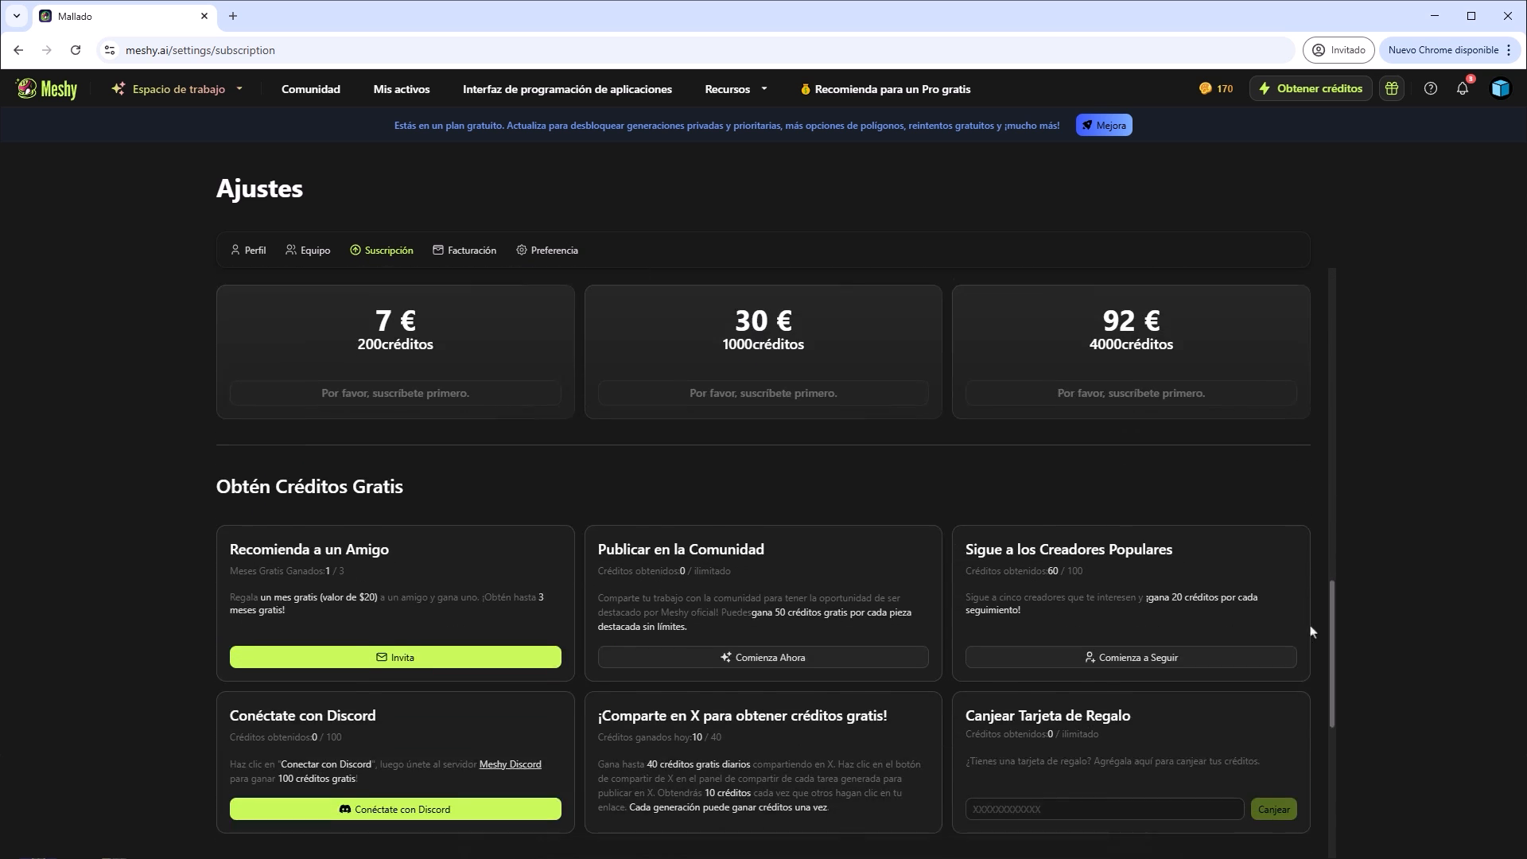
{"action": "scroll", "coordinate": [1311, 631], "scroll_direction": "down", "scroll_amount": 2}
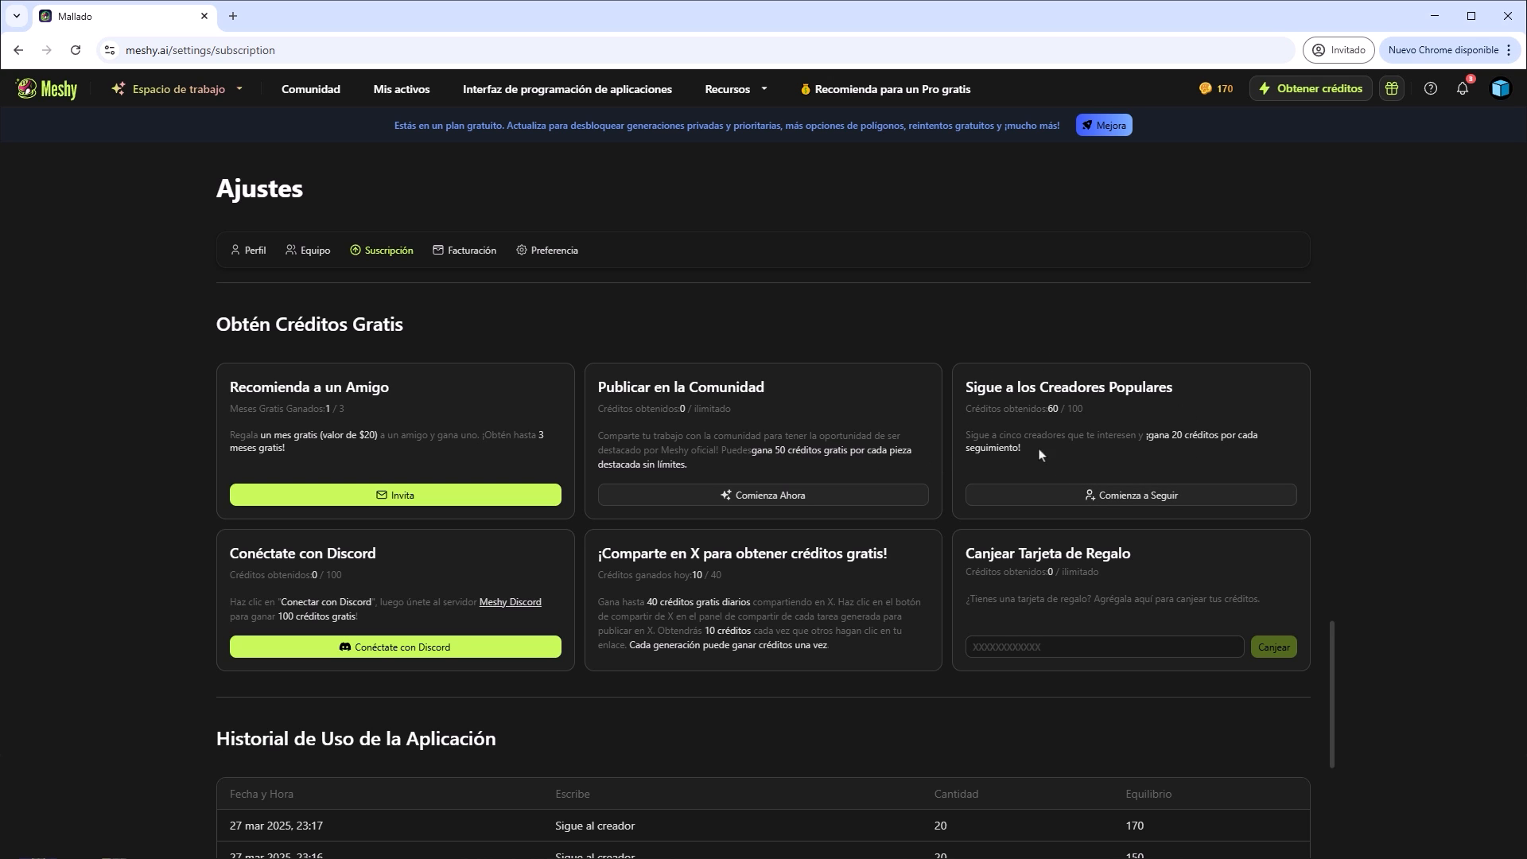
{"action": "left_click", "coordinate": [1129, 497]}
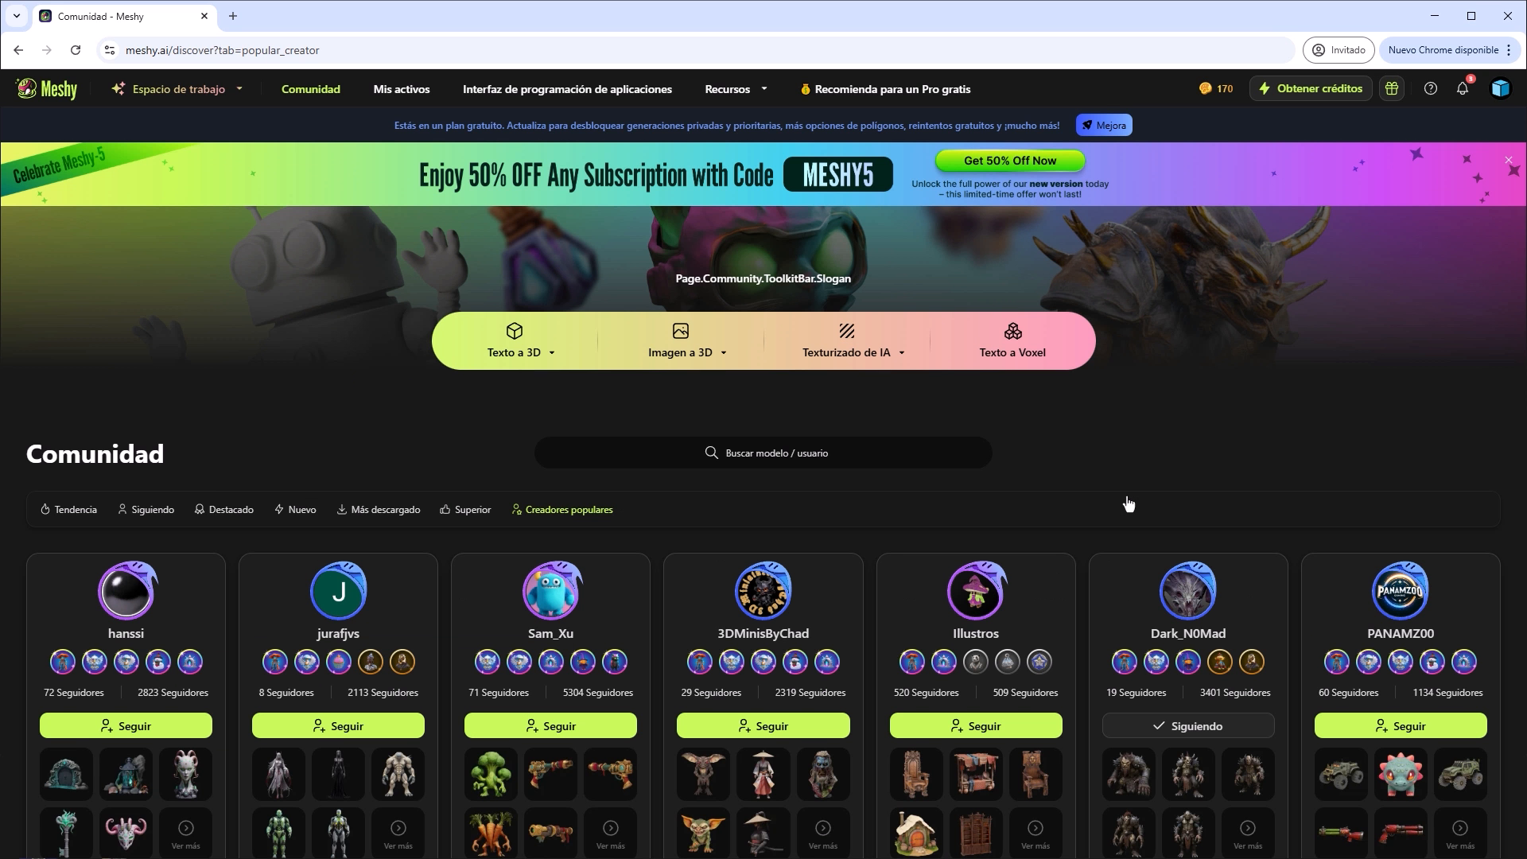
{"action": "scroll", "coordinate": [866, 613], "scroll_direction": "down", "scroll_amount": 5}
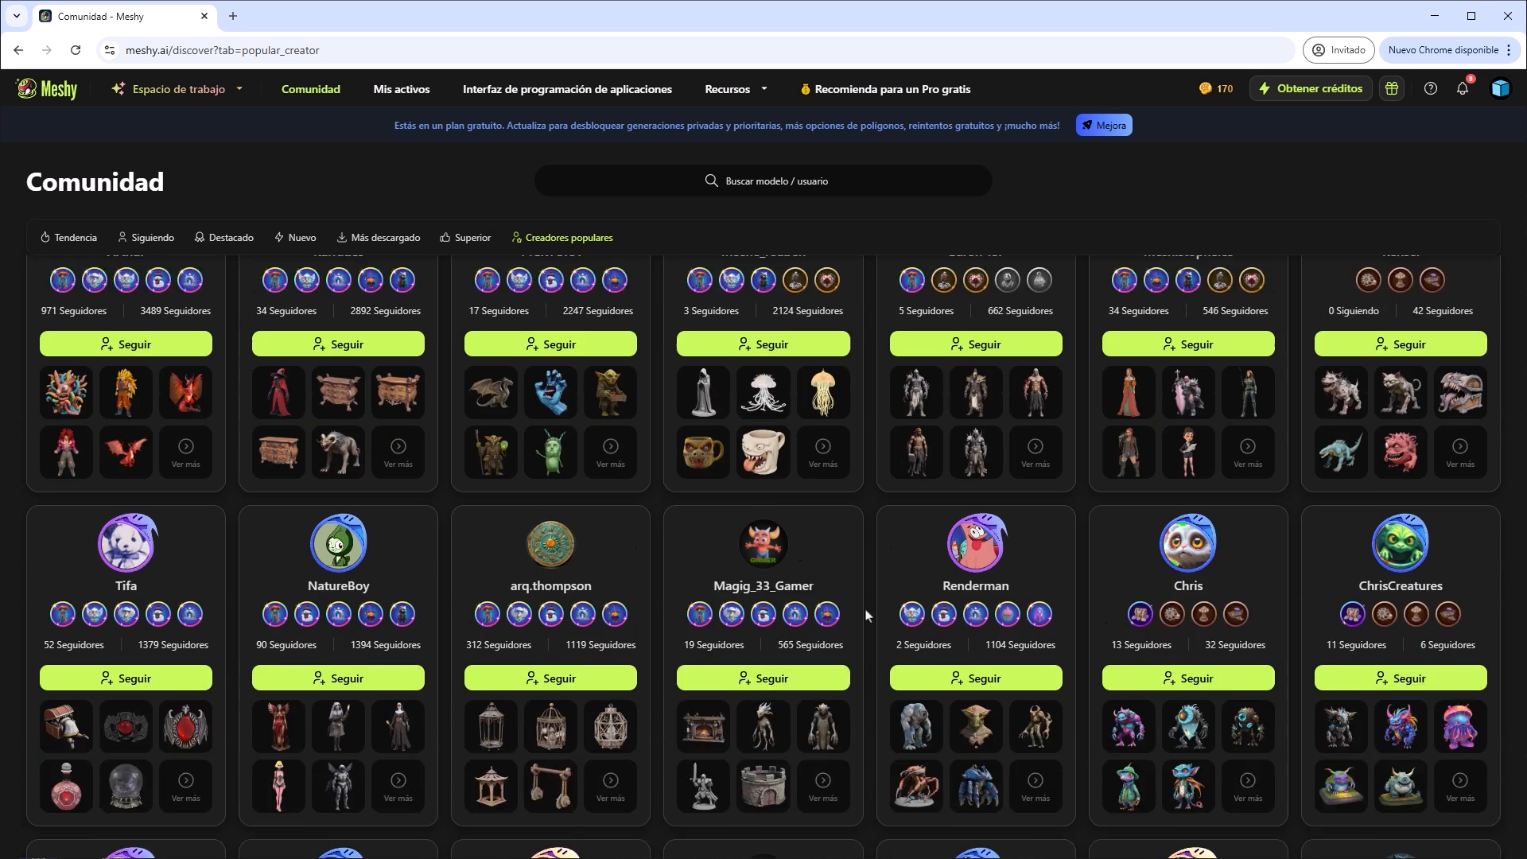
{"action": "scroll", "coordinate": [866, 613], "scroll_direction": "down", "scroll_amount": 9}
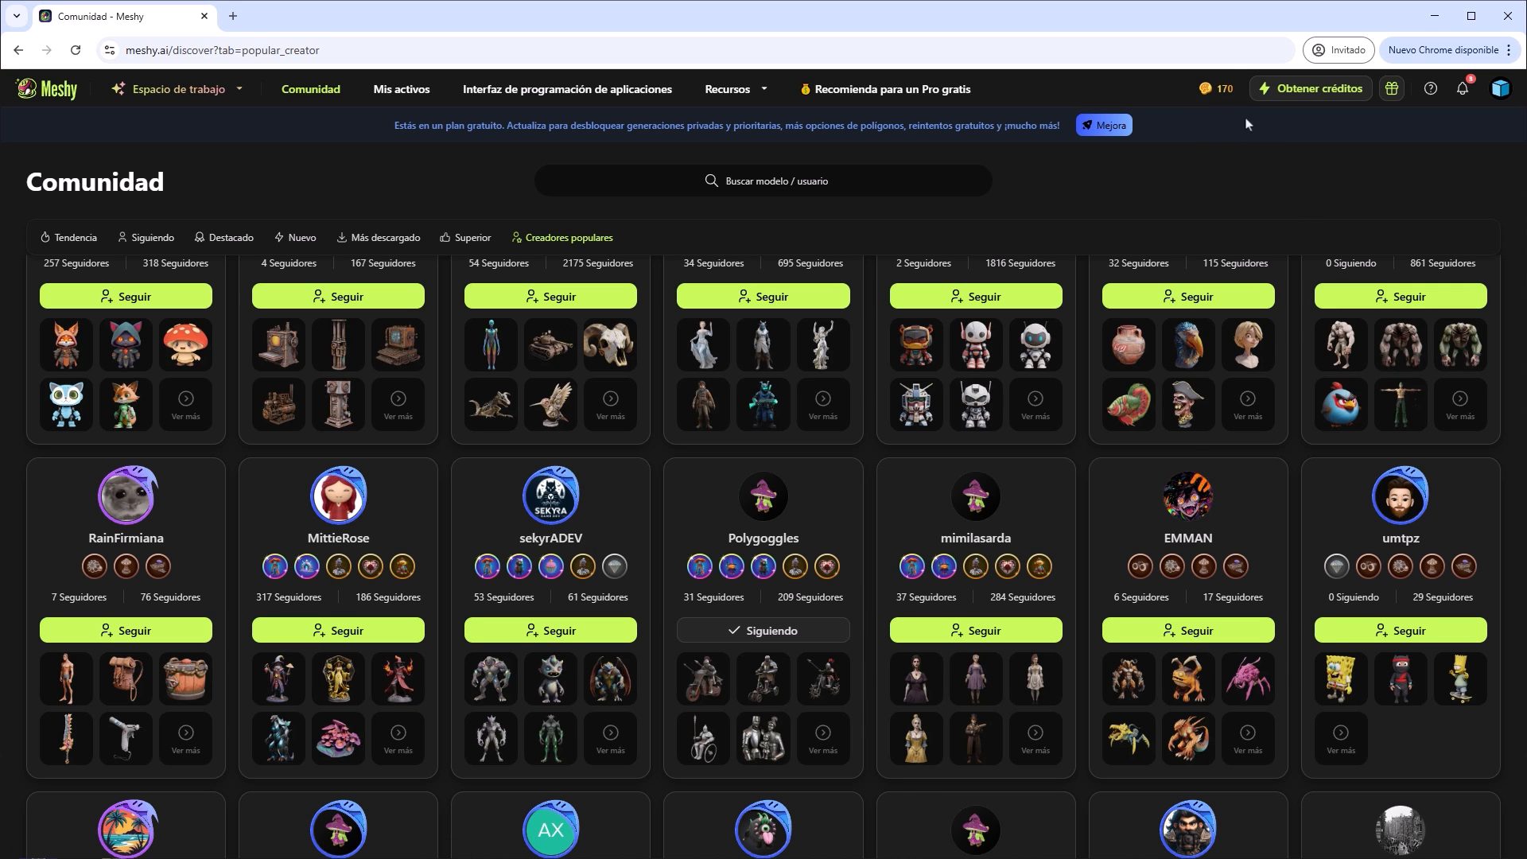
{"action": "left_click", "coordinate": [1410, 304]}
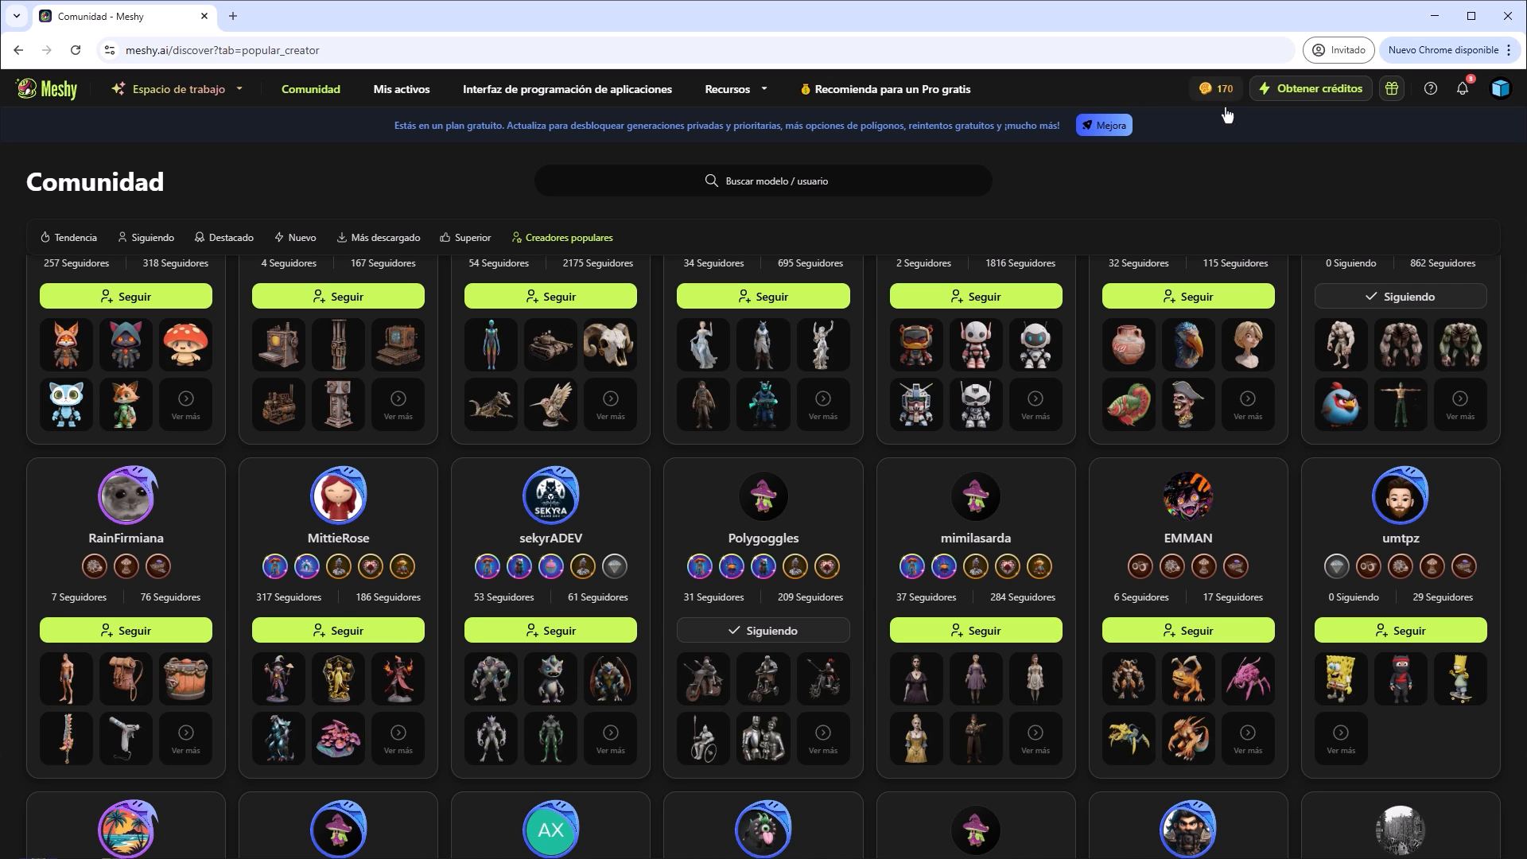
Return to the subscription settings to review the free-credit offers and credit usage history, and reopen the workspace.
{"action": "key", "text": "alt+Left"}
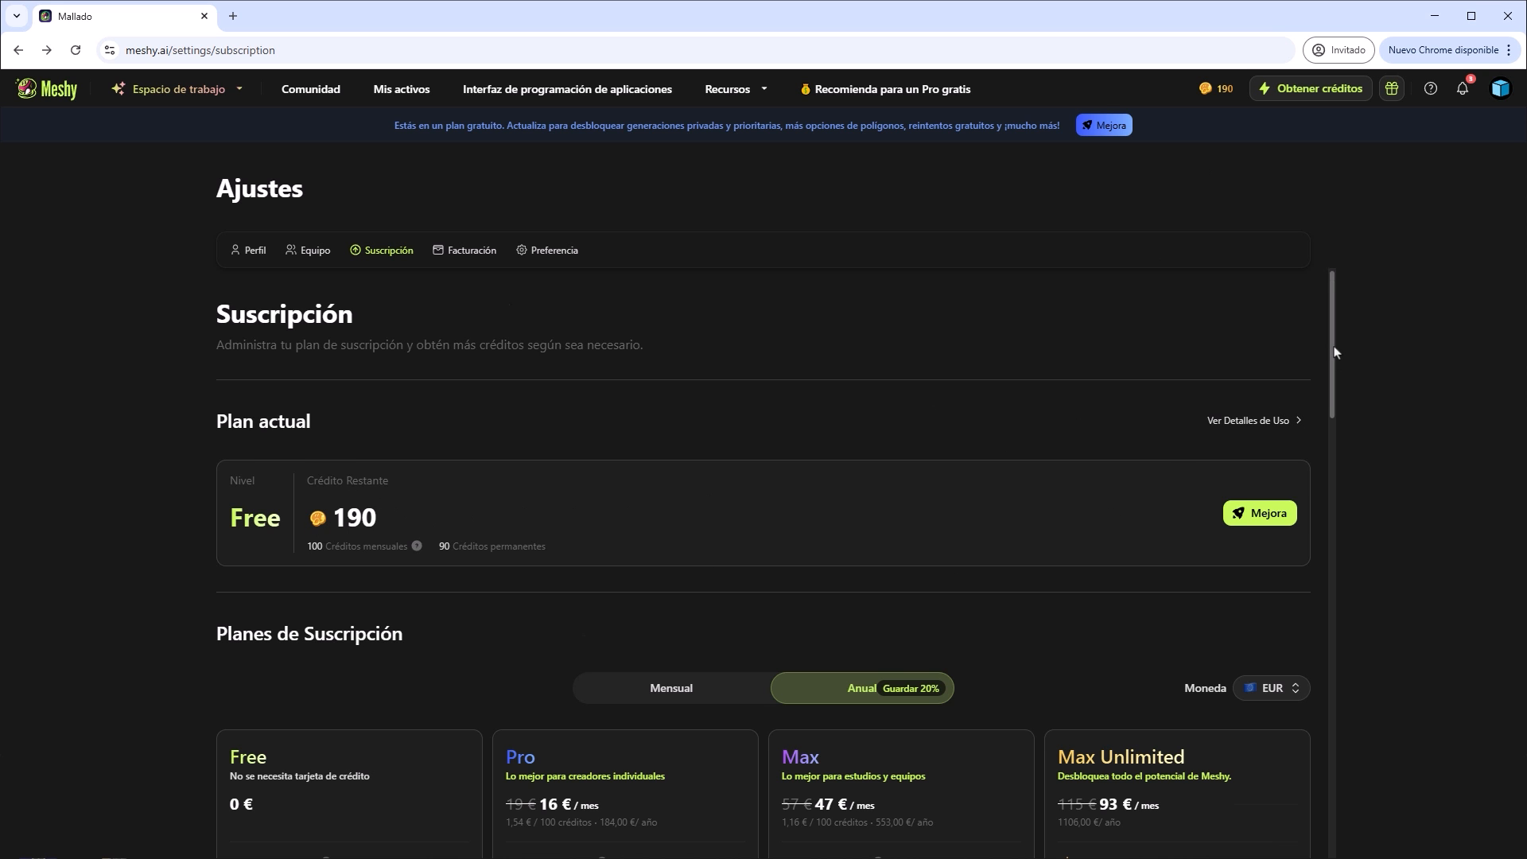
{"action": "left_click_drag", "start_coordinate": [1334, 351], "coordinate": [1314, 711]}
{"action": "scroll", "coordinate": [1293, 648], "scroll_direction": "down", "scroll_amount": 4}
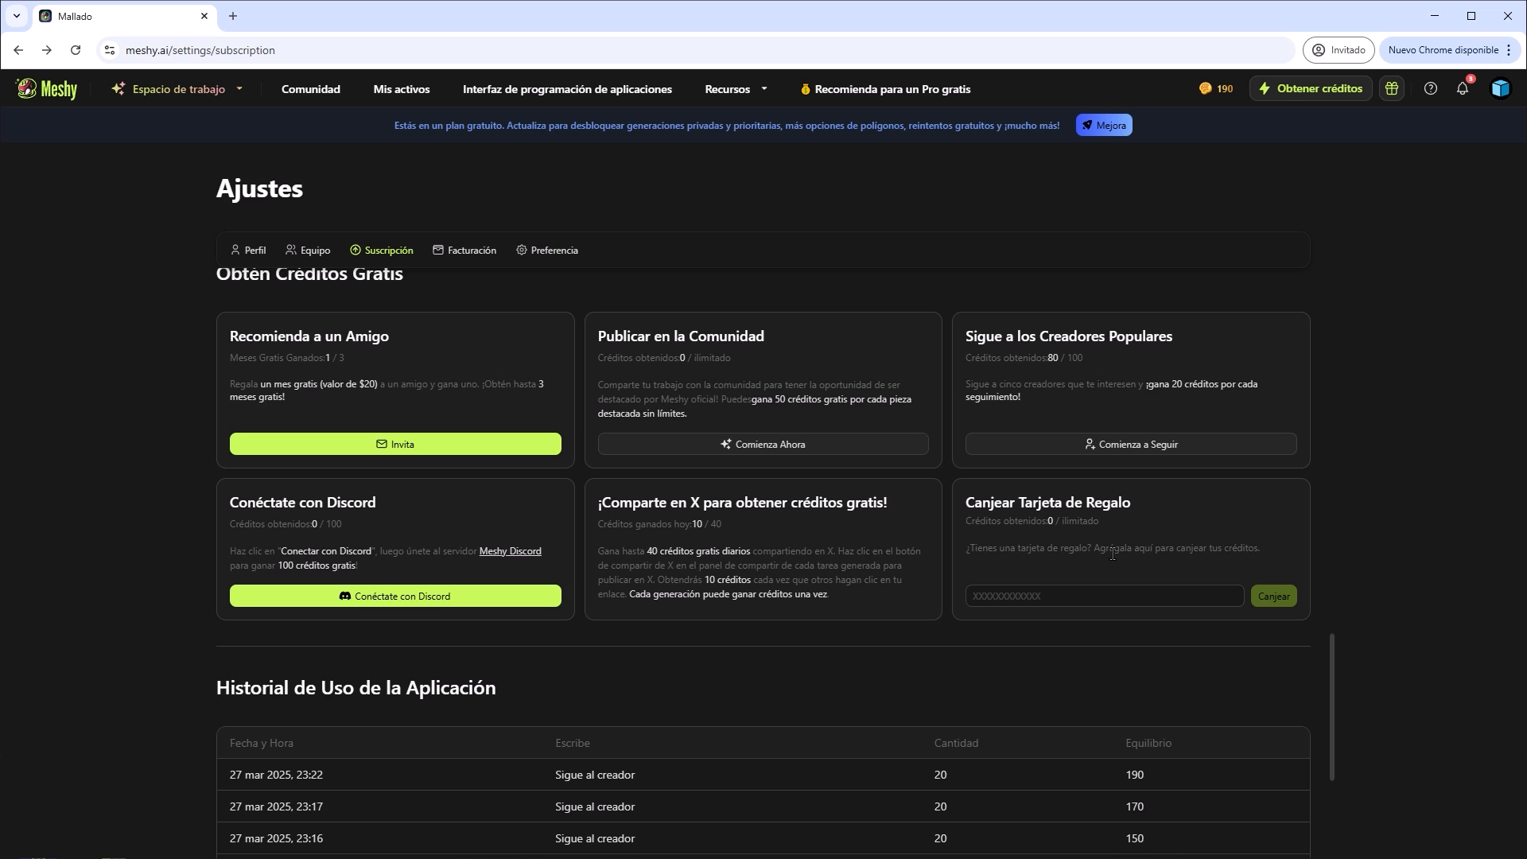
{"action": "key", "text": "alt+Right"}
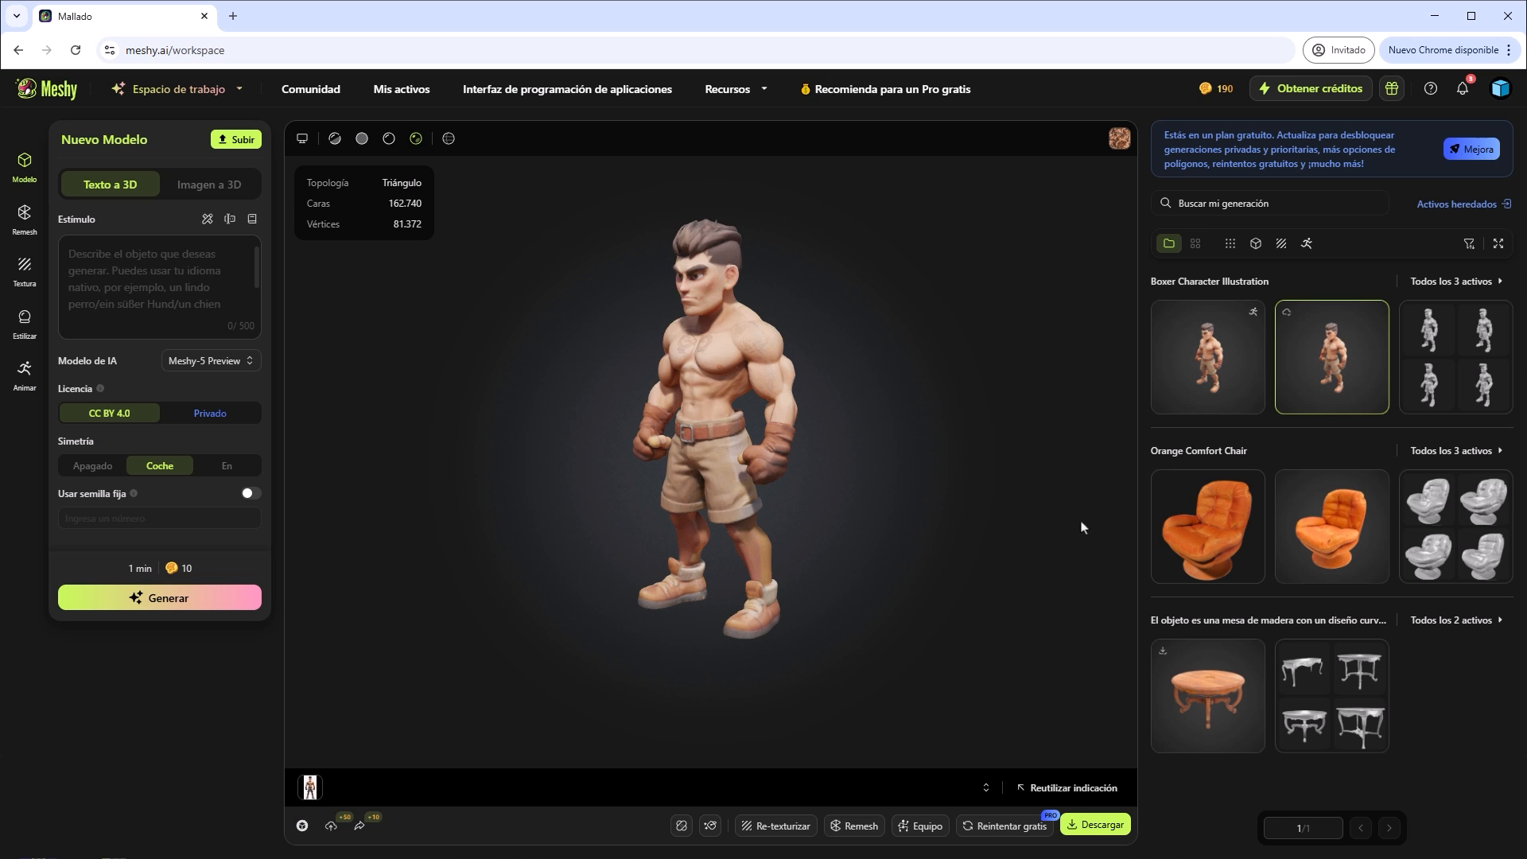
Show the Remesh settings and check the download options of the rigged boxer and the textured boxer.
{"action": "left_click", "coordinate": [1458, 347]}
{"action": "left_click", "coordinate": [25, 216]}
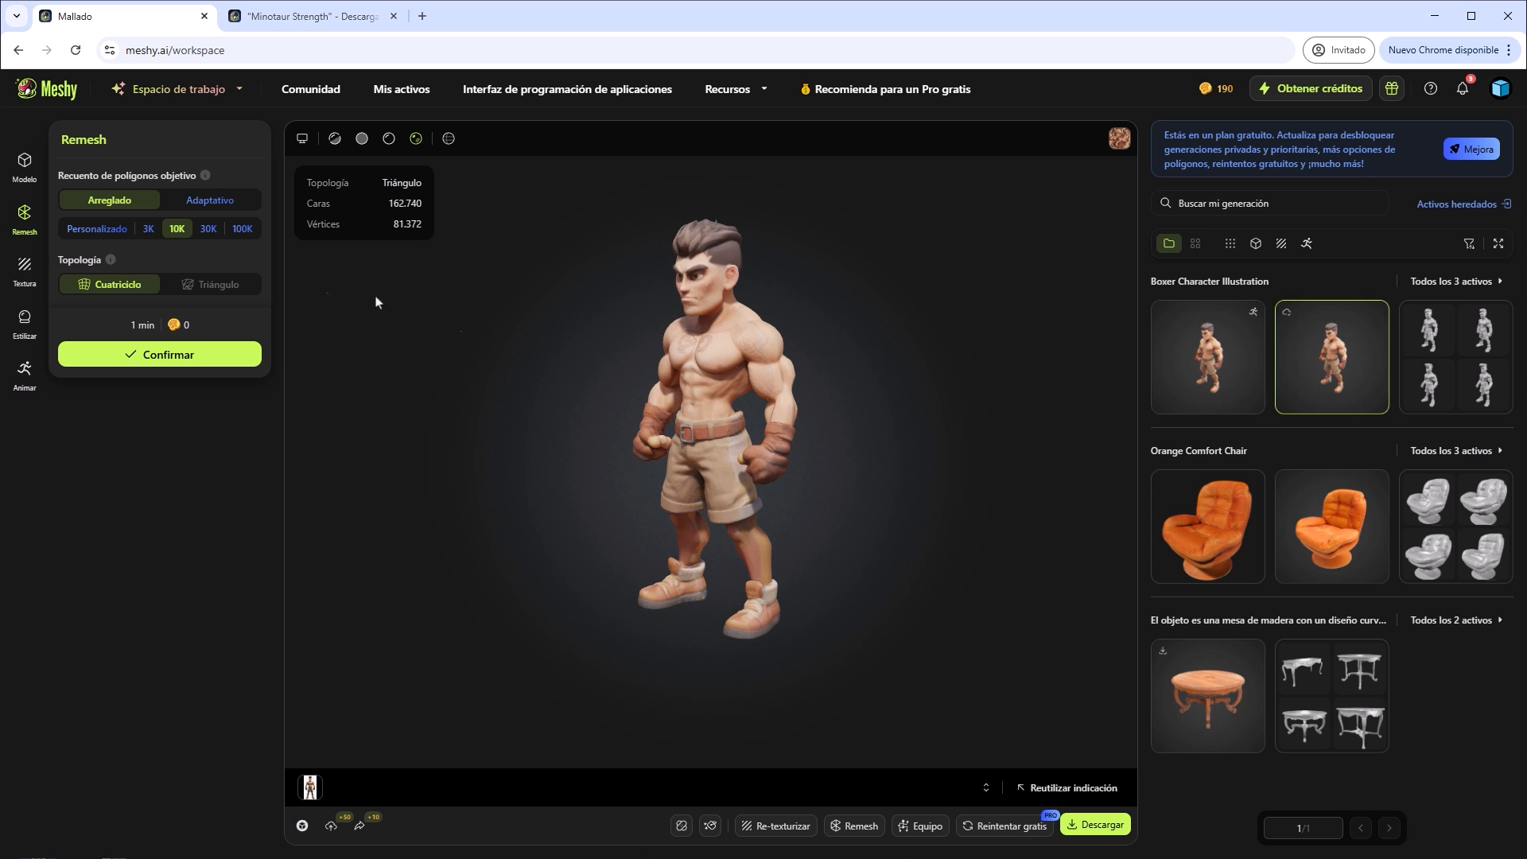
{"action": "left_click", "coordinate": [1210, 363]}
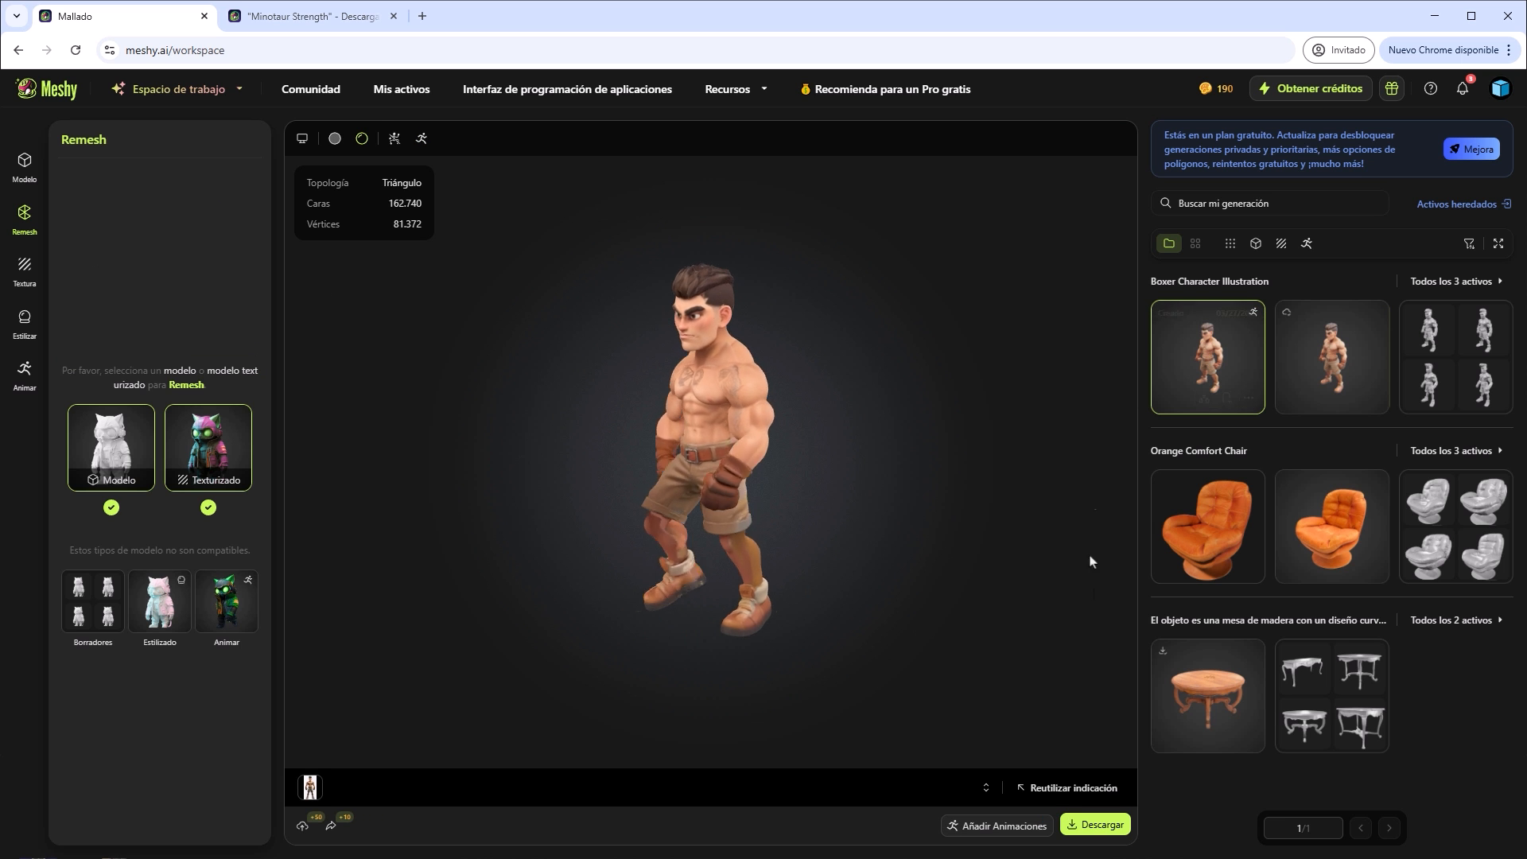
{"action": "left_click", "coordinate": [1098, 825]}
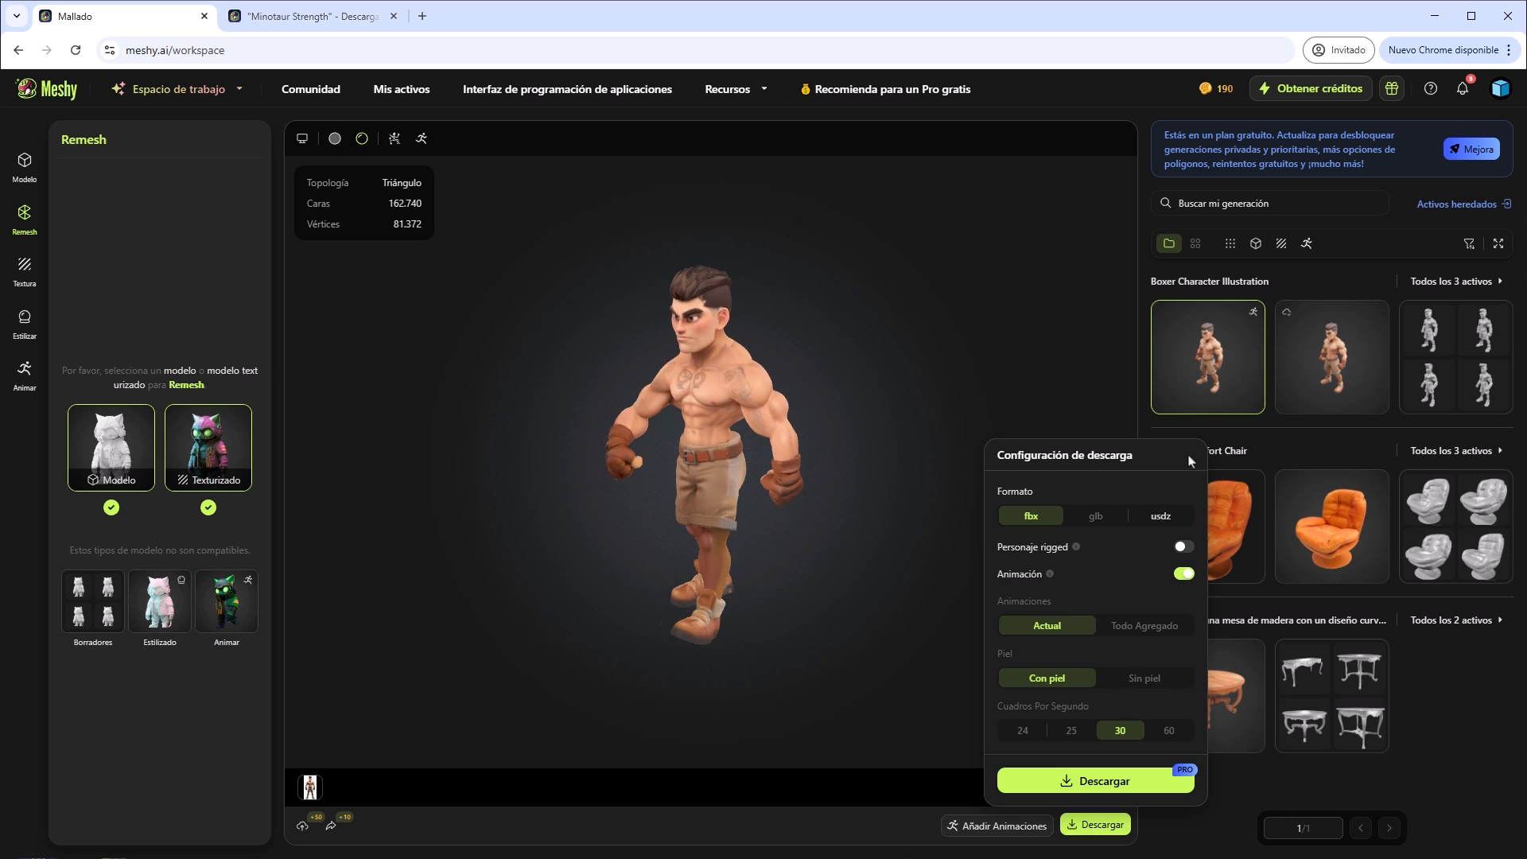
{"action": "left_click", "coordinate": [1347, 353]}
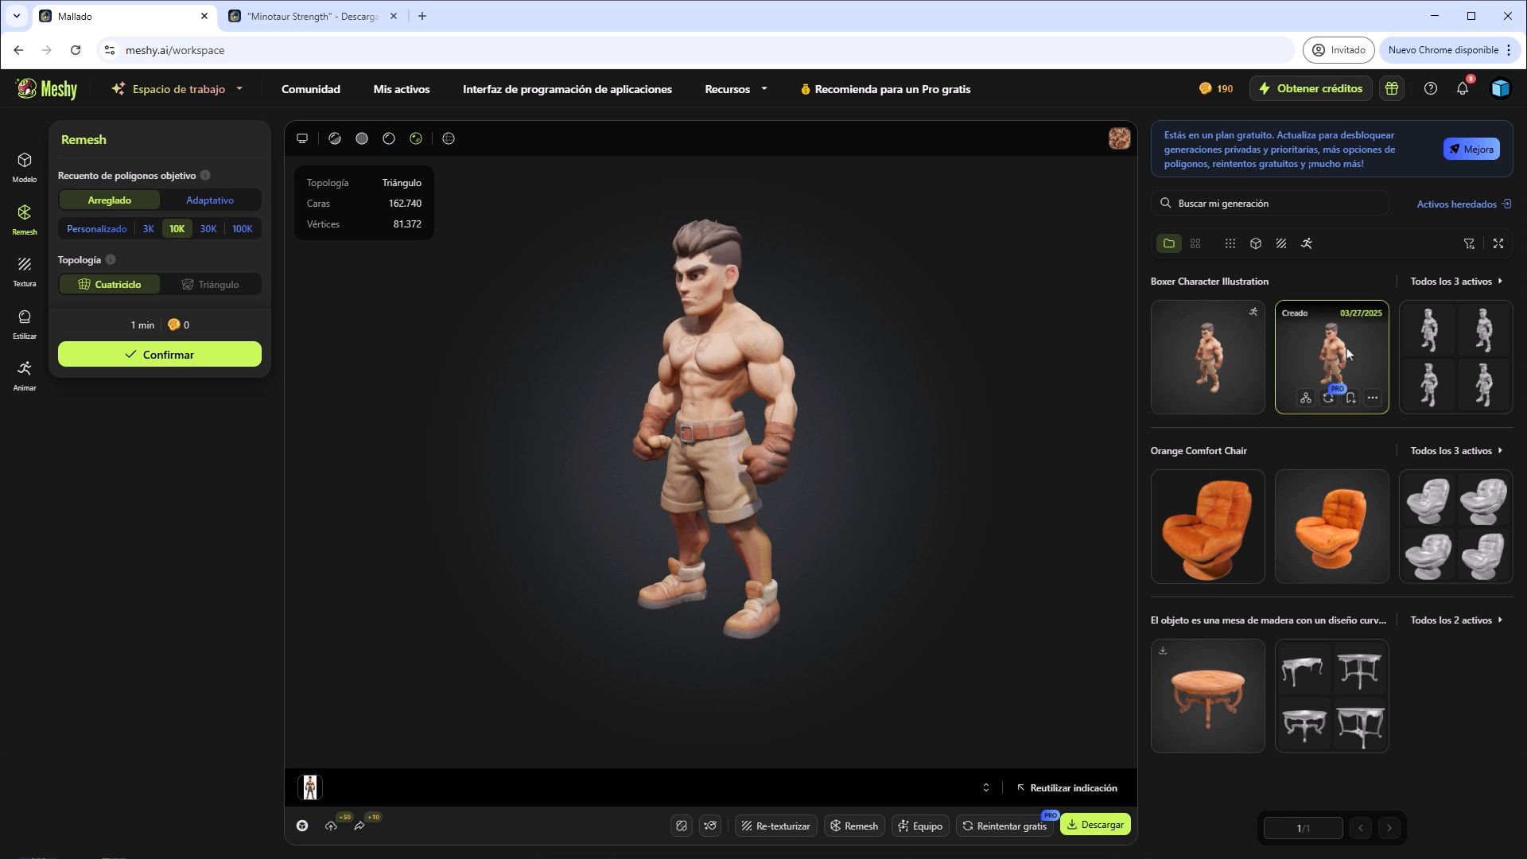
{"action": "left_click", "coordinate": [1095, 827]}
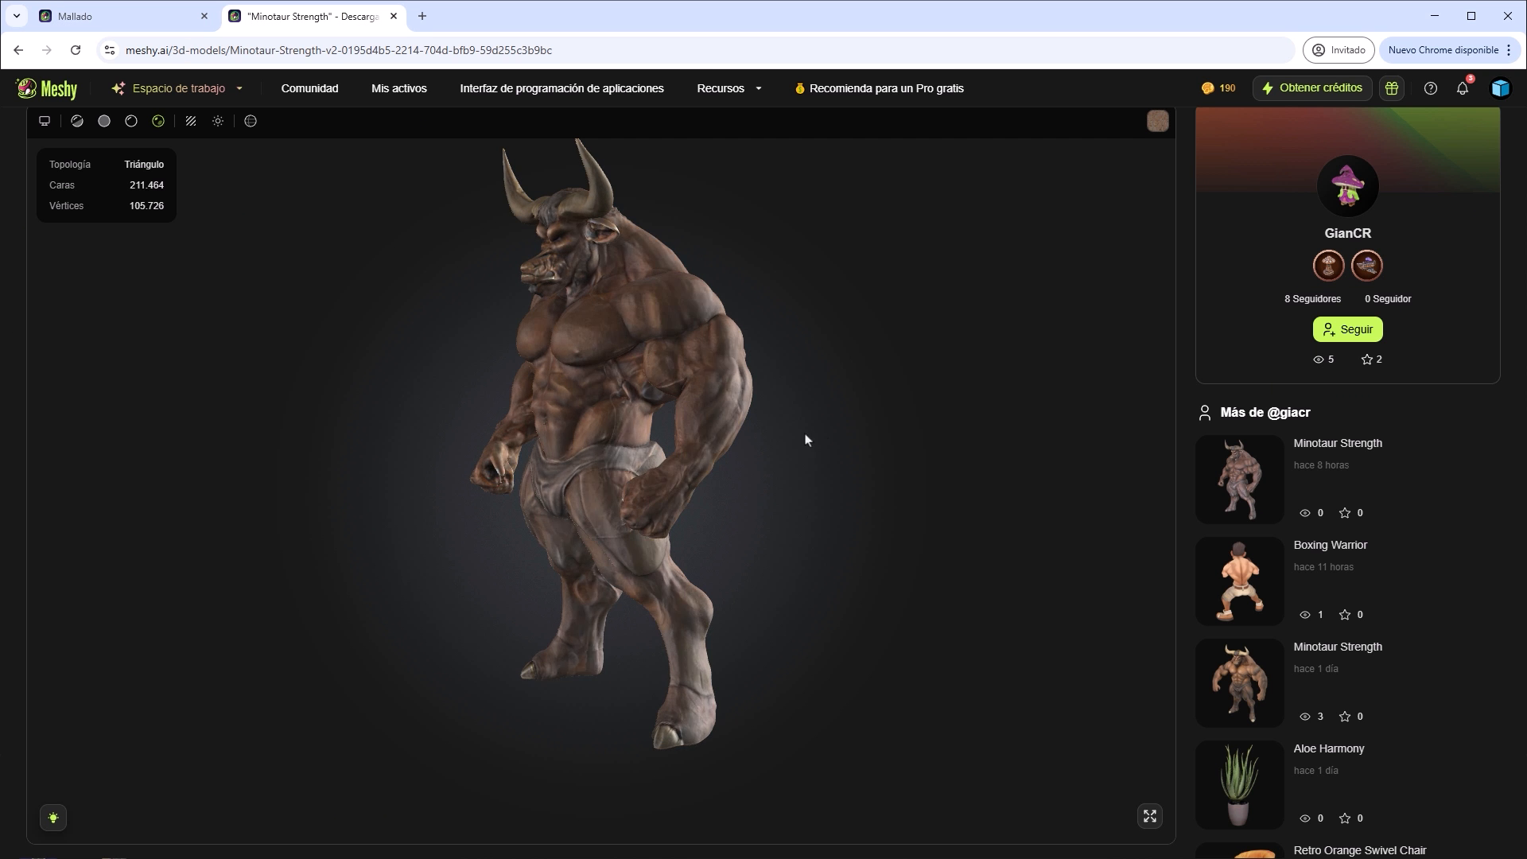
Rotate the published Minotaur Strength model toward its front and compare it with the minotaur reference image.
{"action": "left_click_drag", "start_coordinate": [582, 390], "coordinate": [835, 513]}
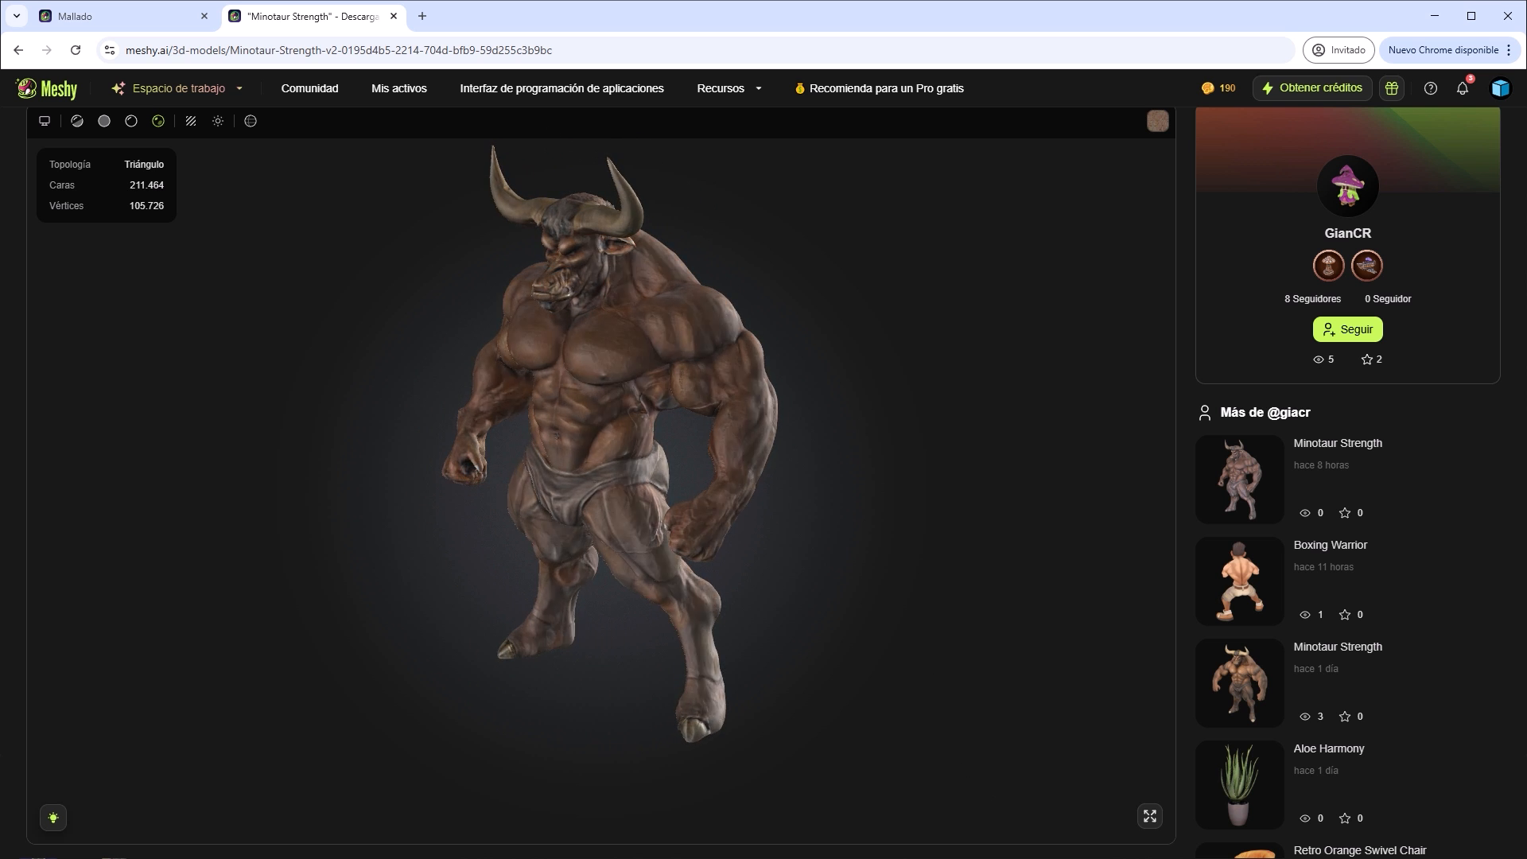
{"action": "key", "text": "alt+Tab"}
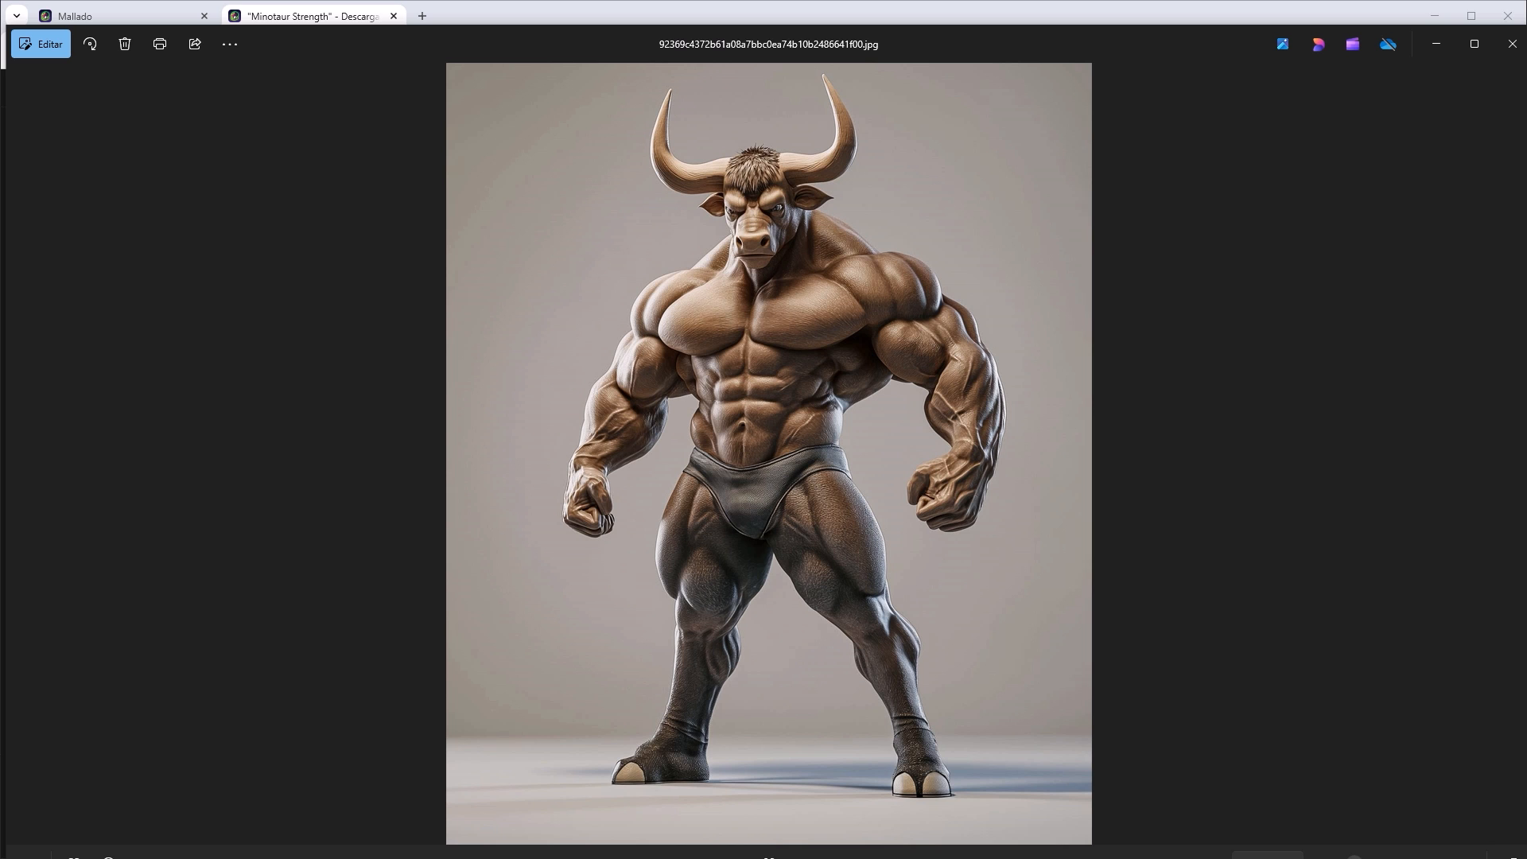
{"action": "key", "text": "alt+Tab"}
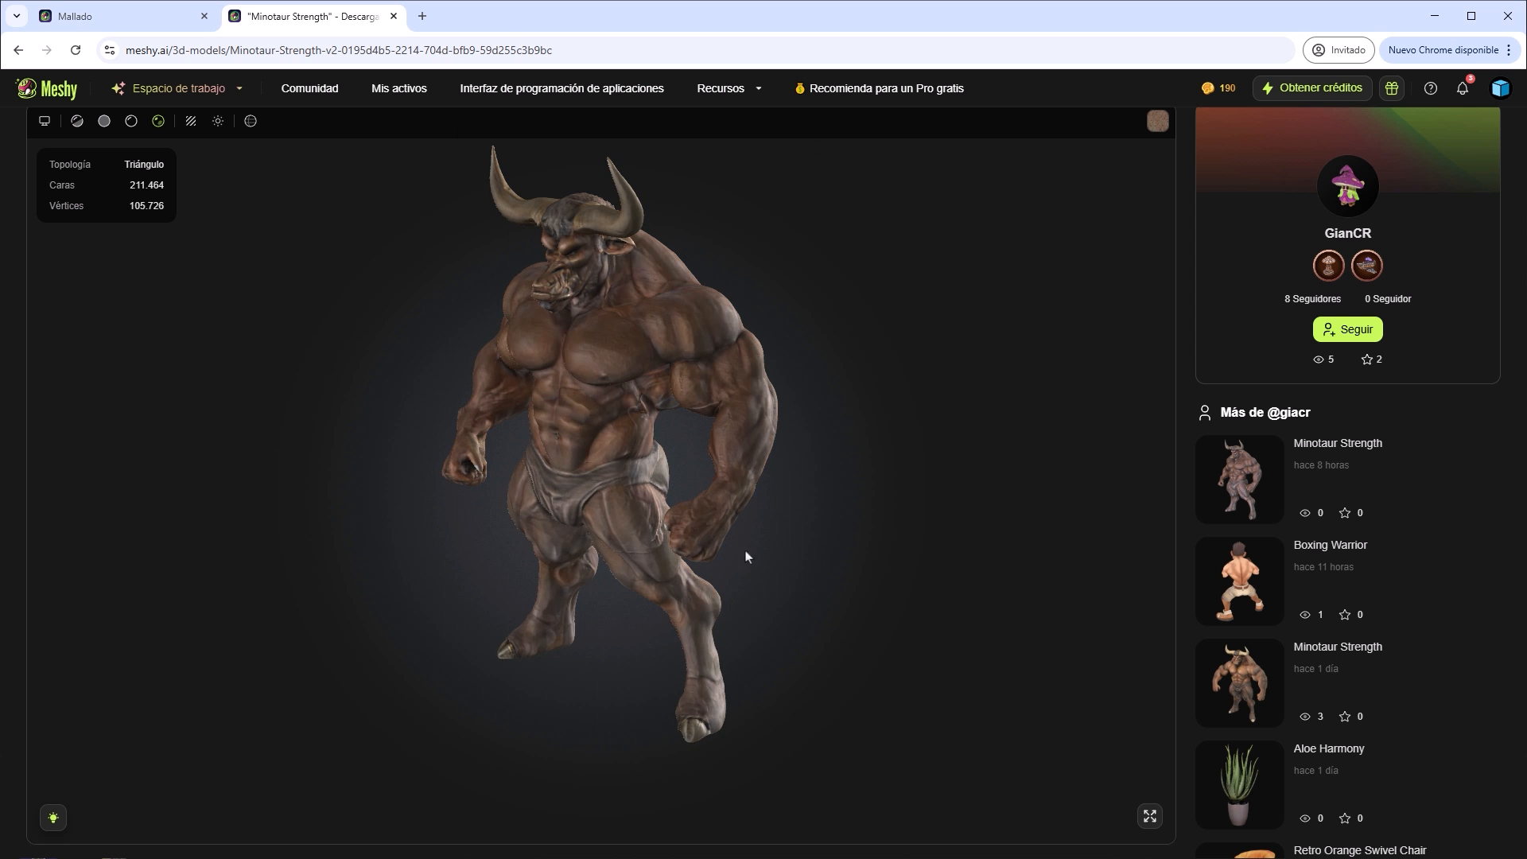
Open the creator's rigged Minotaur Strength model and view its Caminando and Corriendo animations from different angles.
{"action": "left_click", "coordinate": [1219, 675]}
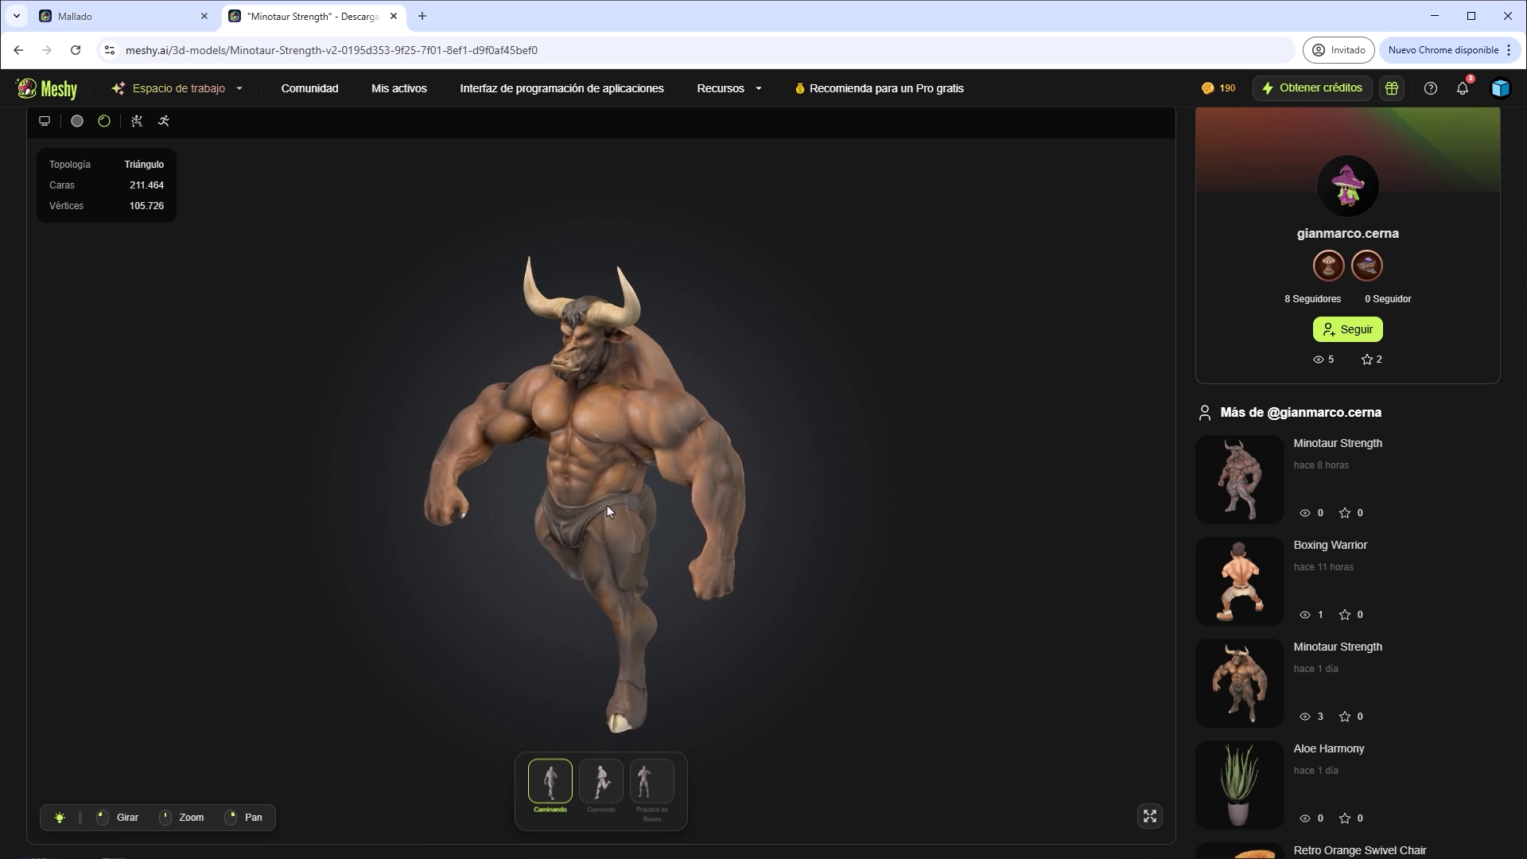
{"action": "left_click_drag", "start_coordinate": [752, 420], "coordinate": [694, 554]}
{"action": "left_click", "coordinate": [602, 780]}
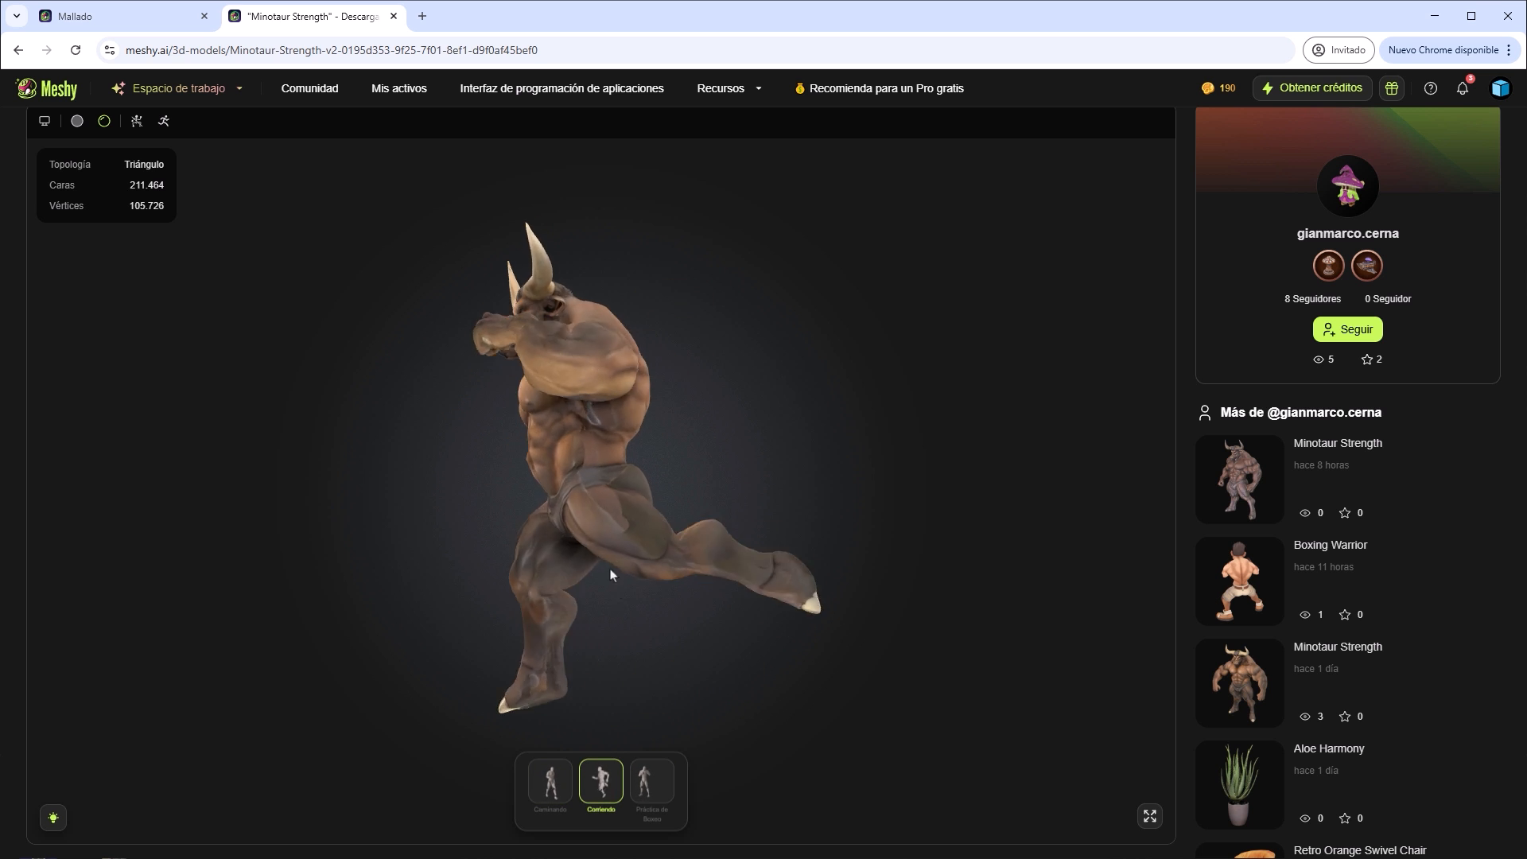
{"action": "left_click_drag", "start_coordinate": [610, 576], "coordinate": [642, 501]}
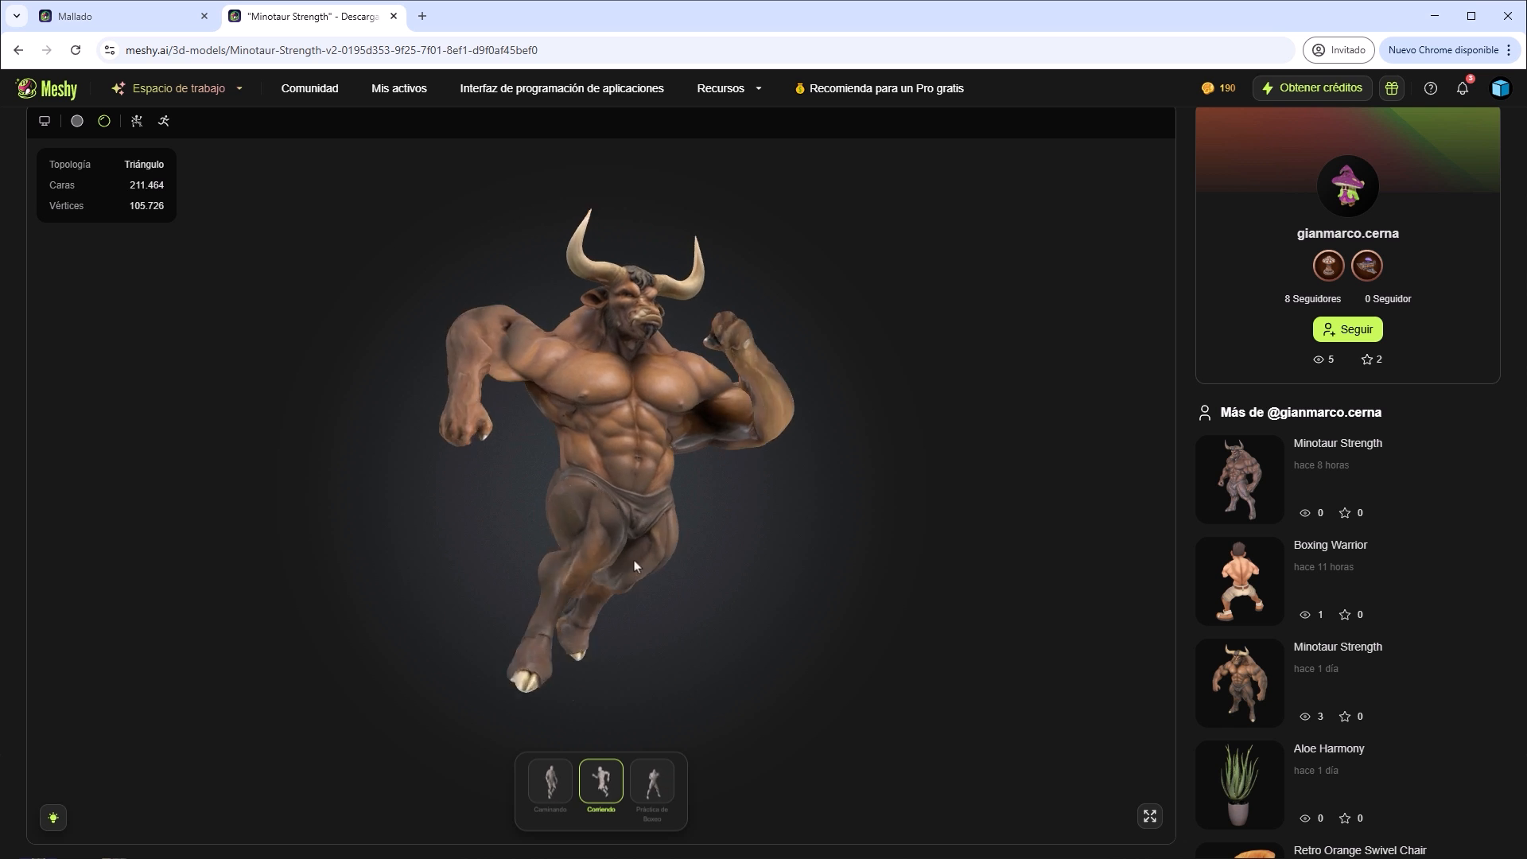
Open the creator's Aloe Harmony model and inspect the potted plant up close from another angle.
{"action": "left_click", "coordinate": [1238, 782]}
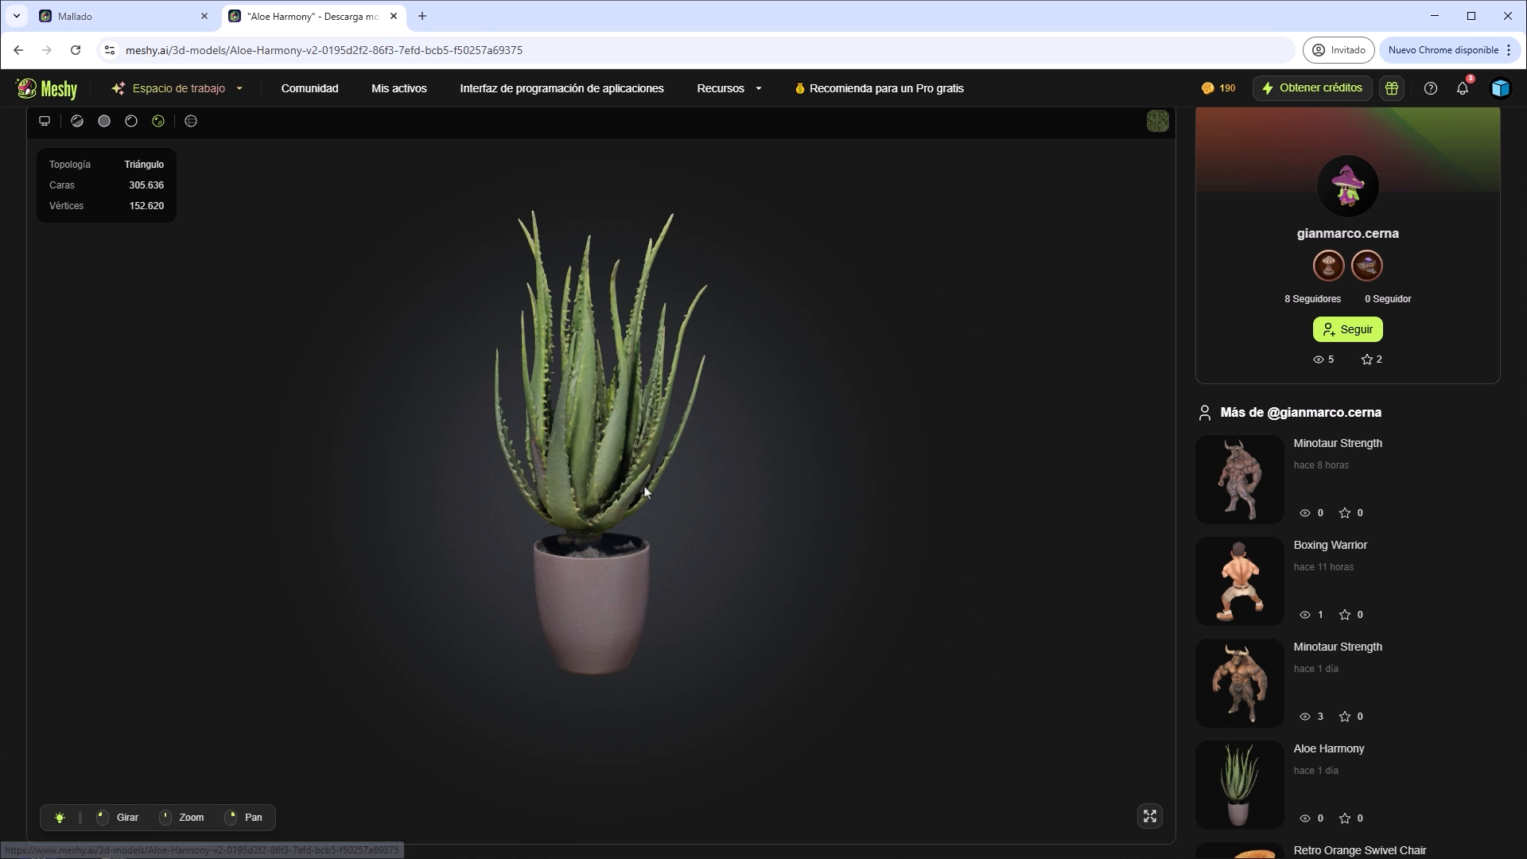
{"action": "scroll", "coordinate": [645, 492], "scroll_direction": "up", "scroll_amount": 3}
{"action": "mouse_move", "coordinate": [617, 495]}
{"action": "left_mouse_down"}
{"action": "mouse_move", "coordinate": [632, 546]}
{"action": "mouse_move", "coordinate": [807, 473]}
{"action": "mouse_move", "coordinate": [864, 396]}
{"action": "mouse_move", "coordinate": [920, 597]}
{"action": "mouse_move", "coordinate": [910, 617]}
{"action": "mouse_move", "coordinate": [754, 454]}
{"action": "mouse_move", "coordinate": [613, 408]}
{"action": "mouse_move", "coordinate": [579, 432]}
{"action": "mouse_move", "coordinate": [581, 474]}
{"action": "mouse_move", "coordinate": [643, 503]}
{"action": "left_mouse_up"}
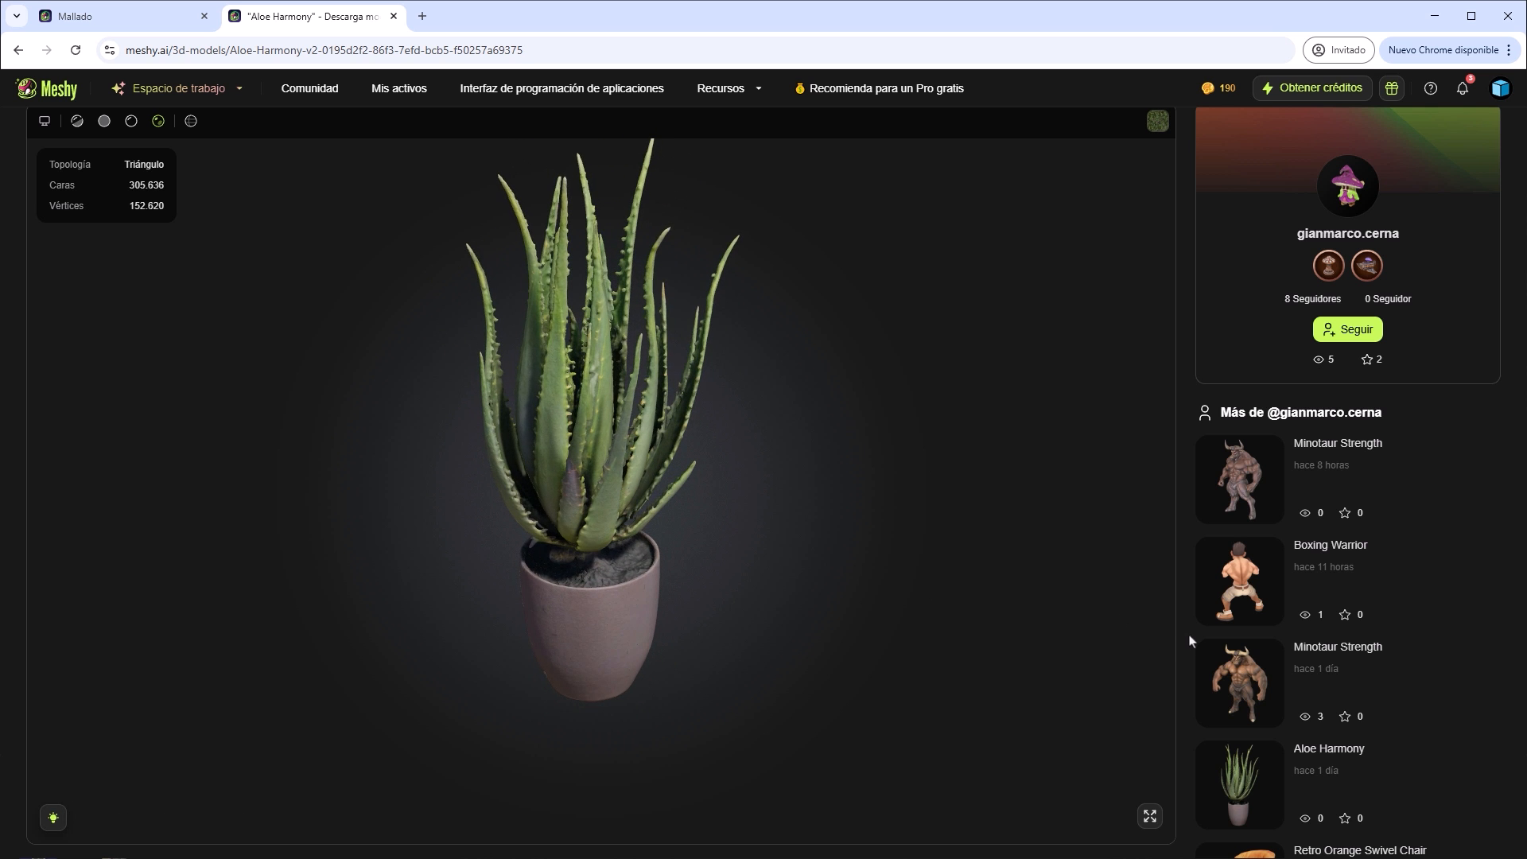
Open the creator's dark wooden table with carved curved legs and inspect its top and sides.
{"action": "scroll", "coordinate": [1191, 640], "scroll_direction": "down", "scroll_amount": 3}
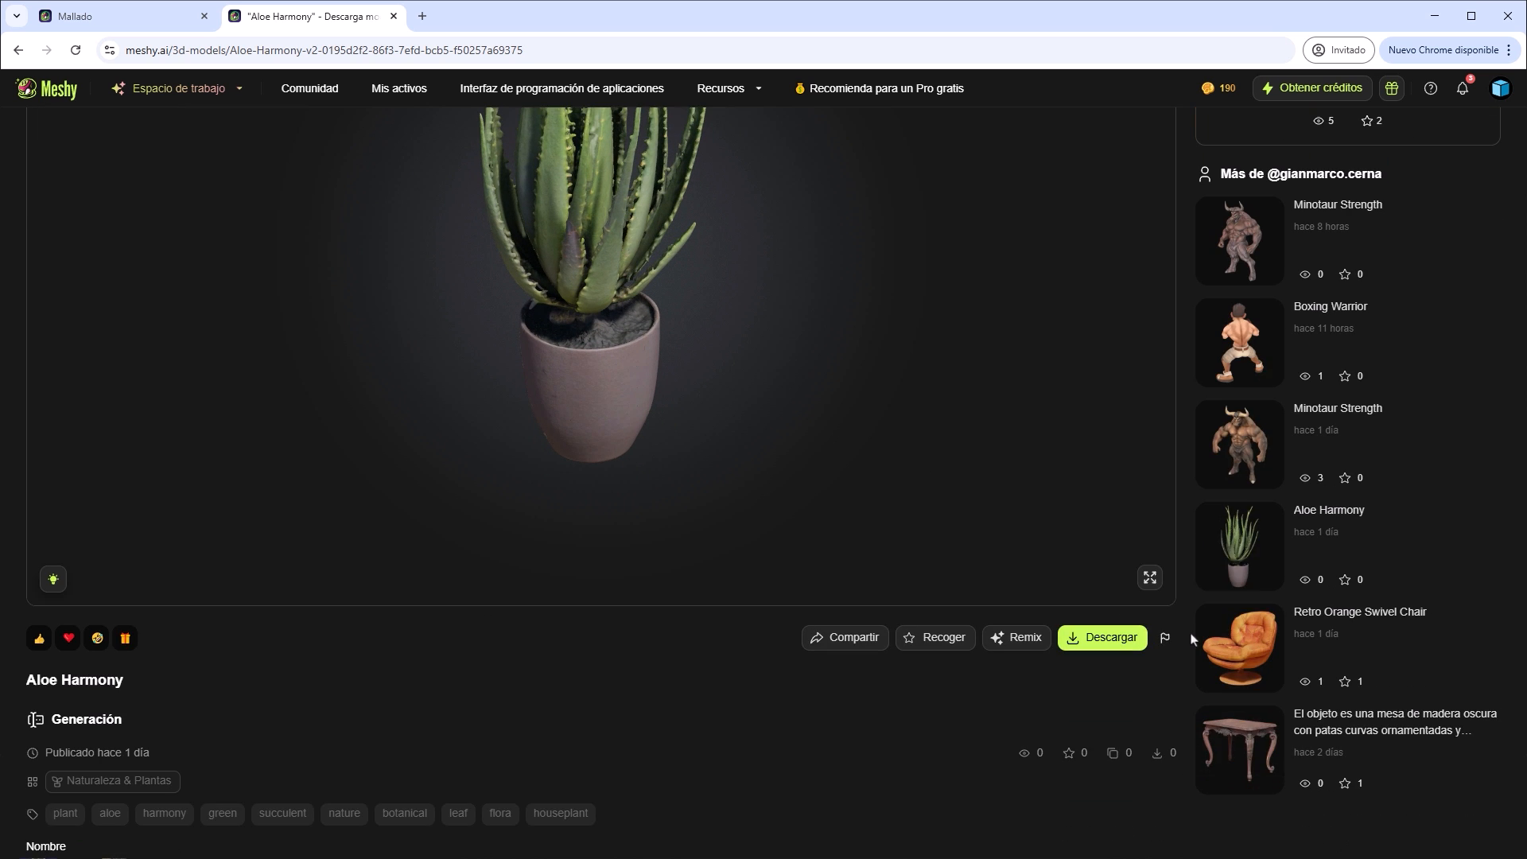
{"action": "left_click", "coordinate": [1224, 734]}
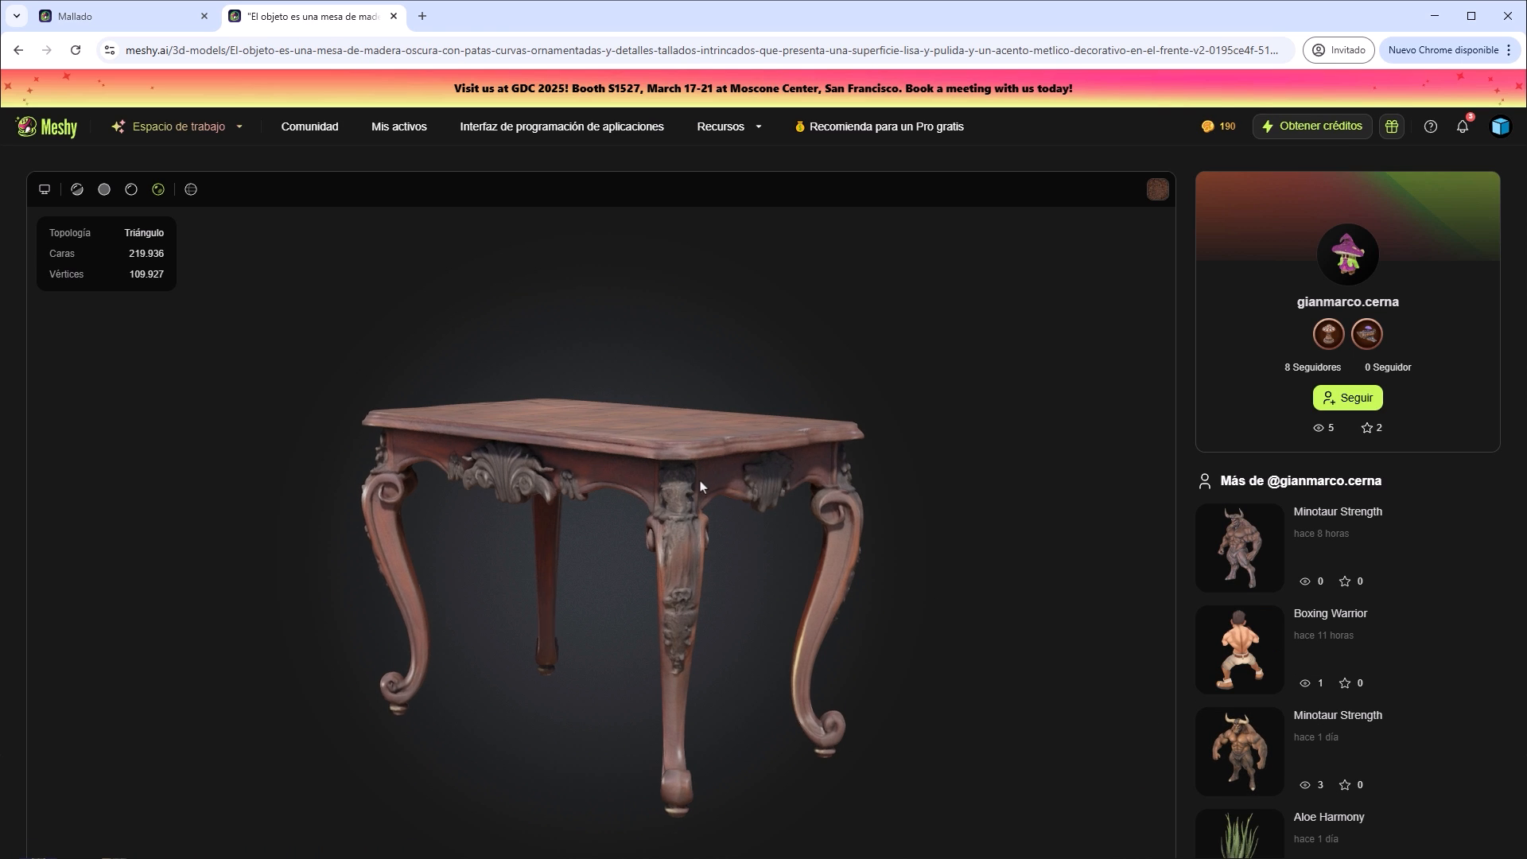
{"action": "left_click_drag", "start_coordinate": [700, 486], "coordinate": [671, 528]}
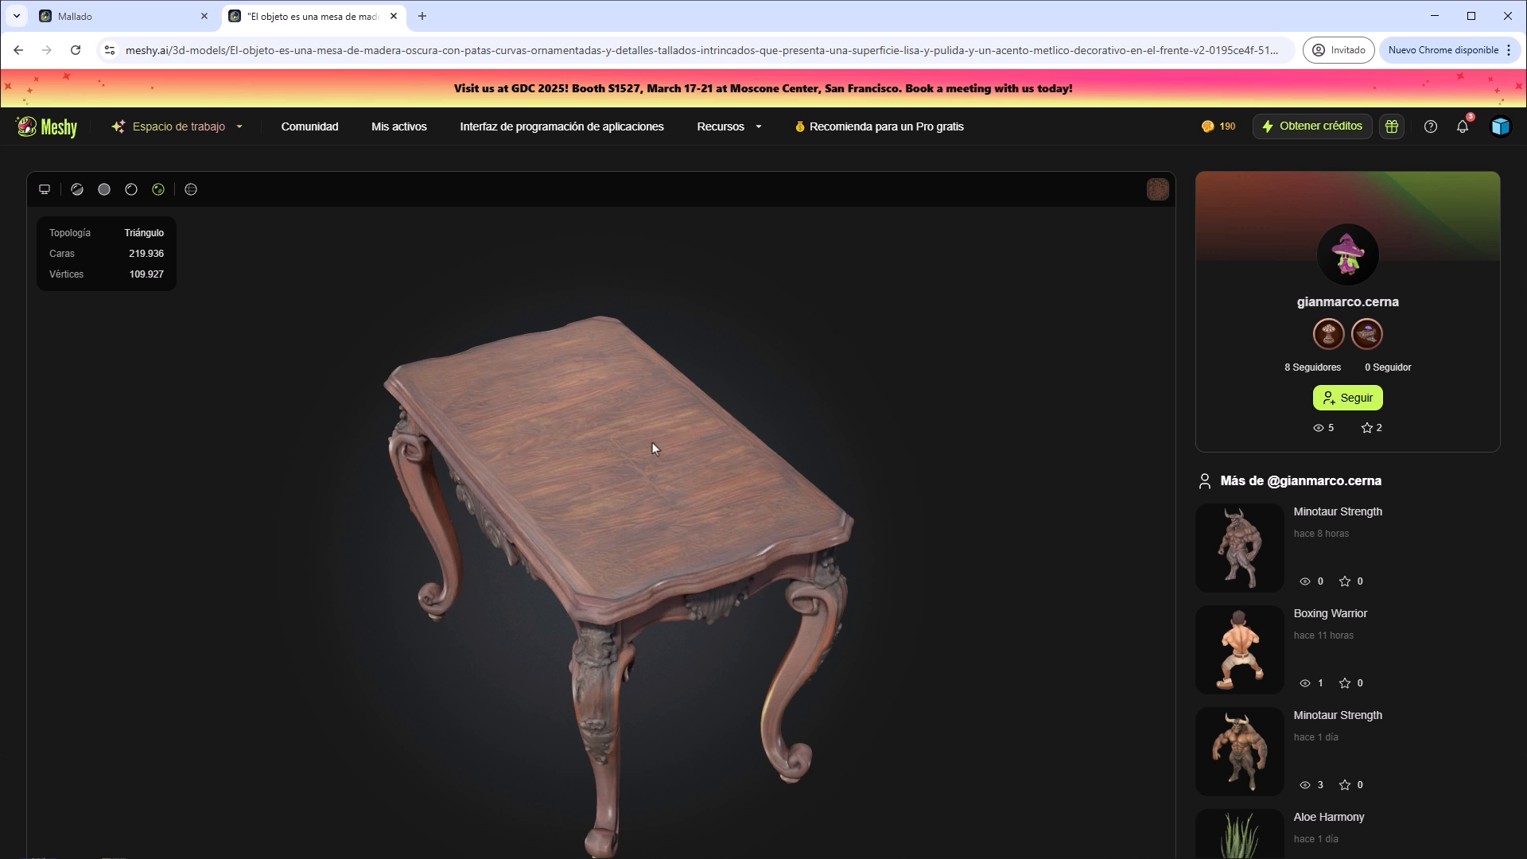
{"action": "left_click_drag", "start_coordinate": [562, 493], "coordinate": [889, 490]}
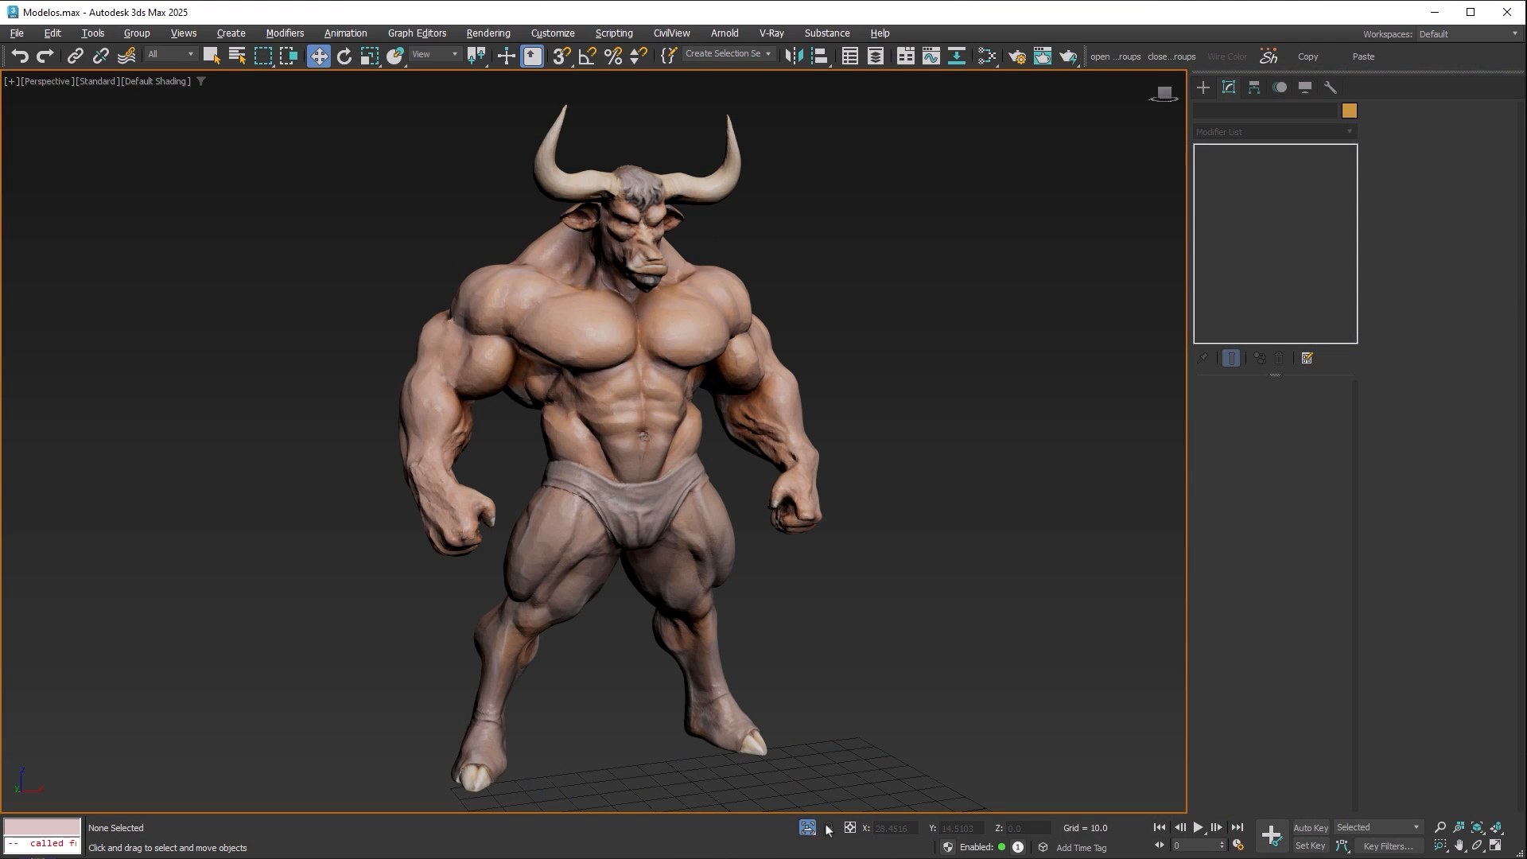
In 3ds Max, end the isolation of the light minotaur and view the imported models side by side.
{"action": "left_click", "coordinate": [807, 829]}
{"action": "middle_click_drag", "start_coordinate": [902, 433], "coordinate": [583, 403]}
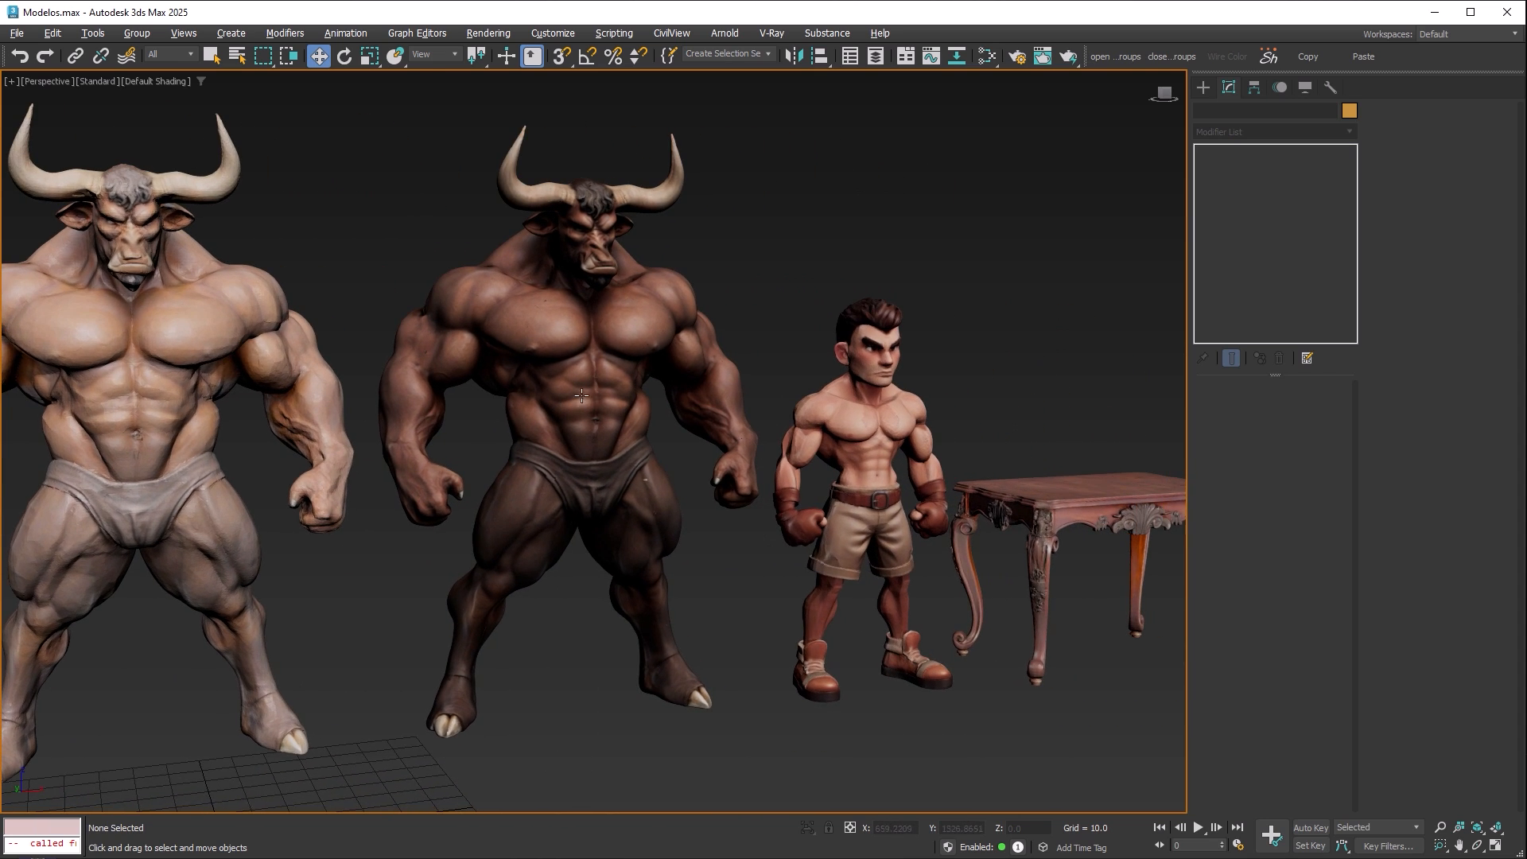
{"action": "middle_click_drag", "start_coordinate": [522, 307], "coordinate": [702, 341]}
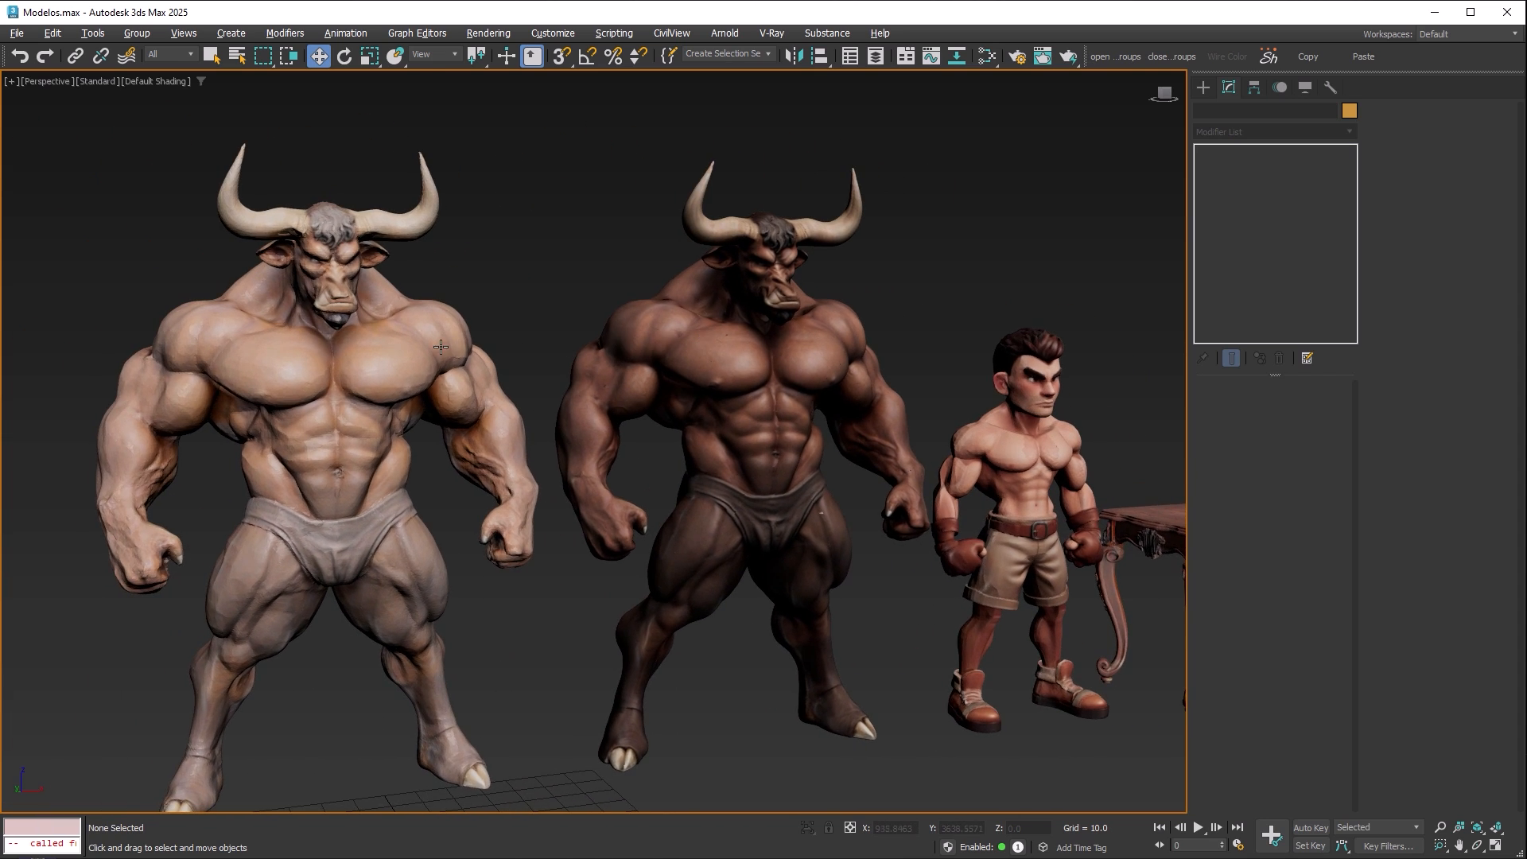
Select the light minotaur and display the viewport with edged faces to examine its shoulder mesh.
{"action": "scroll", "coordinate": [440, 346], "scroll_direction": "up", "scroll_amount": 8}
{"action": "left_click", "coordinate": [471, 304]}
{"action": "key", "text": "F4"}
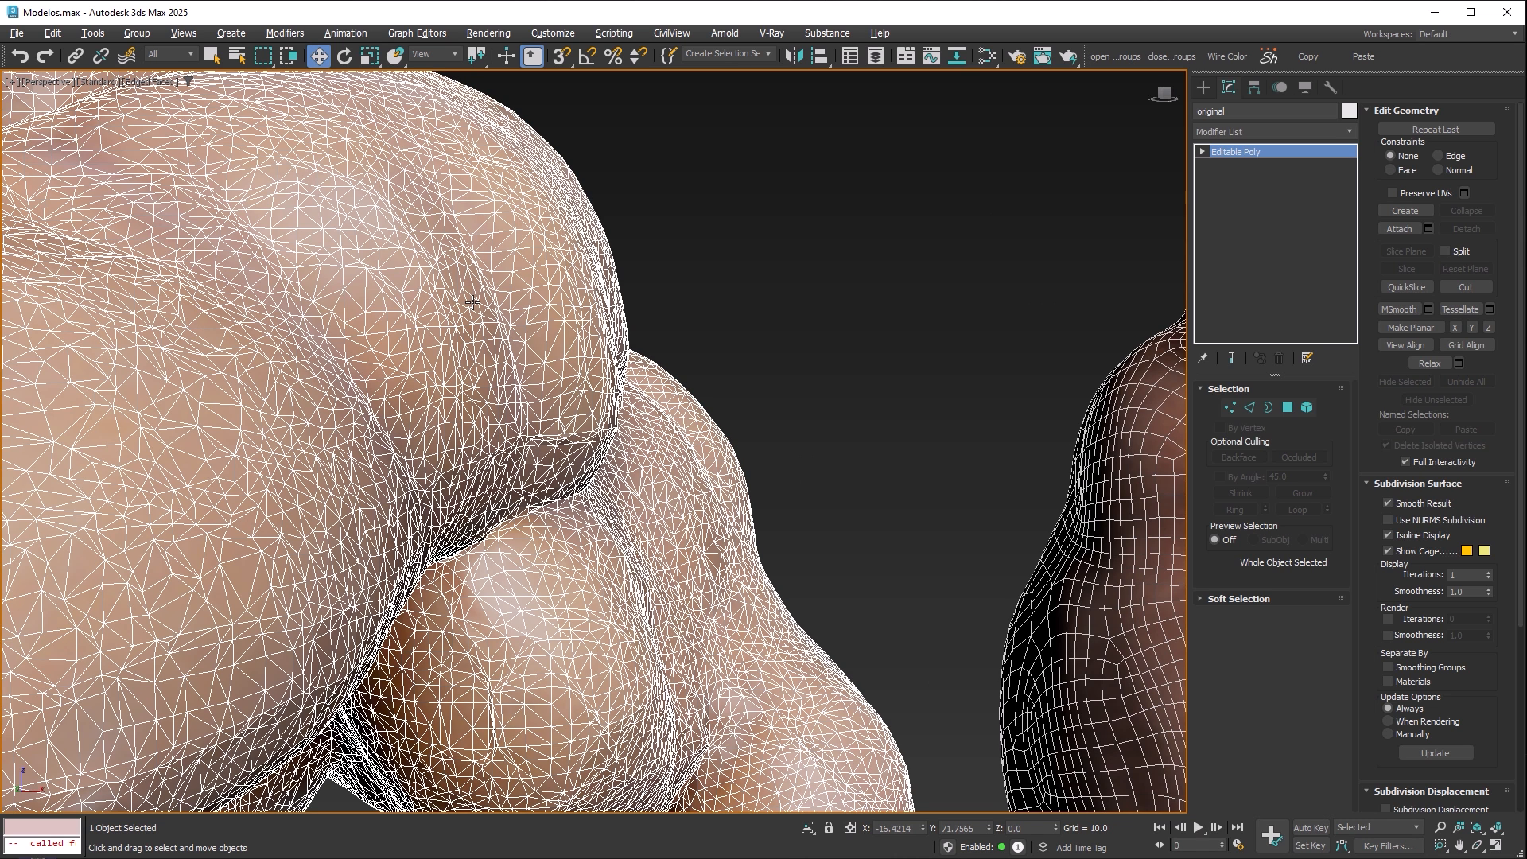
Look up the Retopology modifier for the light minotaur and examine the dark minotaur's quad mesh for comparison.
{"action": "left_click", "coordinate": [1340, 136]}
{"action": "type", "text": "ret"}
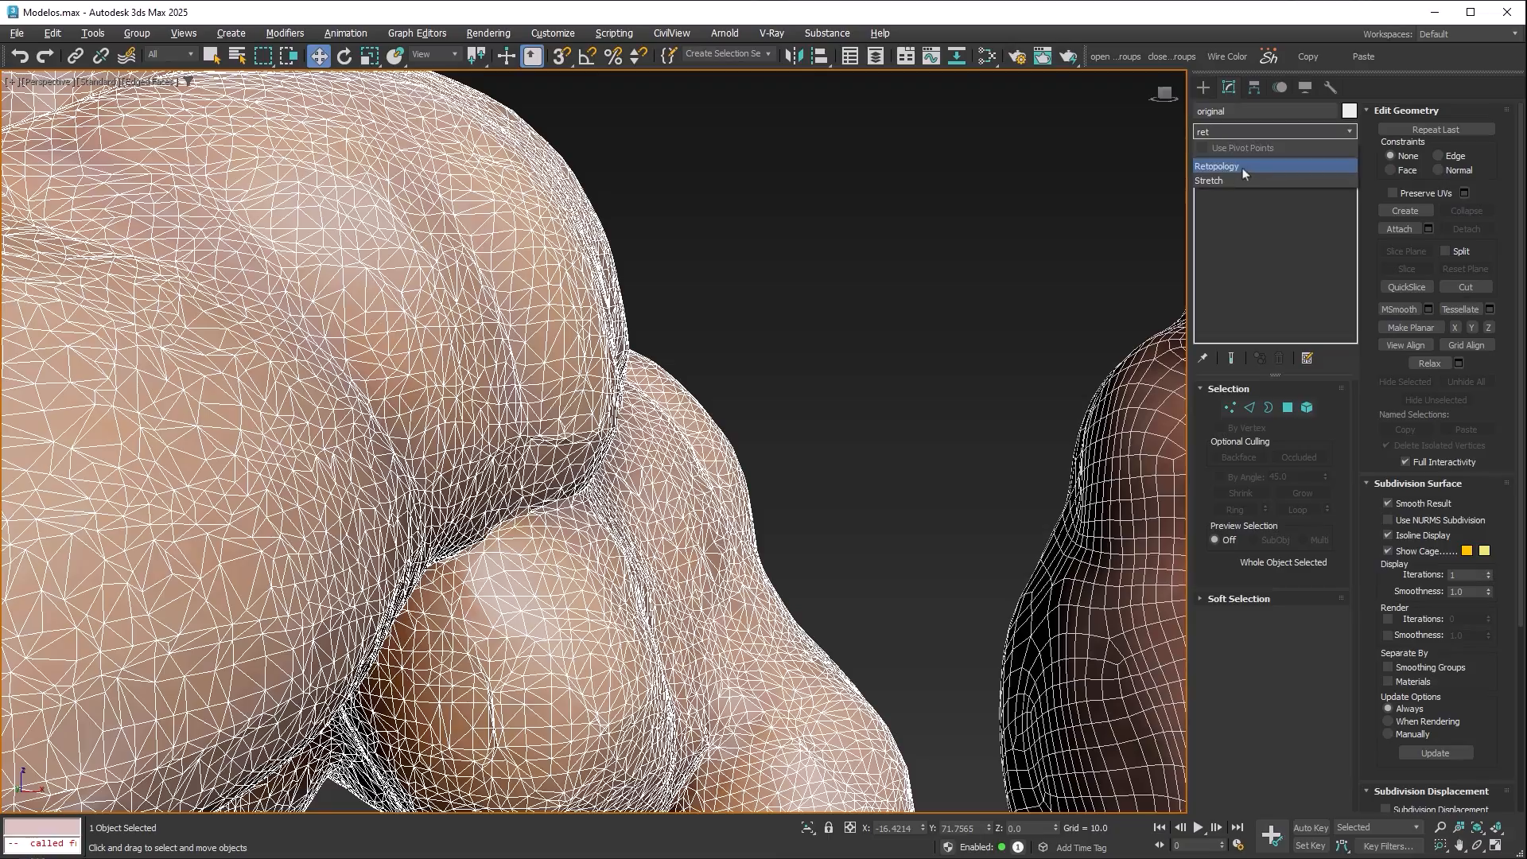
{"action": "middle_click_drag", "start_coordinate": [1066, 231], "coordinate": [627, 241]}
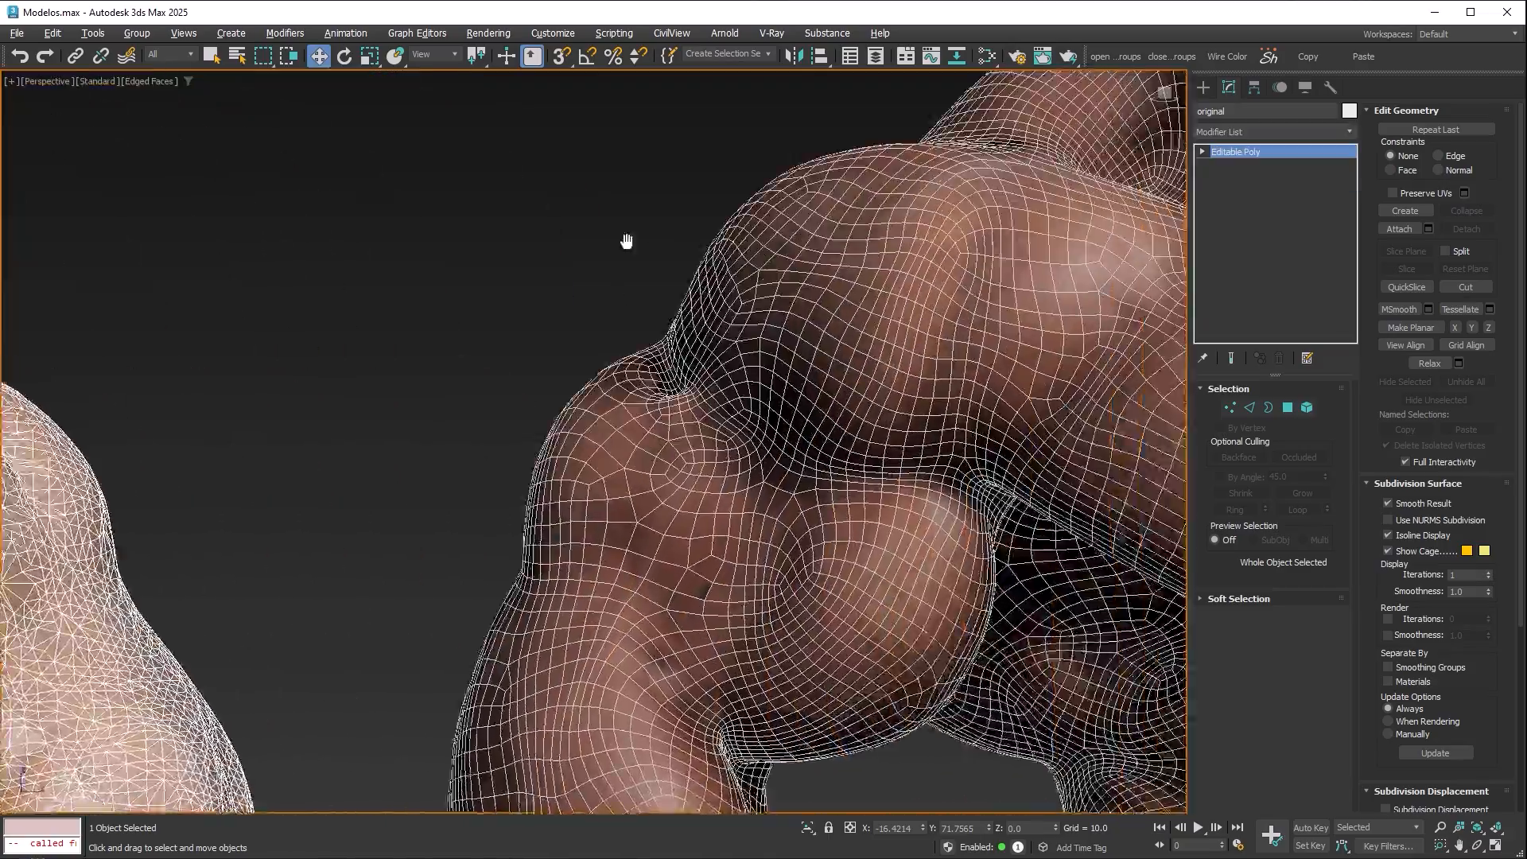
{"action": "scroll", "coordinate": [825, 231], "scroll_direction": "down", "scroll_amount": 10}
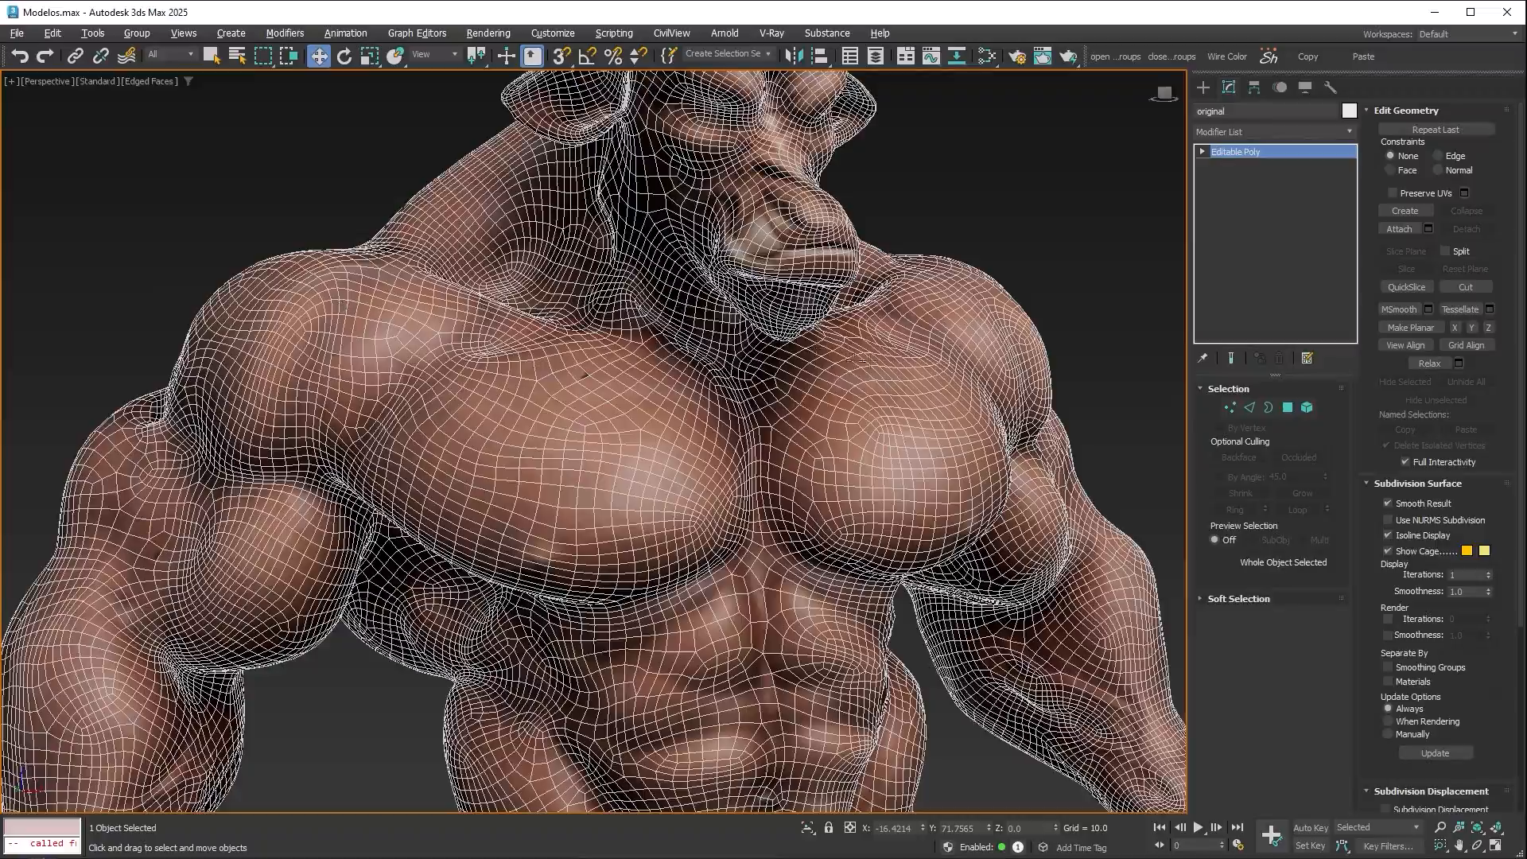
Examine the dark minotaur's quad mesh around the chest and arms, and turn off edged faces to compare the shaded models.
{"action": "middle_click_drag", "start_coordinate": [867, 361], "coordinate": [632, 179], "text": "alt"}
{"action": "middle_click_drag", "start_coordinate": [631, 391], "coordinate": [623, 179]}
{"action": "middle_click_drag", "start_coordinate": [574, 284], "coordinate": [749, 280], "text": "alt"}
{"action": "middle_click_drag", "start_coordinate": [481, 215], "coordinate": [512, 463]}
{"action": "scroll", "coordinate": [512, 464], "scroll_direction": "down", "scroll_amount": 4}
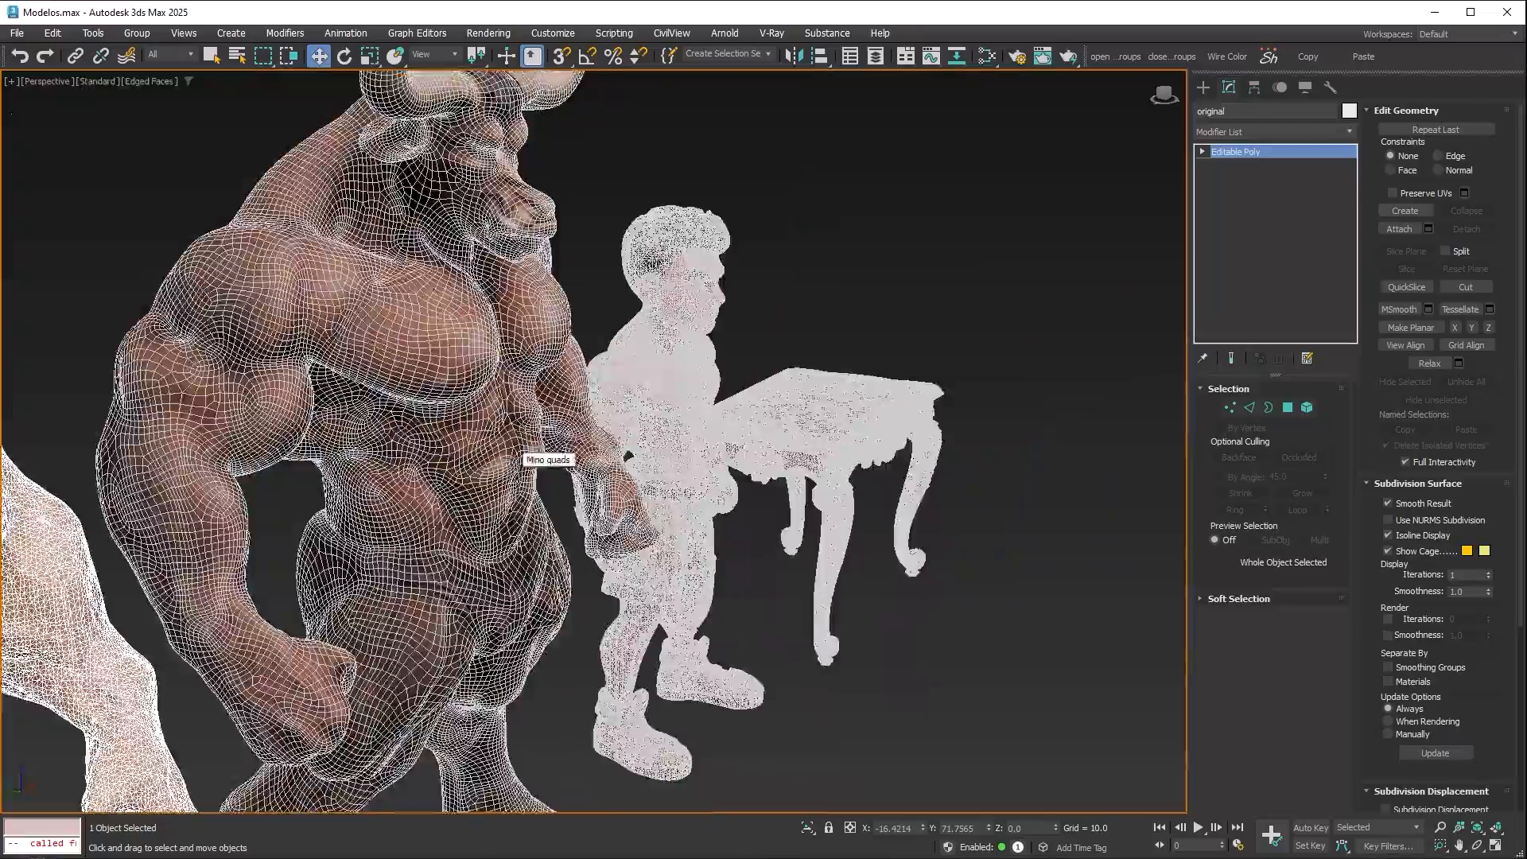
{"action": "scroll", "coordinate": [521, 455], "scroll_direction": "down", "scroll_amount": 3}
{"action": "key", "text": "F4"}
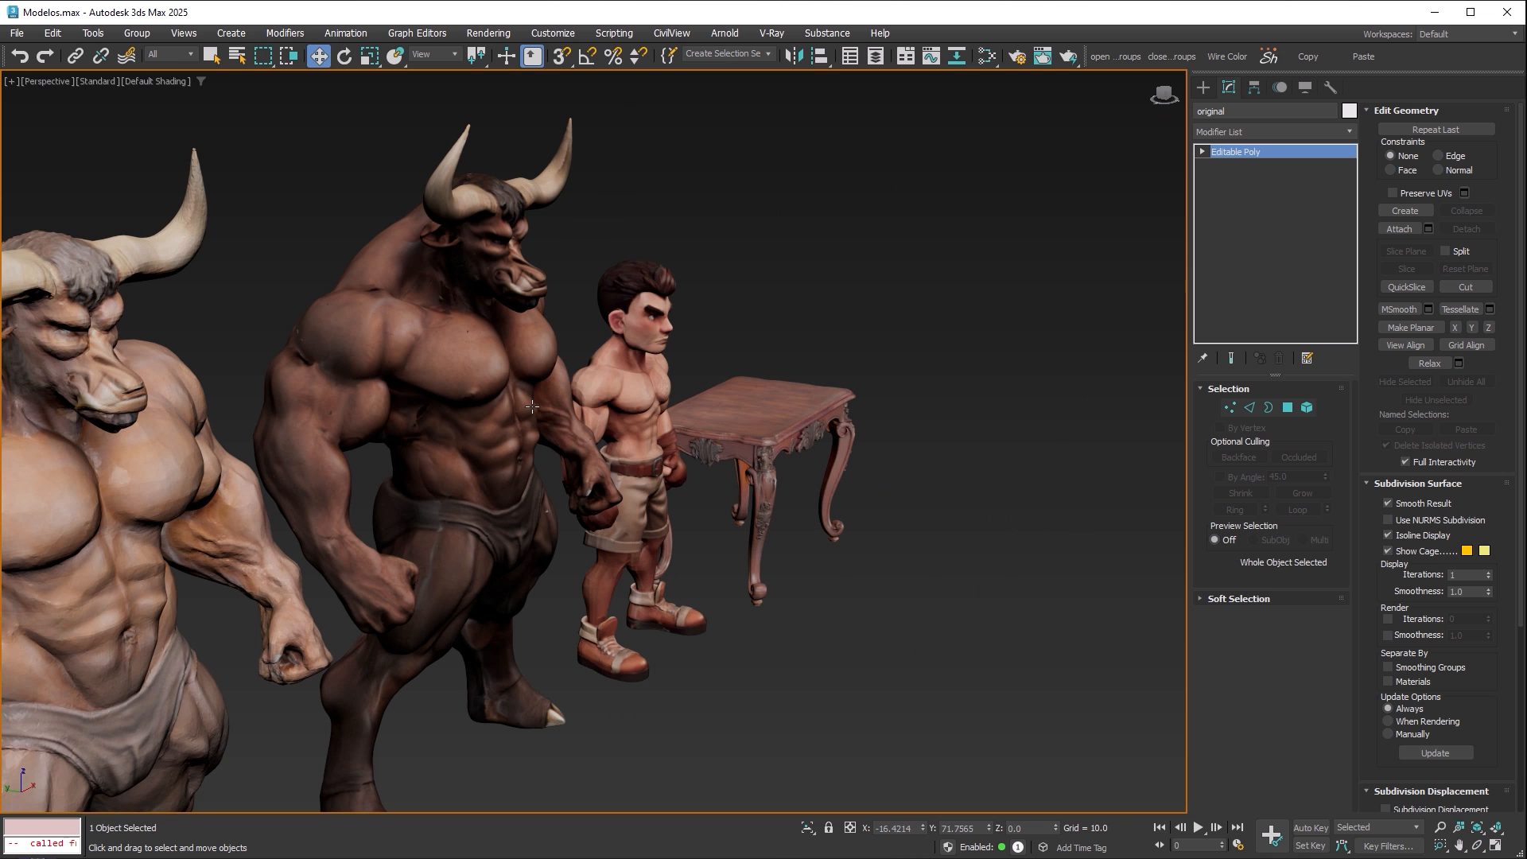
{"action": "middle_click_drag", "start_coordinate": [574, 398], "coordinate": [622, 407], "text": "alt"}
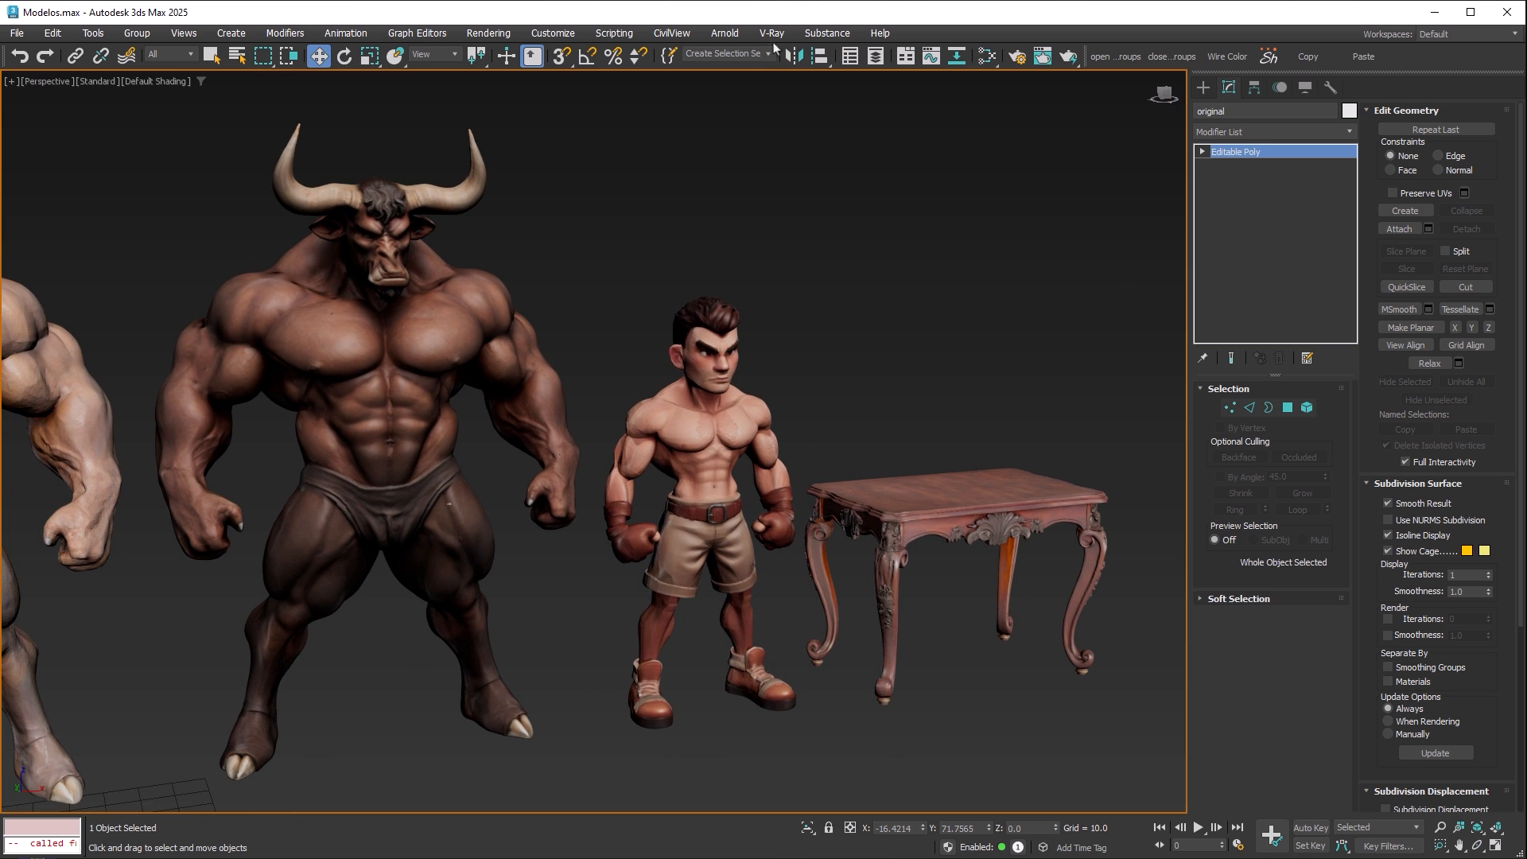
Switch to the Meshy page in the browser and inspect the carved wooden table's top and front.
{"action": "left_click", "coordinate": [772, 34]}
{"action": "left_click", "coordinate": [798, 58]}
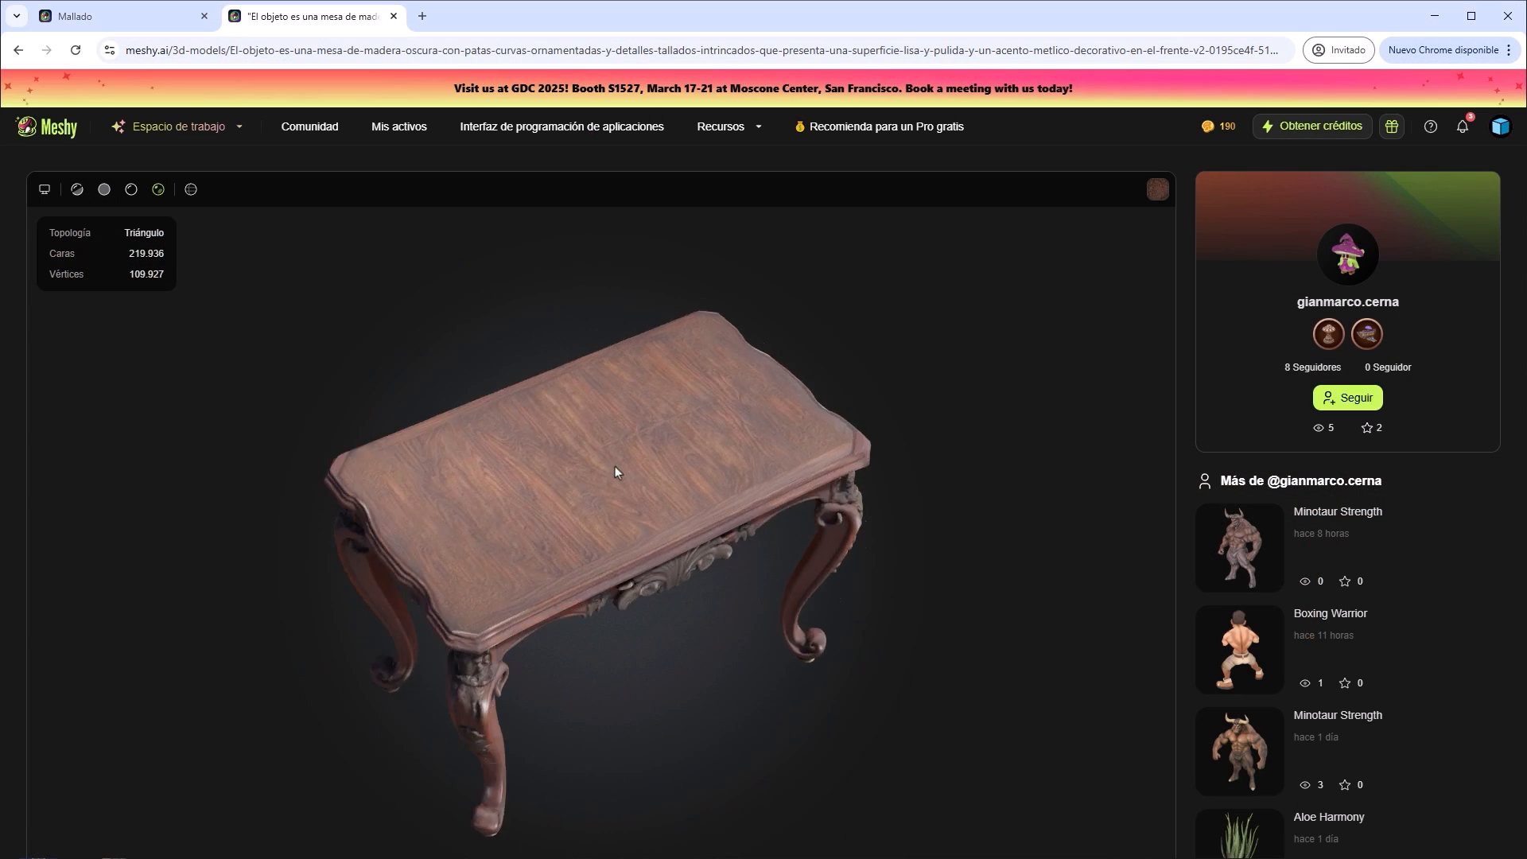
{"action": "left_click_drag", "start_coordinate": [614, 467], "coordinate": [743, 434]}
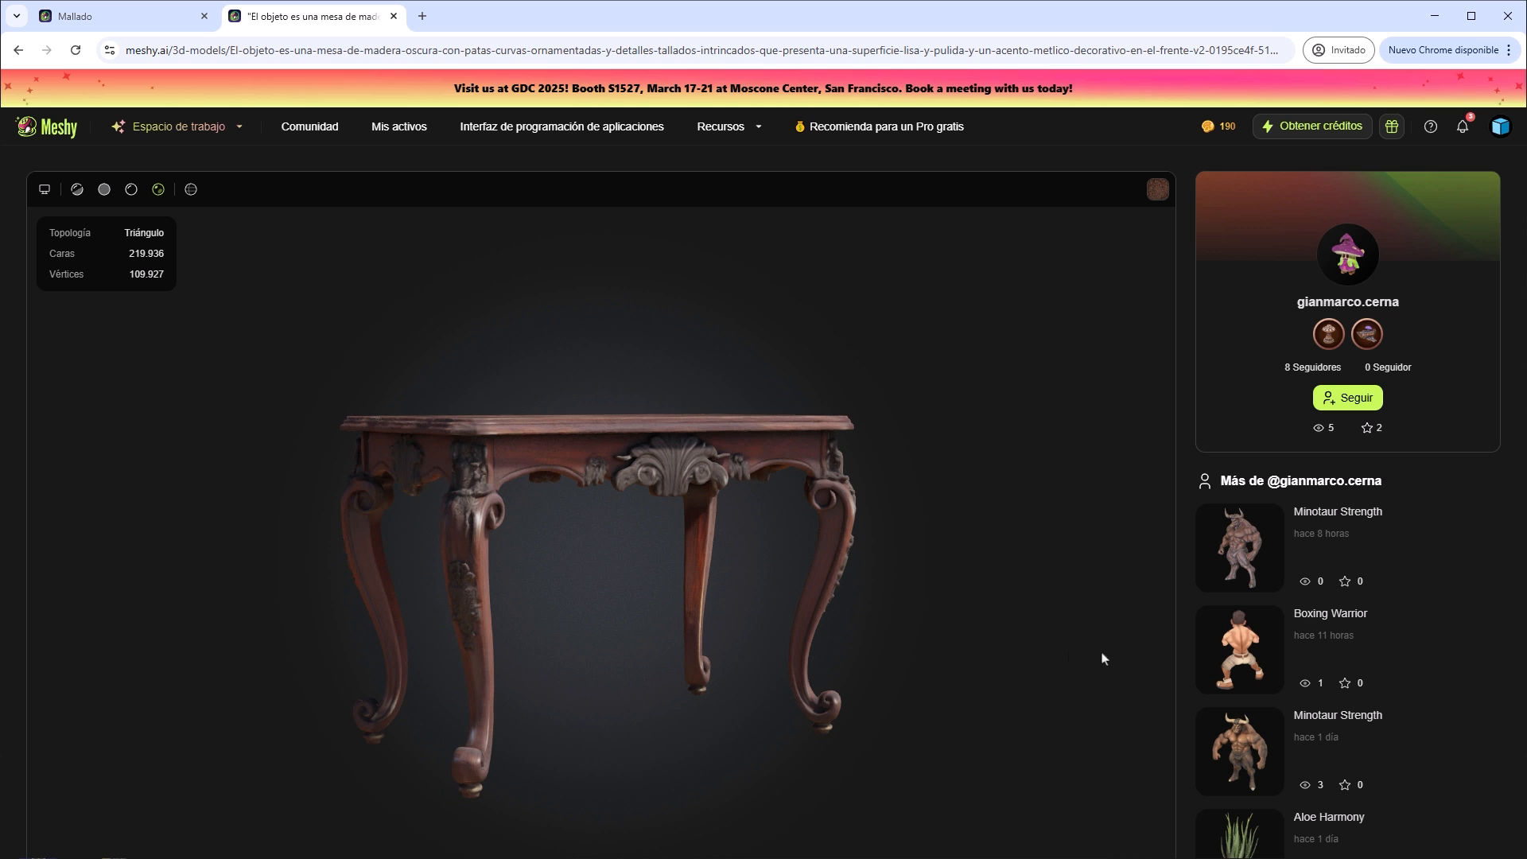
Open the Boxing Warrior model, play its second and third animations, and inspect the last one from the back, side and above.
{"action": "left_click", "coordinate": [1215, 665]}
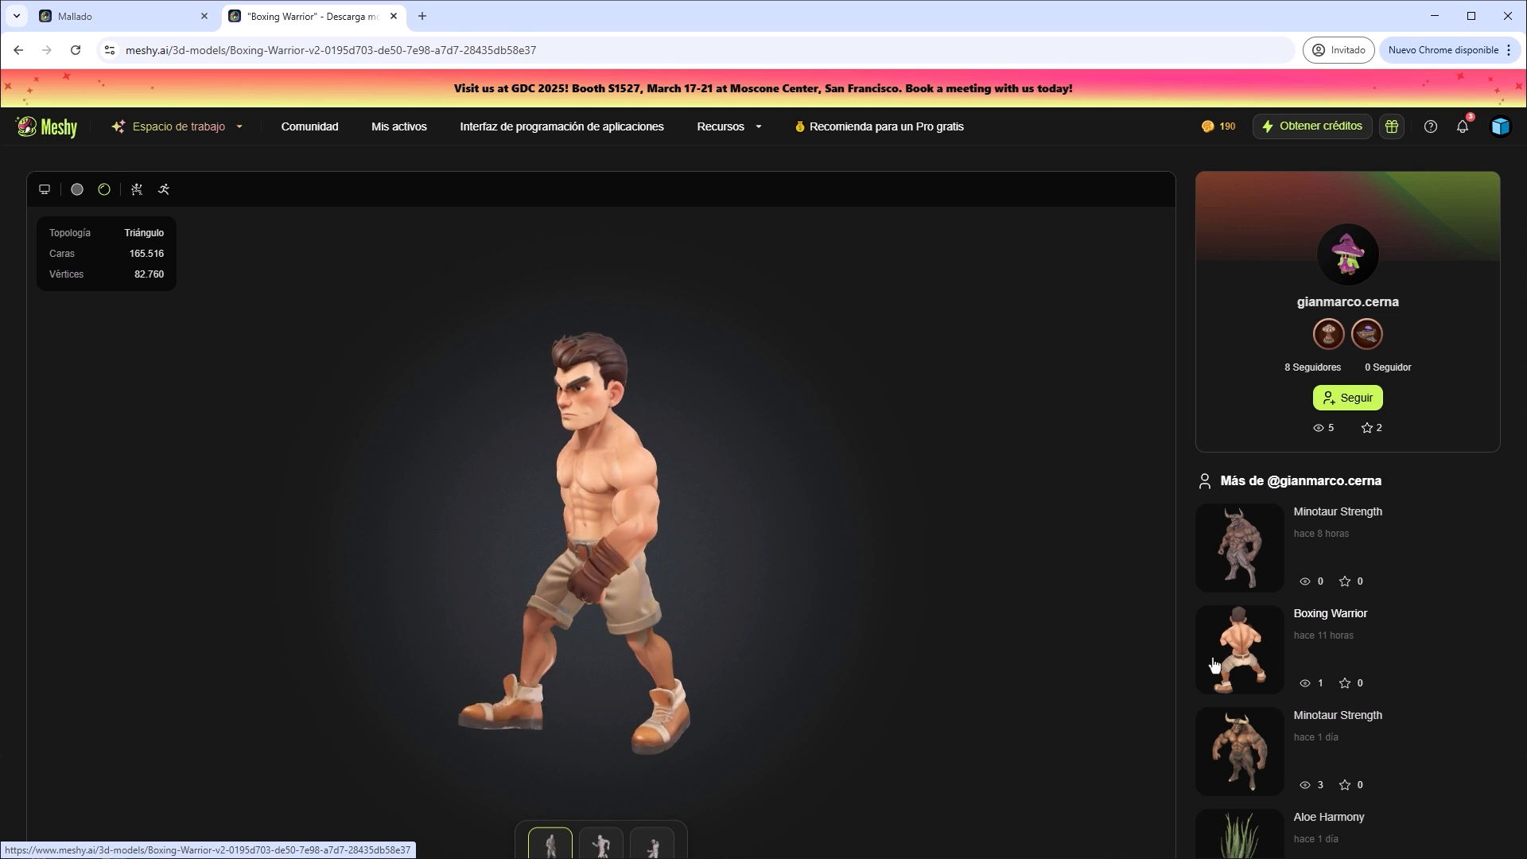
{"action": "left_click", "coordinate": [603, 841]}
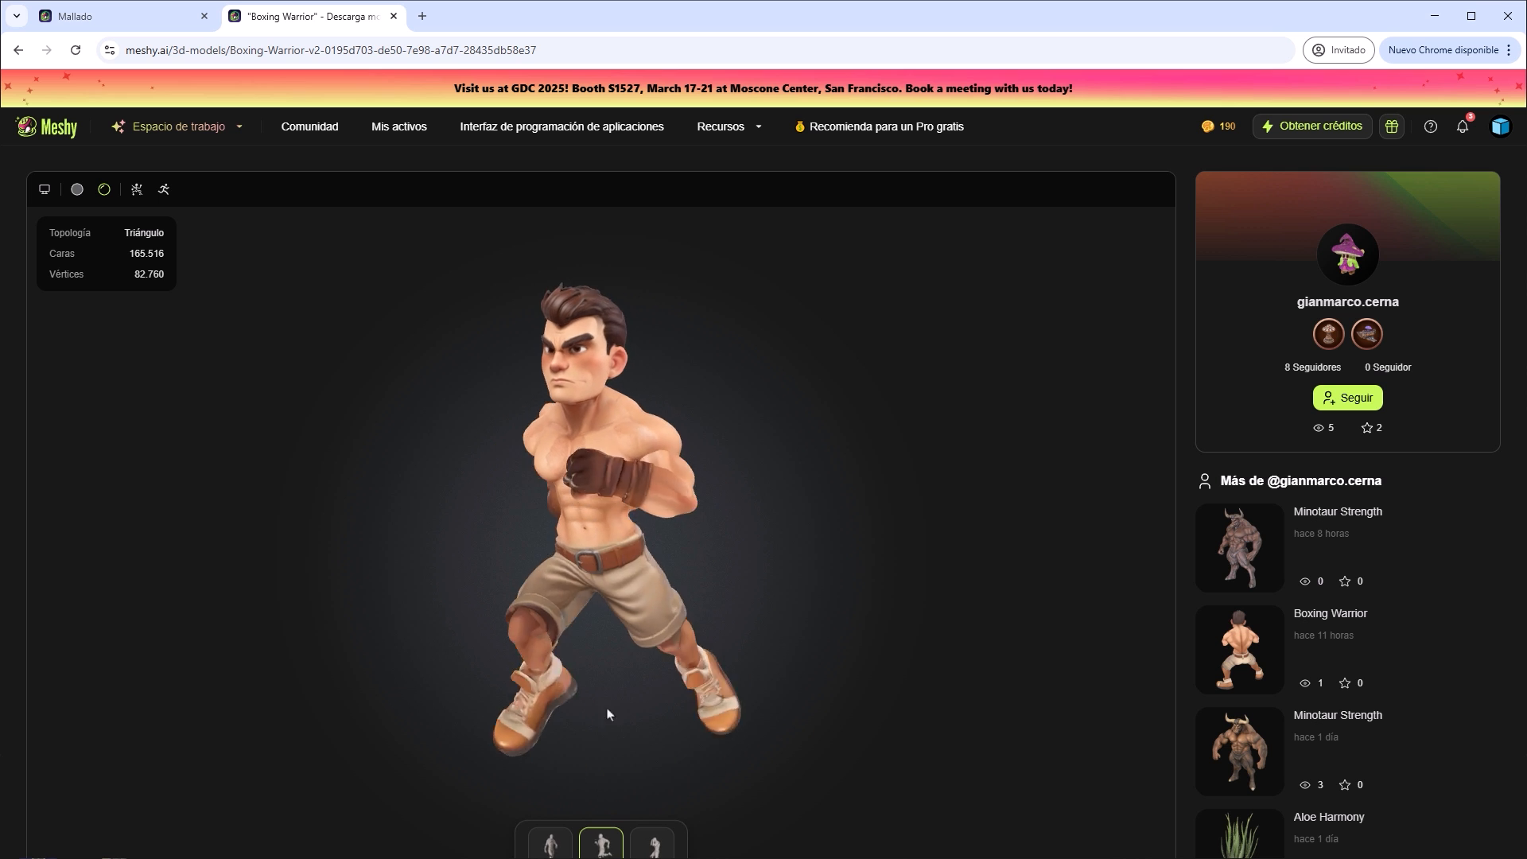
{"action": "left_click", "coordinate": [651, 844]}
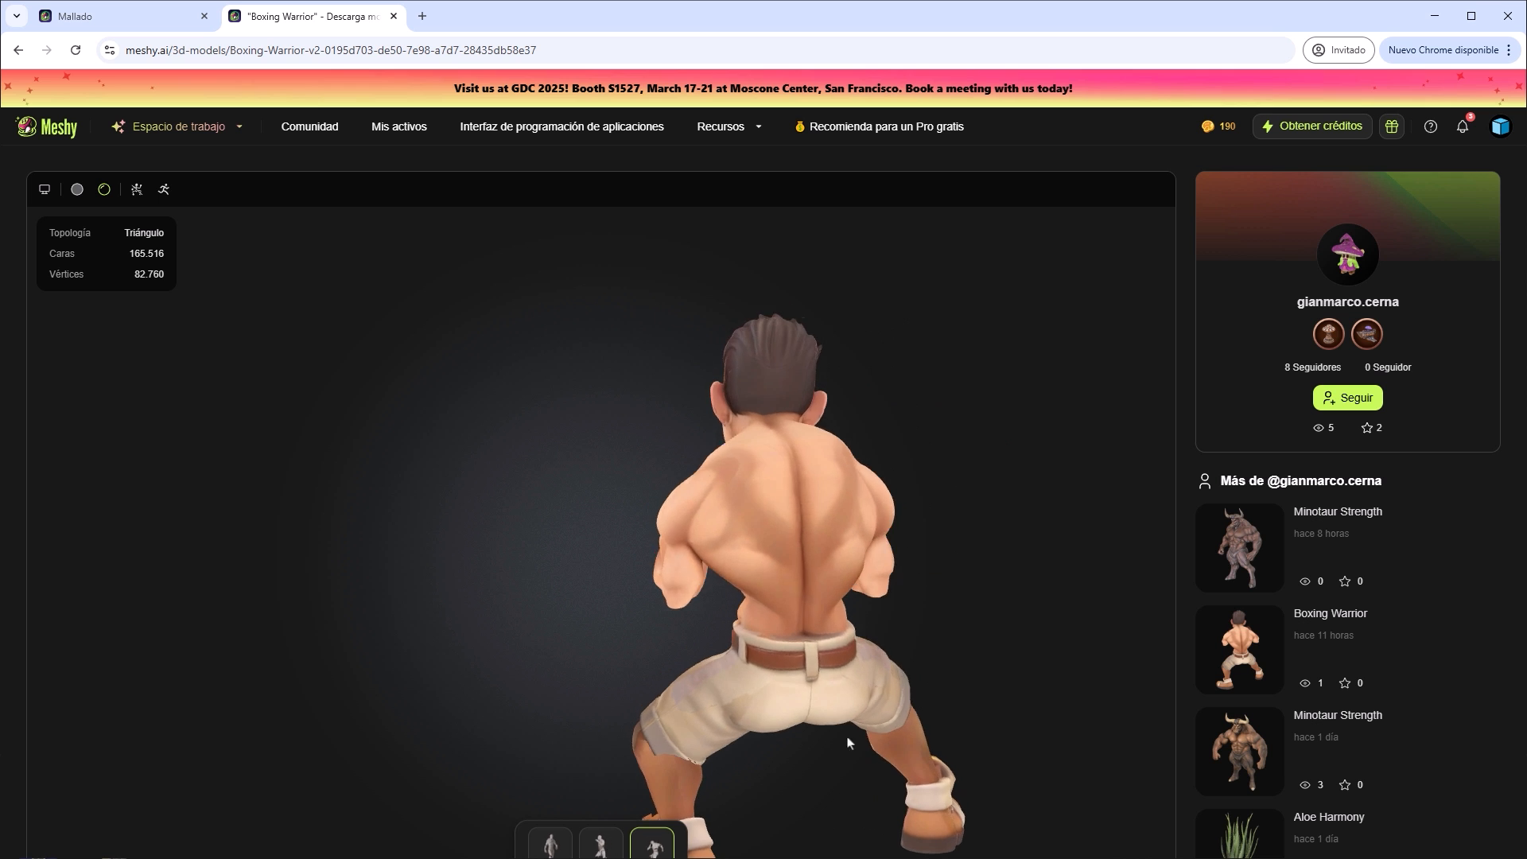
{"action": "left_click_drag", "start_coordinate": [863, 683], "coordinate": [691, 646]}
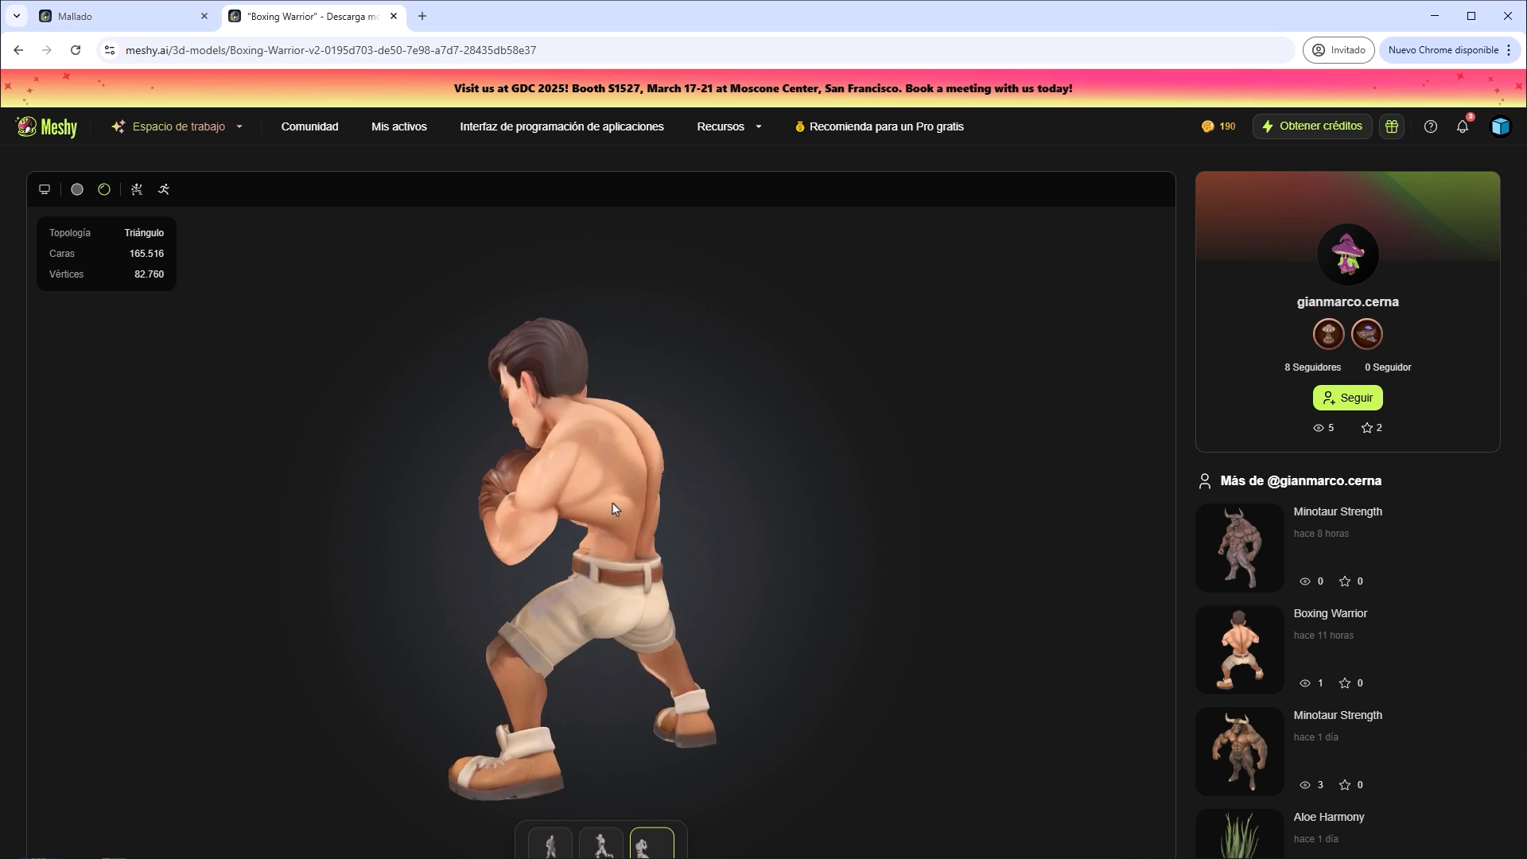
{"action": "left_click_drag", "start_coordinate": [612, 503], "coordinate": [680, 642]}
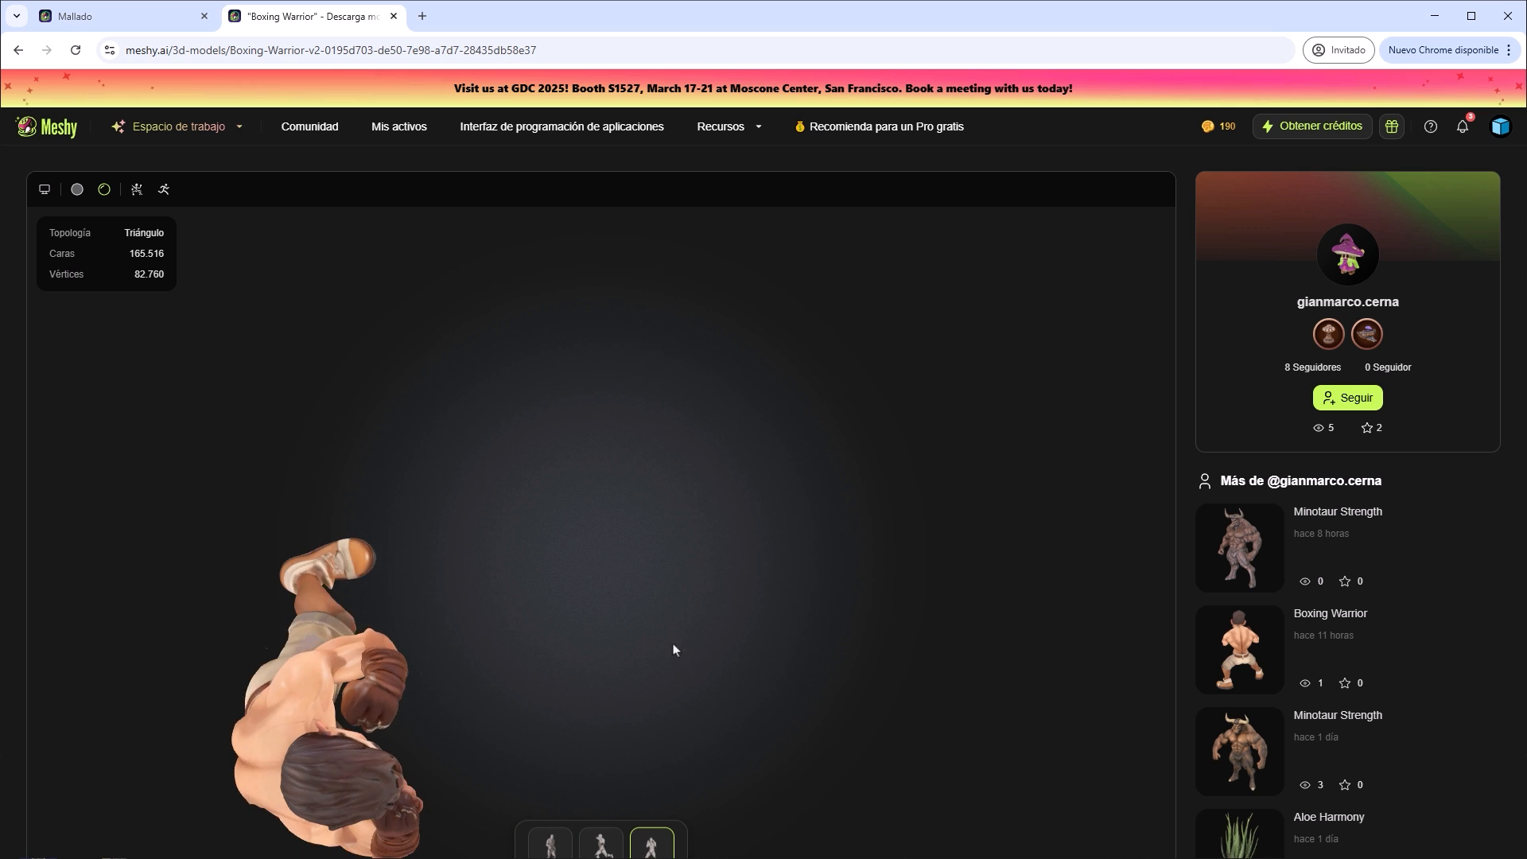
Open the creator's older animated Minotaur Strength model and inspect its walk from the front, side and above.
{"action": "left_click", "coordinate": [1220, 744]}
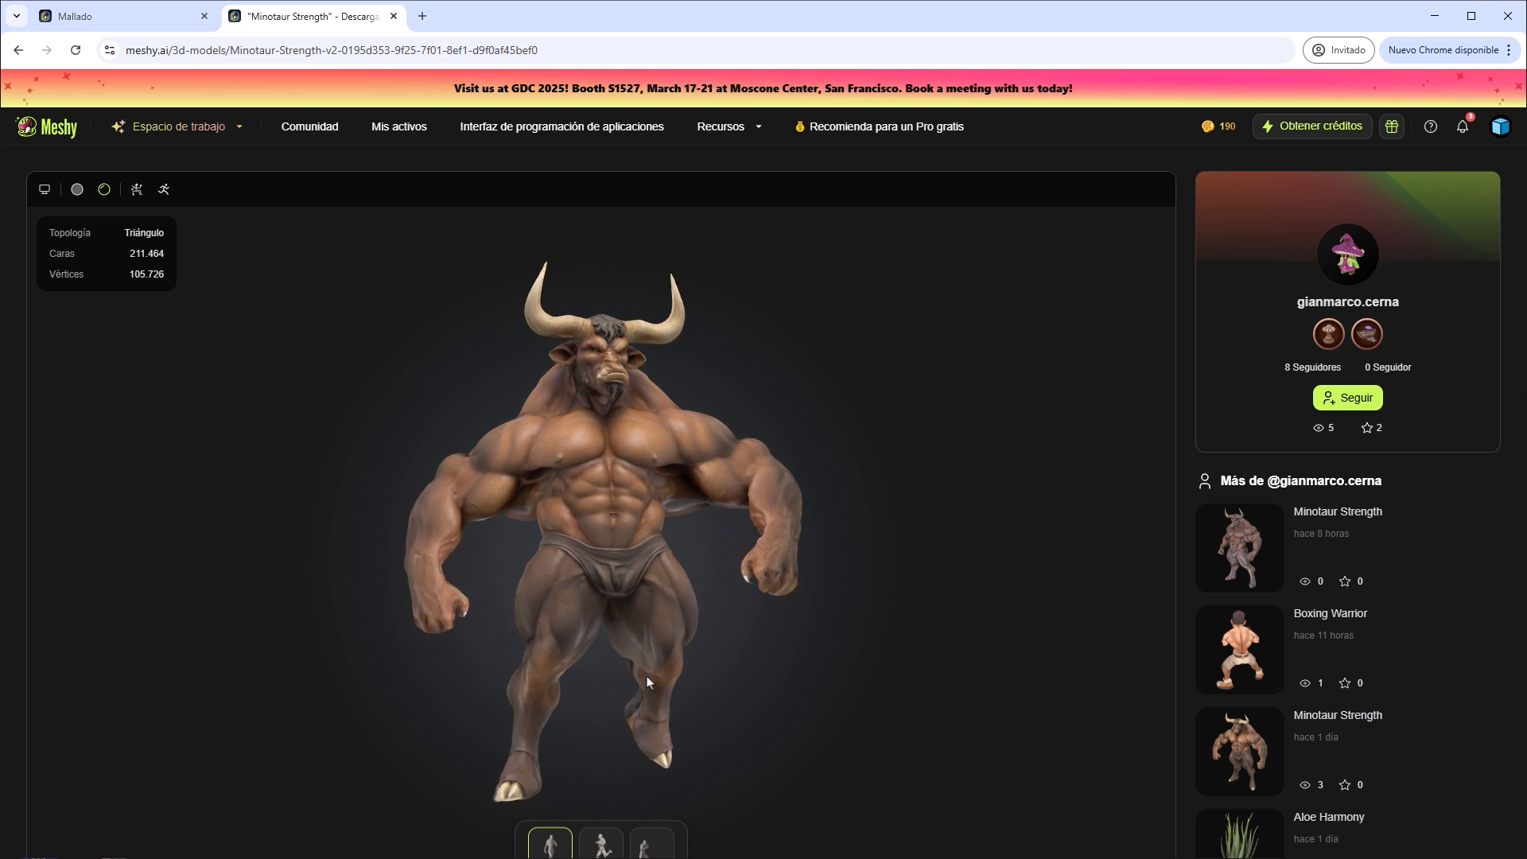
{"action": "left_click_drag", "start_coordinate": [646, 681], "coordinate": [795, 689]}
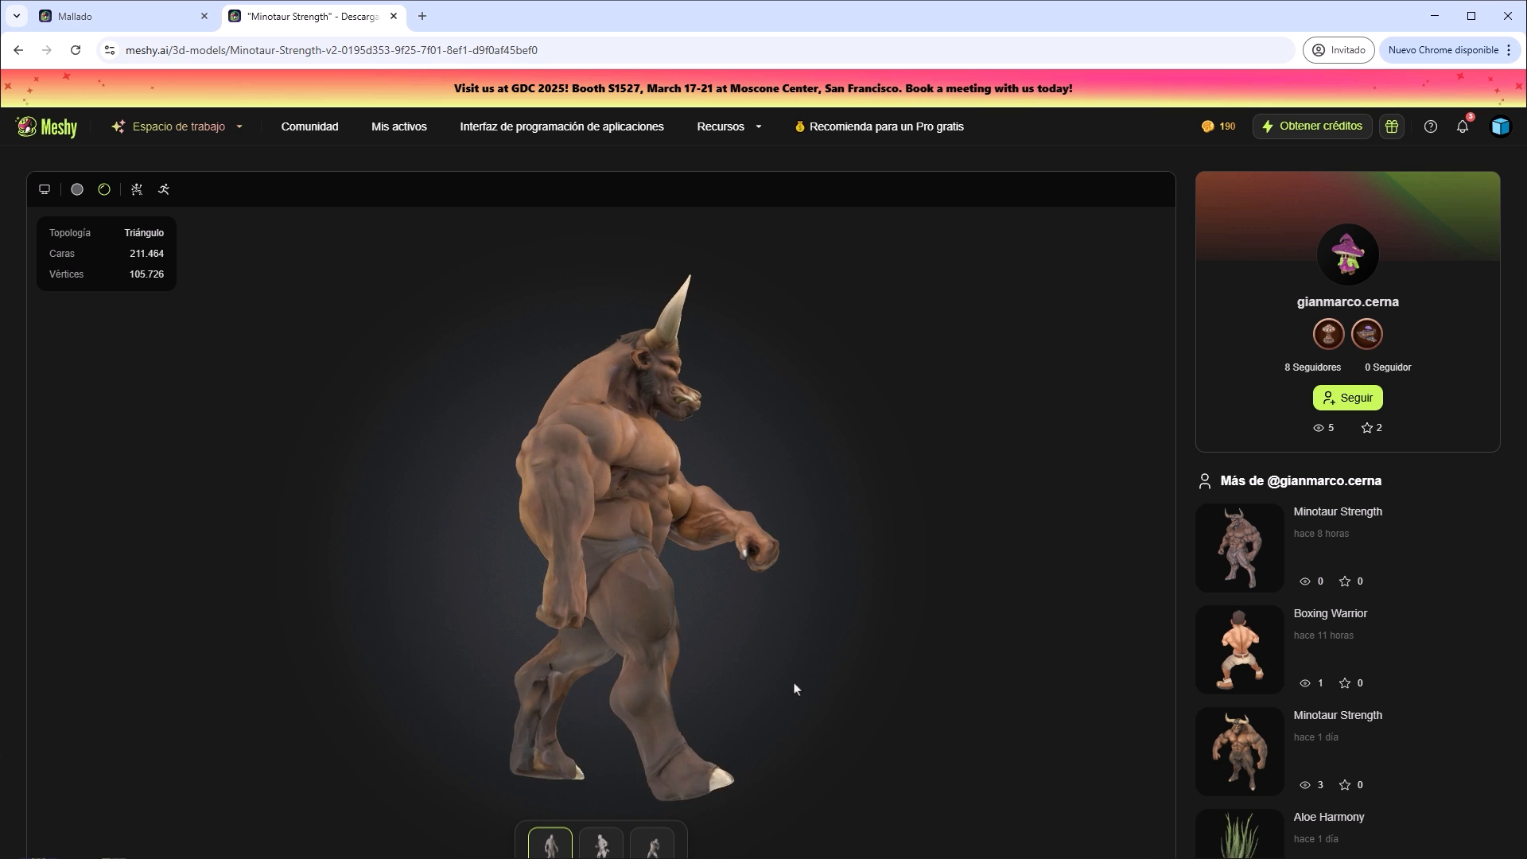
{"action": "left_click_drag", "start_coordinate": [689, 480], "coordinate": [720, 649]}
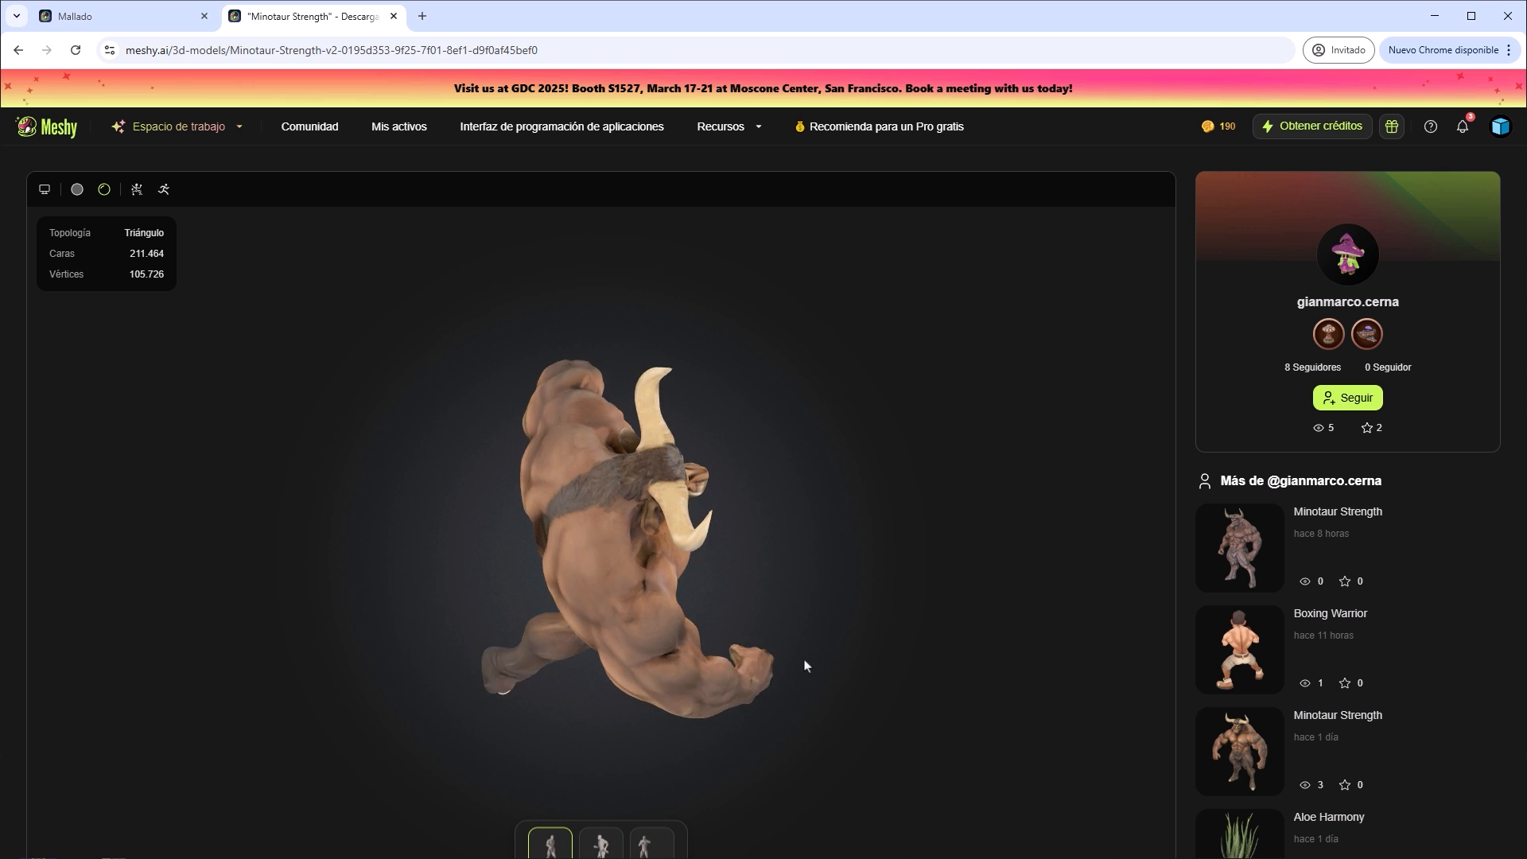
{"action": "left_click_drag", "start_coordinate": [800, 648], "coordinate": [652, 451]}
{"action": "scroll", "coordinate": [652, 451], "scroll_direction": "up", "scroll_amount": 5}
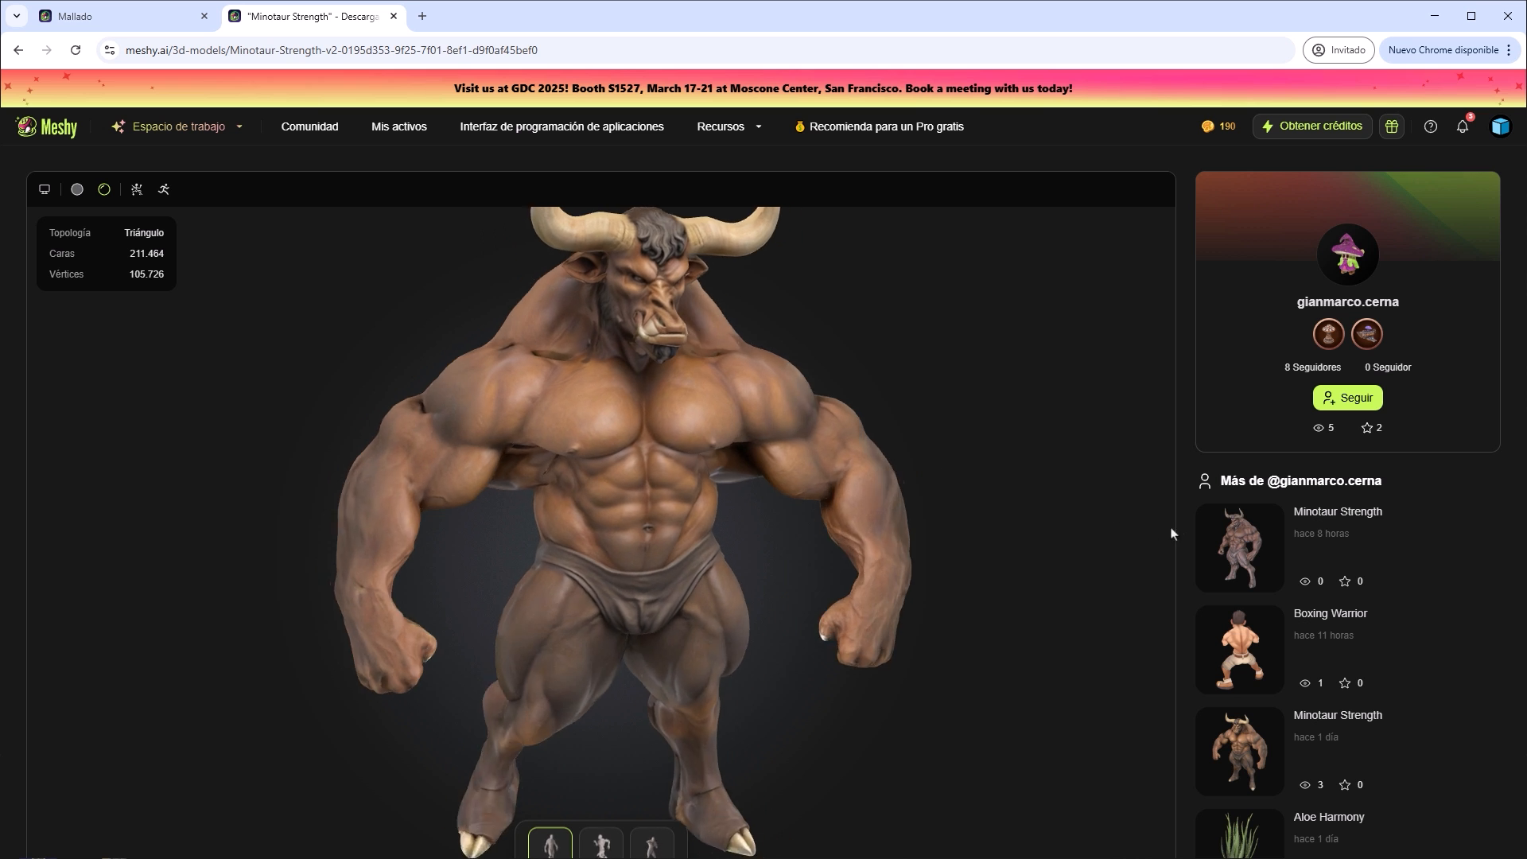
Open the creator's most recent Minotaur Strength model and inspect its textured body from several angles up close.
{"action": "left_click", "coordinate": [1211, 534]}
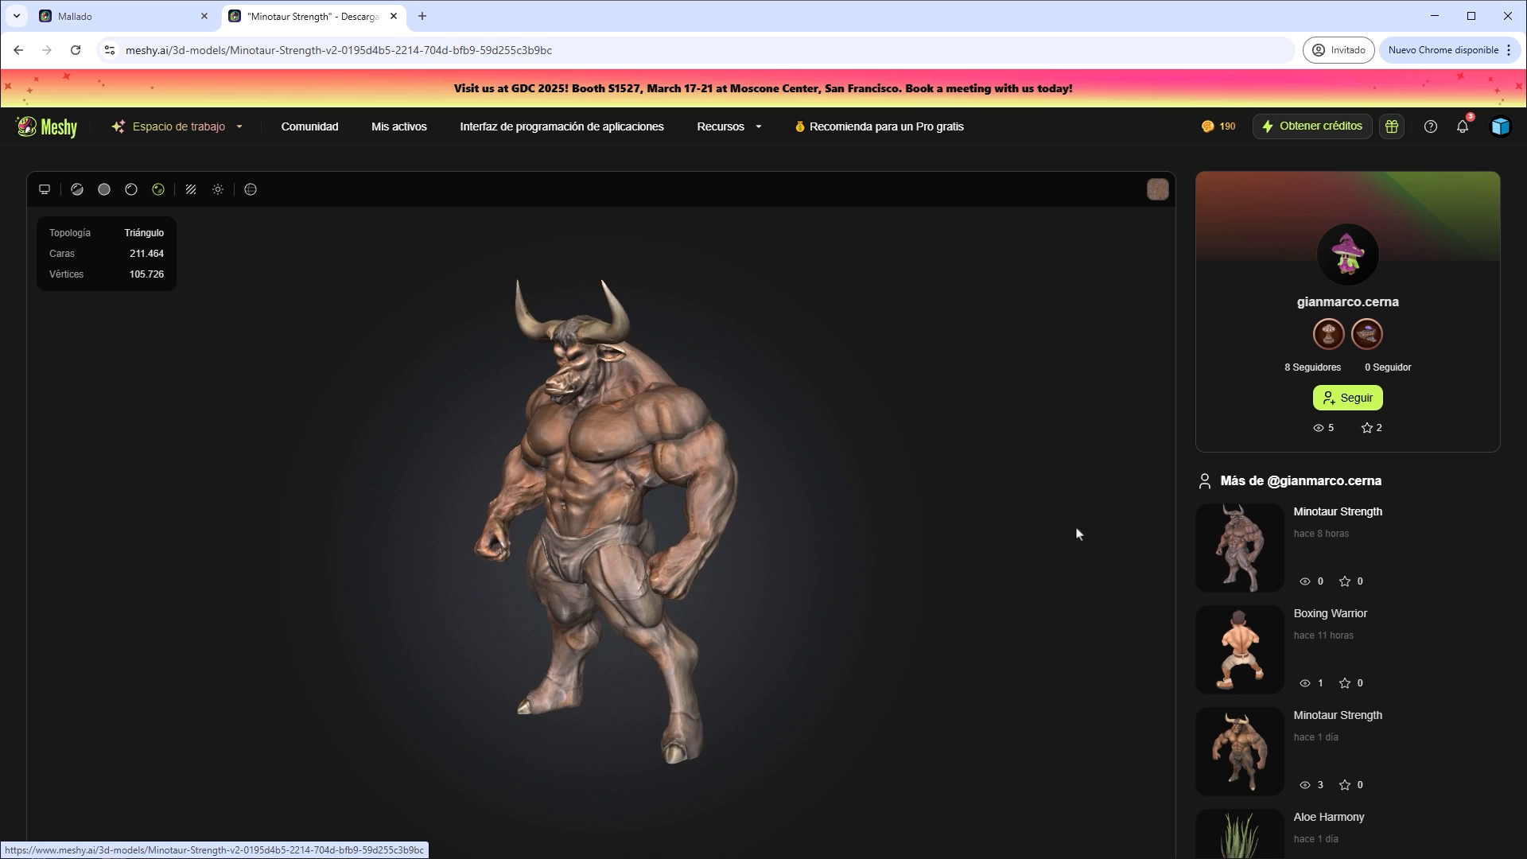
{"action": "scroll", "coordinate": [622, 514], "scroll_direction": "up", "scroll_amount": 5}
{"action": "left_click_drag", "start_coordinate": [588, 467], "coordinate": [1185, 481]}
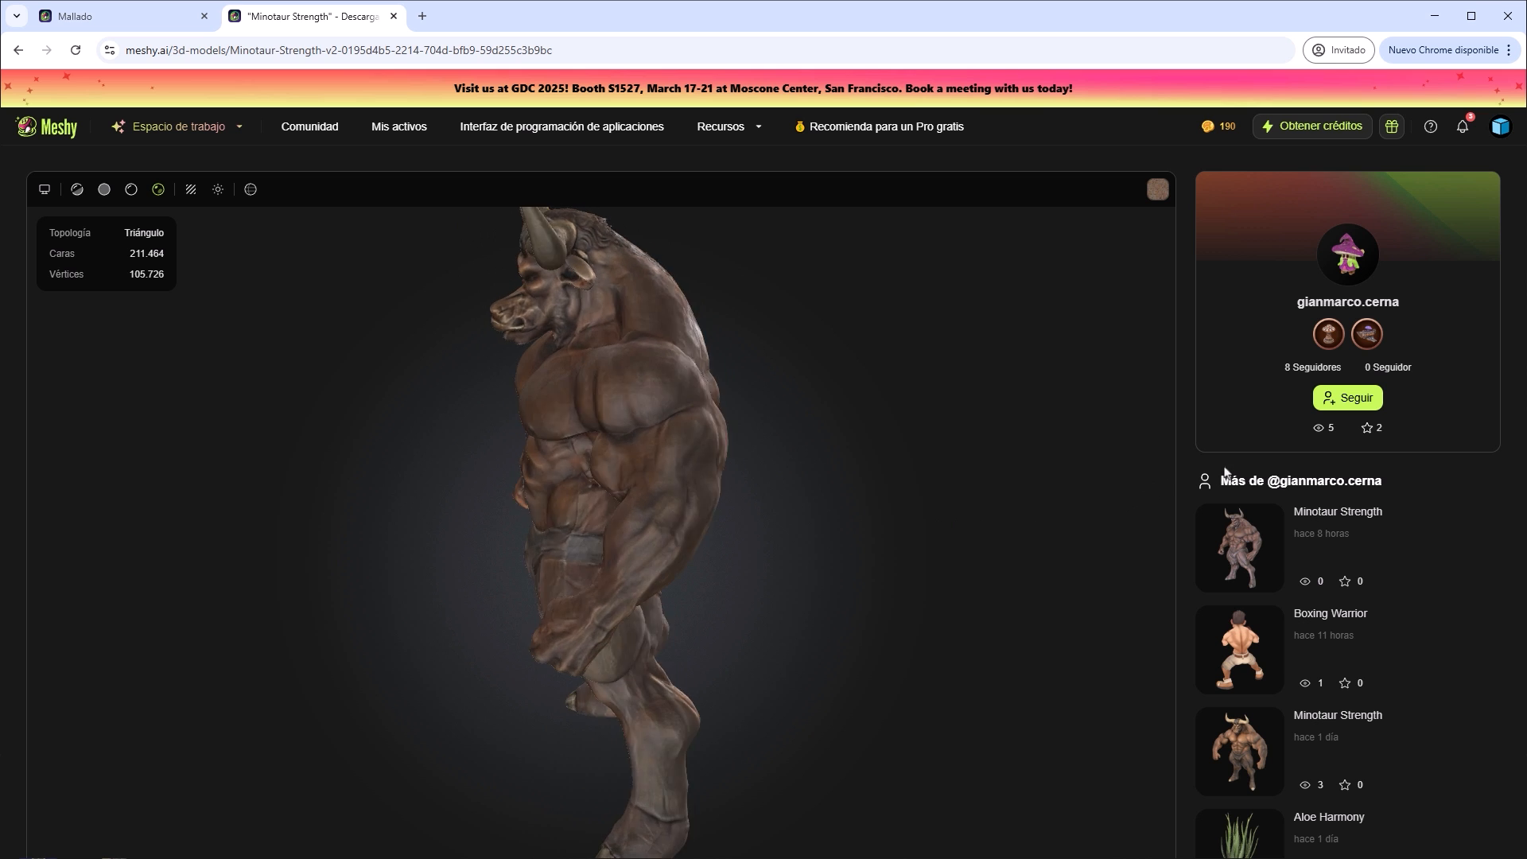
{"action": "left_click_drag", "start_coordinate": [1221, 428], "coordinate": [705, 480]}
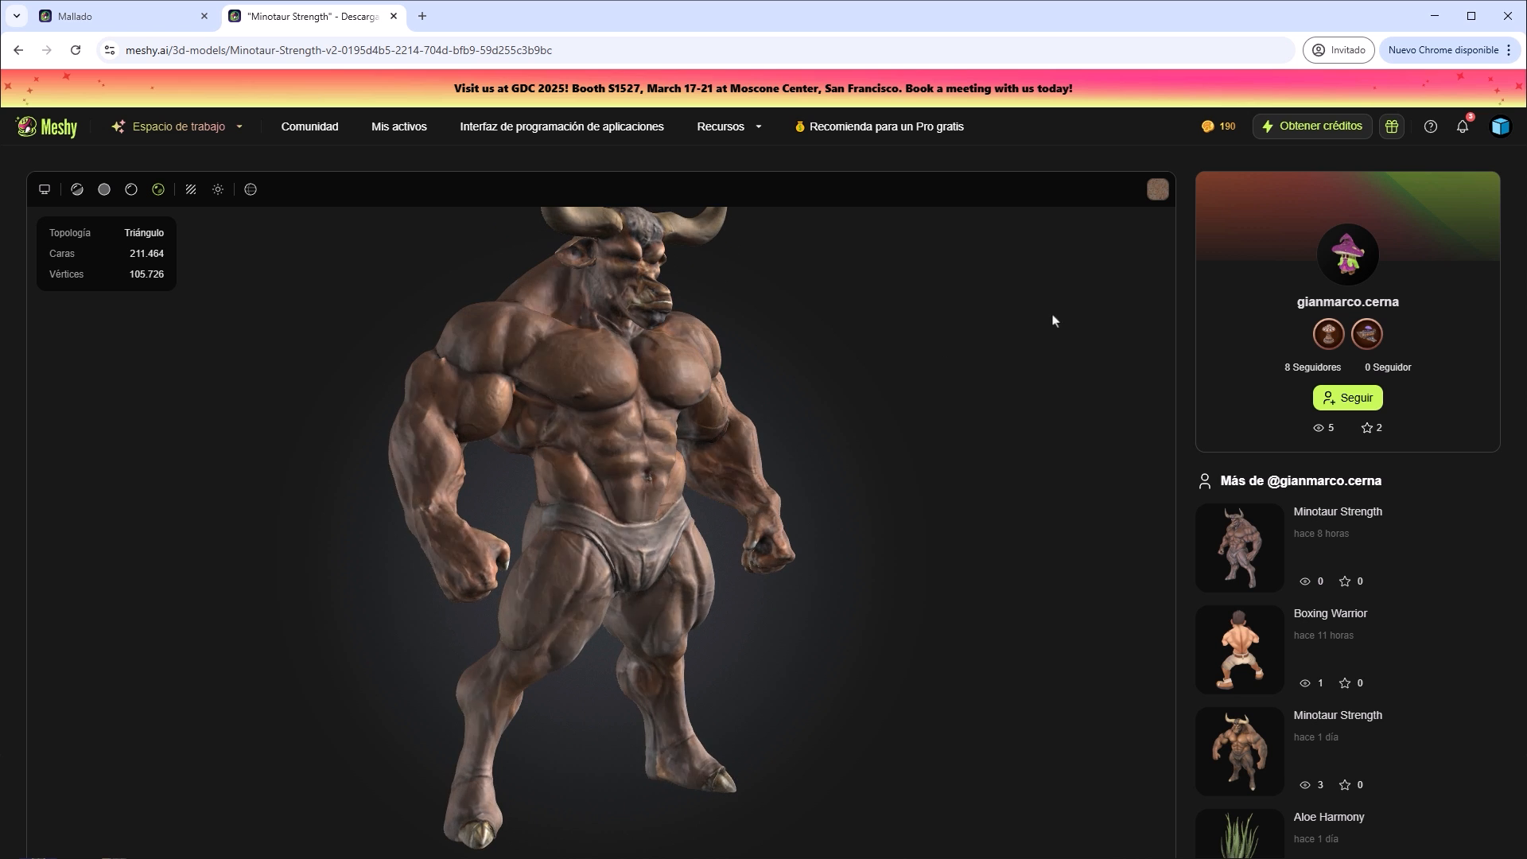
Review each of the minotaur's texture maps, including the normal and height (Altura) maps, and close the texture viewer.
{"action": "left_click", "coordinate": [1158, 190]}
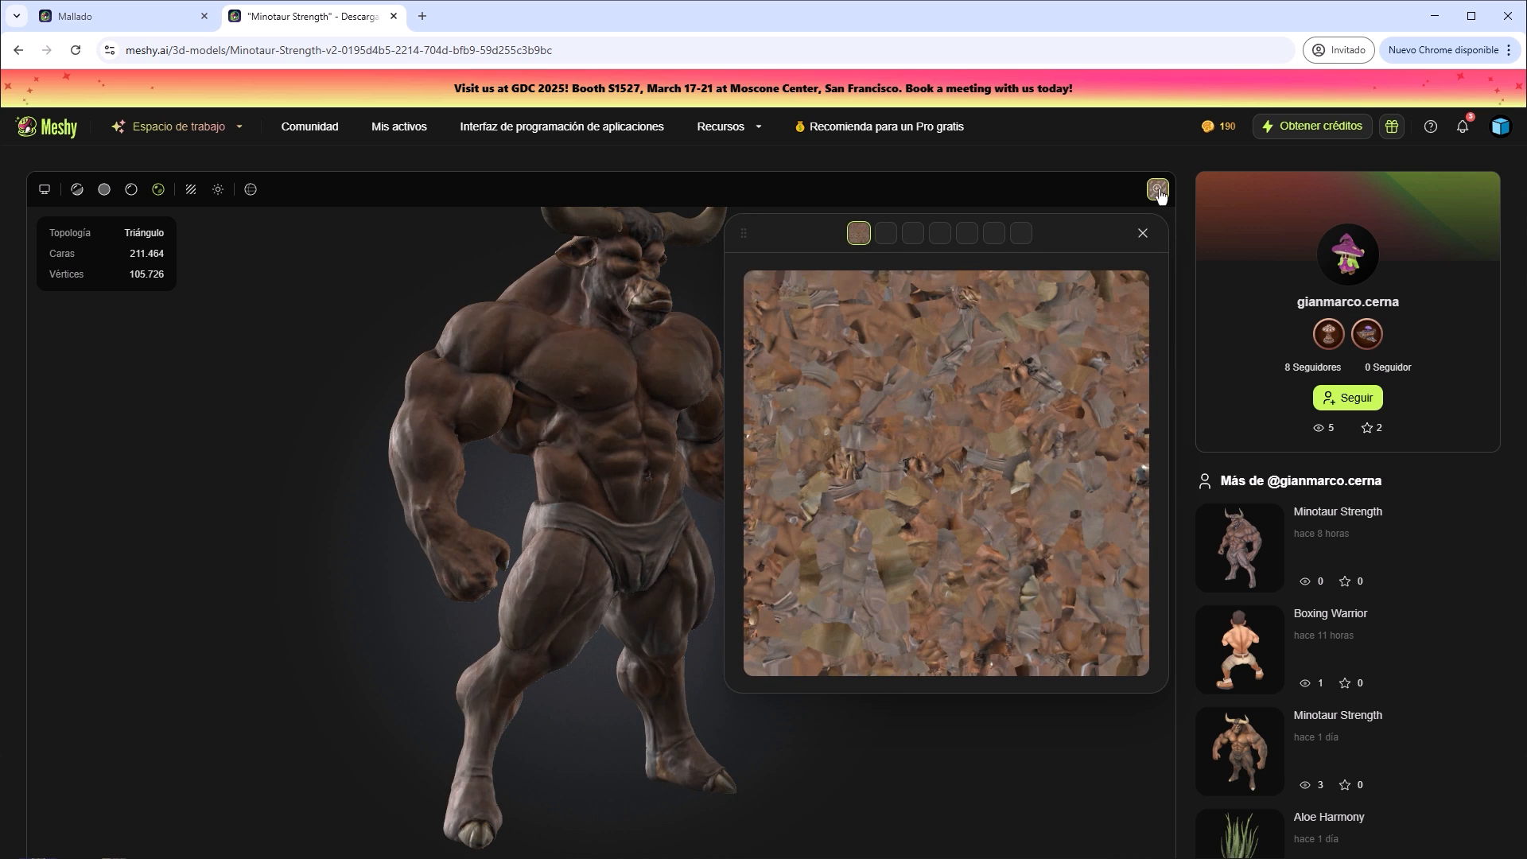
{"action": "left_click", "coordinate": [886, 235]}
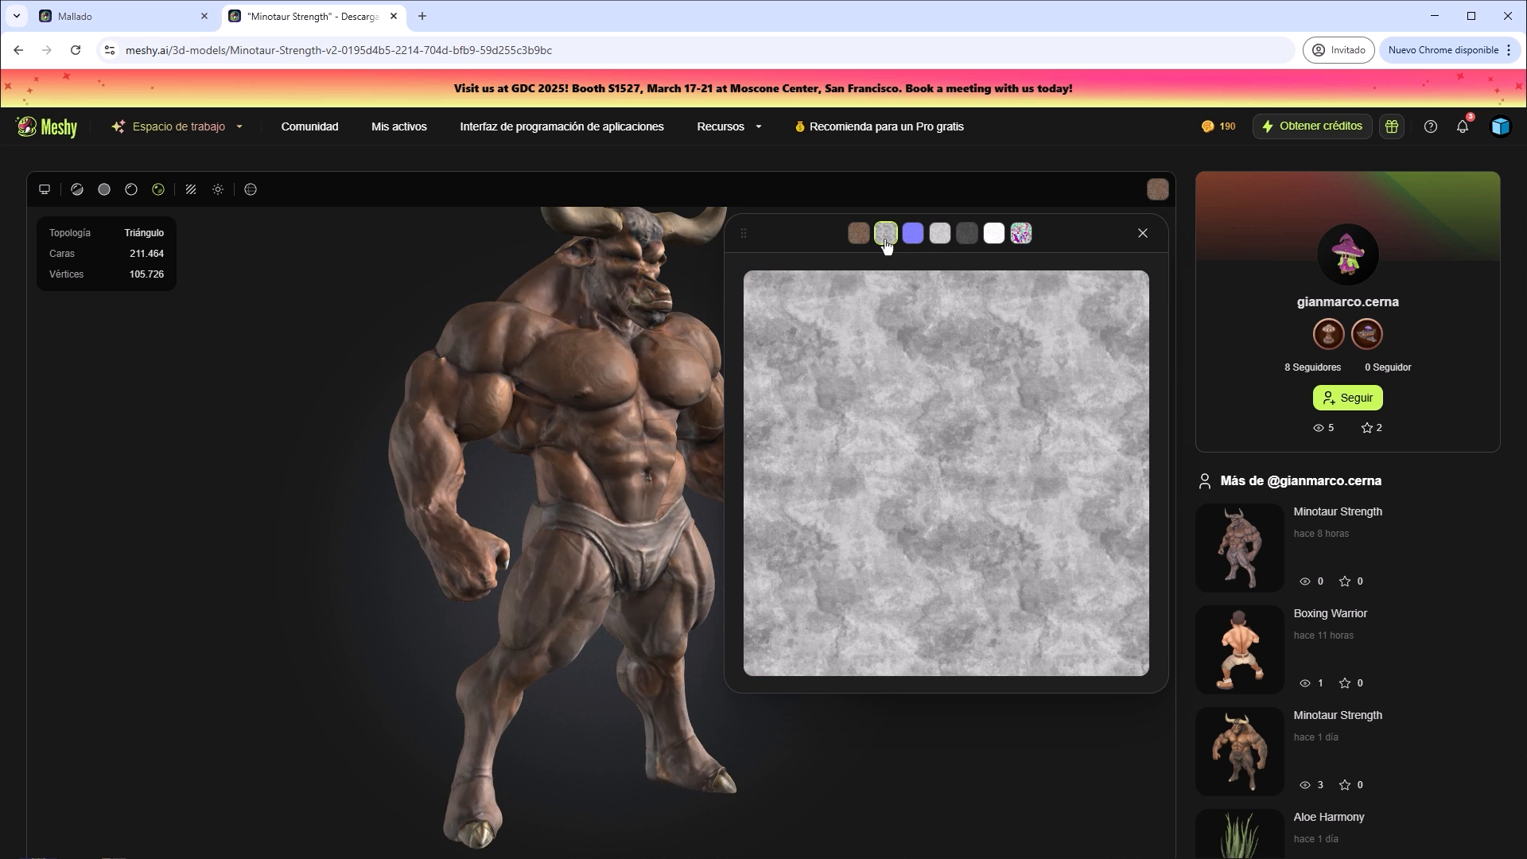
{"action": "left_click", "coordinate": [913, 236]}
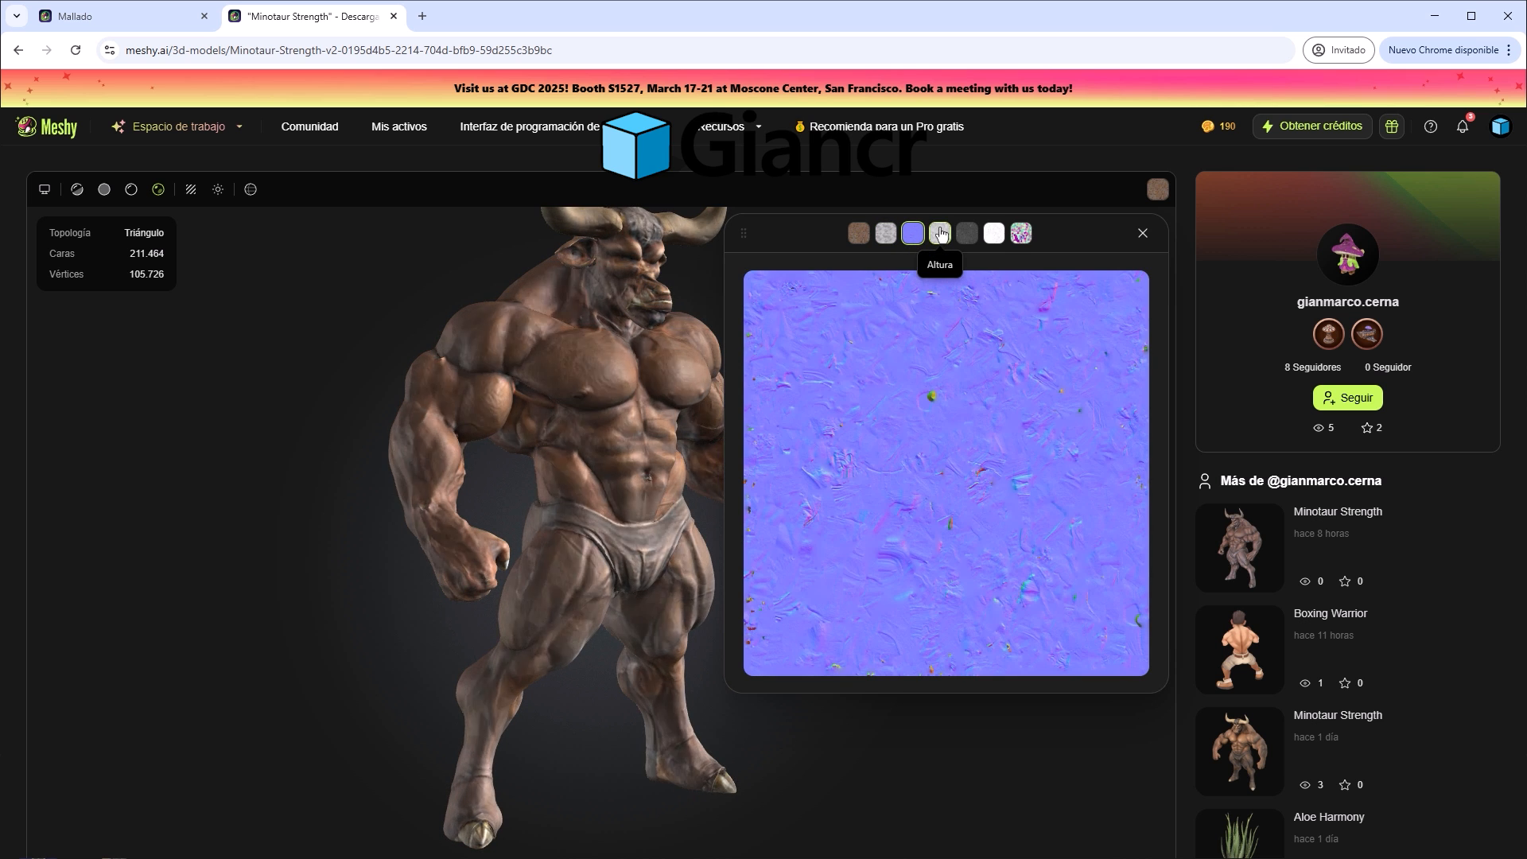
{"action": "left_click", "coordinate": [941, 234]}
{"action": "left_click", "coordinate": [968, 235]}
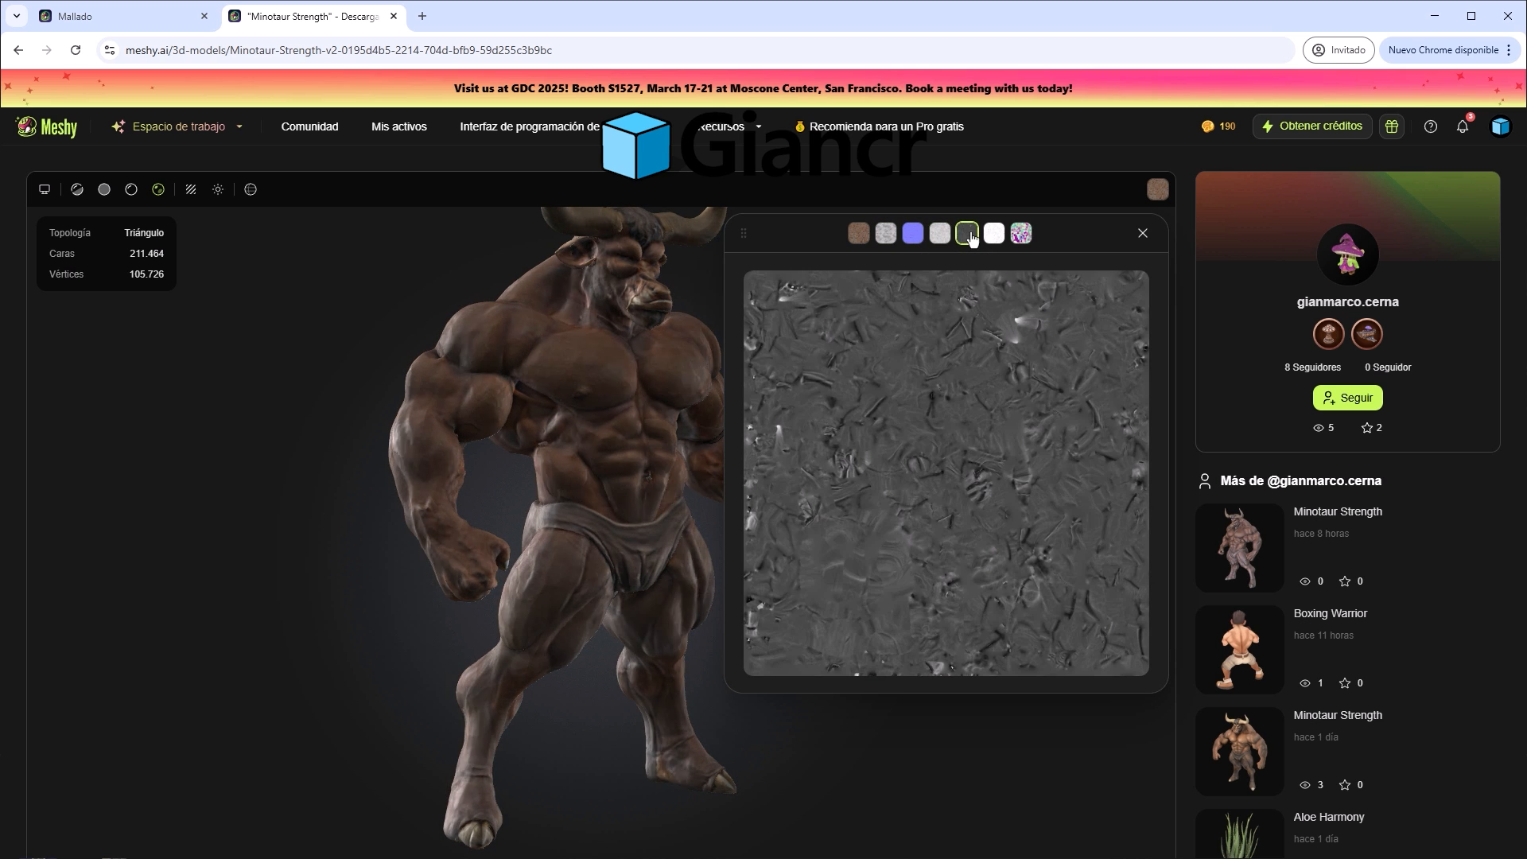
{"action": "left_click", "coordinate": [993, 235]}
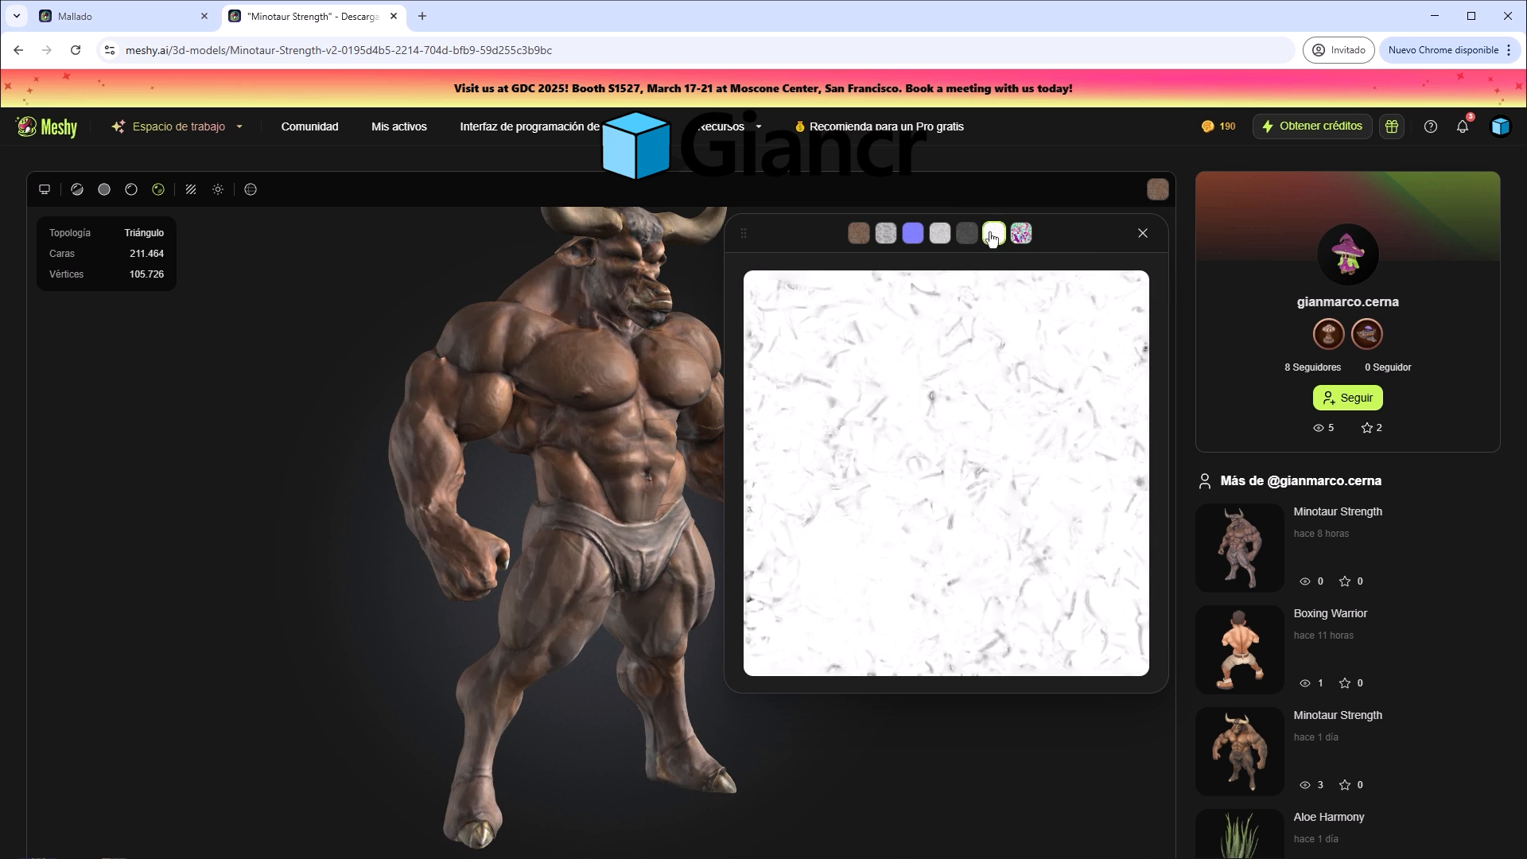
{"action": "left_click", "coordinate": [1021, 236]}
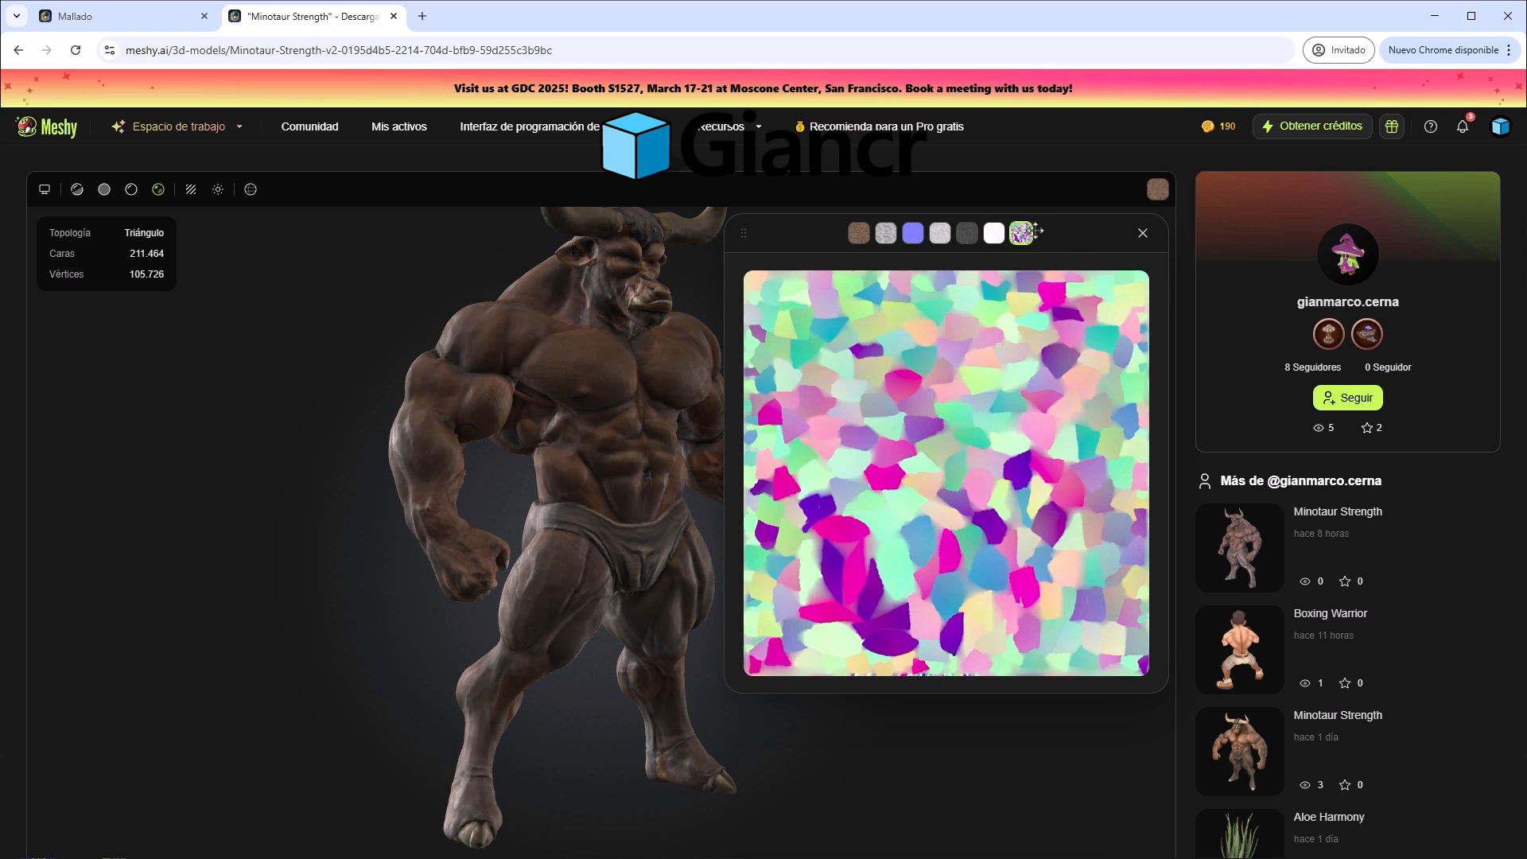
{"action": "left_click", "coordinate": [1143, 235]}
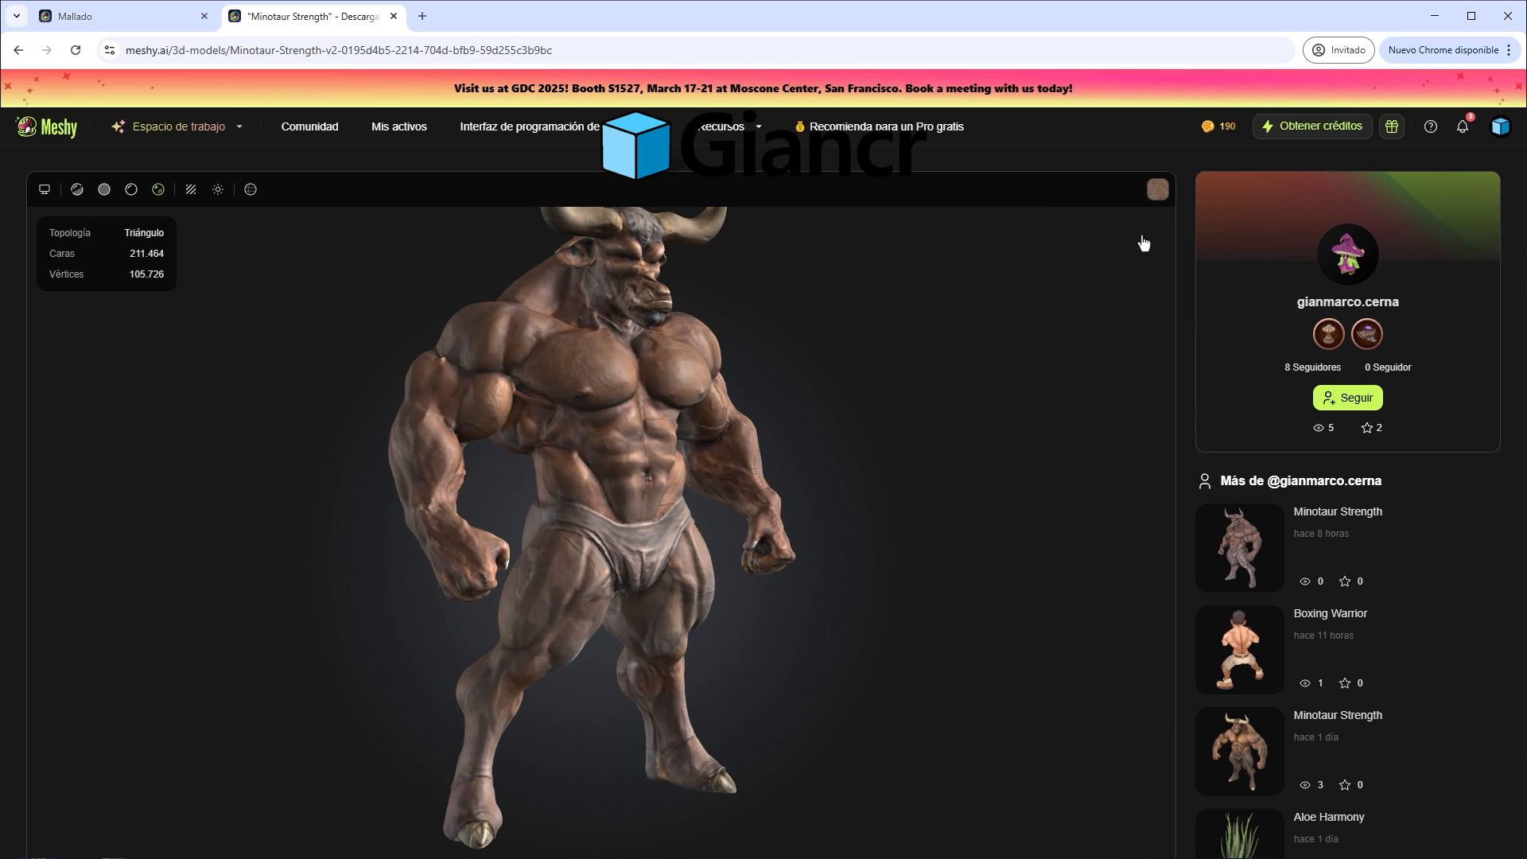